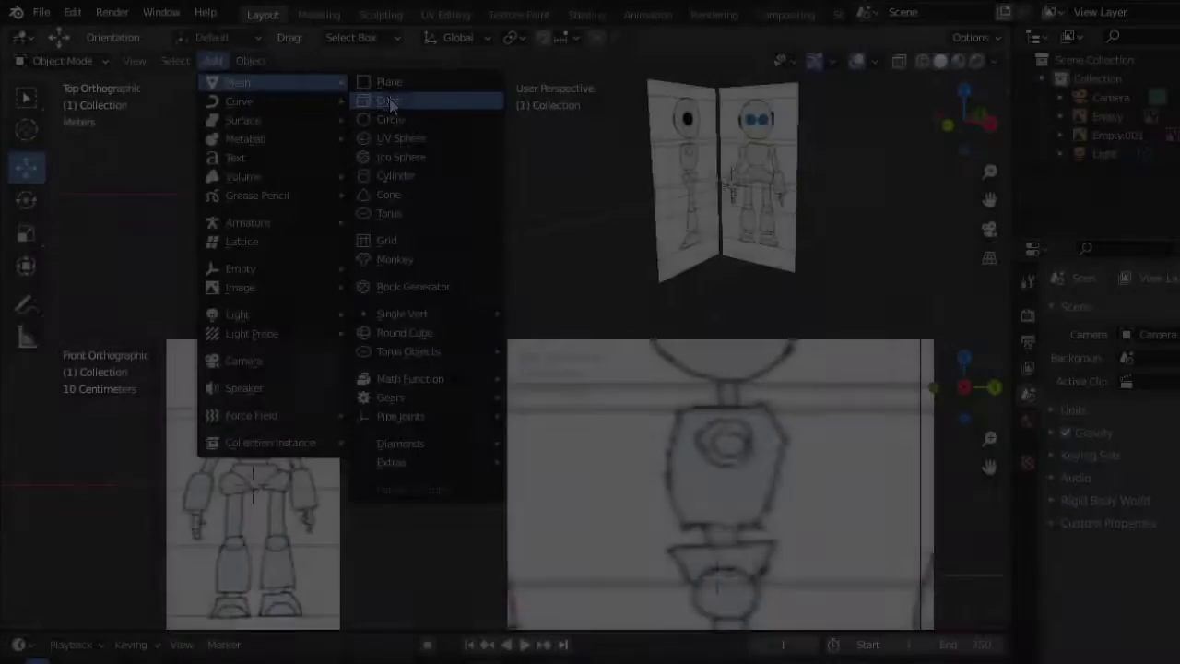
Step: Turn on X-ray and squash the cube vertically into a thin slab over the reference
{"action": "key", "text": "alt+z"}
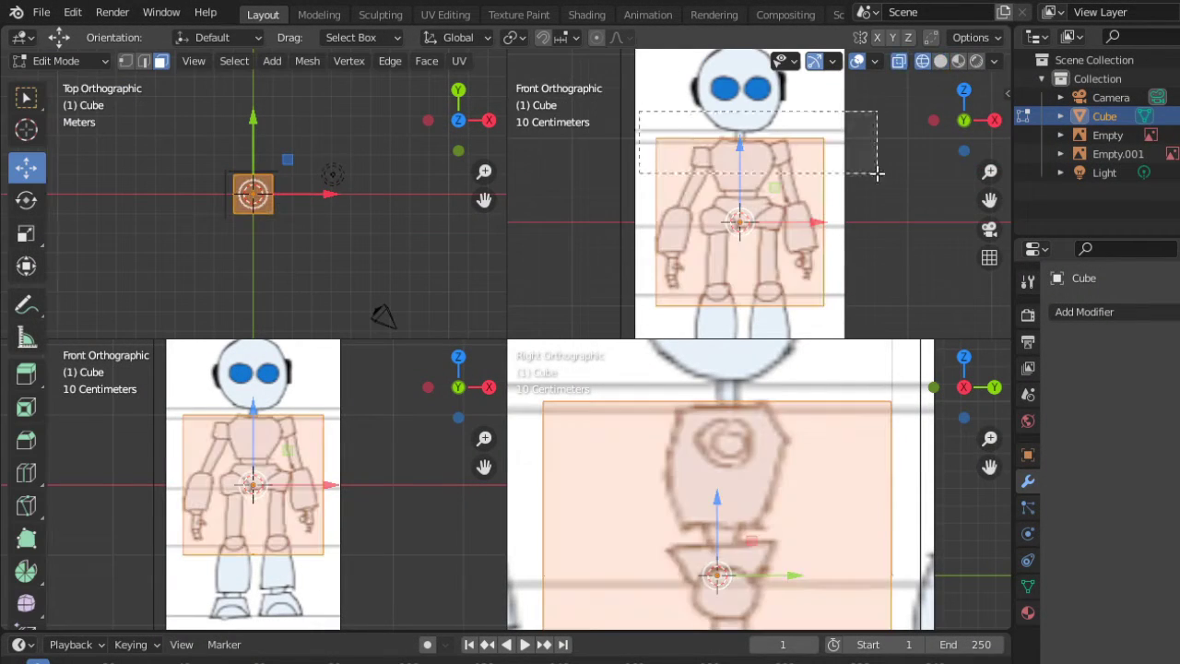
{"action": "key", "text": "g"}
{"action": "key", "text": "z"}
{"action": "left_click", "coordinate": [867, 172]}
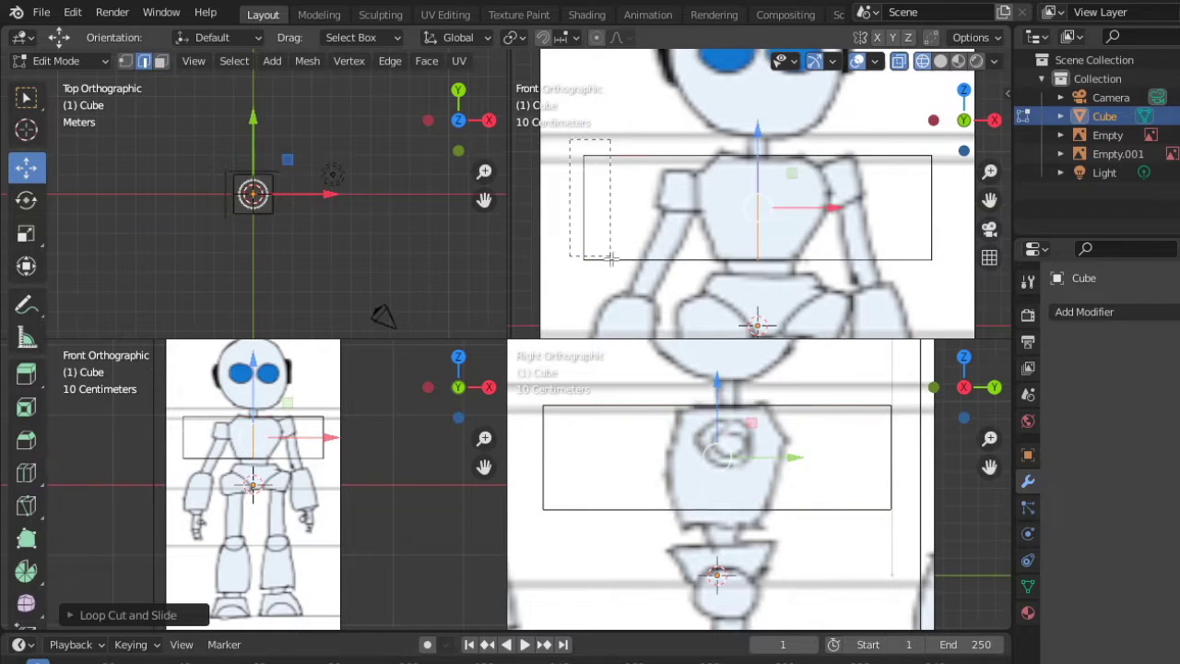
Step: Delete the cube's left-half vertices and add a Mirror modifier to restore symmetry
{"action": "left_click_drag", "start_coordinate": [610, 259], "coordinate": [610, 260]}
{"action": "key", "text": "x"}
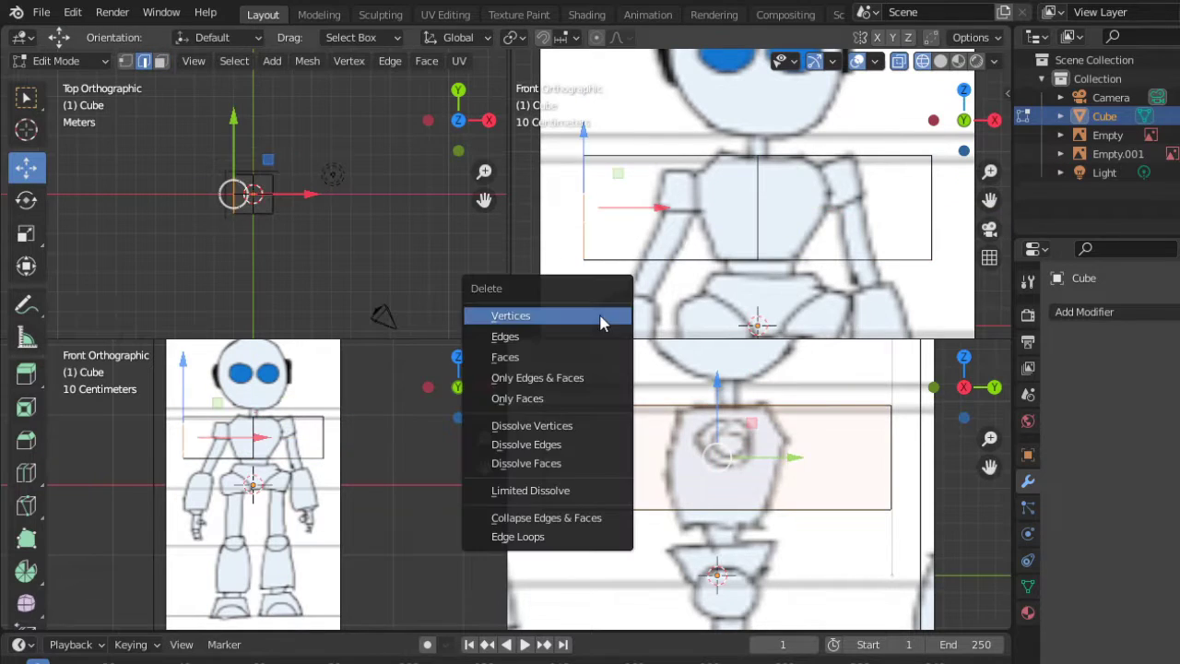
{"action": "left_click", "coordinate": [599, 316]}
{"action": "left_click", "coordinate": [1085, 311]}
{"action": "left_click", "coordinate": [904, 559]}
Step: Reshape the torso outline, then scale it narrower from the right side view
{"action": "left_click", "coordinate": [863, 204]}
{"action": "scroll", "coordinate": [835, 251], "scroll_direction": "up", "scroll_amount": 4}
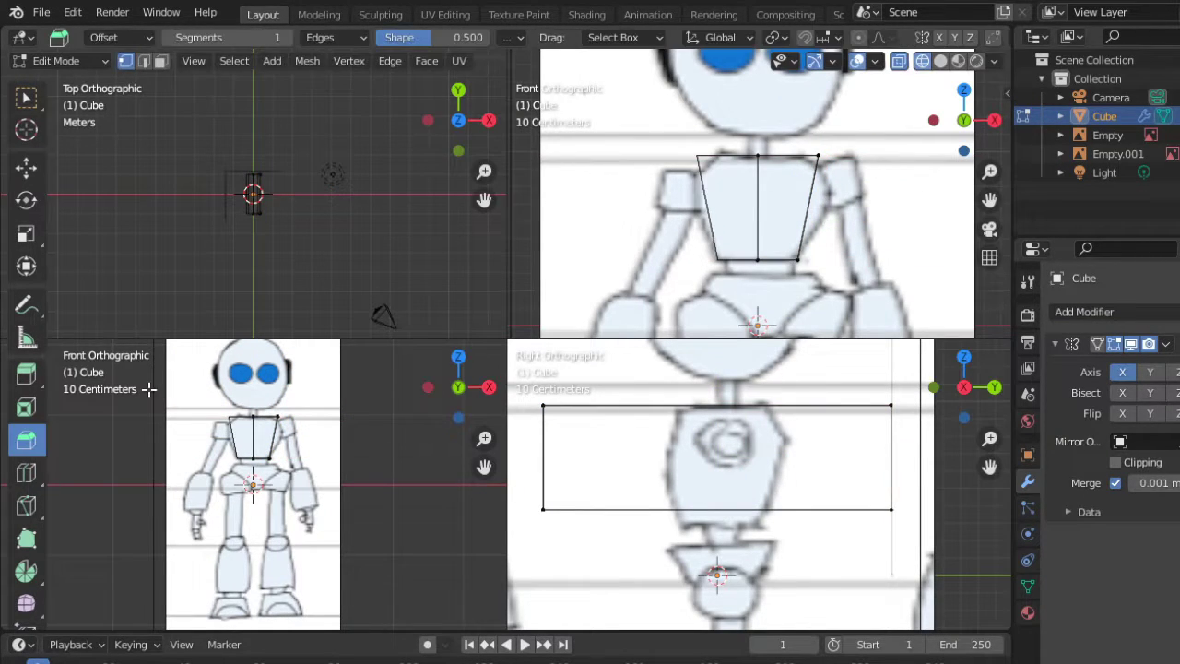
{"action": "key", "text": "KP_3"}
{"action": "key", "text": "a"}
{"action": "key", "text": "s"}
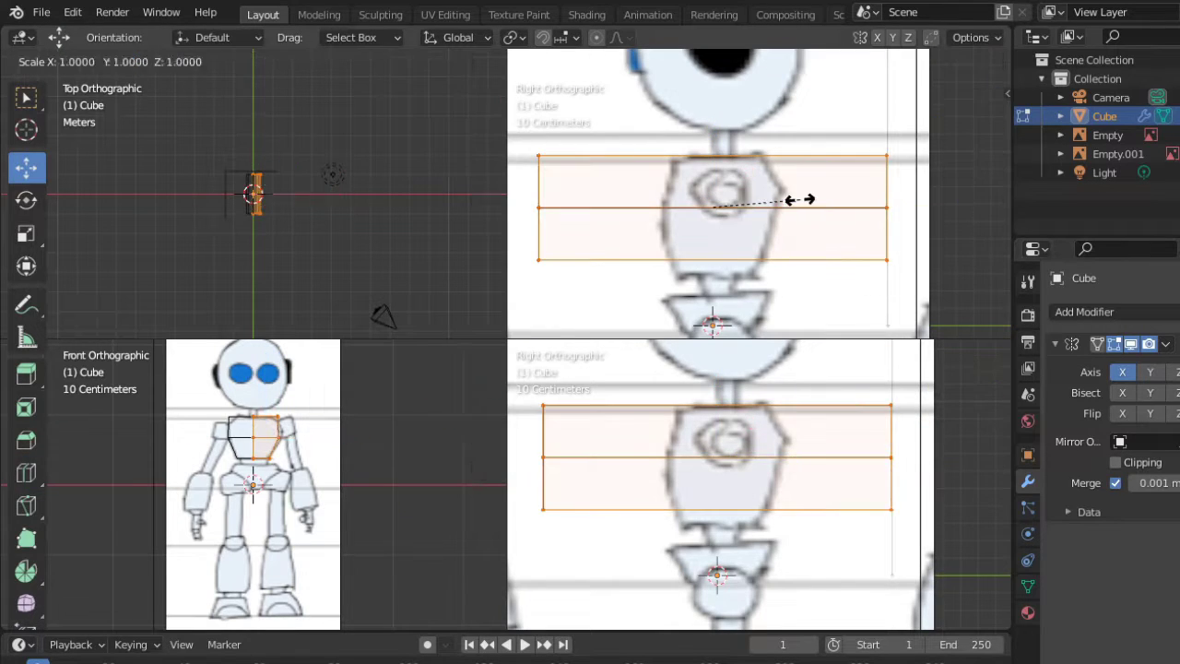
{"action": "left_click", "coordinate": [733, 222]}
{"action": "left_click", "coordinate": [810, 197]}
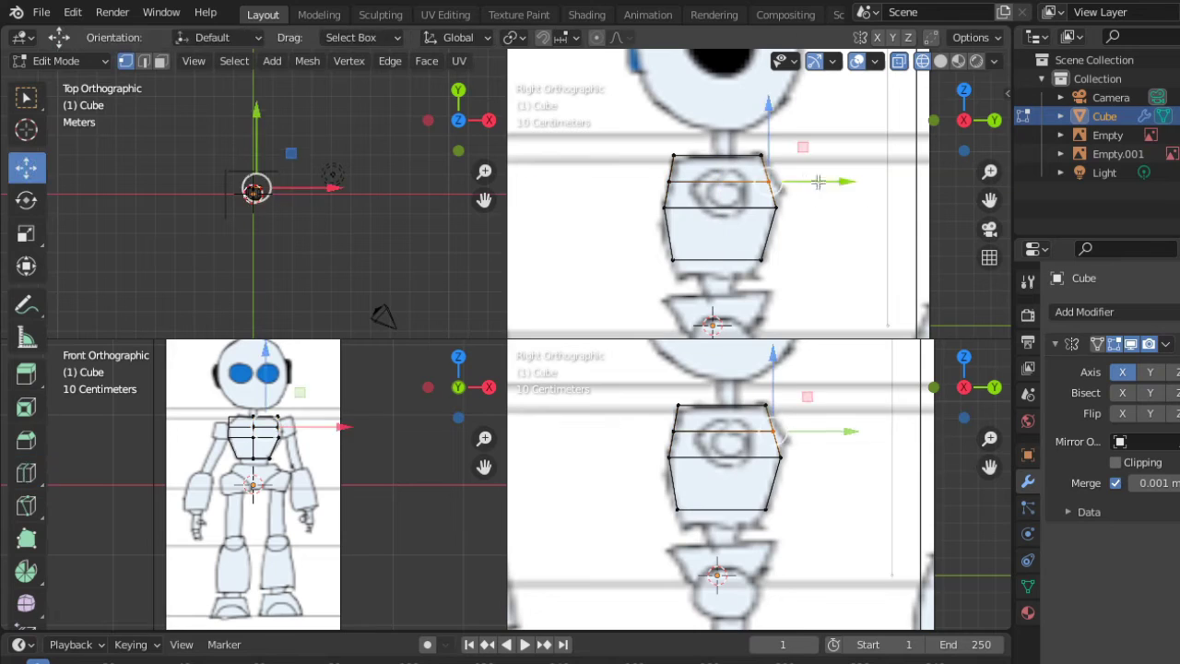
Step: Pull the torso's middle edge loop outward to taper the chest, then return to Object Mode
{"action": "left_click_drag", "start_coordinate": [818, 181], "coordinate": [851, 206]}
{"action": "mouse_move", "coordinate": [852, 205]}
{"action": "middle_mouse_down"}
{"action": "mouse_move", "coordinate": [792, 128]}
{"action": "mouse_move", "coordinate": [853, 202]}
{"action": "mouse_move", "coordinate": [830, 175]}
{"action": "middle_mouse_up"}
{"action": "key", "text": "KP_1"}
{"action": "left_click", "coordinate": [844, 154]}
{"action": "key", "text": "KP_1"}
{"action": "scroll", "coordinate": [776, 154], "scroll_direction": "down", "scroll_amount": 2}
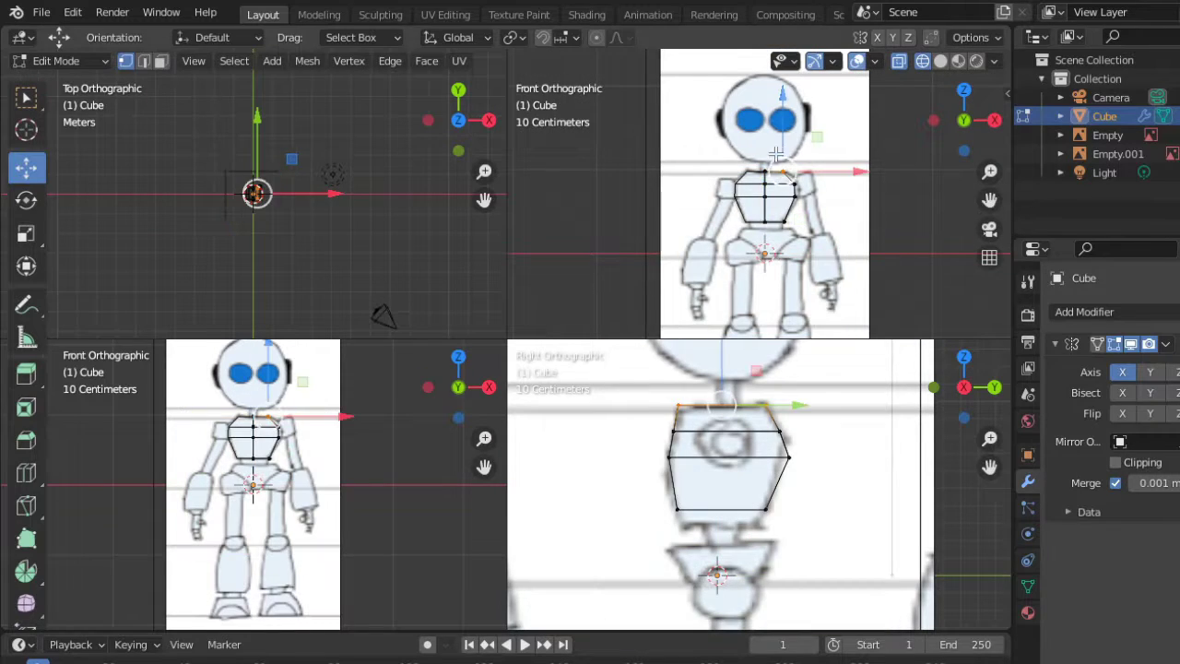
{"action": "scroll", "coordinate": [776, 154], "scroll_direction": "up", "scroll_amount": 2}
{"action": "key", "text": "Tab"}
Step: Add a new cube for the hips and insert a vertical loop cut down its middle
{"action": "left_click", "coordinate": [758, 191]}
{"action": "scroll", "coordinate": [758, 191], "scroll_direction": "up", "scroll_amount": 2}
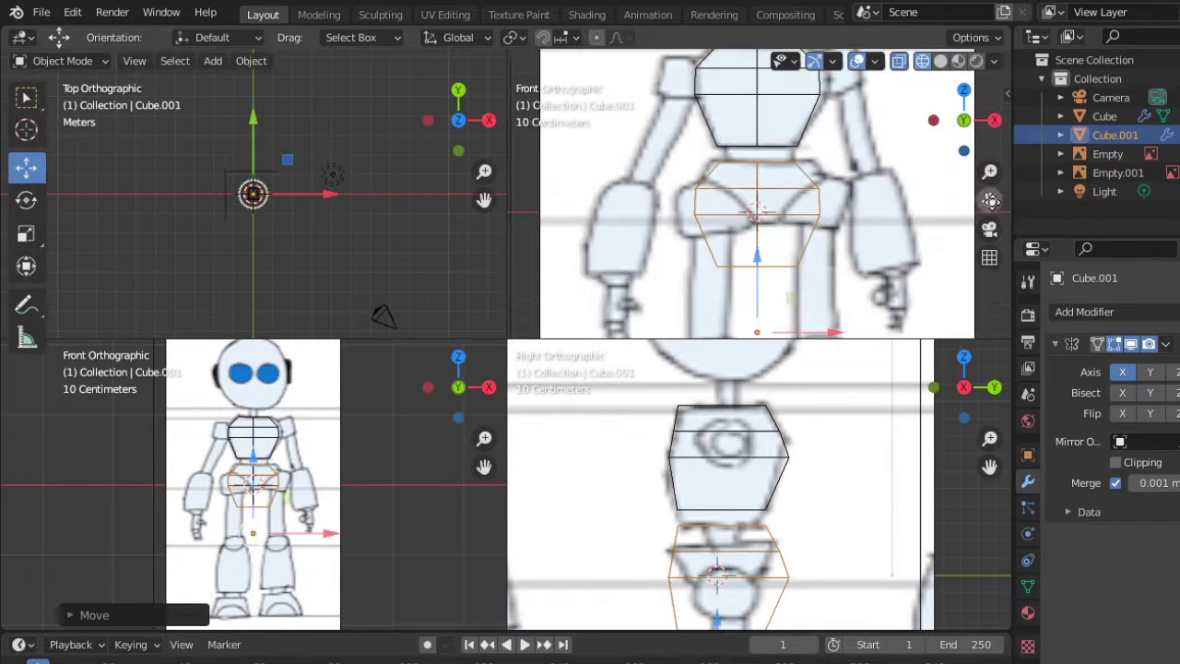
{"action": "key", "text": "Tab"}
{"action": "key", "text": "shift+a"}
{"action": "left_click", "coordinate": [295, 124]}
{"action": "scroll", "coordinate": [830, 166], "scroll_direction": "down", "scroll_amount": 2}
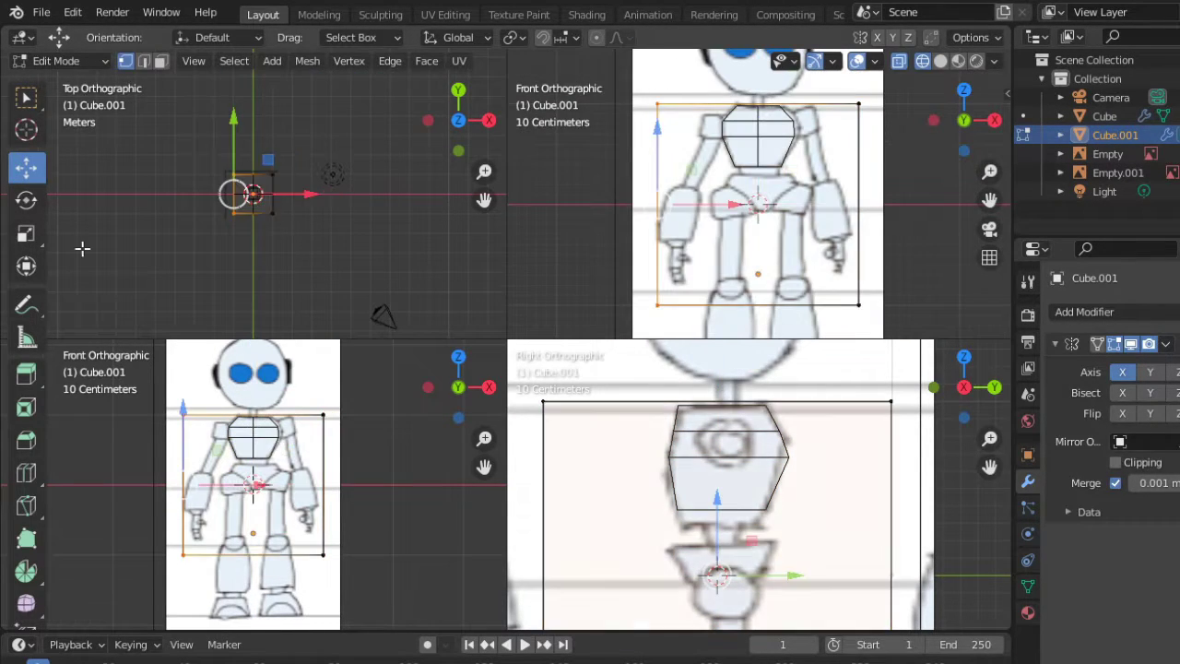
{"action": "key", "text": "ctrl+r"}
{"action": "left_click", "coordinate": [755, 71]}
Step: Move the cube's top and bottom vertices to form a tapered diamond hip outline
{"action": "key", "text": "g"}
{"action": "key", "text": "z"}
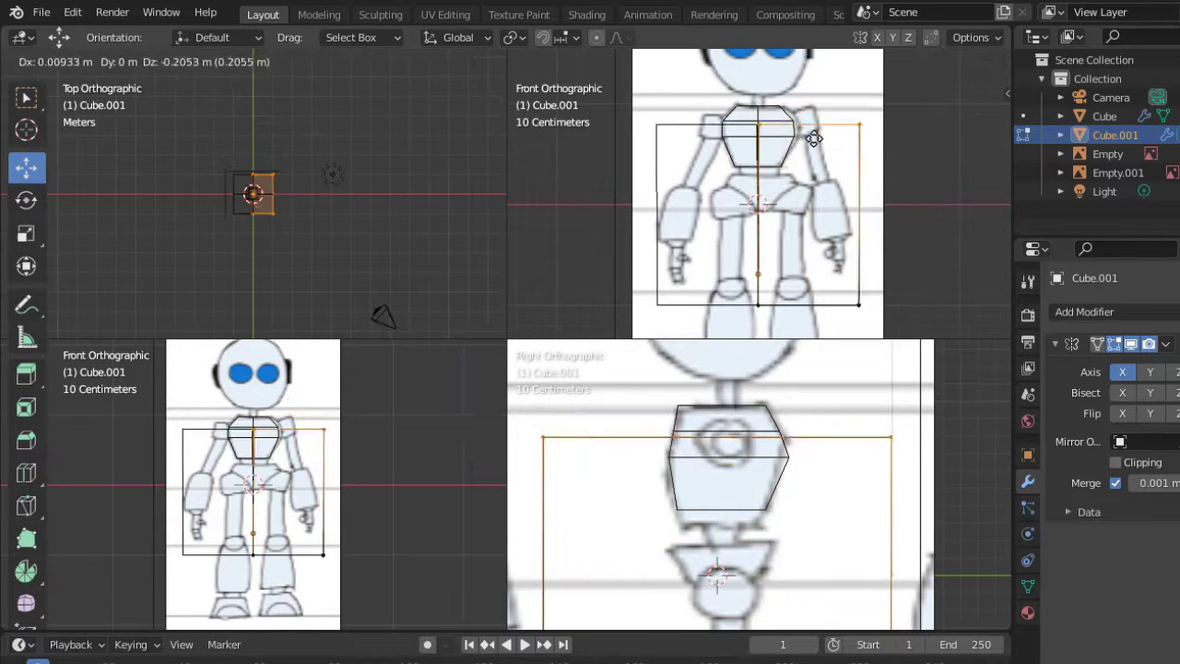
{"action": "left_click", "coordinate": [869, 262]}
{"action": "key", "text": "g"}
{"action": "left_click", "coordinate": [812, 148]}
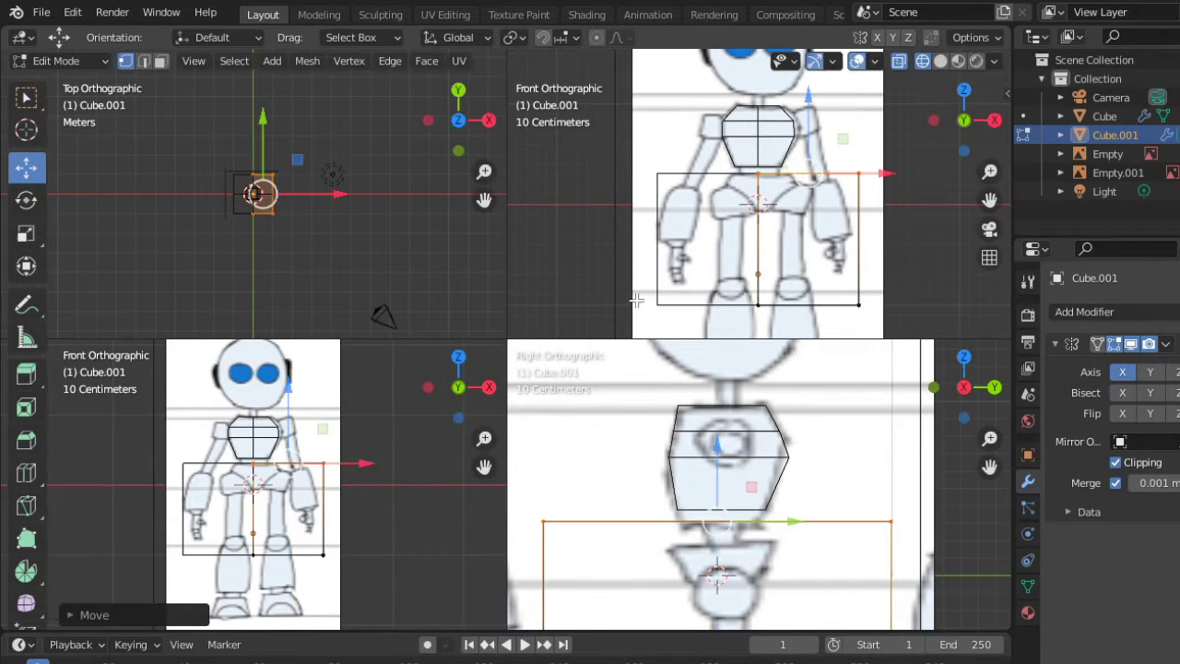
{"action": "key", "text": "g"}
{"action": "left_click", "coordinate": [834, 128]}
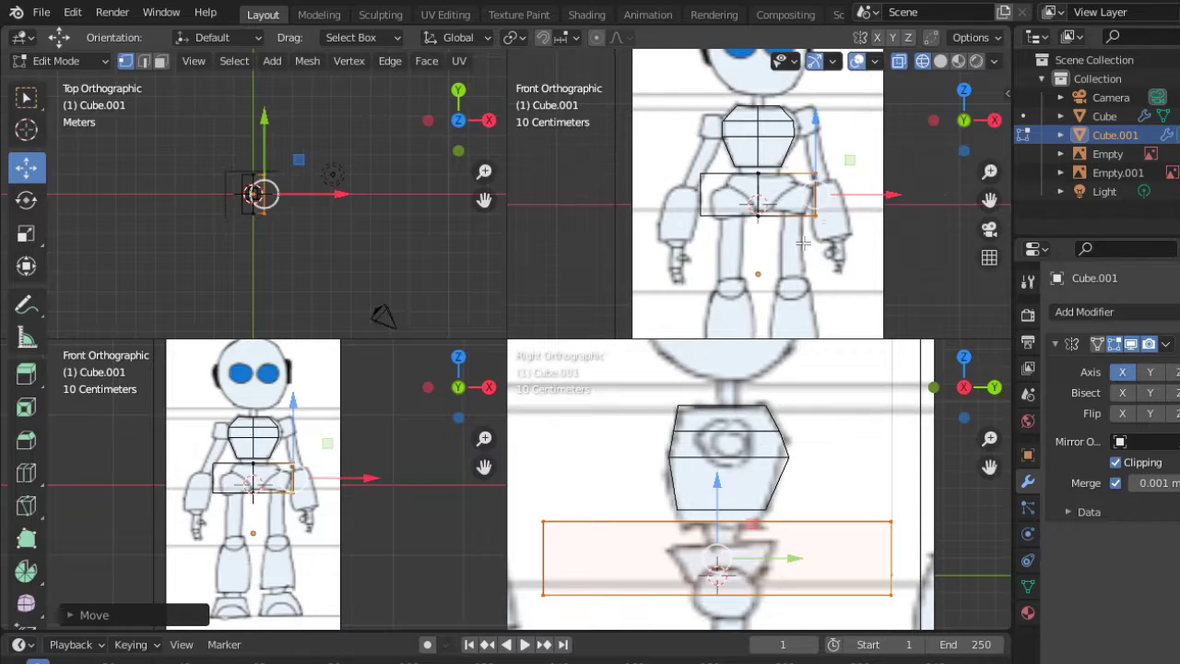
{"action": "scroll", "coordinate": [803, 242], "scroll_direction": "up", "scroll_amount": 5}
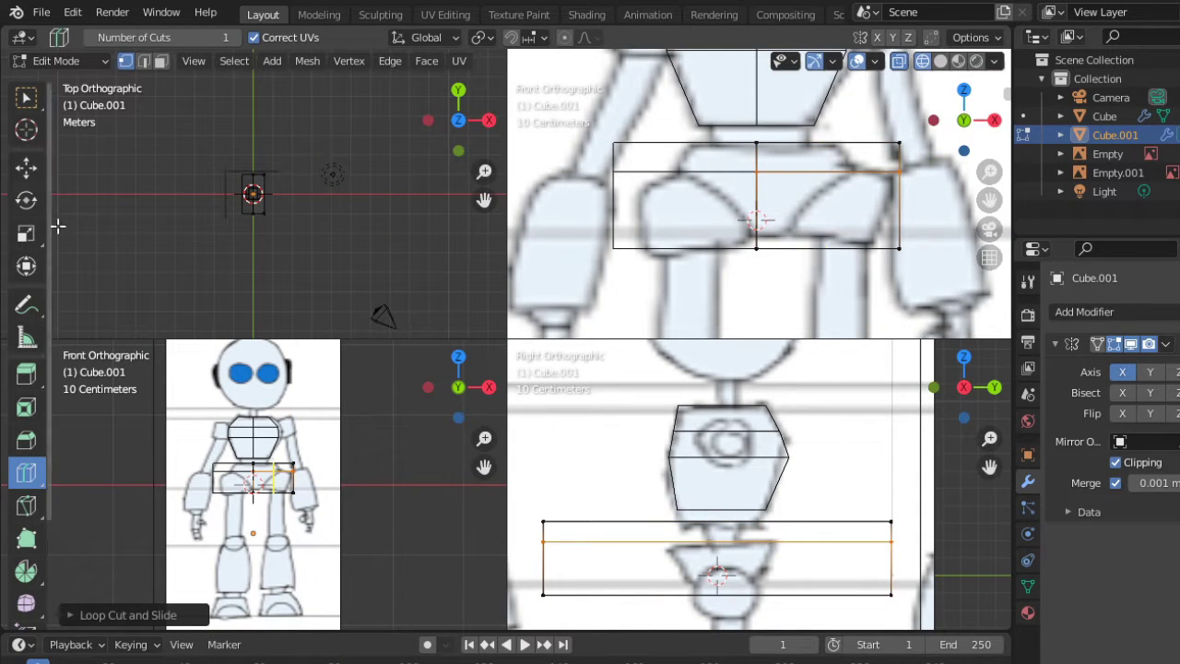
{"action": "key", "text": "g"}
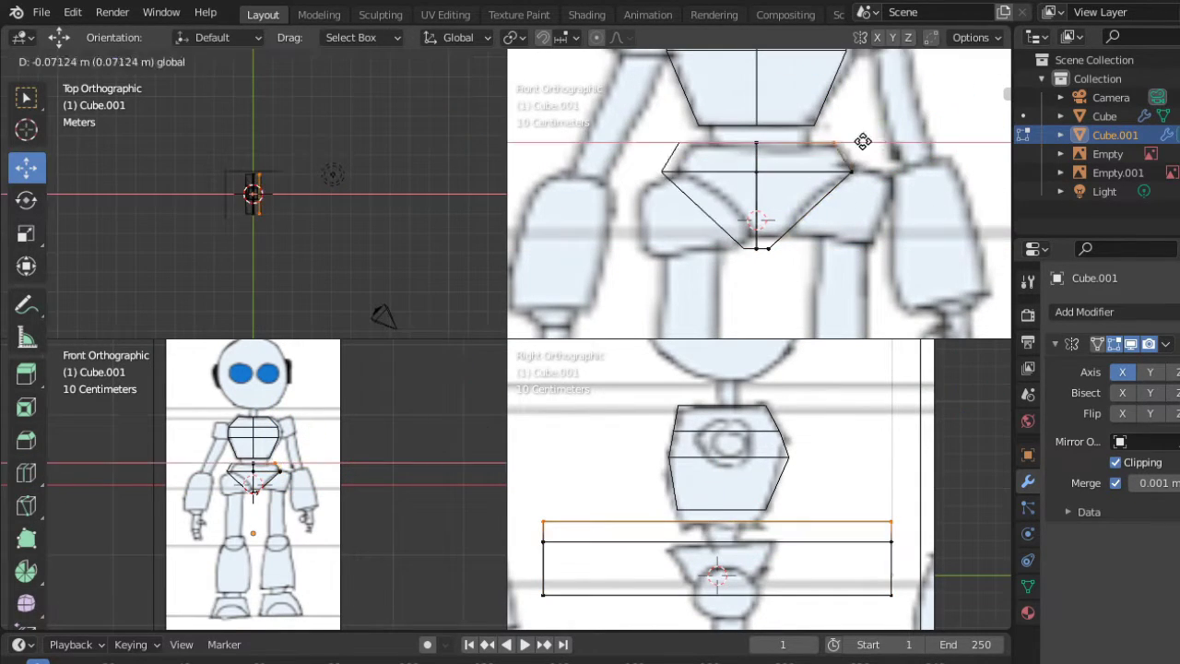
{"action": "left_click", "coordinate": [903, 205]}
Step: In the right side view, scale two hip faces along Y to taper the sides
{"action": "key", "text": "KP_3"}
{"action": "key", "text": "s"}
{"action": "key", "text": "y"}
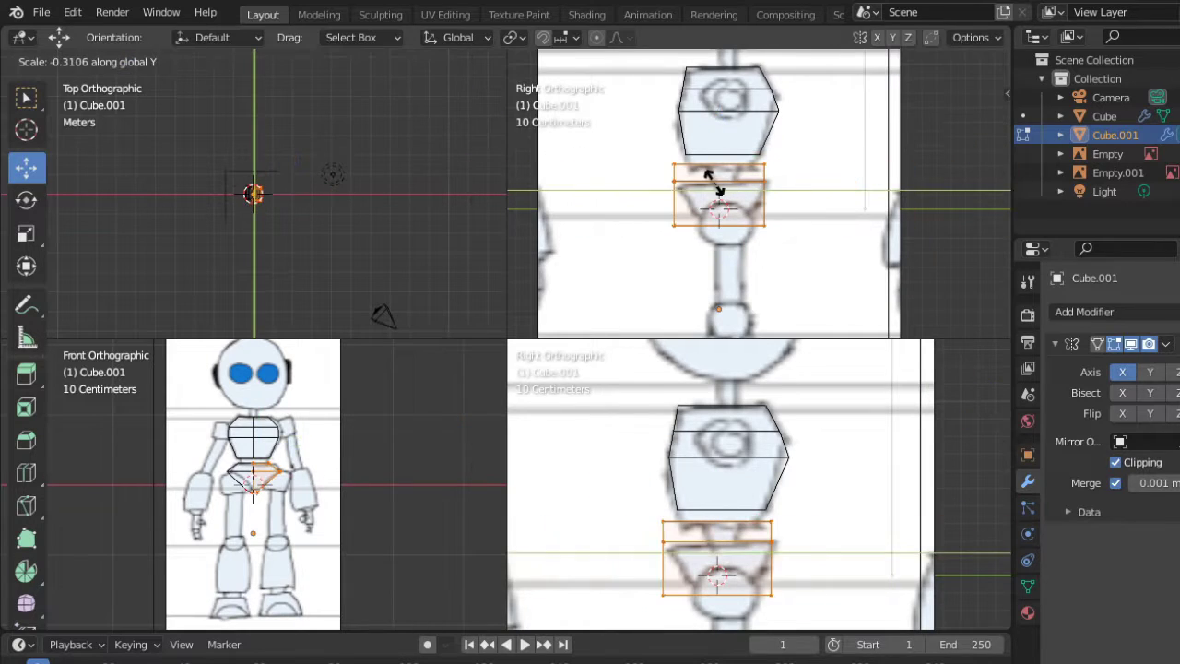
{"action": "left_click", "coordinate": [711, 179]}
{"action": "scroll", "coordinate": [864, 263], "scroll_direction": "up", "scroll_amount": 2}
{"action": "key", "text": "s"}
{"action": "key", "text": "y"}
{"action": "left_click", "coordinate": [711, 92]}
{"action": "scroll", "coordinate": [711, 92], "scroll_direction": "down", "scroll_amount": 5}
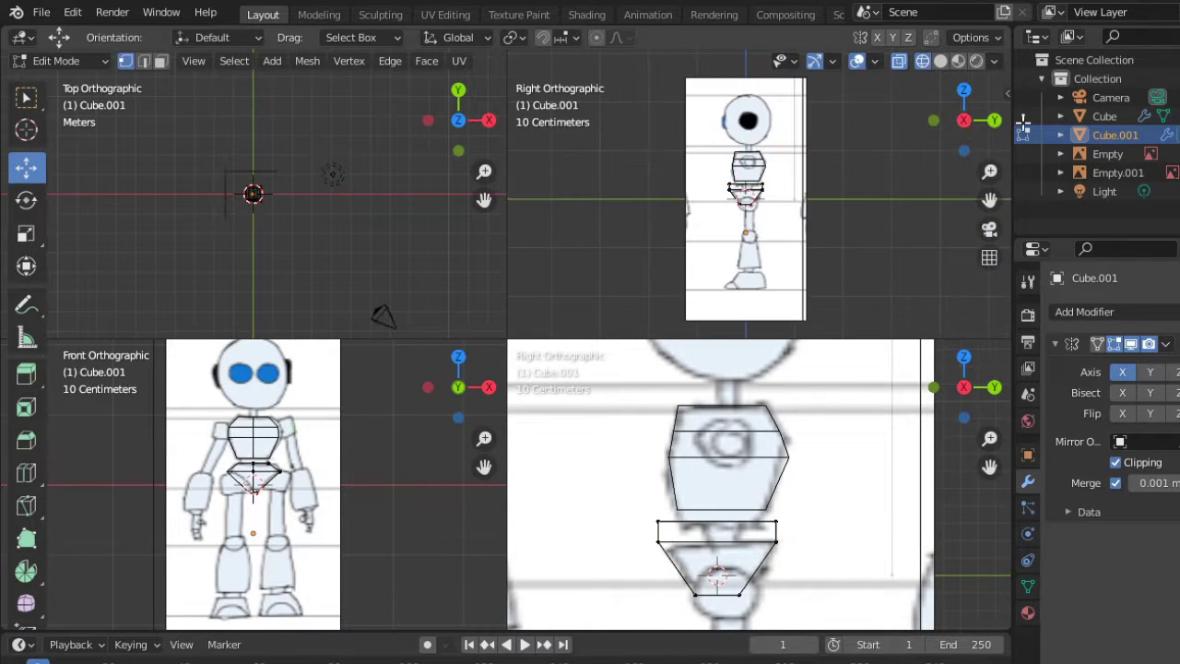
Step: Raise the side reference image slightly so it lines up with the hips
{"action": "key", "text": "Tab"}
{"action": "left_click", "coordinate": [699, 115]}
{"action": "left_click_drag", "start_coordinate": [748, 116], "coordinate": [749, 111]}
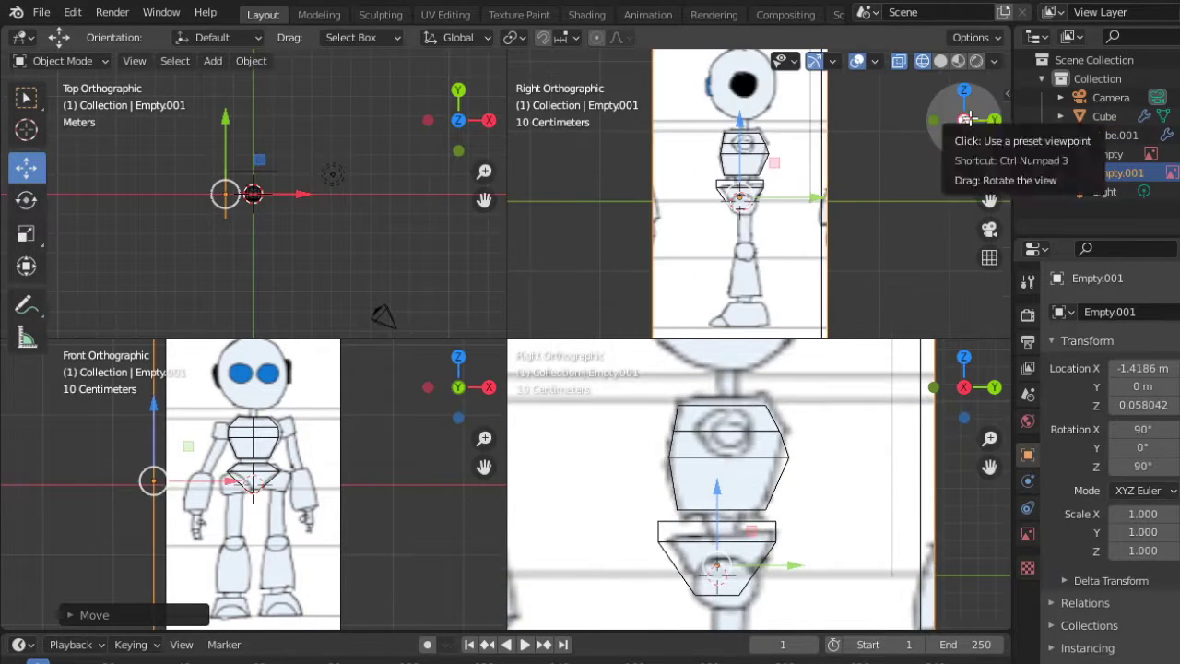
{"action": "left_click_drag", "start_coordinate": [963, 109], "coordinate": [931, 129]}
{"action": "key", "text": "KP_3"}
{"action": "scroll", "coordinate": [846, 210], "scroll_direction": "up", "scroll_amount": 8}
{"action": "middle_click_drag", "start_coordinate": [847, 211], "coordinate": [880, 235], "text": "shift"}
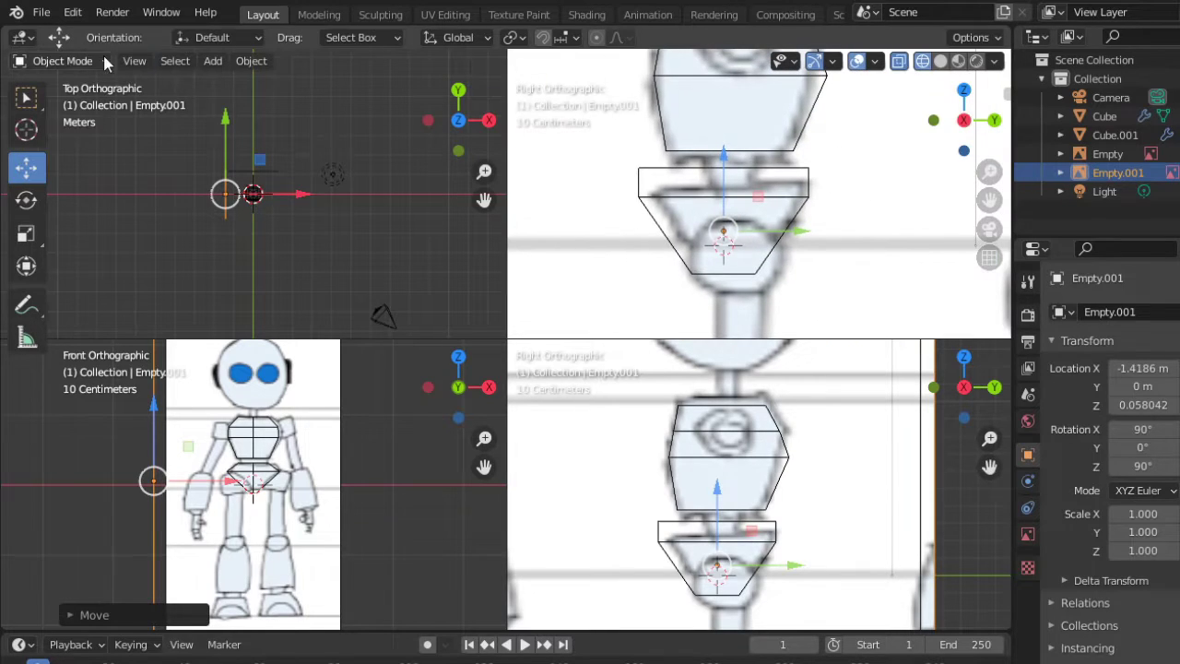
Step: Scale the hip piece front to back along the Y axis
{"action": "left_click", "coordinate": [648, 205]}
{"action": "key", "text": "Tab"}
{"action": "key", "text": "s"}
{"action": "key", "text": "y"}
{"action": "left_click", "coordinate": [737, 163]}
{"action": "key", "text": "KP_1"}
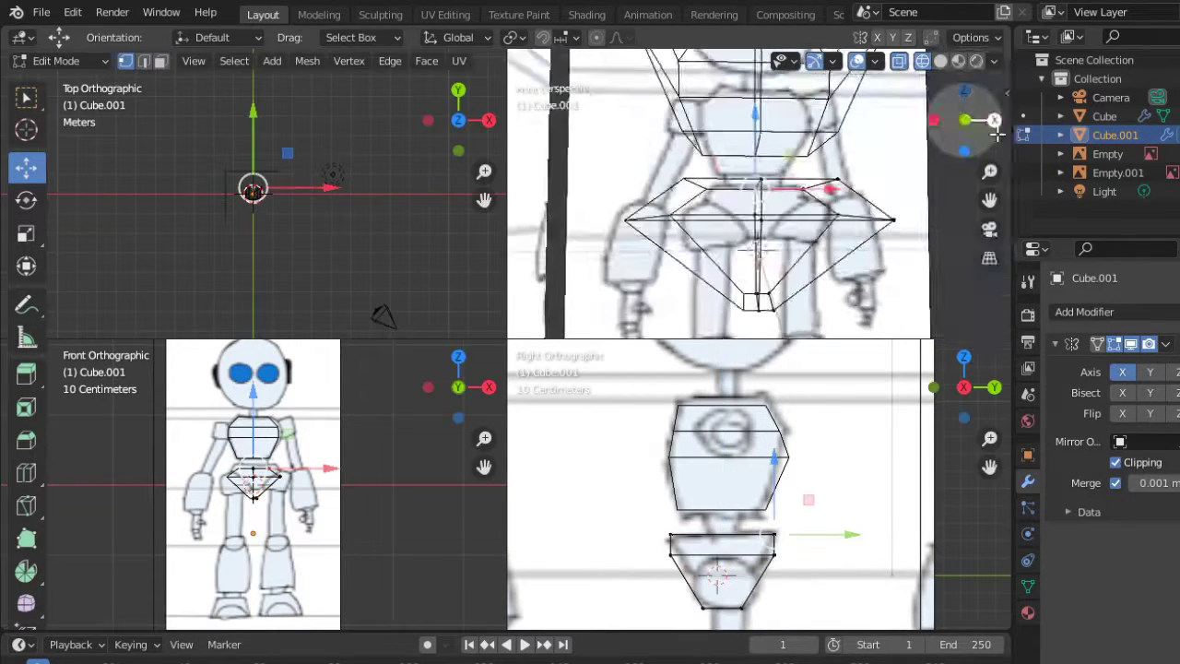
Step: Slide the front reference image left to line up with the hip piece
{"action": "key", "text": "Tab"}
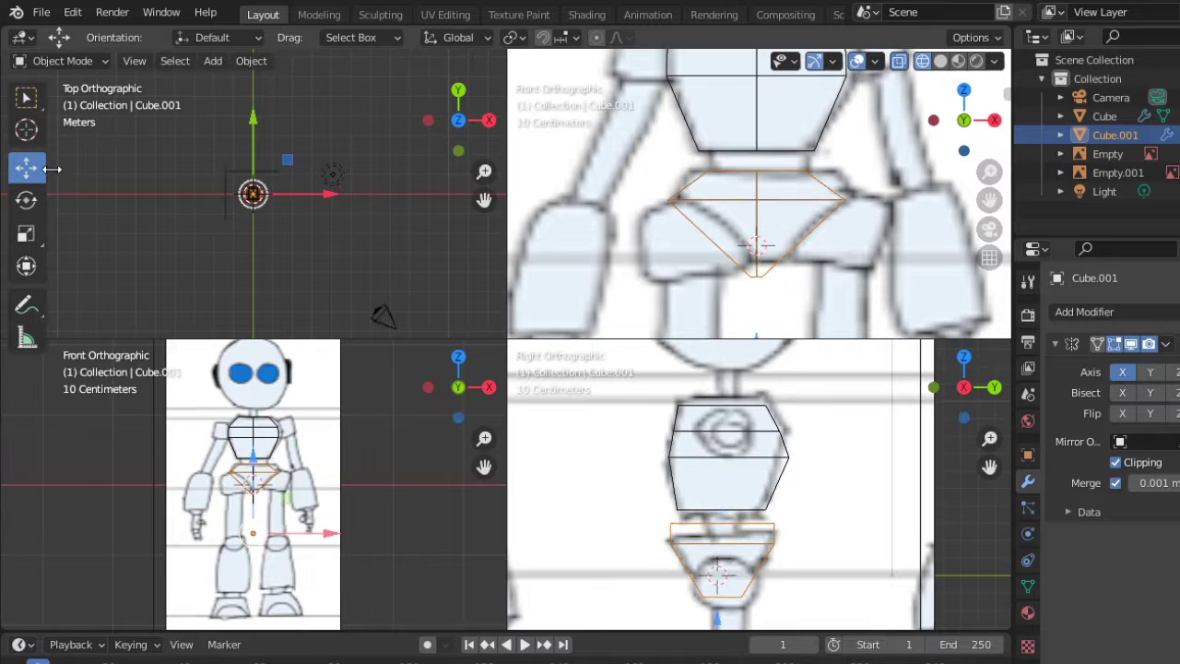
{"action": "left_click", "coordinate": [756, 244]}
{"action": "left_click", "coordinate": [807, 211]}
{"action": "scroll", "coordinate": [807, 211], "scroll_direction": "down", "scroll_amount": 2}
{"action": "left_click", "coordinate": [756, 224]}
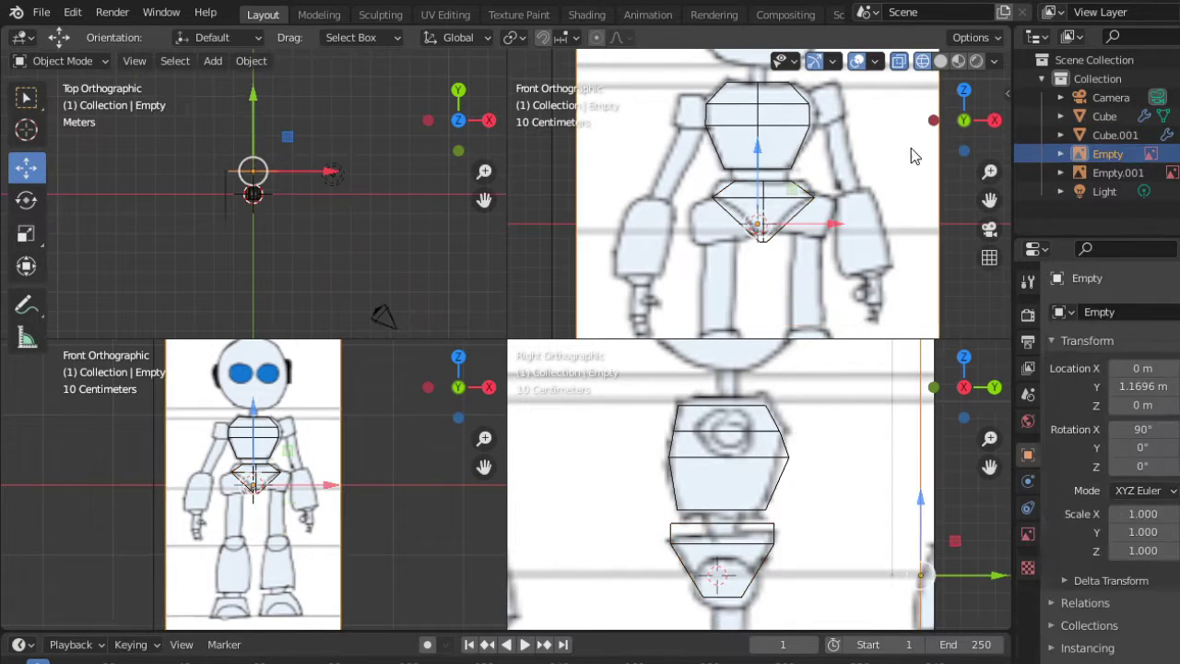
{"action": "scroll", "coordinate": [917, 216], "scroll_direction": "up", "scroll_amount": 2}
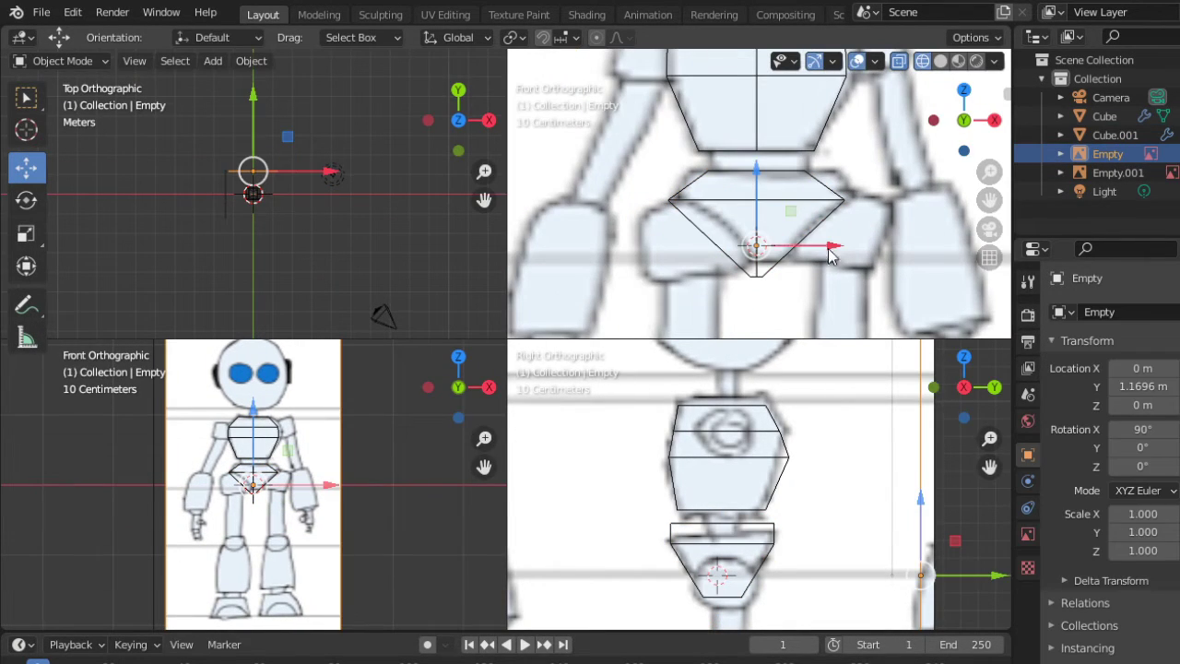
{"action": "left_click_drag", "start_coordinate": [828, 255], "coordinate": [782, 288]}
Step: Select the bottom edge of the hips, check the shape, and leave Edit Mode
{"action": "left_click", "coordinate": [772, 217]}
{"action": "key", "text": "Tab"}
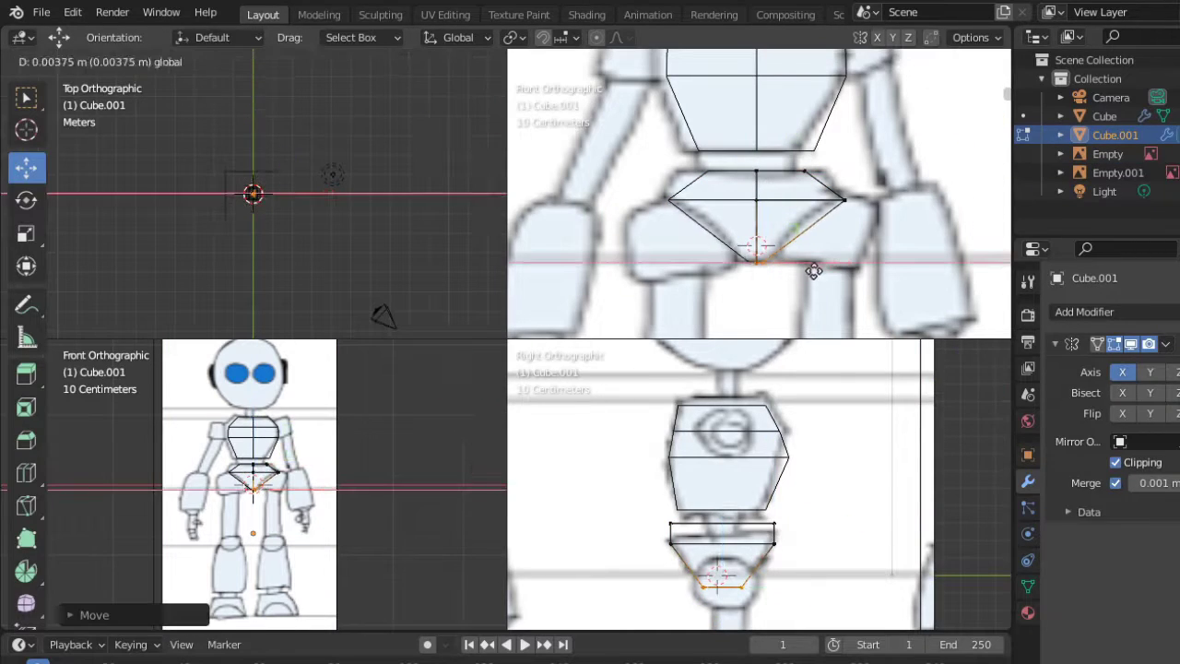
{"action": "left_click", "coordinate": [994, 120]}
{"action": "left_click_drag", "start_coordinate": [966, 134], "coordinate": [957, 127]}
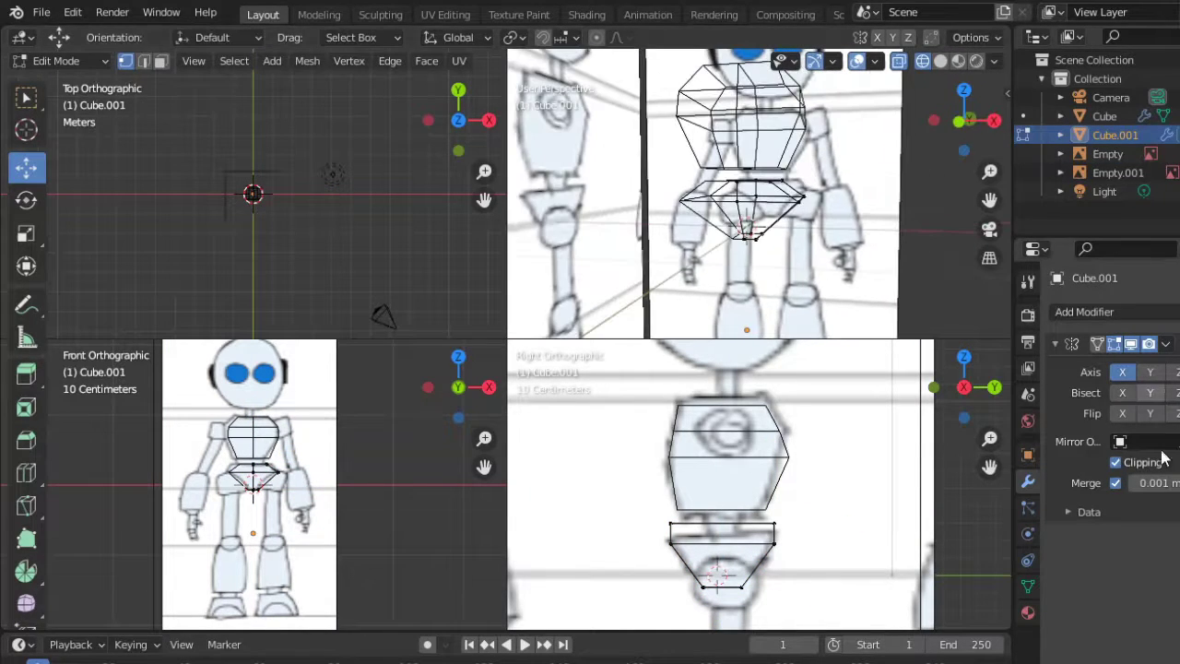
{"action": "left_click", "coordinate": [1094, 138]}
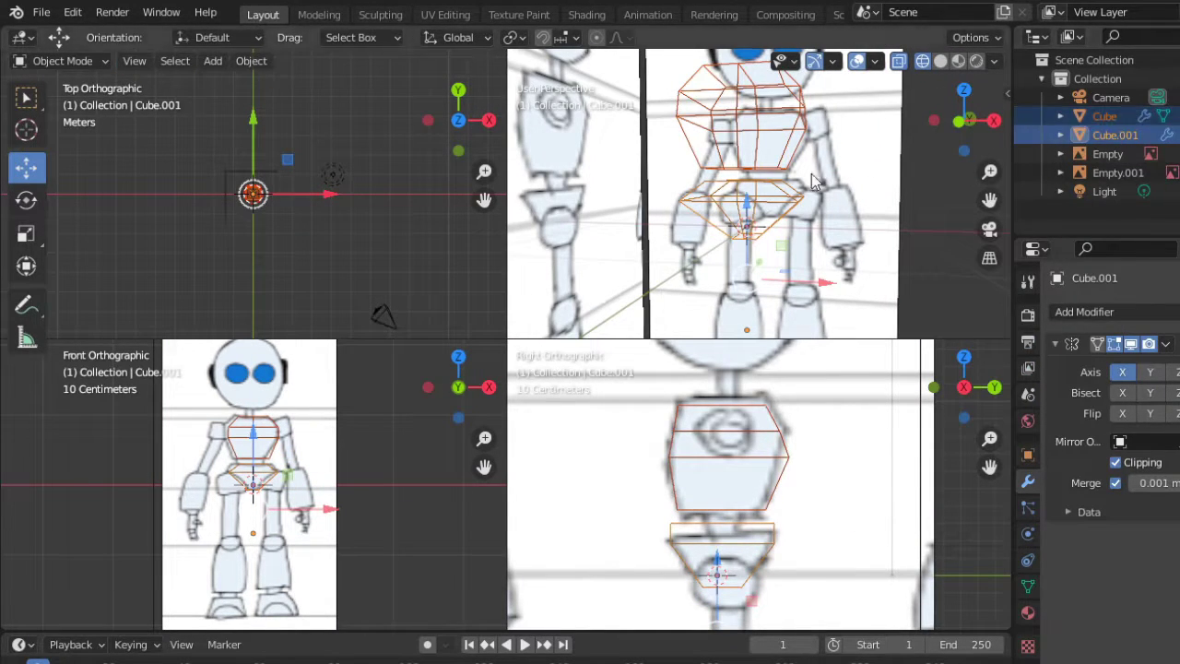
Step: Join the torso and hips into one mesh and delete the torso's bottom face
{"action": "scroll", "coordinate": [813, 182], "scroll_direction": "up", "scroll_amount": 2}
{"action": "key", "text": "ctrl+j"}
{"action": "key", "text": "Tab"}
{"action": "scroll", "coordinate": [835, 203], "scroll_direction": "up", "scroll_amount": 3}
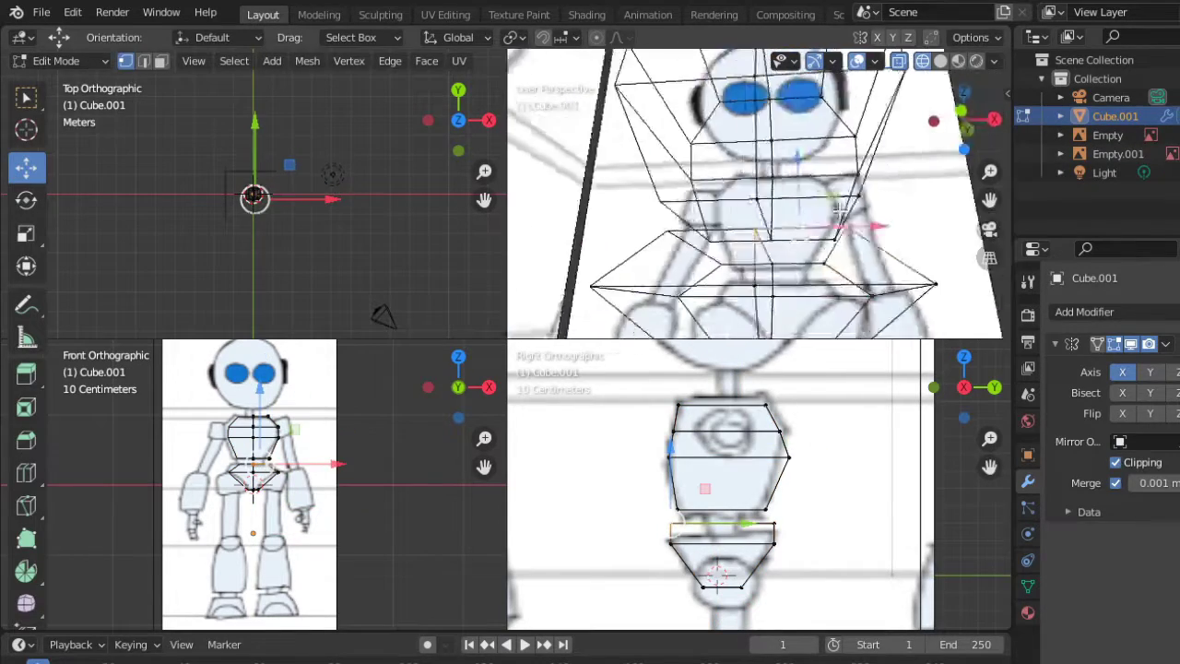
{"action": "middle_click_drag", "start_coordinate": [840, 210], "coordinate": [826, 241]}
{"action": "key", "text": "3"}
{"action": "left_click", "coordinate": [825, 241]}
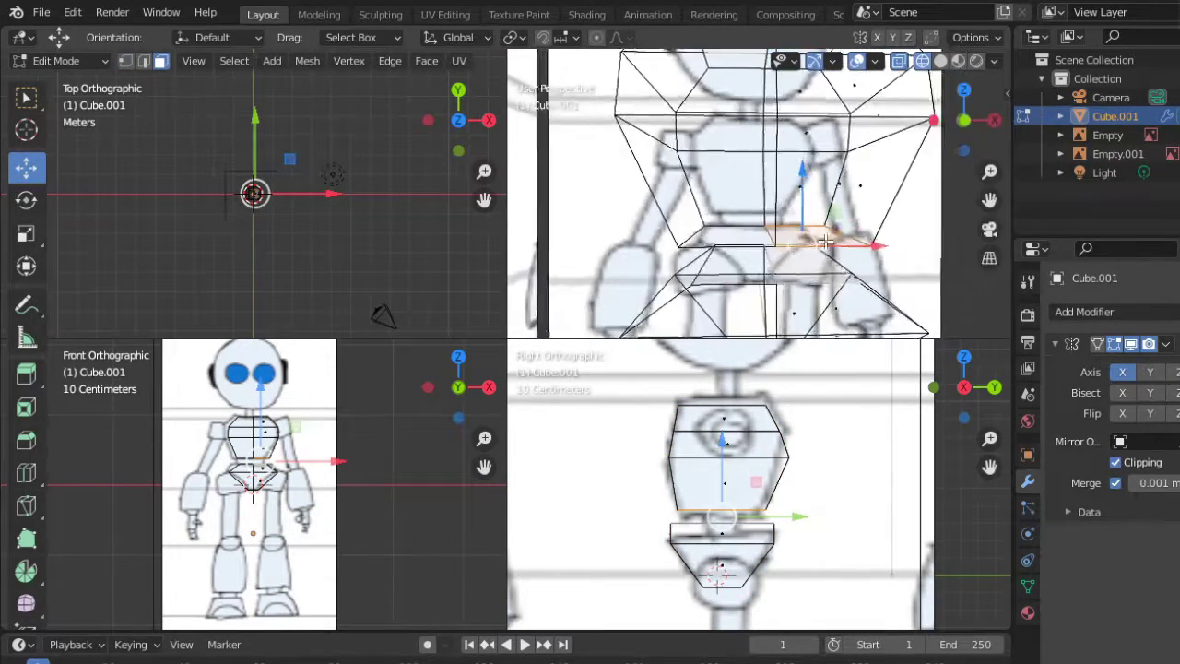
{"action": "key", "text": "x"}
{"action": "left_click", "coordinate": [765, 255]}
Step: Select the torso's bottom edge loop and inspect the opening from several angles
{"action": "key", "text": "2"}
{"action": "mouse_move", "coordinate": [764, 255]}
{"action": "middle_mouse_down"}
{"action": "mouse_move", "coordinate": [839, 256]}
{"action": "mouse_move", "coordinate": [769, 221]}
{"action": "mouse_move", "coordinate": [618, 205]}
{"action": "mouse_move", "coordinate": [809, 126]}
{"action": "mouse_move", "coordinate": [772, 150]}
{"action": "mouse_move", "coordinate": [689, 134]}
{"action": "mouse_move", "coordinate": [646, 148]}
{"action": "mouse_move", "coordinate": [701, 138]}
{"action": "middle_mouse_up"}
{"action": "key", "text": "shift+z"}
{"action": "key", "text": "1"}
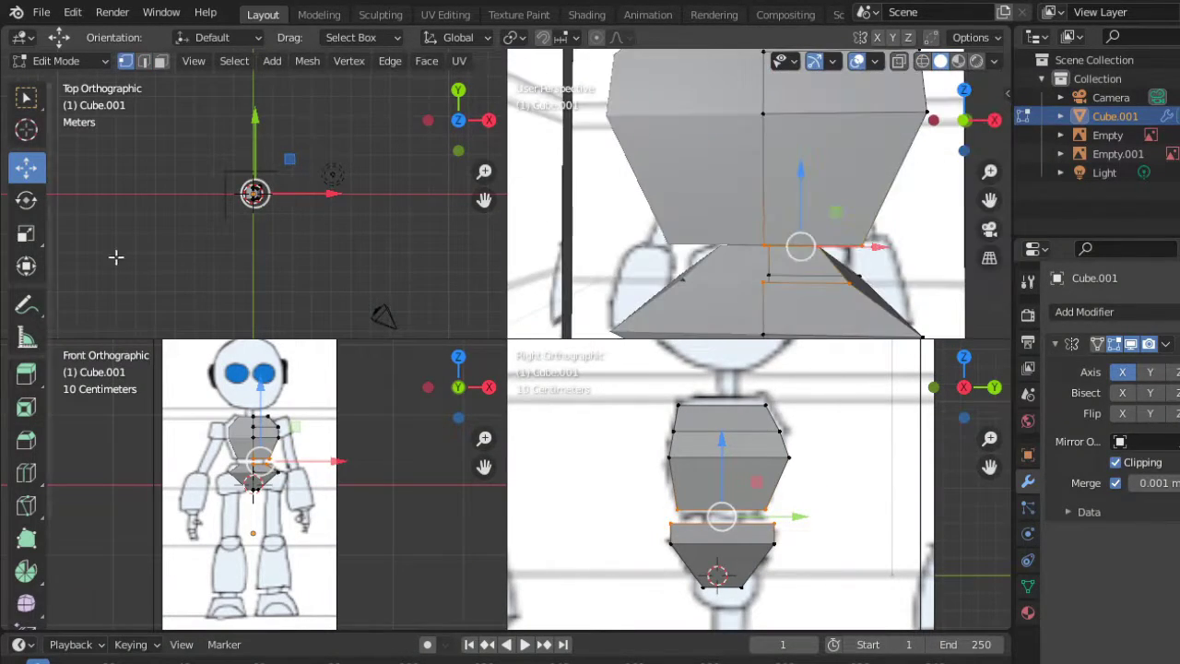
{"action": "left_click", "coordinate": [810, 285], "text": "alt"}
{"action": "mouse_move", "coordinate": [810, 285]}
{"action": "middle_mouse_down"}
{"action": "mouse_move", "coordinate": [741, 221]}
{"action": "mouse_move", "coordinate": [817, 227]}
{"action": "mouse_move", "coordinate": [791, 231]}
{"action": "middle_mouse_up"}
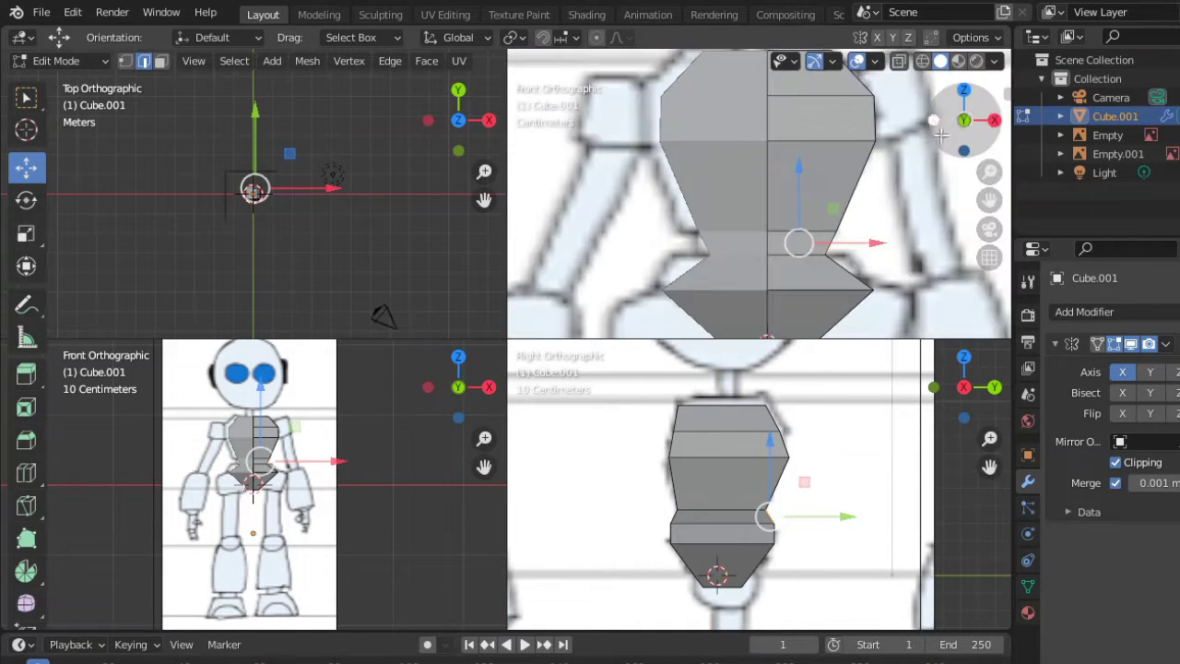
{"action": "key", "text": "shift+z"}
{"action": "middle_click_drag", "start_coordinate": [877, 198], "coordinate": [934, 120]}
{"action": "left_click", "coordinate": [935, 120]}
Step: Loop-cut across the lower torso and shrink the new loop inward into a waist
{"action": "key", "text": "ctrl+r"}
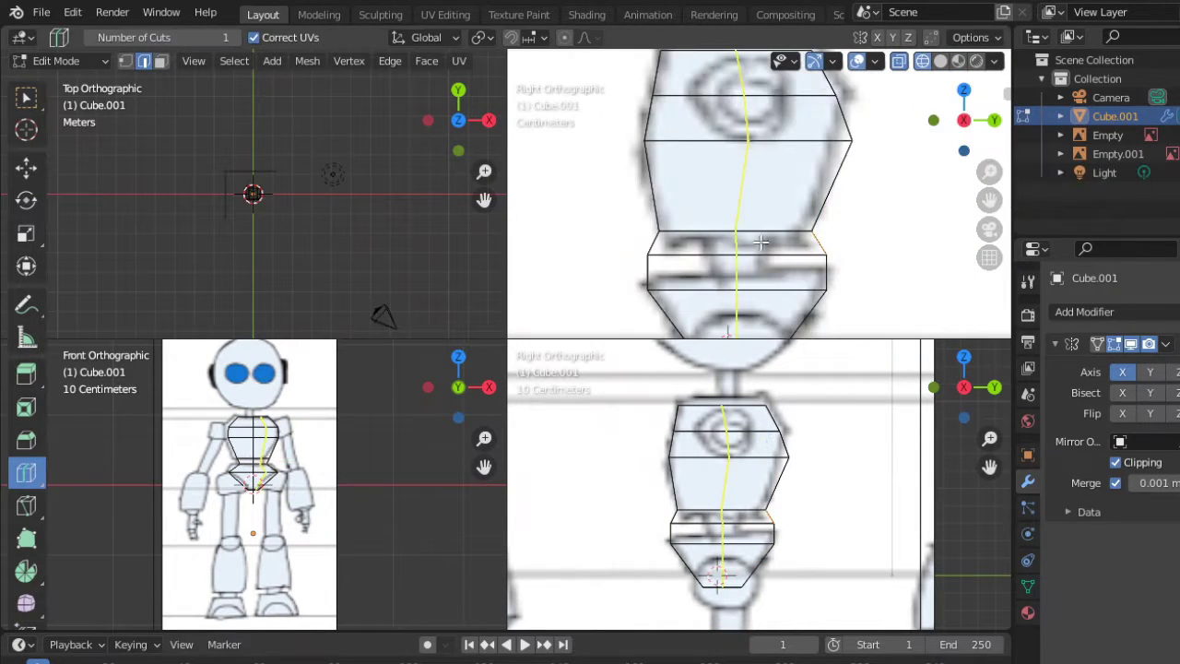
{"action": "left_click", "coordinate": [742, 258]}
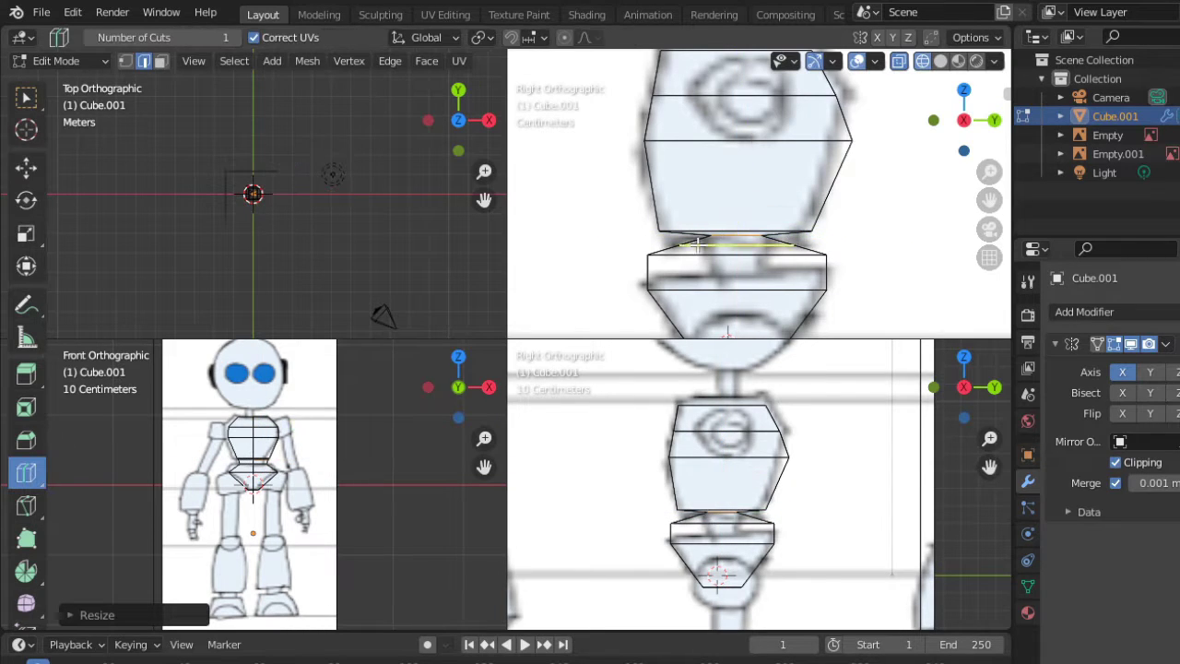
{"action": "left_click", "coordinate": [698, 245]}
{"action": "left_click", "coordinate": [860, 251]}
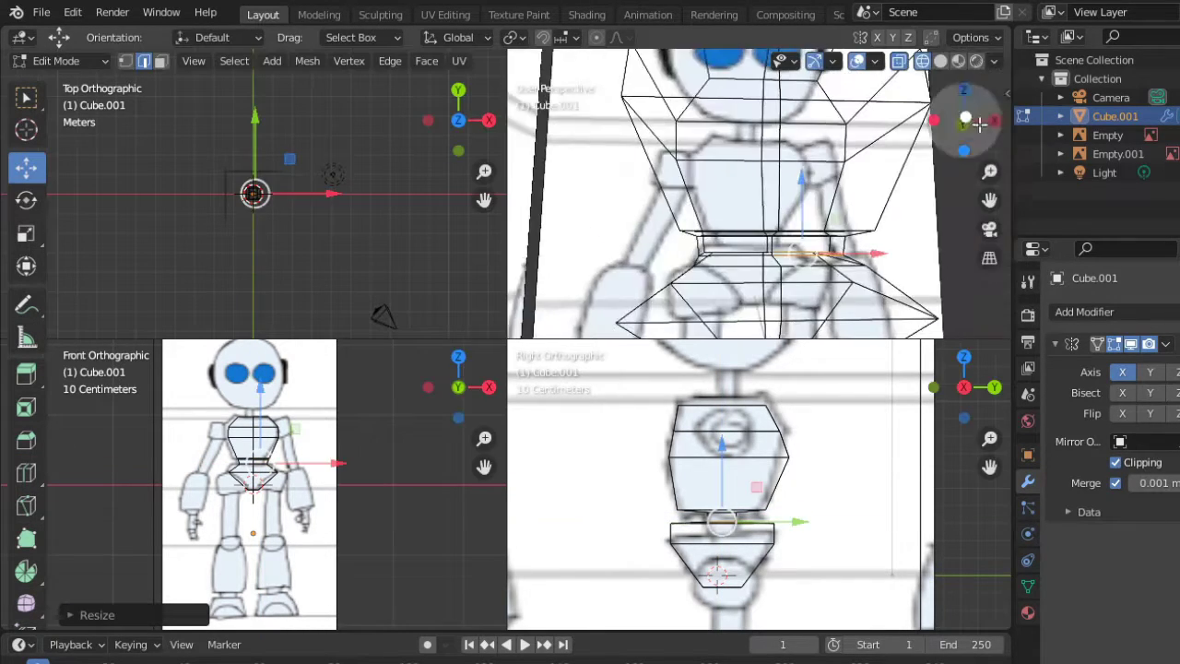
{"action": "mouse_move", "coordinate": [859, 251]}
{"action": "middle_mouse_down"}
{"action": "mouse_move", "coordinate": [804, 150]}
{"action": "mouse_move", "coordinate": [830, 157]}
{"action": "middle_mouse_up"}
{"action": "key", "text": "shift+z"}
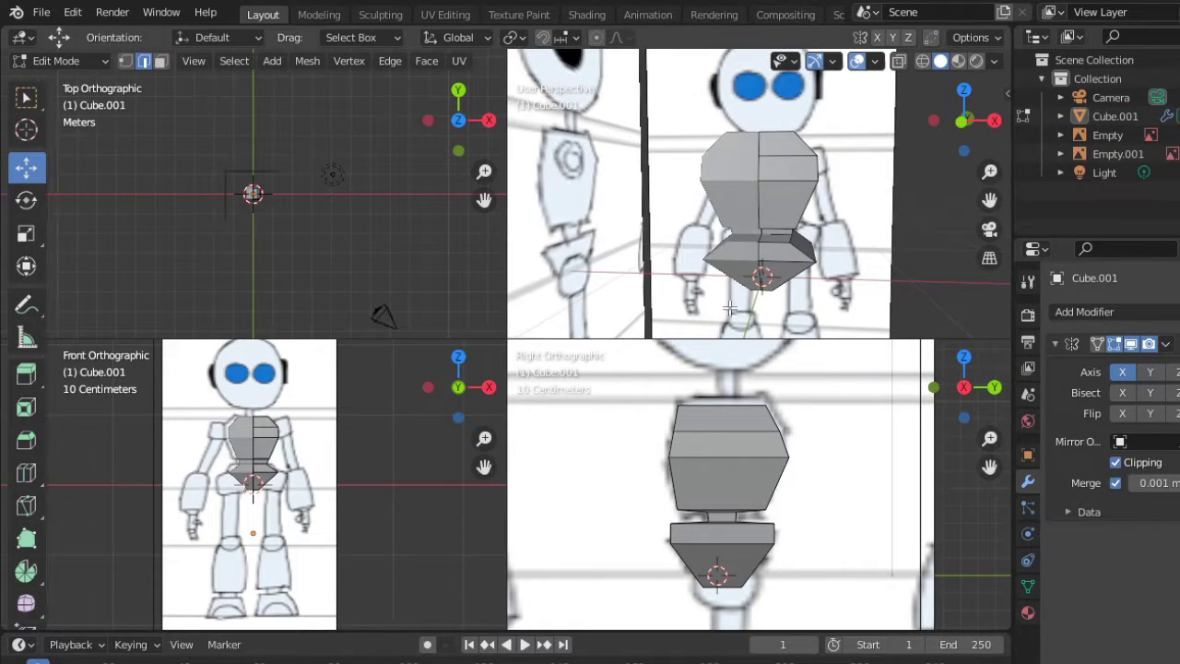
{"action": "mouse_move", "coordinate": [783, 231]}
{"action": "middle_mouse_down"}
{"action": "mouse_move", "coordinate": [771, 264]}
{"action": "mouse_move", "coordinate": [811, 240]}
{"action": "middle_mouse_up"}
Step: Return to Object Mode, add a new cube, and view it in front X-ray
{"action": "key", "text": "Tab"}
{"action": "key", "text": "shift+a"}
{"action": "key", "text": "KP_1"}
{"action": "key", "text": "shift+z"}
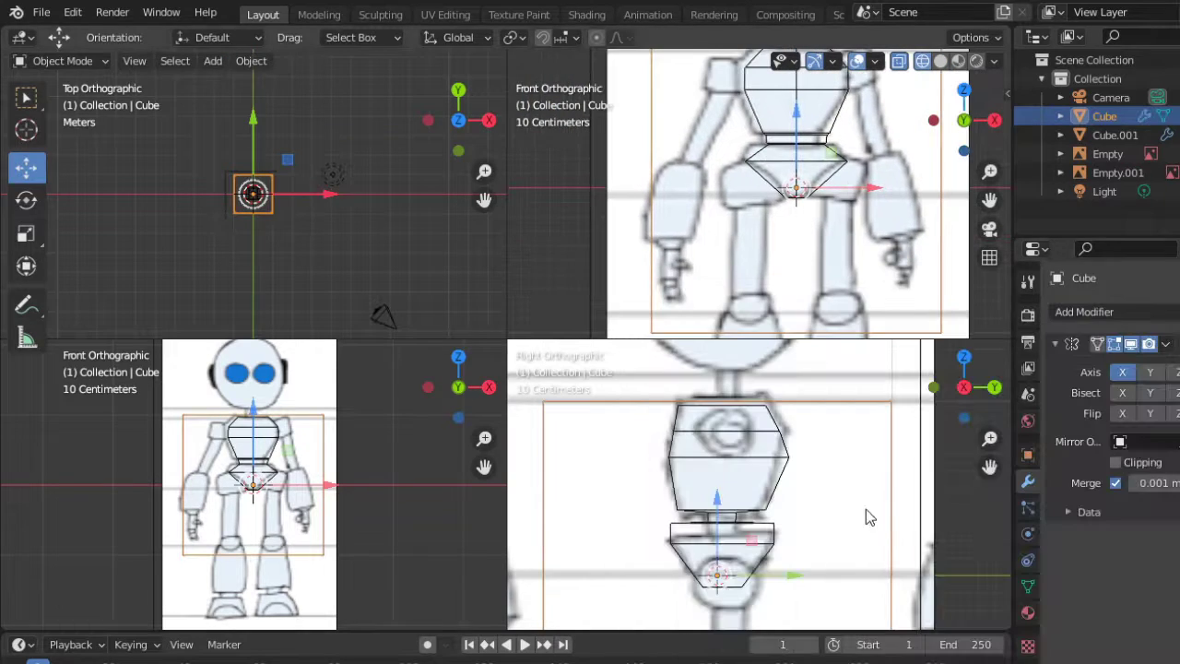
{"action": "key", "text": "Tab"}
{"action": "key", "text": "ctrl+r"}
{"action": "left_click", "coordinate": [709, 163]}
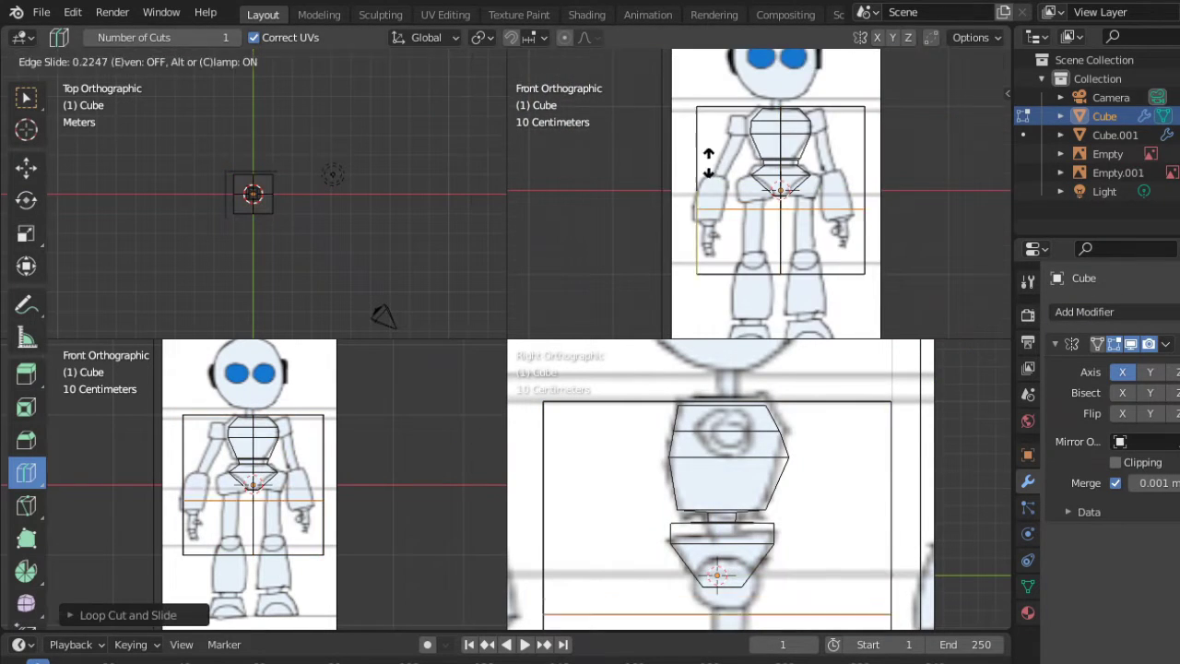
{"action": "left_click", "coordinate": [25, 167]}
{"action": "key", "text": "x"}
{"action": "left_click", "coordinate": [680, 119]}
{"action": "scroll", "coordinate": [842, 85], "scroll_direction": "up", "scroll_amount": 2}
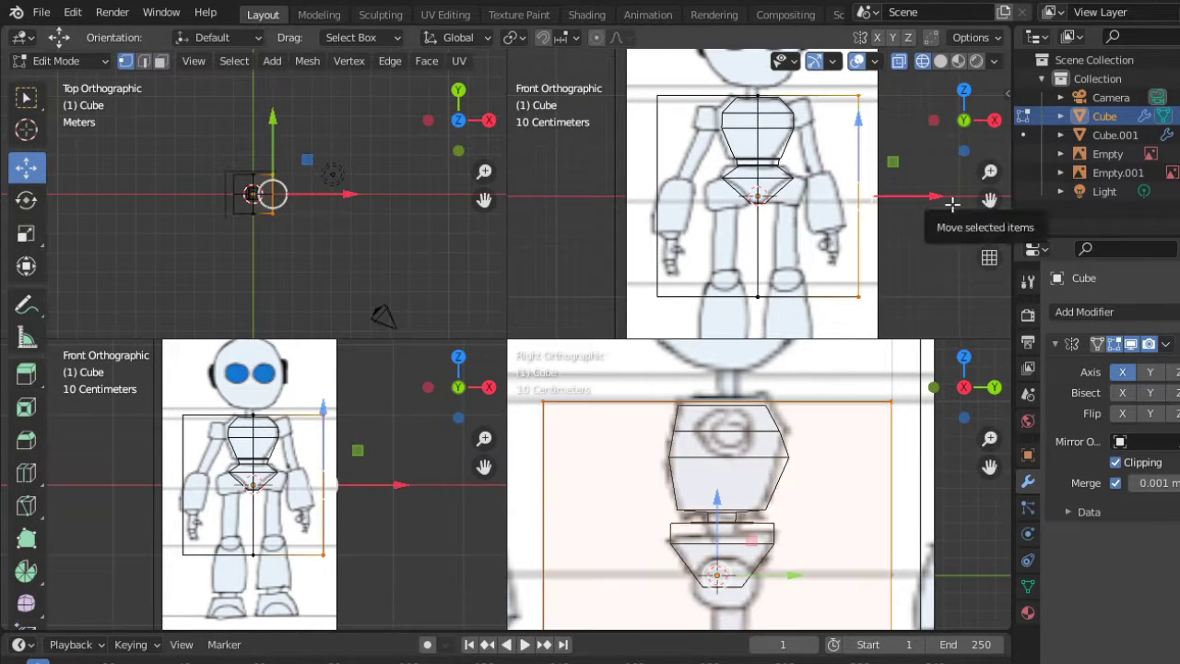
{"action": "left_click_drag", "start_coordinate": [951, 203], "coordinate": [843, 198]}
{"action": "scroll", "coordinate": [842, 196], "scroll_direction": "up", "scroll_amount": 2}
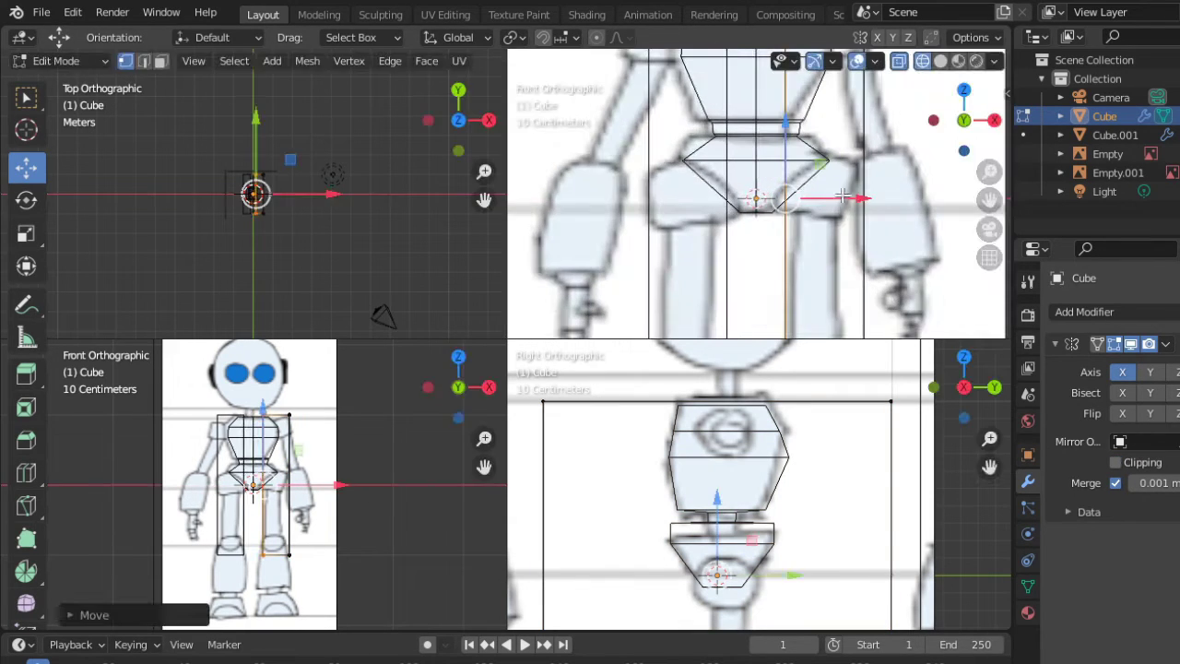
{"action": "scroll", "coordinate": [843, 198], "scroll_direction": "down", "scroll_amount": 3}
{"action": "left_click_drag", "start_coordinate": [834, 123], "coordinate": [747, 212]}
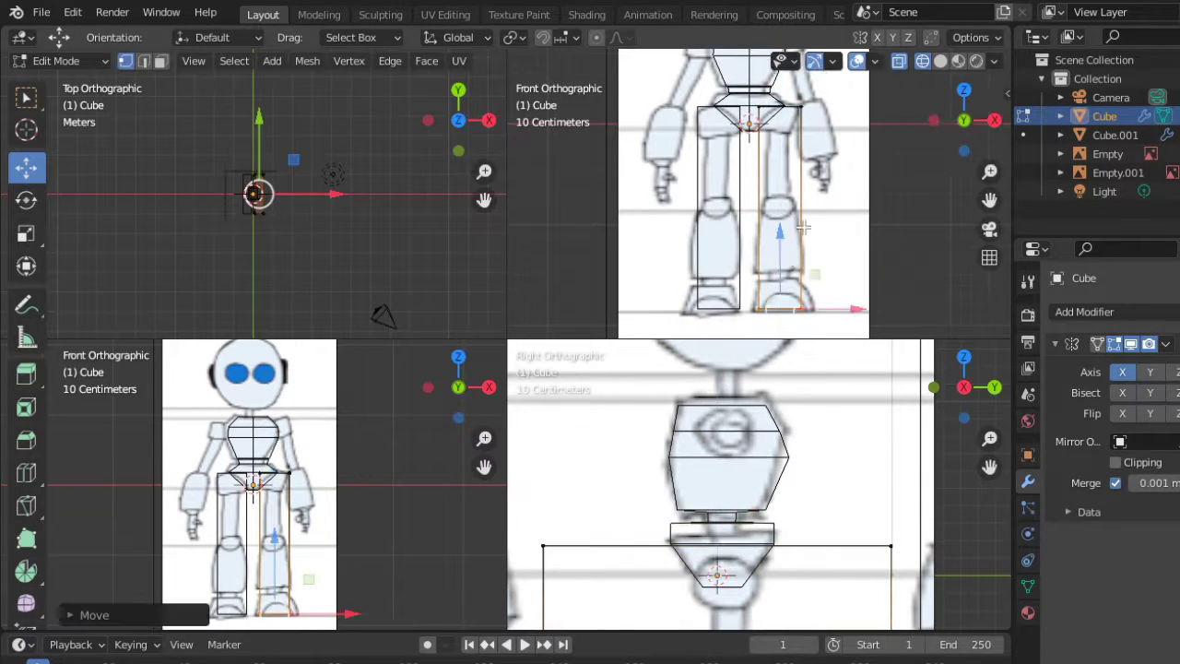
{"action": "scroll", "coordinate": [803, 226], "scroll_direction": "up", "scroll_amount": 2}
{"action": "left_click_drag", "start_coordinate": [819, 240], "coordinate": [798, 152]}
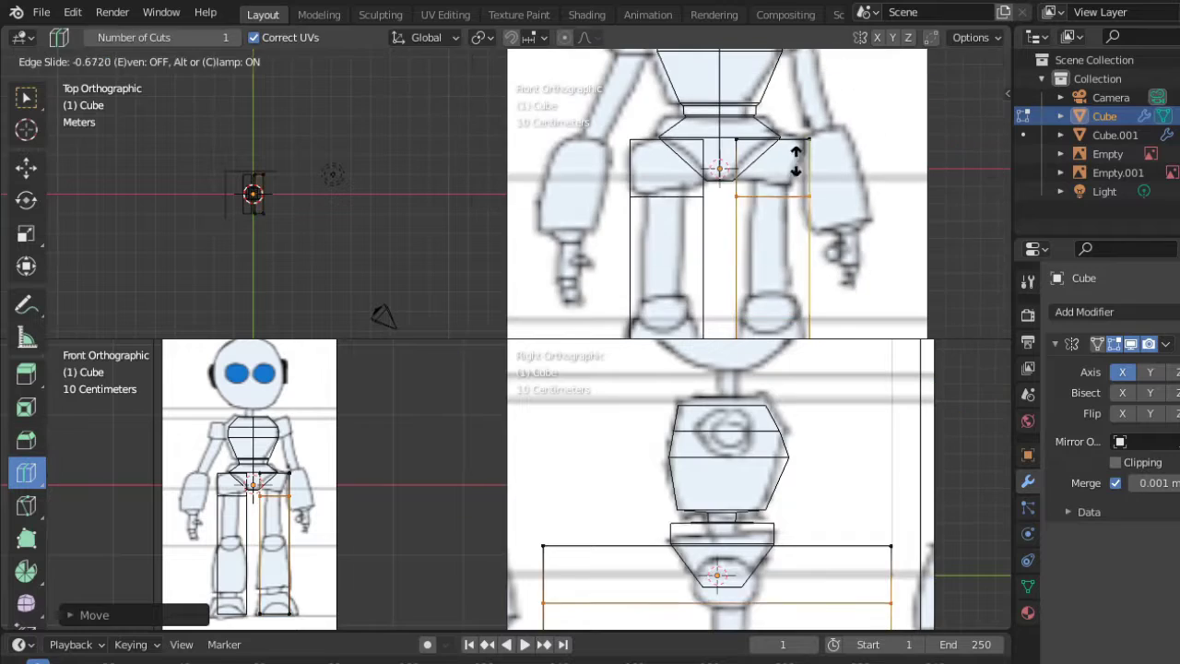
{"action": "key", "text": "KP_3"}
{"action": "scroll", "coordinate": [894, 200], "scroll_direction": "down", "scroll_amount": 2}
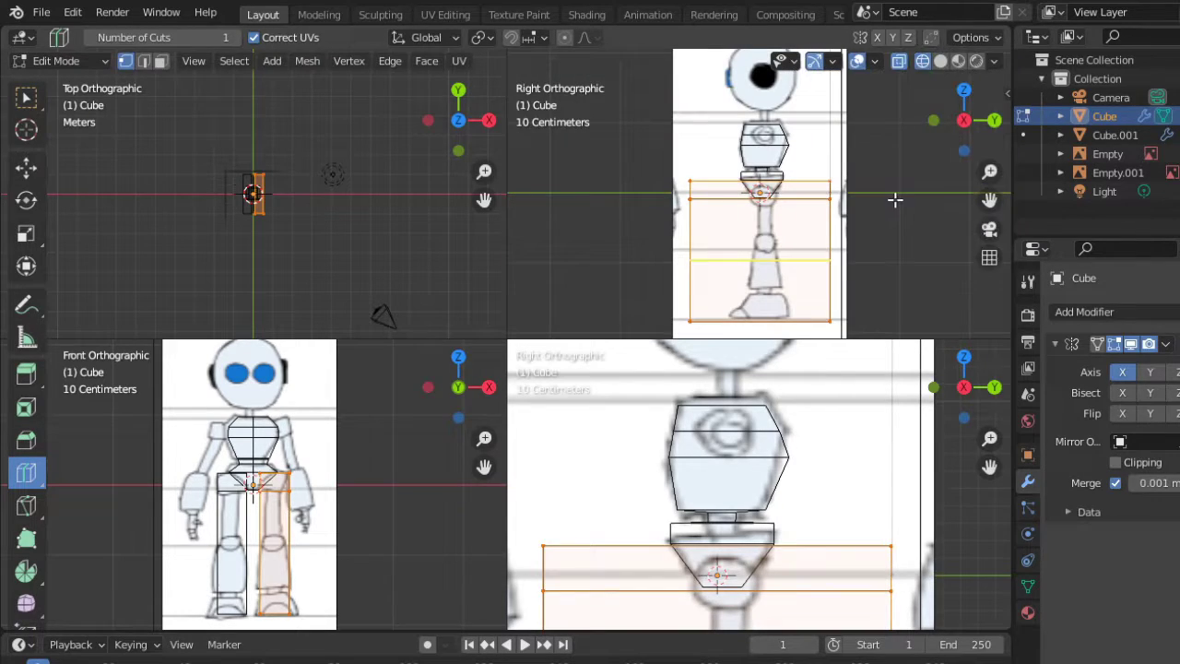
{"action": "left_click", "coordinate": [807, 242]}
{"action": "middle_click_drag", "start_coordinate": [807, 242], "coordinate": [701, 212]}
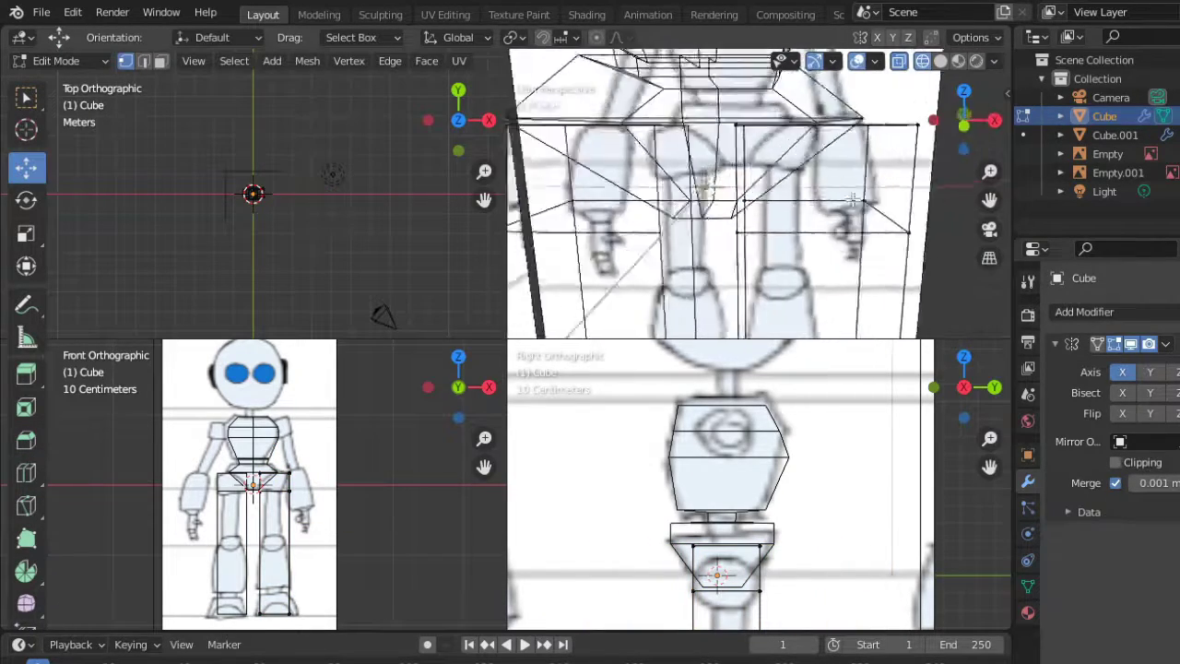
{"action": "middle_click_drag", "start_coordinate": [741, 133], "coordinate": [721, 84]}
{"action": "key", "text": "s"}
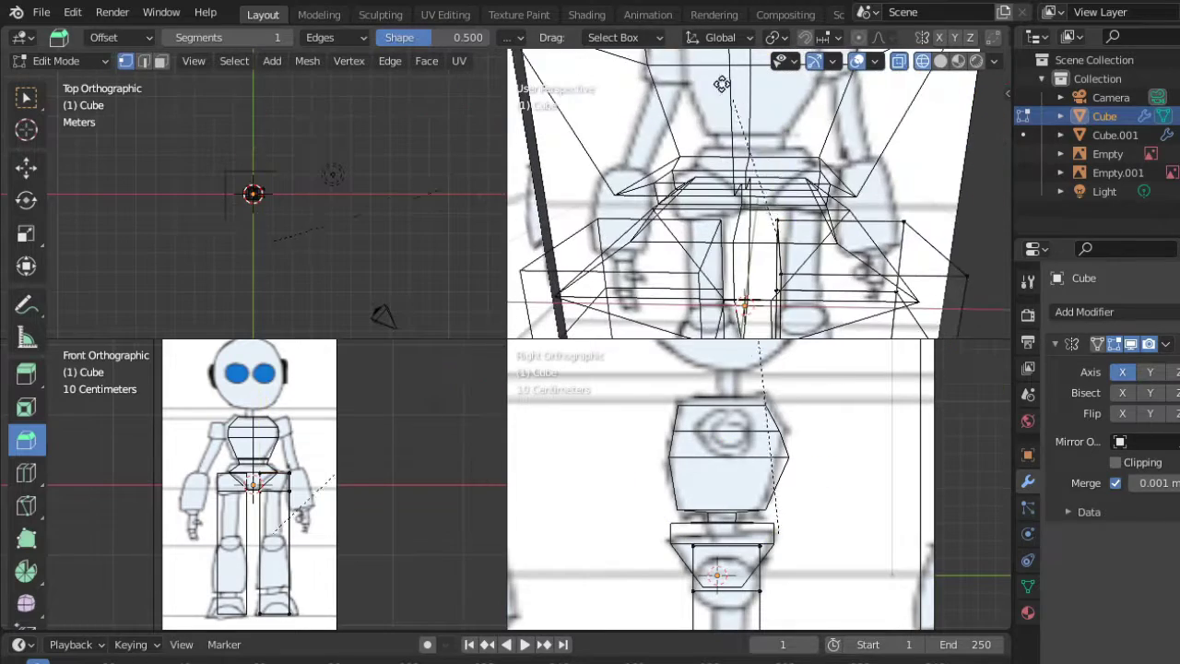
{"action": "key", "text": "2"}
{"action": "middle_click_drag", "start_coordinate": [547, 214], "coordinate": [916, 226]}
{"action": "key", "text": "s"}
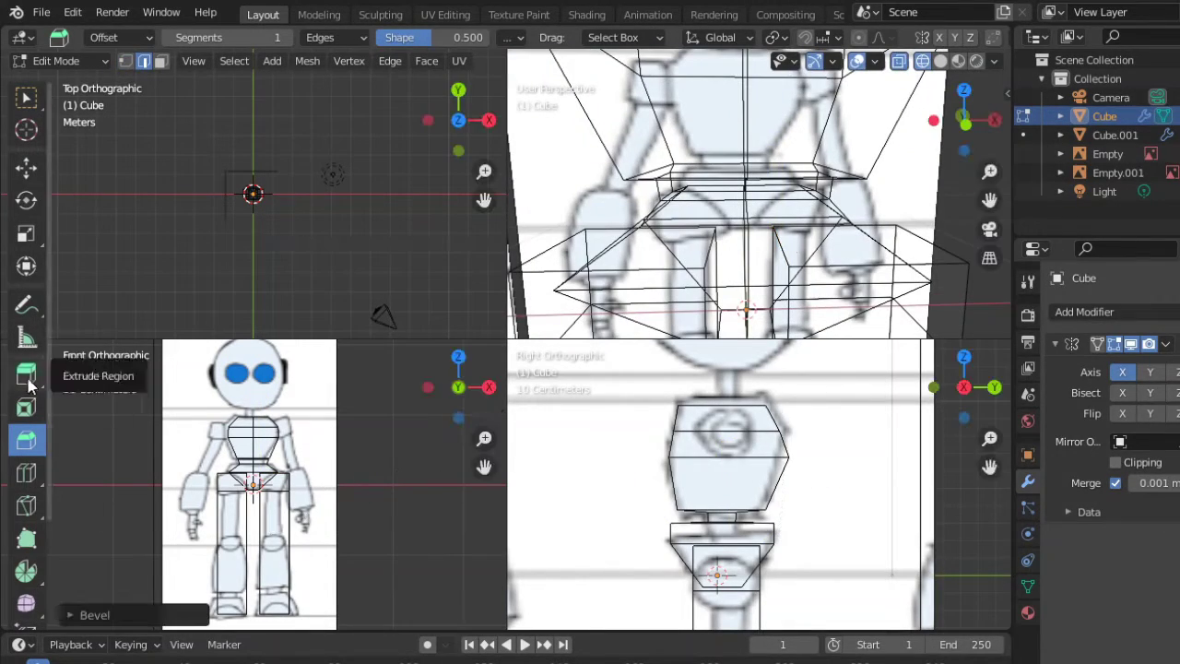
{"action": "middle_click_drag", "start_coordinate": [700, 212], "coordinate": [964, 147]}
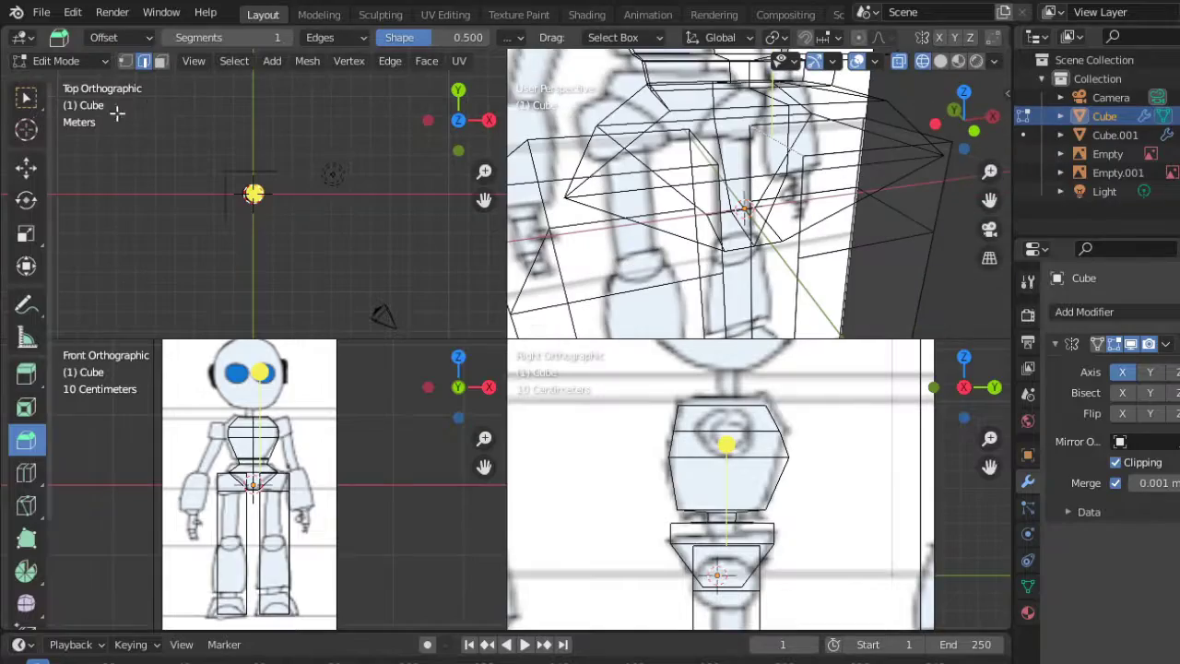
{"action": "key", "text": "x"}
{"action": "left_click", "coordinate": [116, 132]}
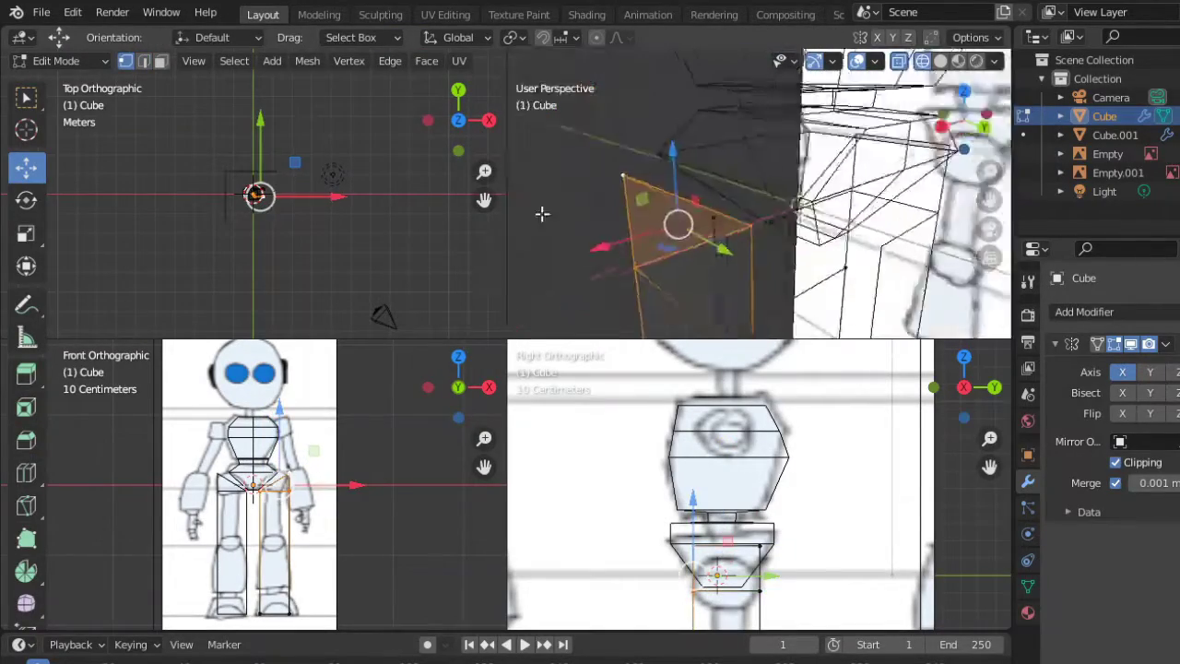
{"action": "mouse_move", "coordinate": [542, 213]}
{"action": "middle_mouse_down"}
{"action": "mouse_move", "coordinate": [816, 215]}
{"action": "mouse_move", "coordinate": [785, 169]}
{"action": "middle_mouse_up"}
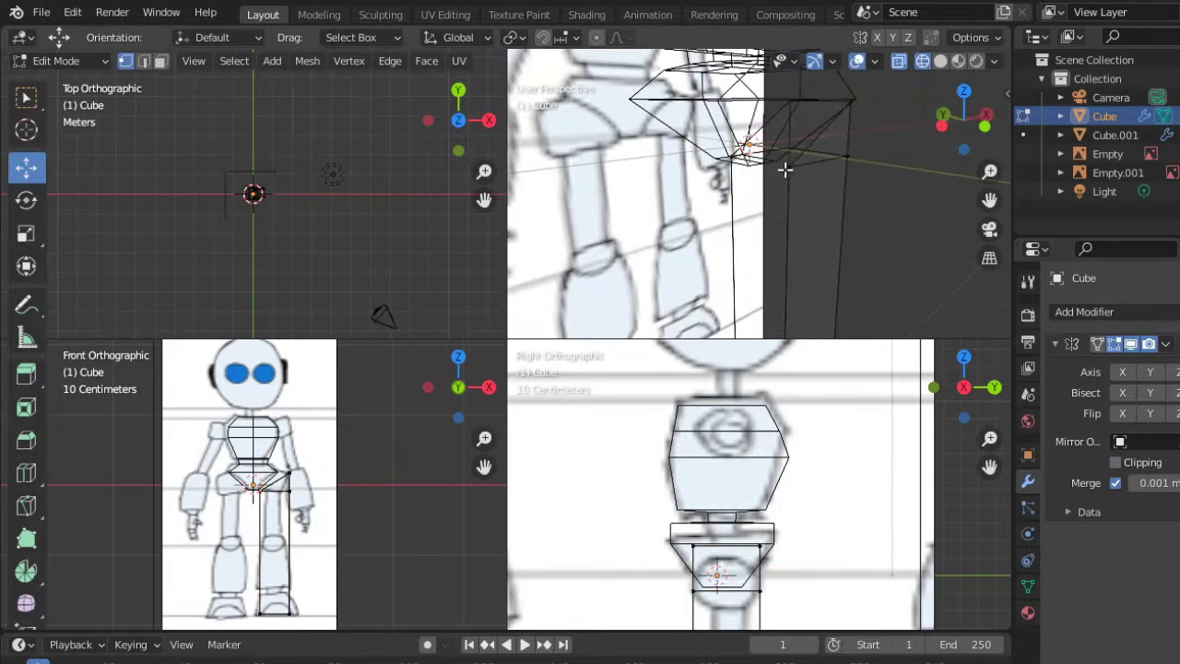
{"action": "left_click", "coordinate": [785, 169]}
{"action": "mouse_move", "coordinate": [817, 121]}
{"action": "middle_mouse_down"}
{"action": "mouse_move", "coordinate": [829, 144]}
{"action": "mouse_move", "coordinate": [805, 188]}
{"action": "middle_mouse_up"}
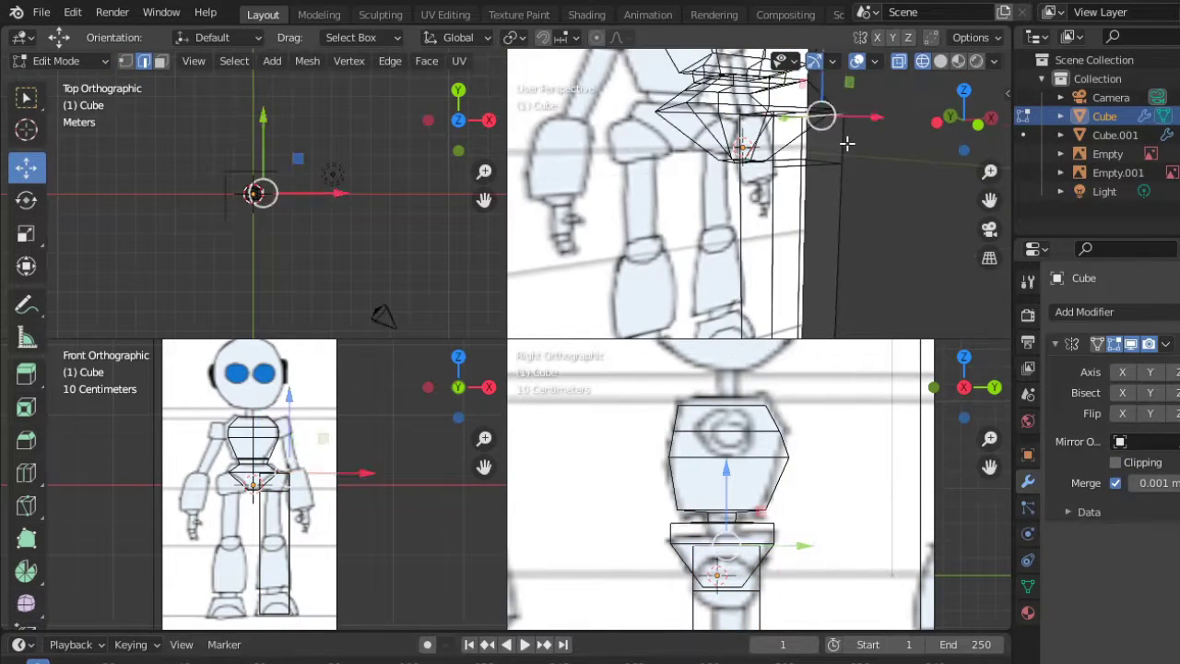
{"action": "key", "text": "alt+a"}
{"action": "left_click", "coordinate": [26, 440]}
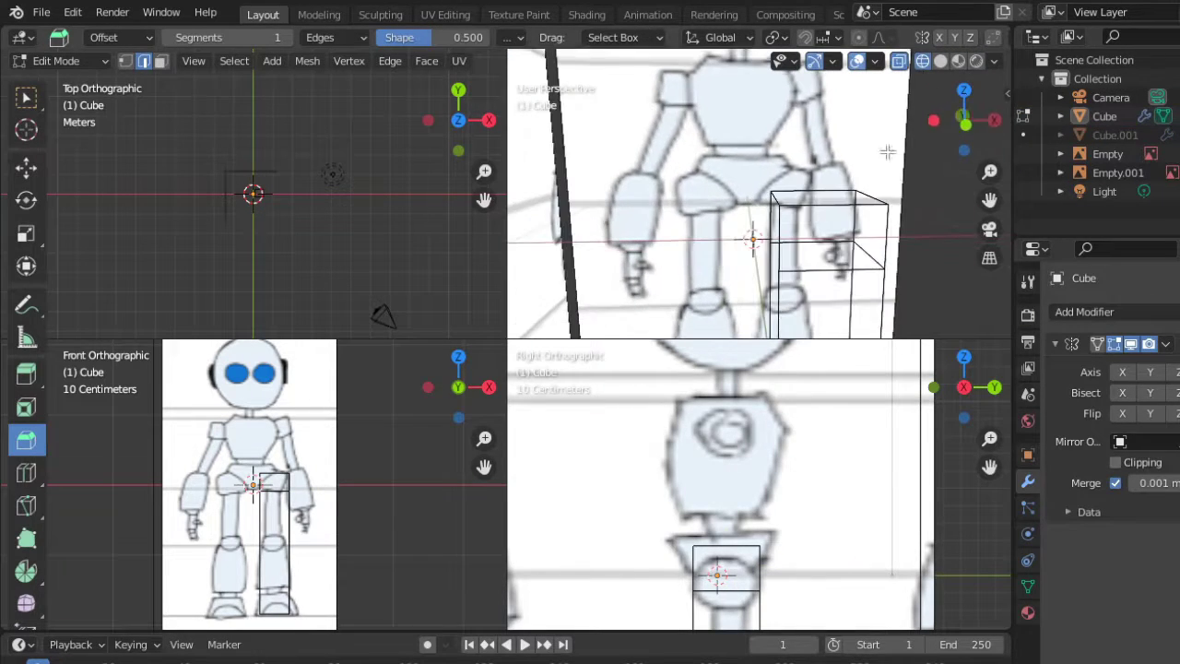
{"action": "key", "text": "Delete"}
{"action": "key", "text": "ctrl+z"}
{"action": "key", "text": "ctrl+shift+z"}
{"action": "key", "text": "ctrl+z"}
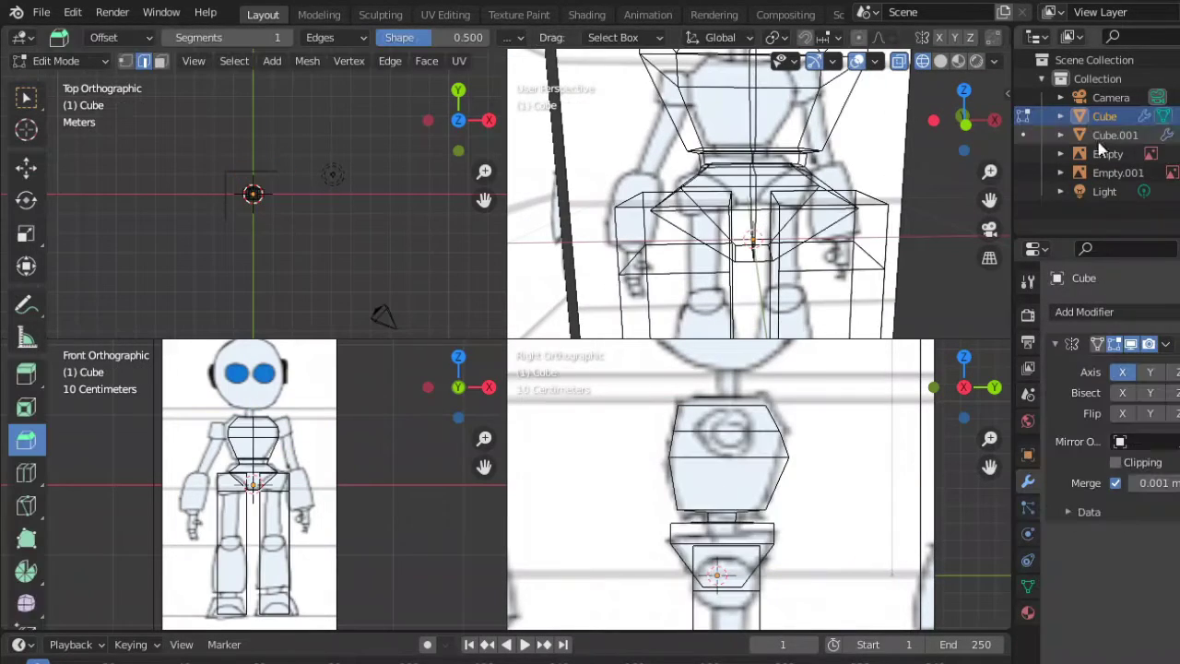
{"action": "mouse_move", "coordinate": [885, 176]}
{"action": "middle_mouse_down"}
{"action": "mouse_move", "coordinate": [923, 147]}
{"action": "mouse_move", "coordinate": [669, 61]}
{"action": "mouse_move", "coordinate": [844, 209]}
{"action": "mouse_move", "coordinate": [754, 231]}
{"action": "middle_mouse_up"}
{"action": "key", "text": "shift+z"}
{"action": "key", "text": "Tab"}
{"action": "key", "text": "Tab"}
{"action": "key", "text": "shift+z"}
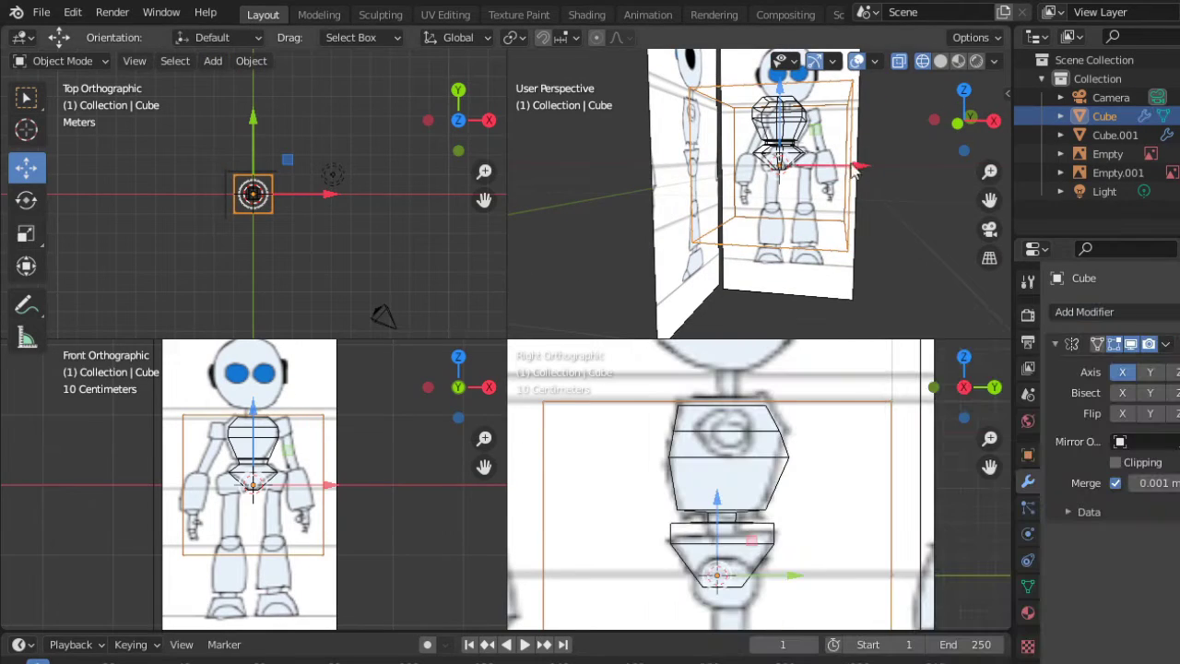
Step: Flatten the cube along X into a thin slab and move it down over the leg
{"action": "key", "text": "Tab"}
{"action": "key", "text": "s"}
{"action": "key", "text": "x"}
{"action": "left_click", "coordinate": [918, 166]}
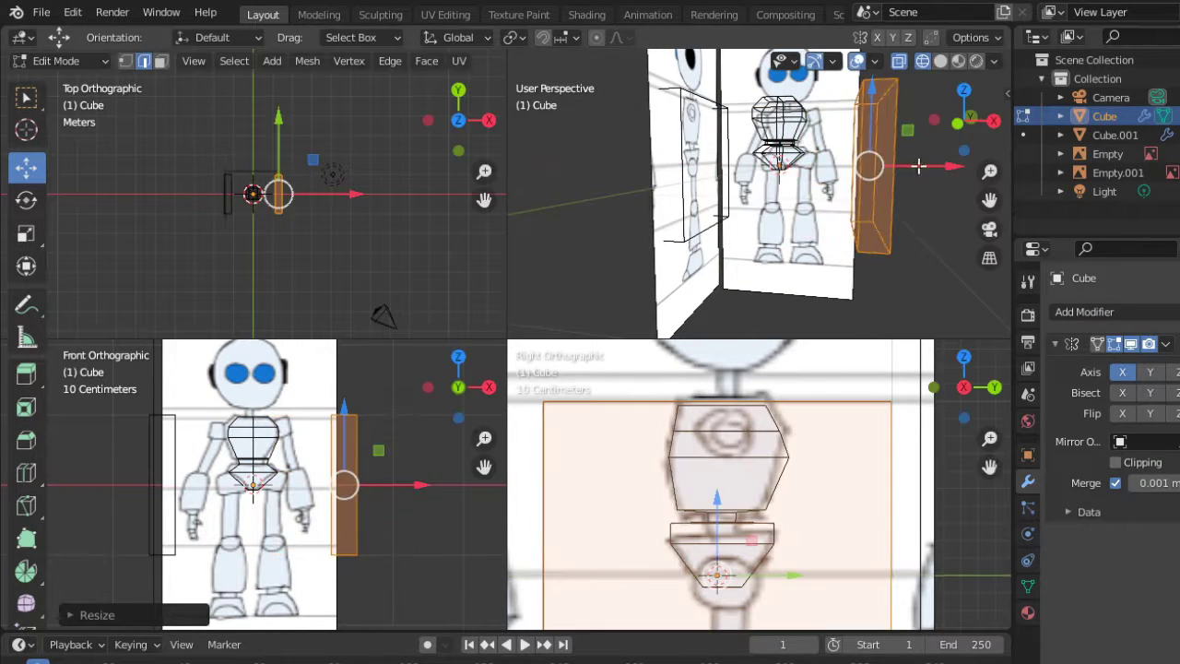
{"action": "left_click_drag", "start_coordinate": [832, 157], "coordinate": [871, 247]}
{"action": "scroll", "coordinate": [871, 247], "scroll_direction": "up", "scroll_amount": 2}
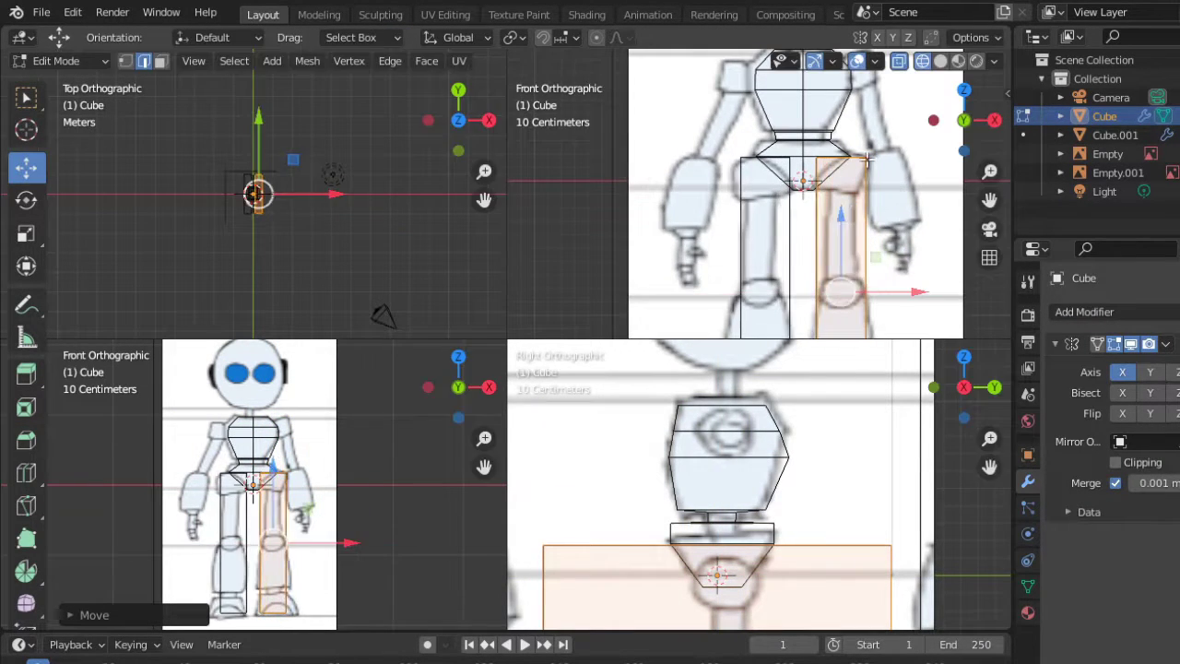
{"action": "scroll", "coordinate": [871, 247], "scroll_direction": "down", "scroll_amount": 1}
{"action": "scroll", "coordinate": [871, 247], "scroll_direction": "up", "scroll_amount": 4}
{"action": "scroll", "coordinate": [874, 189], "scroll_direction": "down", "scroll_amount": 2}
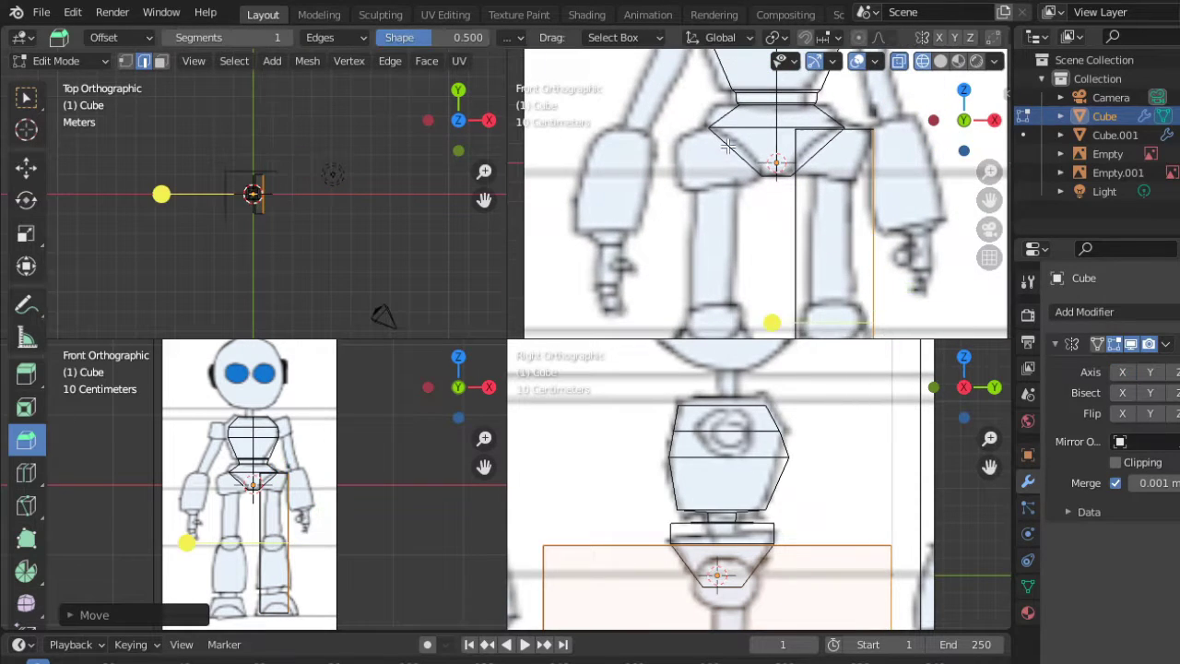
{"action": "scroll", "coordinate": [727, 146], "scroll_direction": "down", "scroll_amount": 1}
Step: Extrude the bottom face down to the leg's length and narrow it along X
{"action": "key", "text": "e"}
{"action": "left_click", "coordinate": [784, 488]}
{"action": "key", "text": "s"}
{"action": "key", "text": "x"}
{"action": "left_click", "coordinate": [693, 550]}
{"action": "key", "text": "shift+space"}
{"action": "key", "text": "g"}
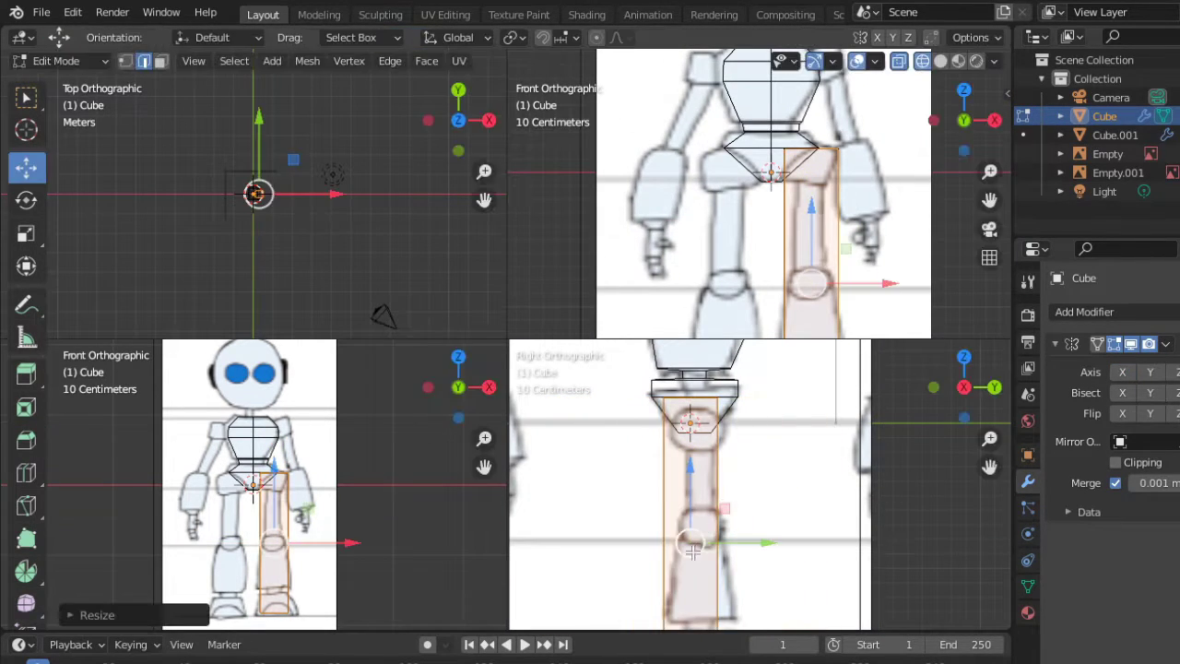
{"action": "left_click", "coordinate": [727, 174]}
{"action": "key", "text": "s"}
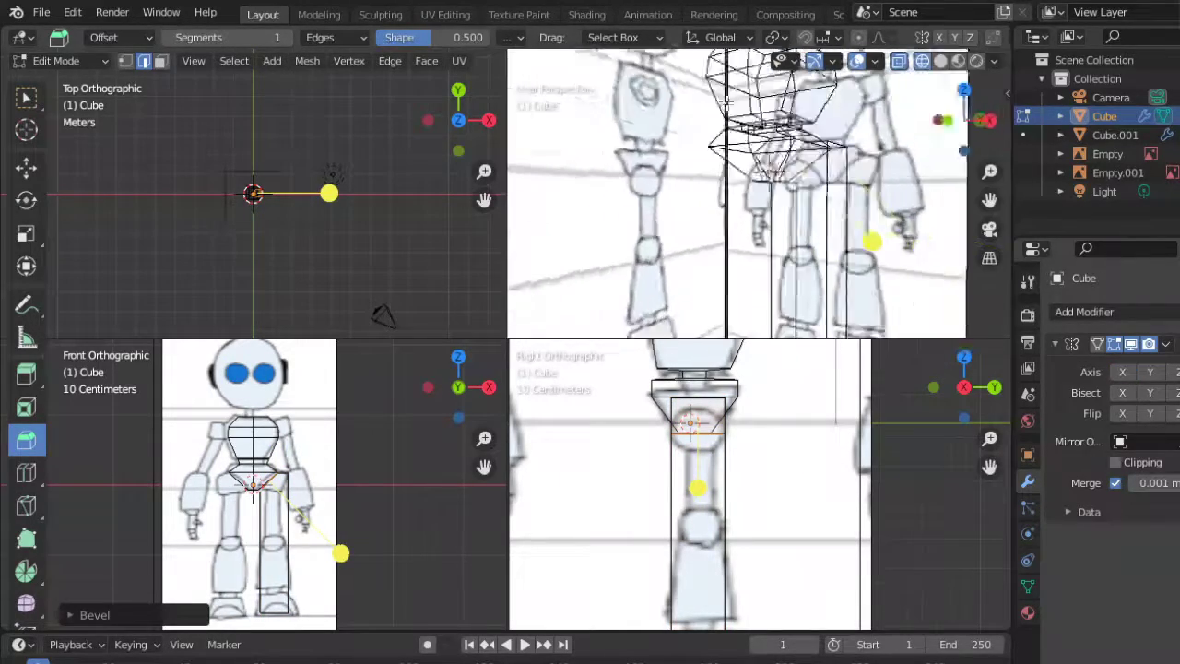
Step: Add an edge loop on the leg and switch to wireframe around the pelvis
{"action": "left_click", "coordinate": [829, 235]}
{"action": "middle_click_drag", "start_coordinate": [829, 235], "coordinate": [862, 184]}
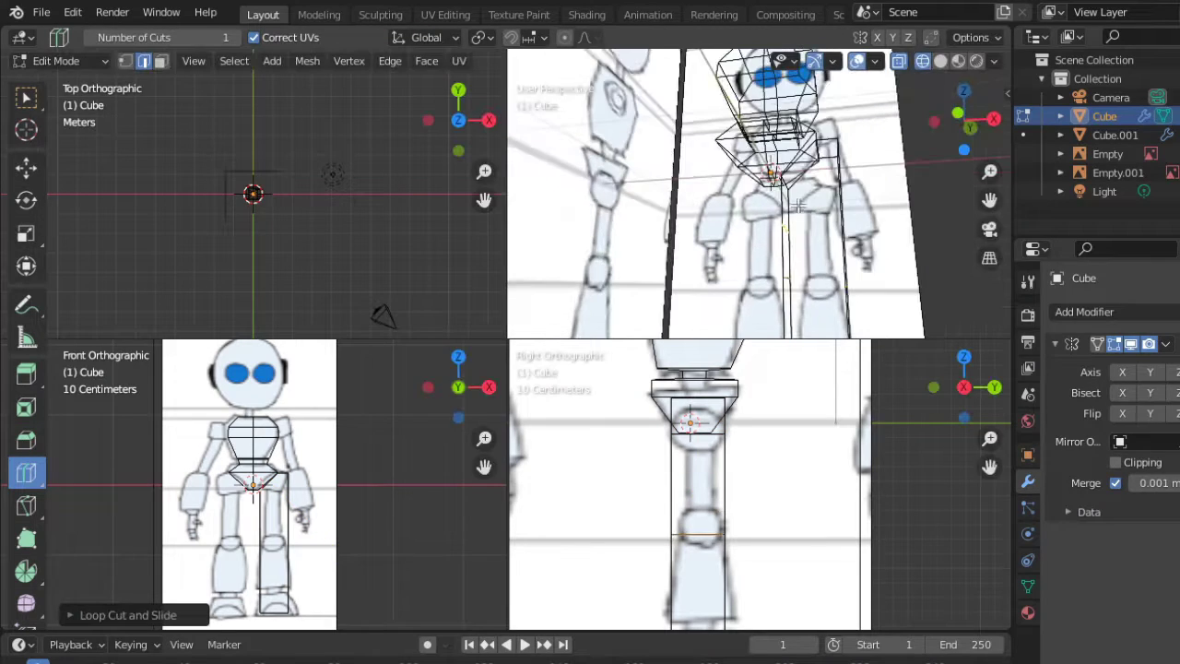
{"action": "left_click", "coordinate": [864, 161]}
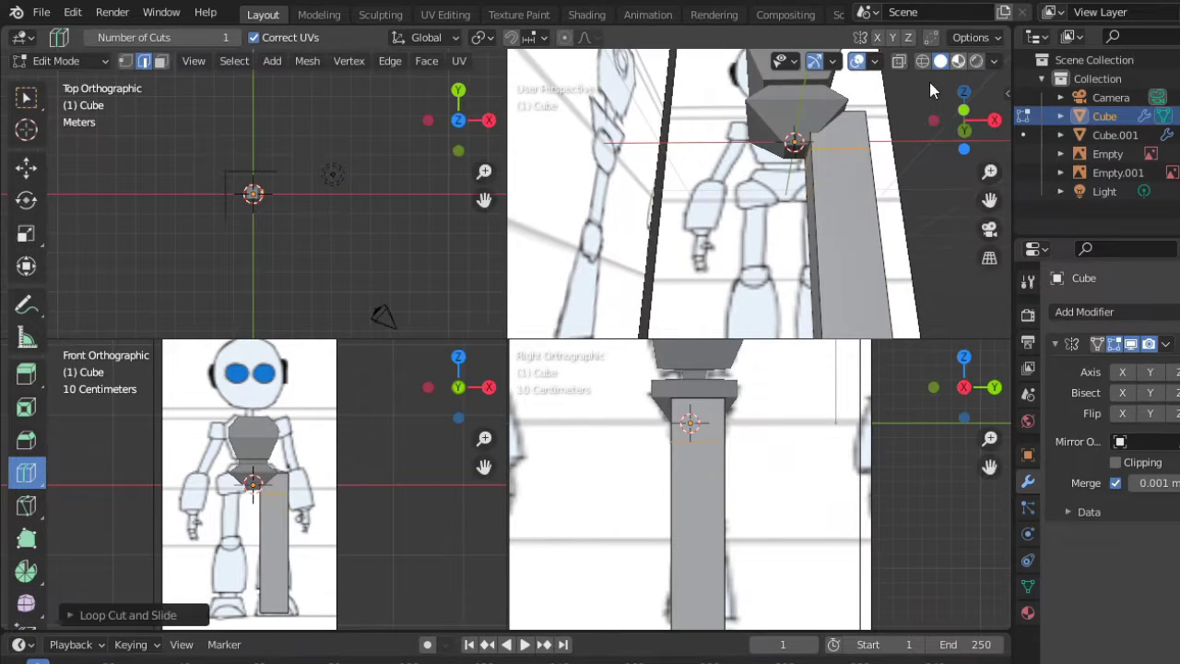
{"action": "middle_click_drag", "start_coordinate": [864, 162], "coordinate": [904, 231]}
{"action": "key", "text": "shift+z"}
Step: Bevel a pelvis edge into a chamfer and reposition its vertices from the front view
{"action": "left_click", "coordinate": [25, 440]}
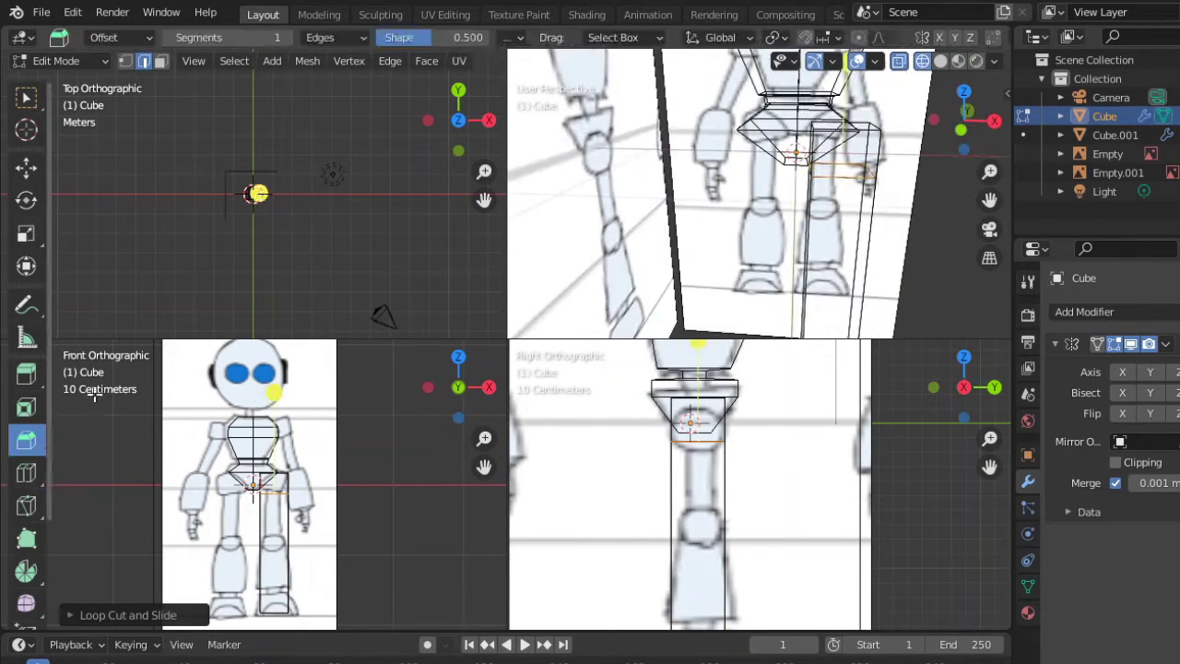
{"action": "left_click_drag", "start_coordinate": [784, 152], "coordinate": [904, 235]}
{"action": "key", "text": "KP_1"}
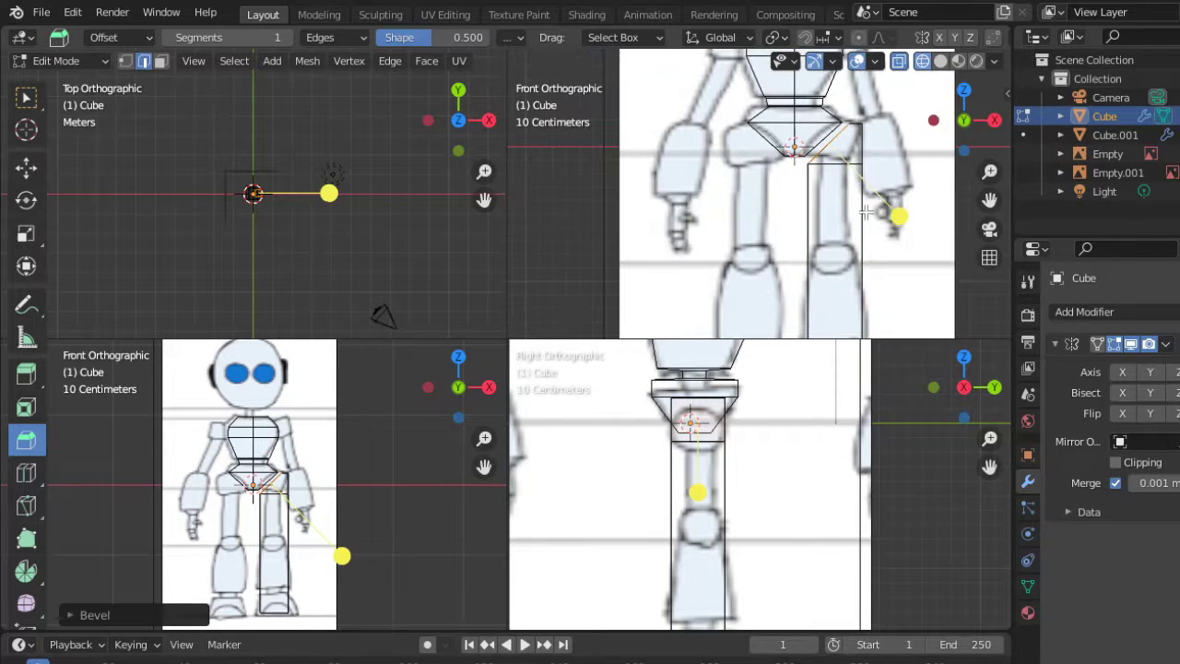
{"action": "left_click", "coordinate": [26, 167]}
{"action": "middle_click_drag", "start_coordinate": [793, 185], "coordinate": [844, 166]}
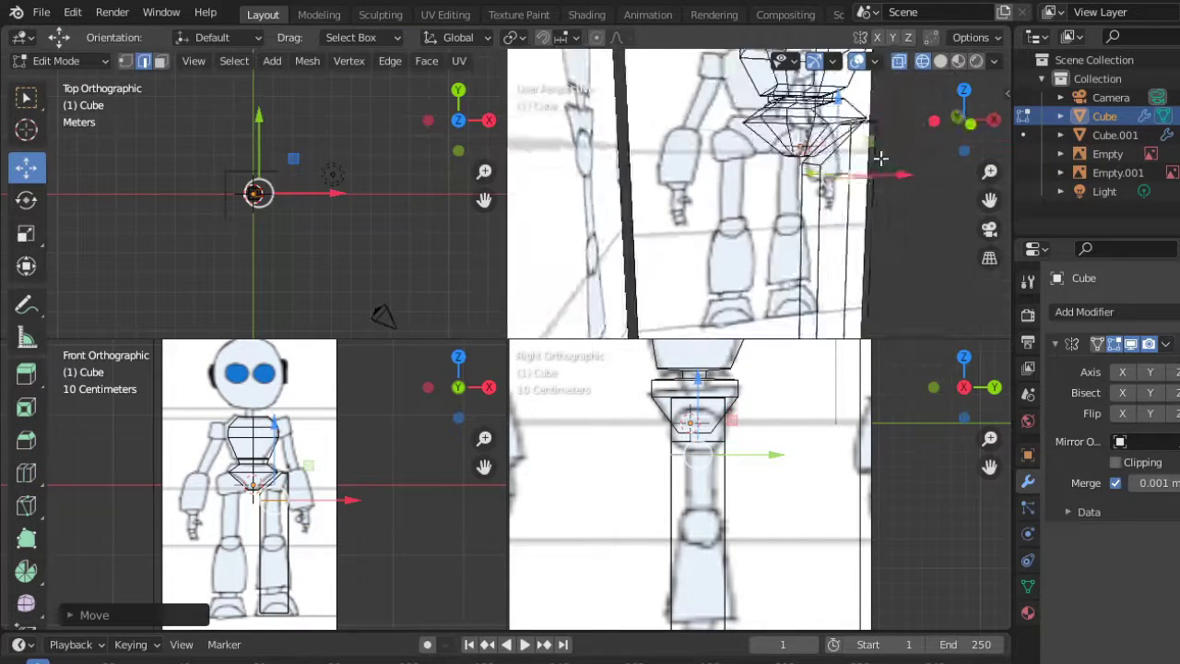
{"action": "key", "text": "z"}
{"action": "key", "text": "KP_1"}
{"action": "key", "text": "z"}
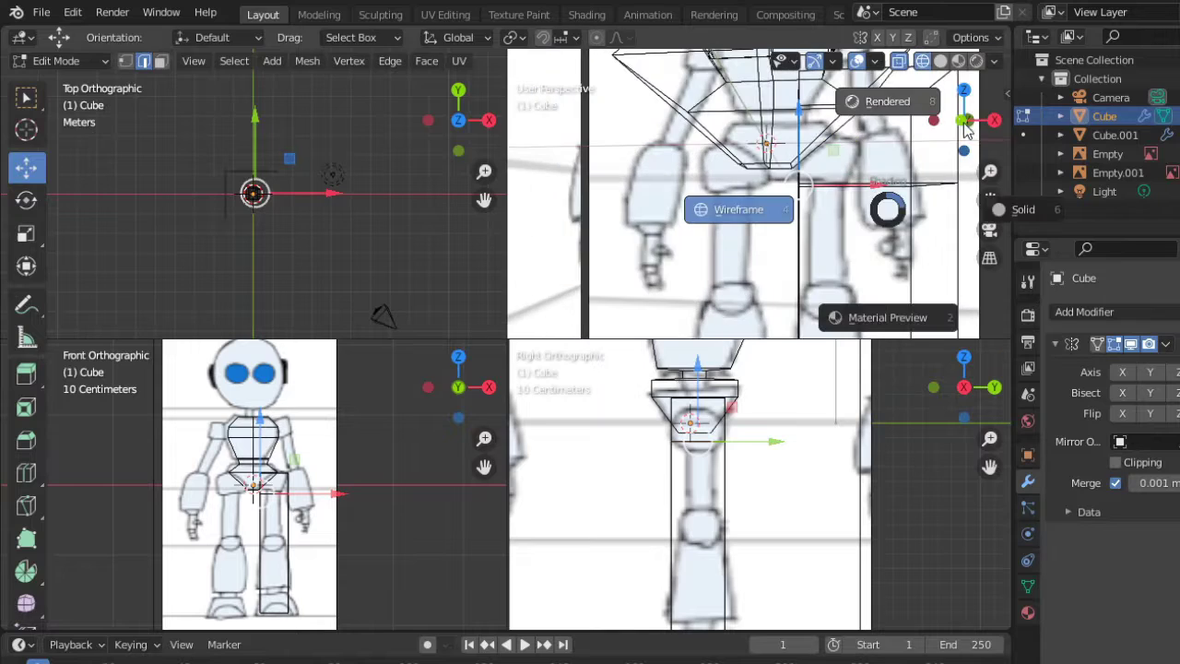
{"action": "scroll", "coordinate": [886, 194], "scroll_direction": "up", "scroll_amount": 3}
{"action": "key", "text": "g"}
{"action": "left_click", "coordinate": [860, 93]}
{"action": "middle_click_drag", "start_coordinate": [860, 92], "coordinate": [811, 147]}
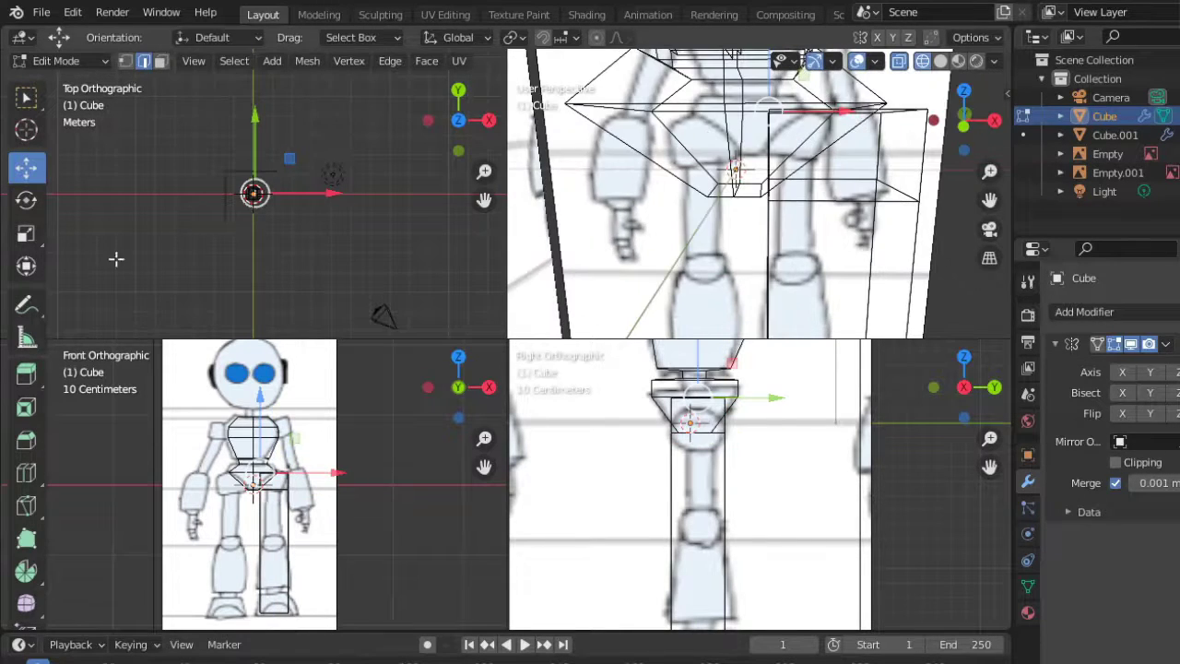
Step: Chamfer the lower pelvis corner above the leg with the Bevel tool
{"action": "left_click", "coordinate": [26, 439]}
{"action": "left_click_drag", "start_coordinate": [858, 276], "coordinate": [885, 304]}
{"action": "key", "text": "KP_1"}
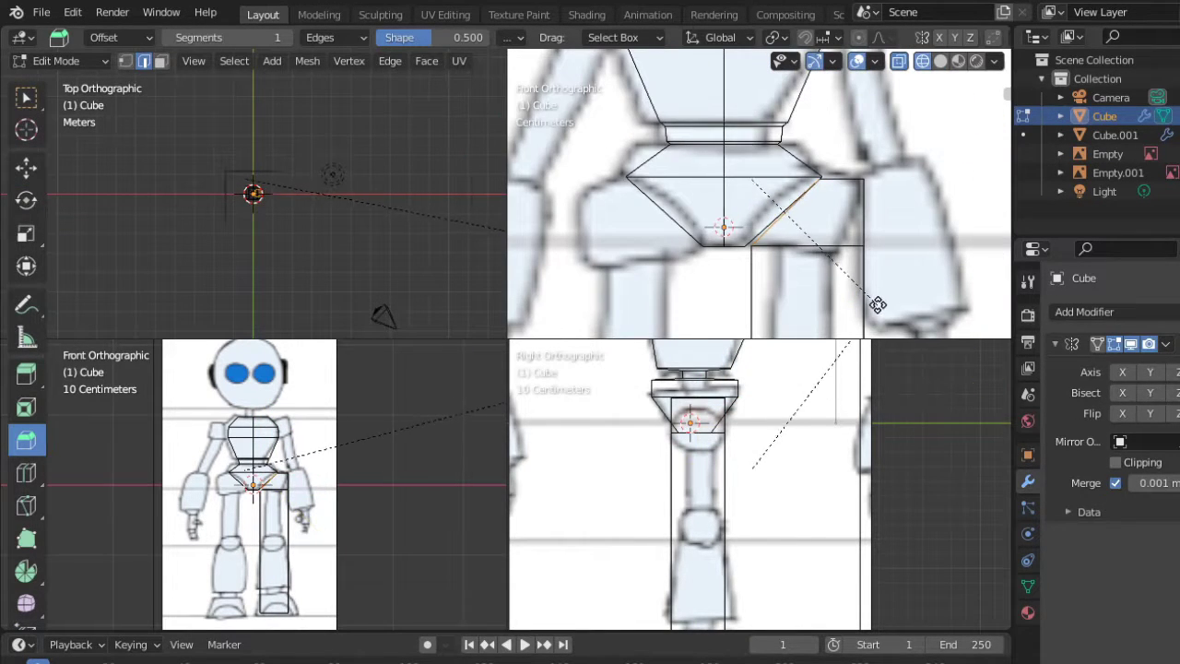
{"action": "left_click", "coordinate": [878, 304]}
{"action": "middle_click_drag", "start_coordinate": [878, 277], "coordinate": [853, 206], "text": "shift"}
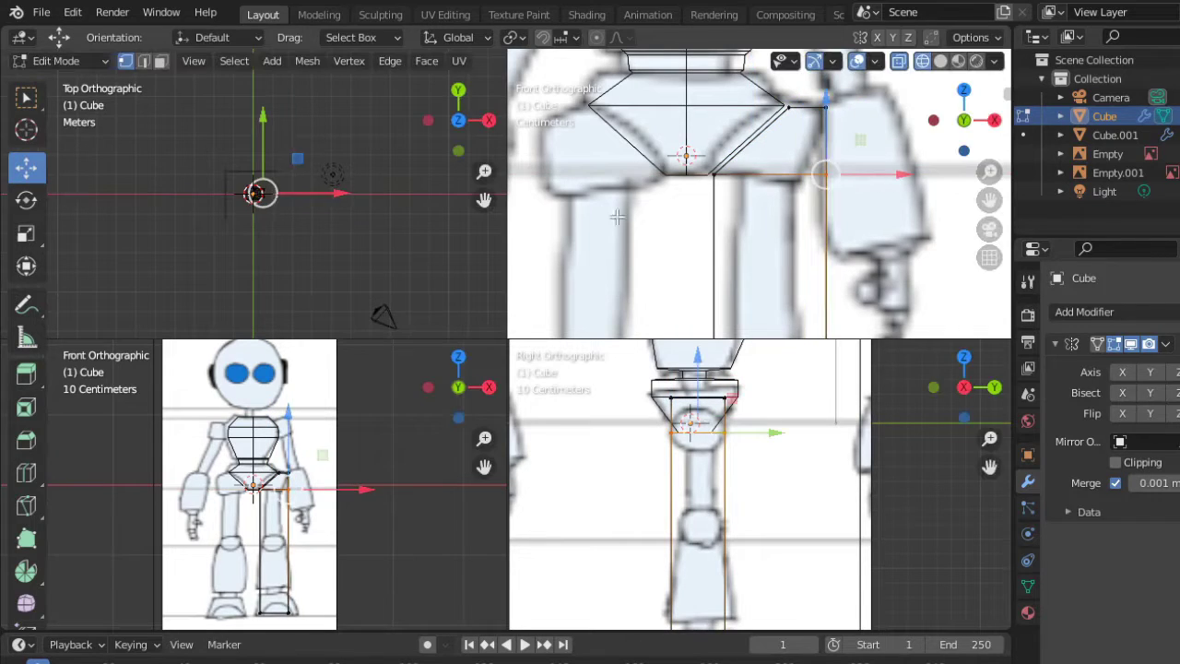
Step: Cut a loop near the top of the leg, slide it toward the hip and narrow it
{"action": "left_click", "coordinate": [26, 472]}
{"action": "scroll", "coordinate": [792, 200], "scroll_direction": "down", "scroll_amount": 2}
{"action": "left_click_drag", "start_coordinate": [792, 208], "coordinate": [792, 200]}
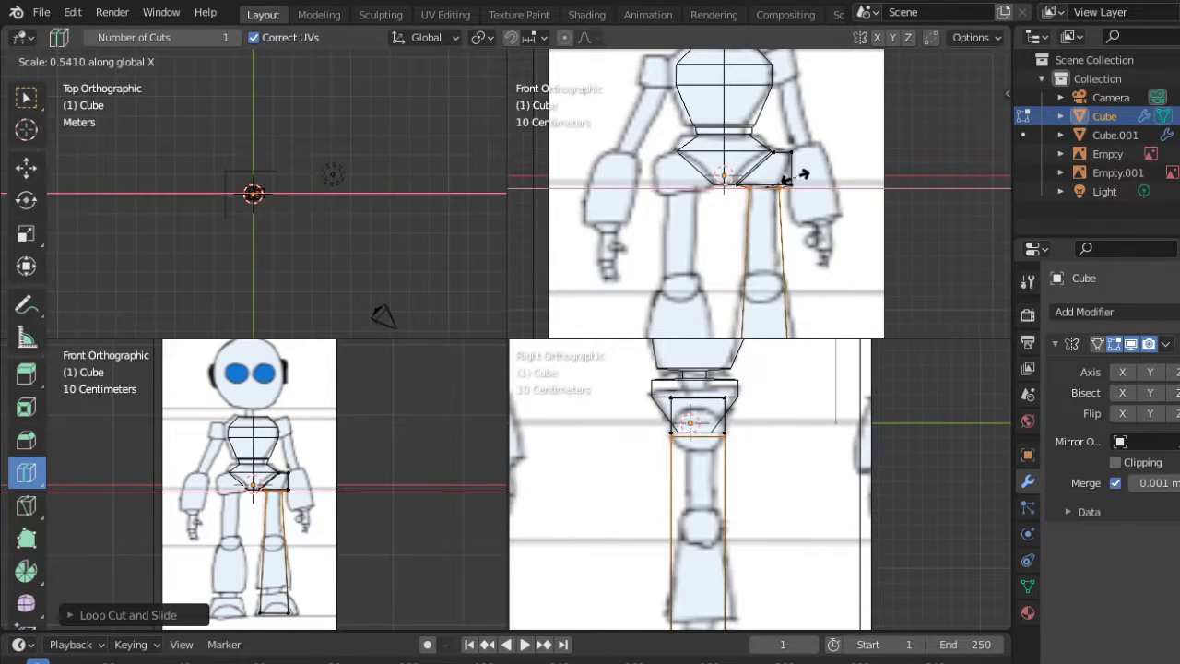
{"action": "left_click", "coordinate": [803, 175]}
{"action": "scroll", "coordinate": [801, 193], "scroll_direction": "up", "scroll_amount": 3}
{"action": "scroll", "coordinate": [801, 215], "scroll_direction": "up", "scroll_amount": 2}
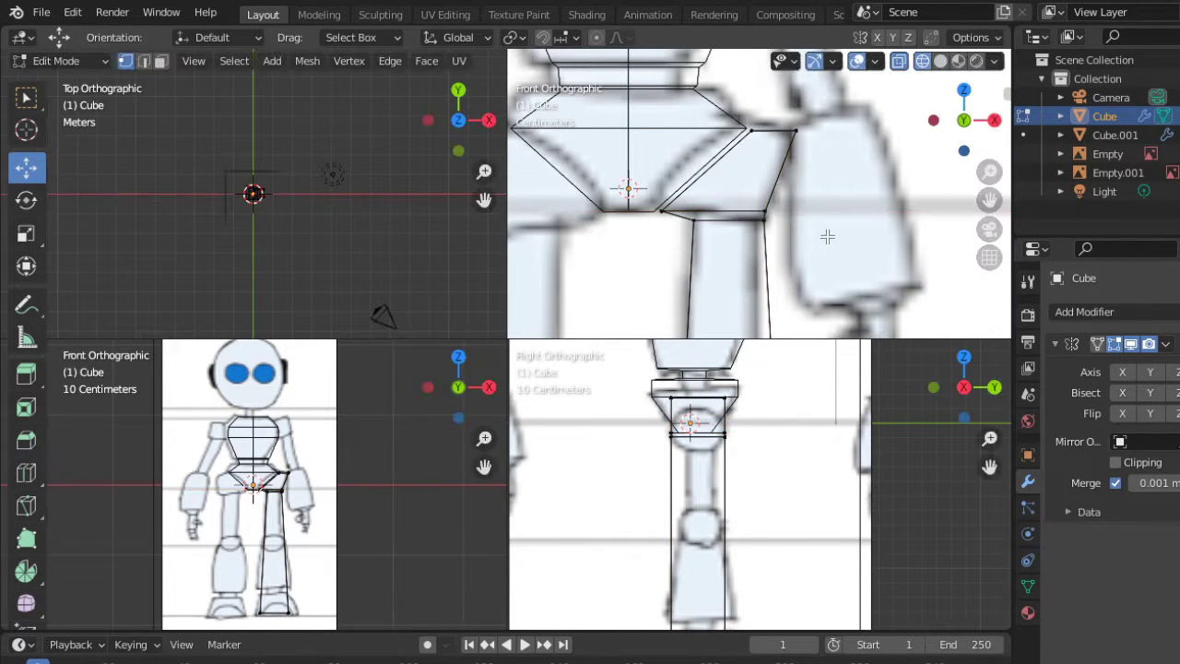
{"action": "scroll", "coordinate": [827, 237], "scroll_direction": "down", "scroll_amount": 2}
{"action": "scroll", "coordinate": [748, 222], "scroll_direction": "up", "scroll_amount": 2}
{"action": "key", "text": "ctrl+r"}
Step: Add a loop across the knee and squeeze it front to back along Y
{"action": "left_click", "coordinate": [804, 292]}
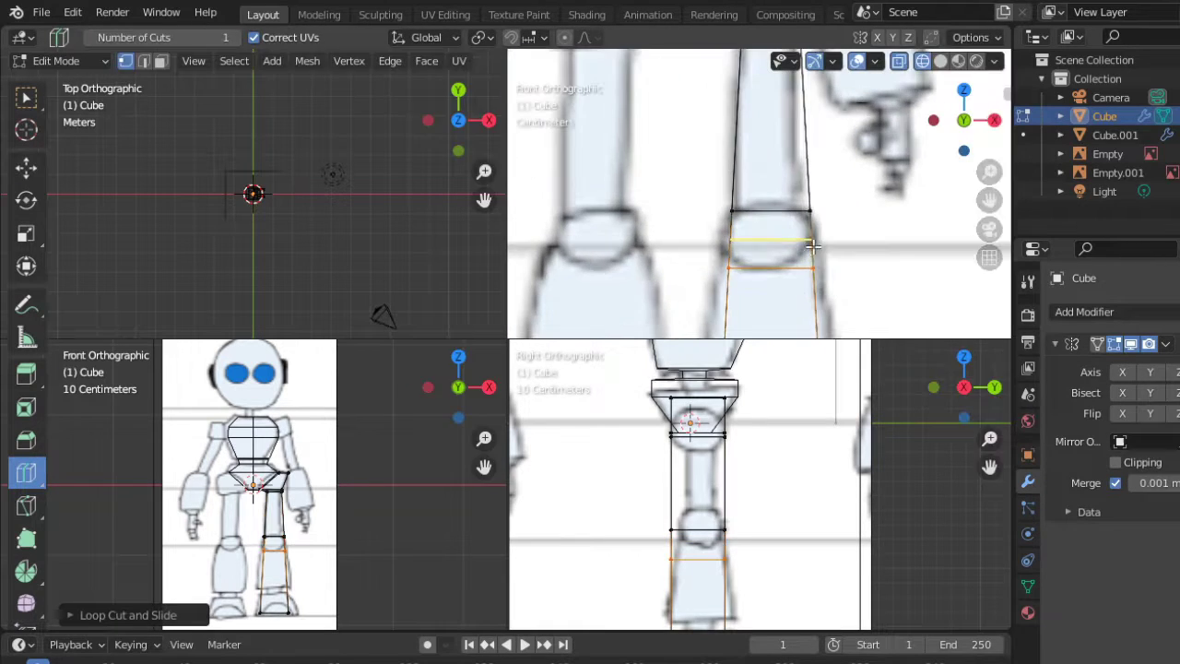
{"action": "left_click", "coordinate": [822, 245]}
{"action": "key", "text": "KP_3"}
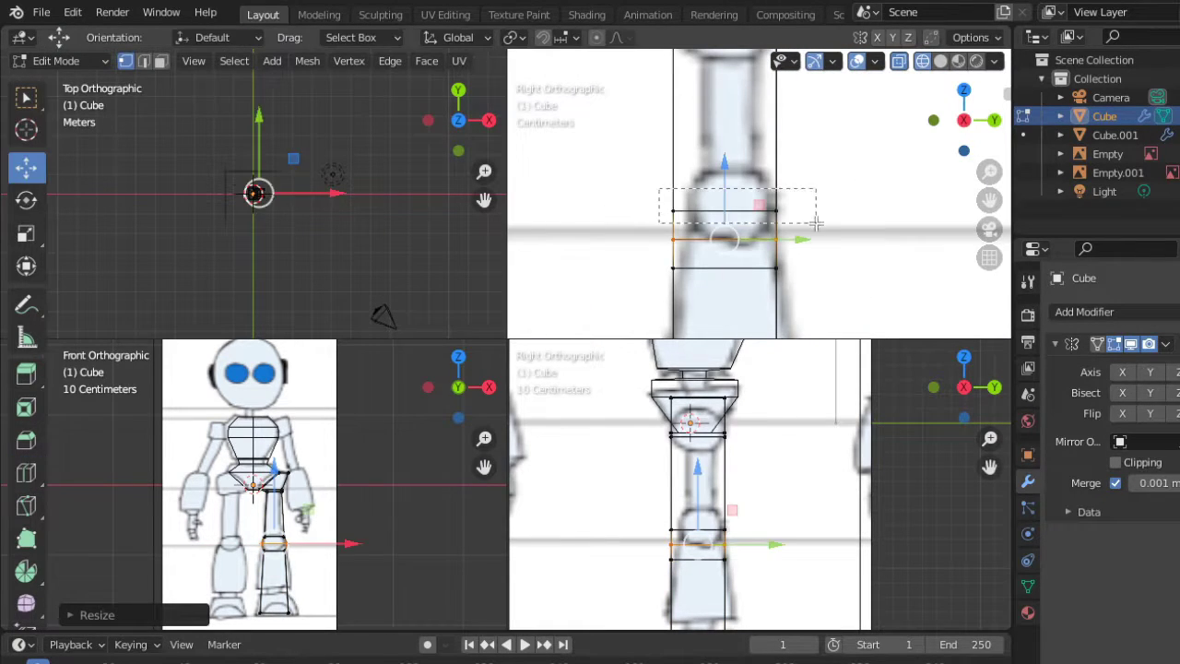
{"action": "key", "text": "s"}
{"action": "key", "text": "y"}
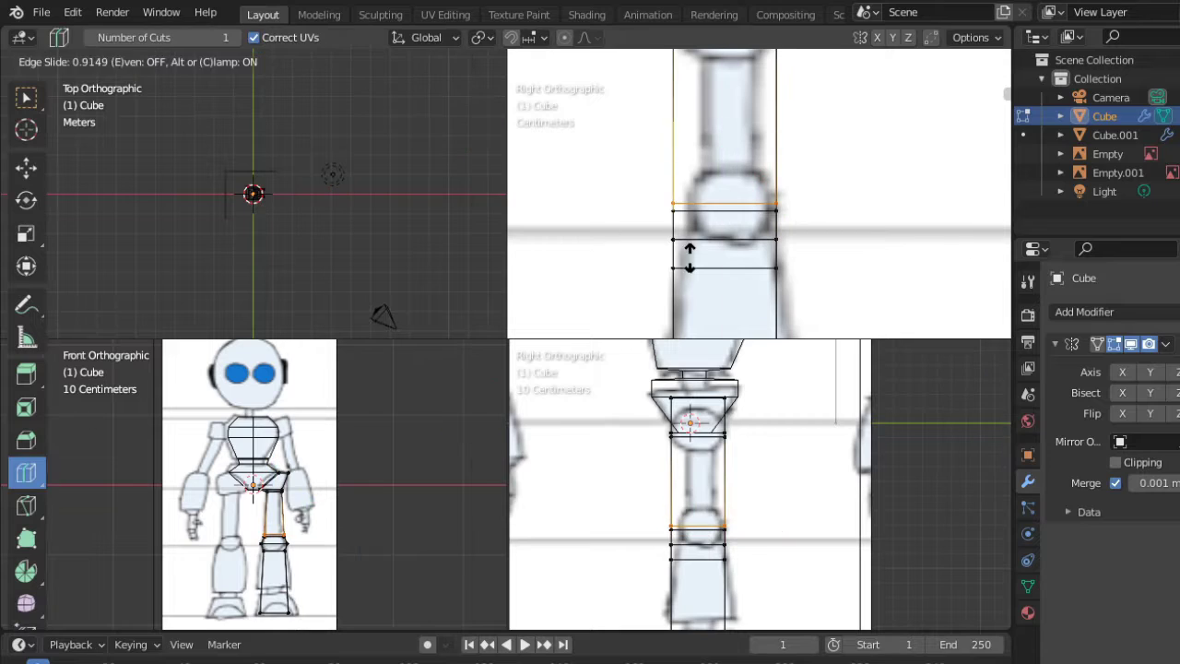
Step: Add another loop below the knee and pinch the knee loops inward
{"action": "left_click", "coordinate": [689, 258]}
{"action": "left_click", "coordinate": [772, 175]}
{"action": "left_click", "coordinate": [687, 135], "text": "alt"}
{"action": "key", "text": "s"}
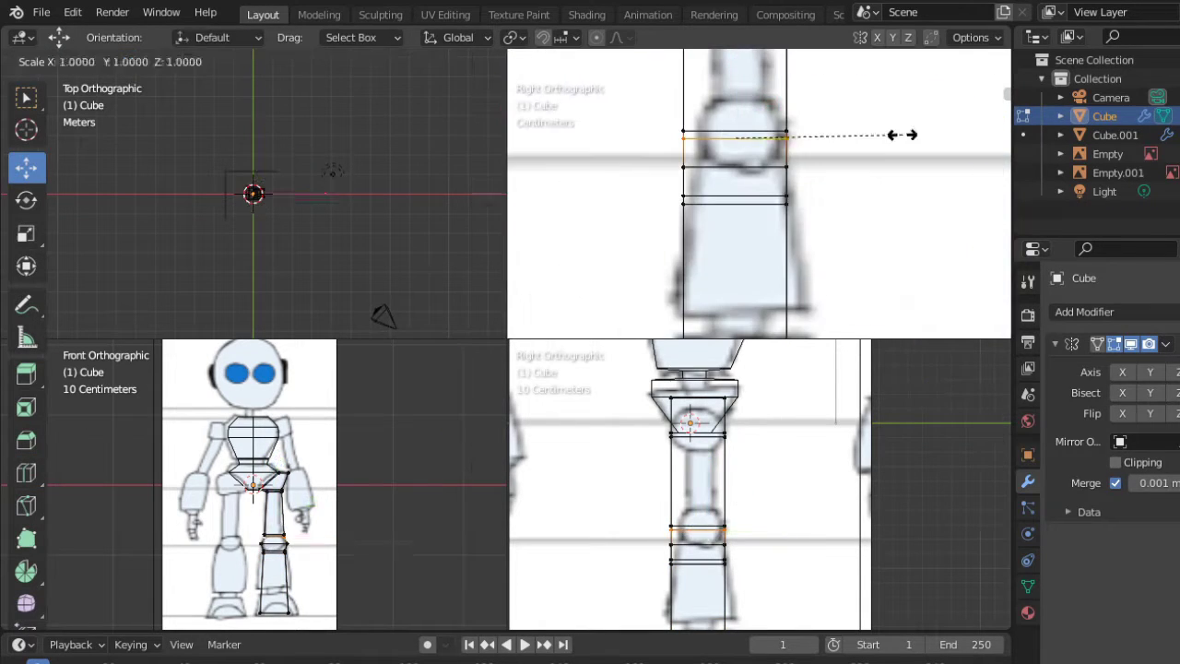
{"action": "key", "text": "Escape"}
{"action": "left_click", "coordinate": [668, 182], "text": "alt"}
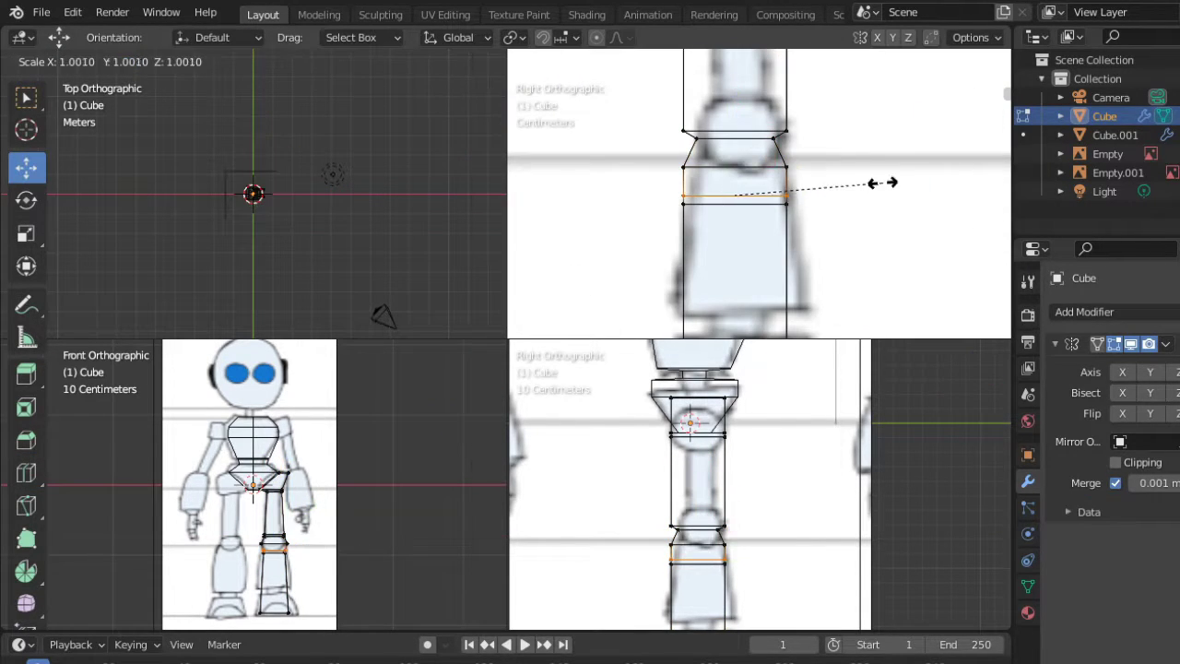
{"action": "key", "text": "Escape"}
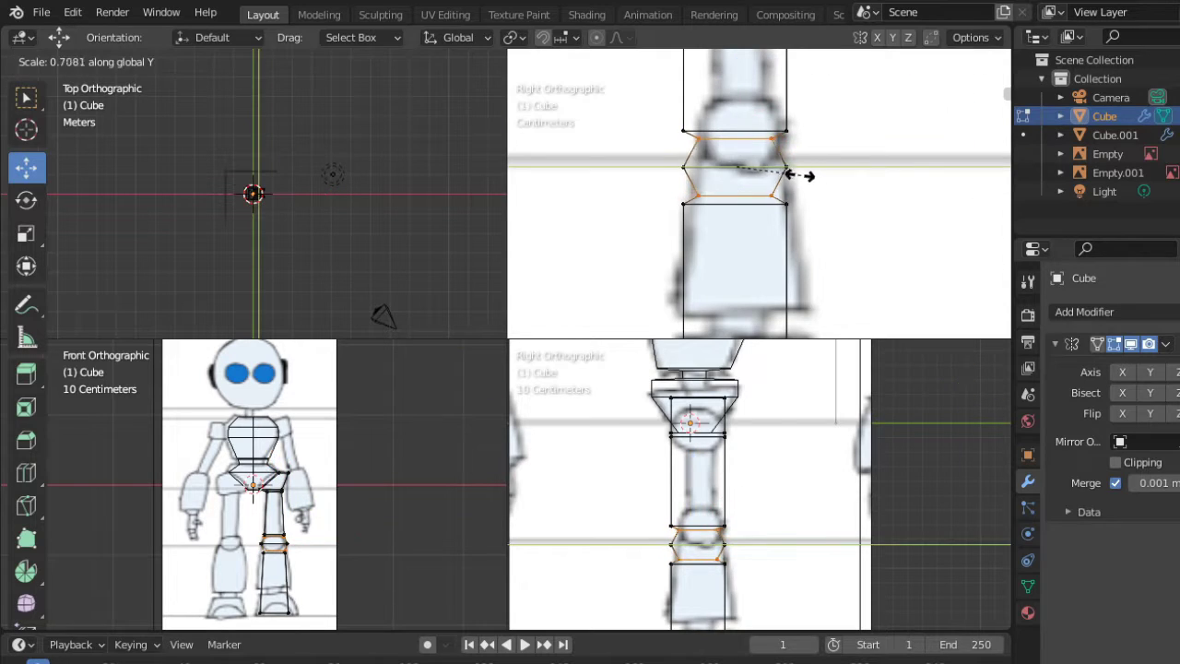
{"action": "left_click", "coordinate": [788, 174]}
{"action": "key", "text": "KP_1"}
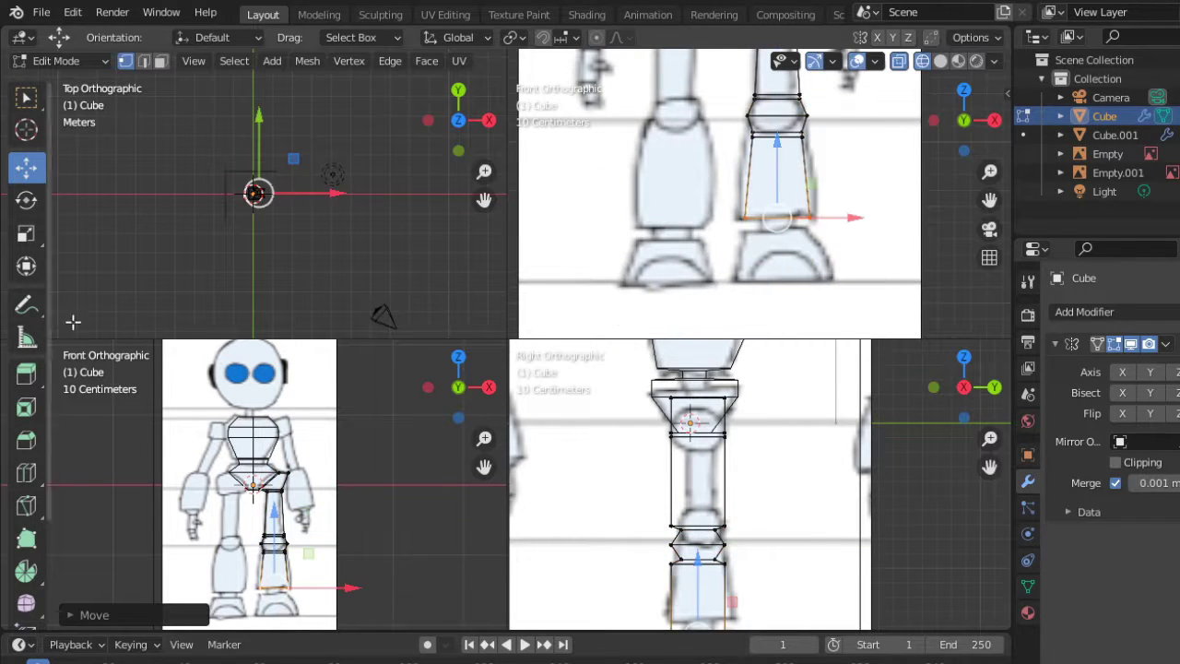
Step: Taper the lower shin toward the ankle
{"action": "key", "text": "ctrl+z"}
{"action": "middle_click_drag", "start_coordinate": [758, 566], "coordinate": [781, 386], "text": "shift"}
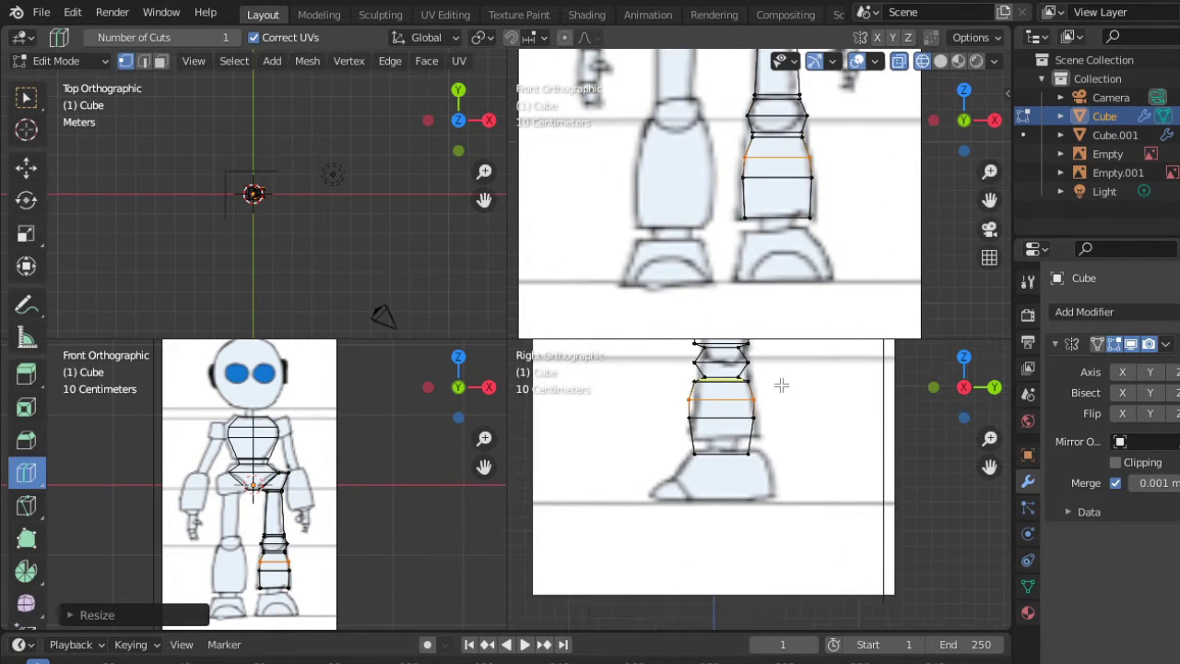
{"action": "key", "text": "ctrl+z"}
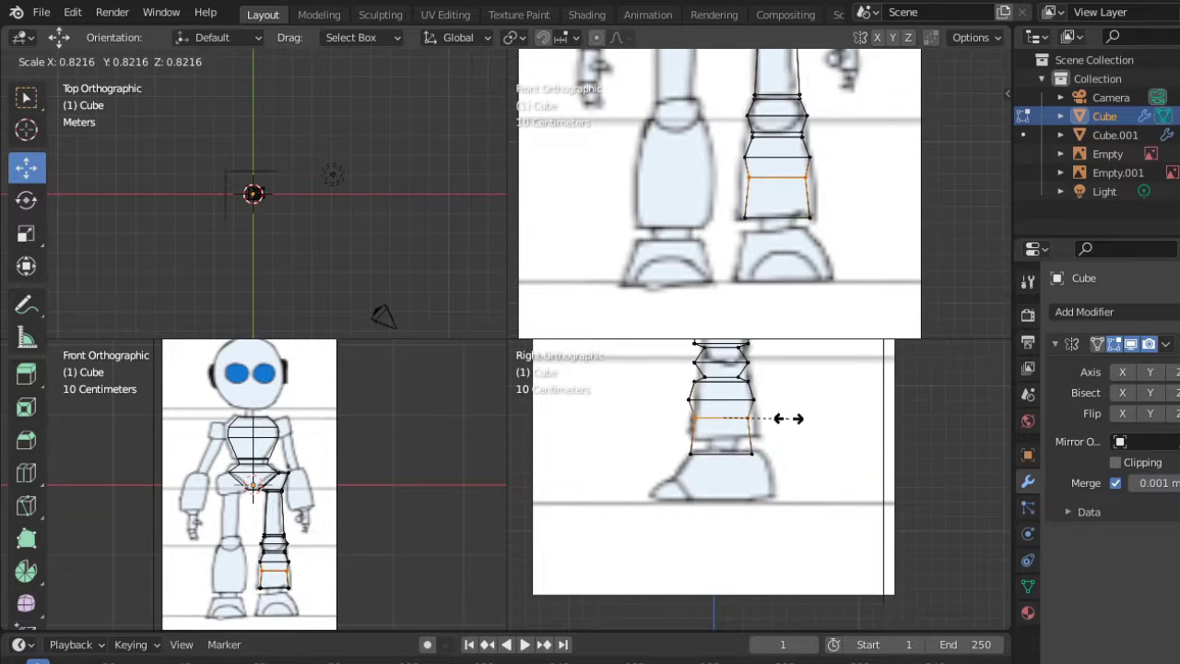
{"action": "left_click", "coordinate": [788, 418]}
{"action": "scroll", "coordinate": [737, 408], "scroll_direction": "up", "scroll_amount": 2}
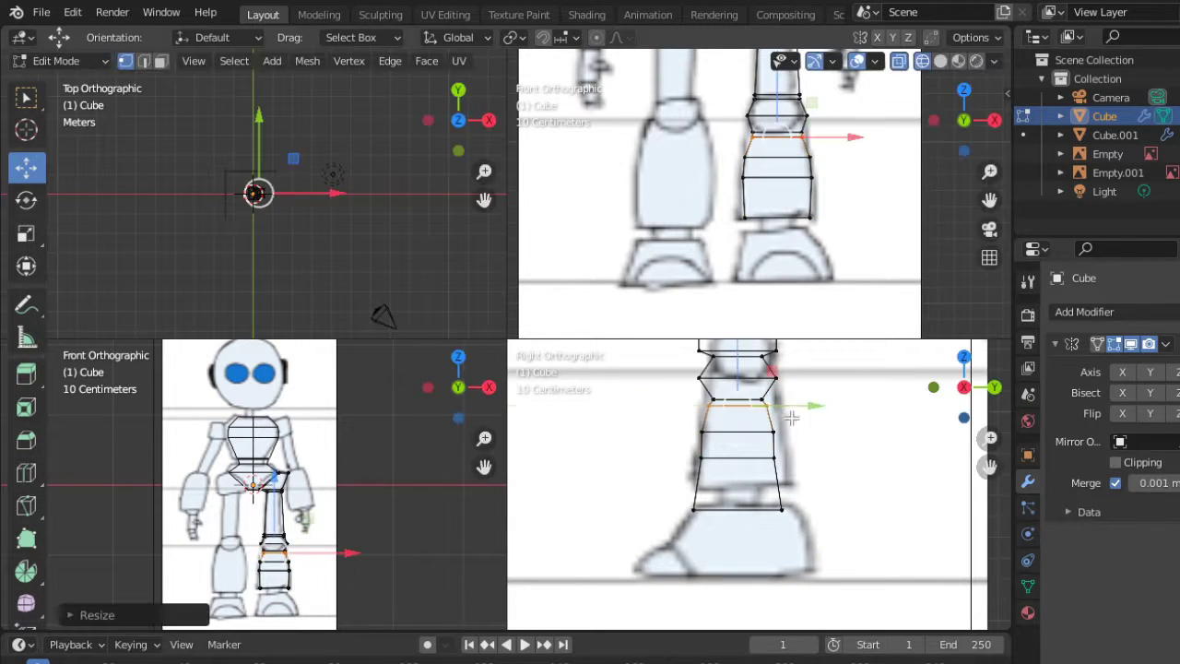
Step: Cut a loop just below the knee and resize it to shape the joint
{"action": "middle_click_drag", "start_coordinate": [784, 203], "coordinate": [853, 169]}
{"action": "key", "text": "KP_1"}
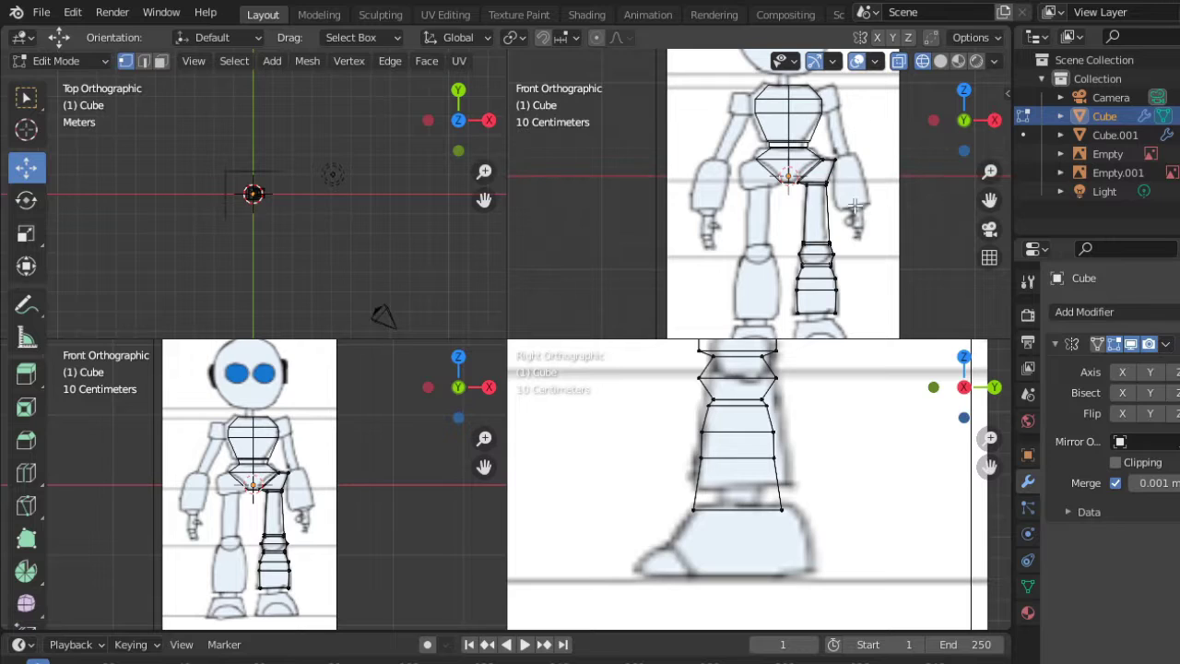
{"action": "middle_click_drag", "start_coordinate": [752, 192], "coordinate": [784, 175]}
{"action": "scroll", "coordinate": [793, 157], "scroll_direction": "up", "scroll_amount": 2}
{"action": "scroll", "coordinate": [802, 148], "scroll_direction": "up", "scroll_amount": 2}
{"action": "key", "text": "ctrl+r"}
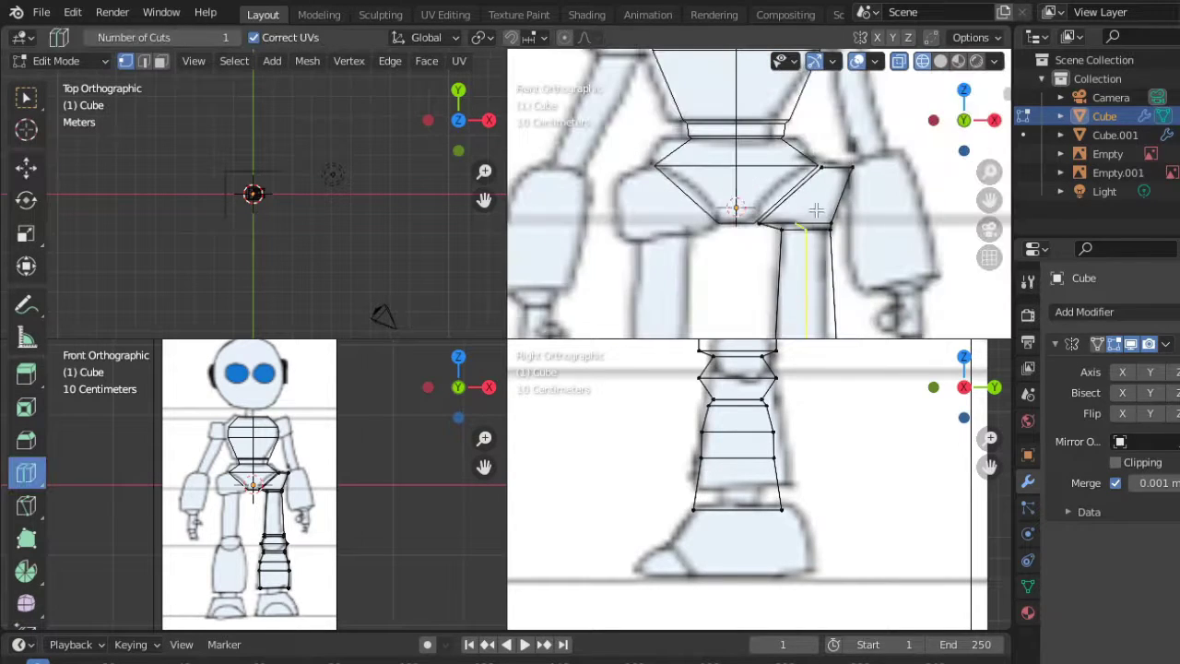
{"action": "key", "text": "KP_1"}
{"action": "middle_click_drag", "start_coordinate": [816, 137], "coordinate": [804, 189], "text": "shift"}
{"action": "left_click", "coordinate": [804, 210]}
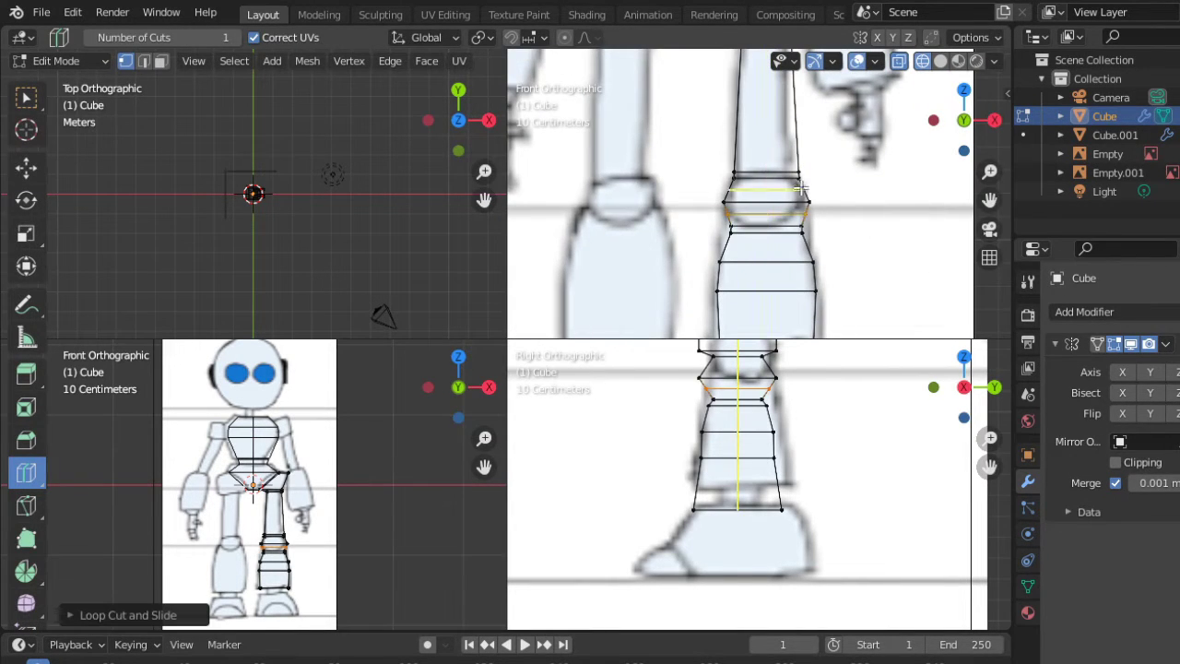
{"action": "left_click", "coordinate": [836, 222]}
{"action": "scroll", "coordinate": [858, 212], "scroll_direction": "down", "scroll_amount": 3}
Step: Select the knee edge loops in solid shading and bevel them into a rounded joint
{"action": "key", "text": "ctrl+KP_3"}
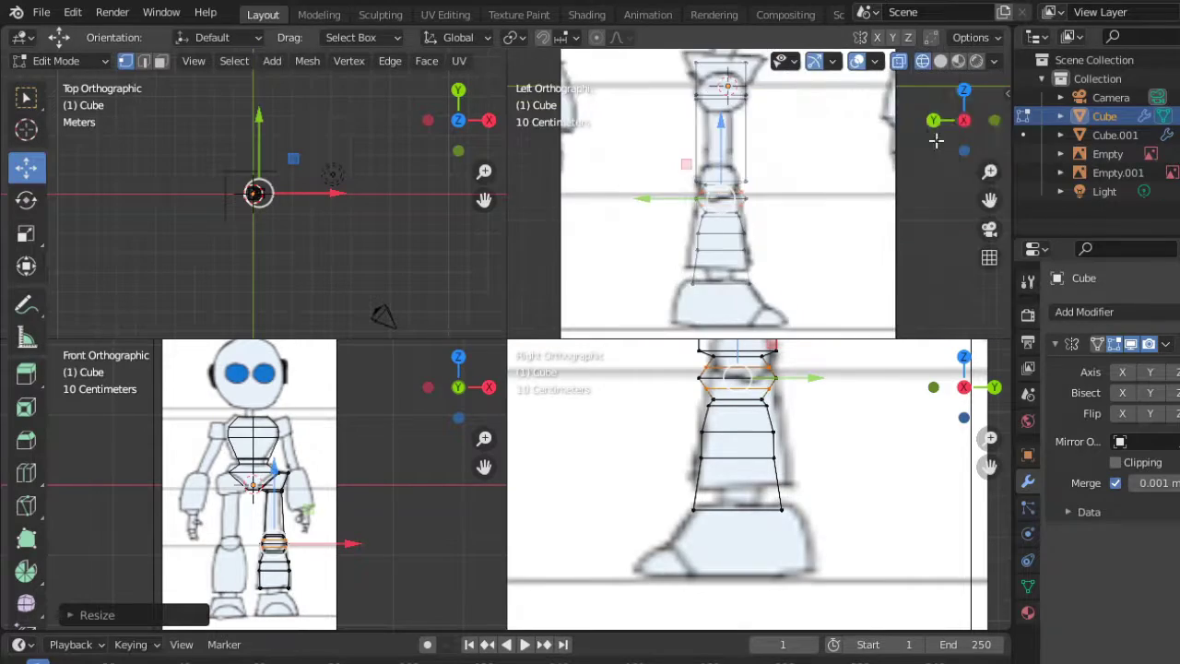
{"action": "scroll", "coordinate": [908, 166], "scroll_direction": "up", "scroll_amount": 2}
{"action": "middle_click_drag", "start_coordinate": [883, 190], "coordinate": [884, 172]}
{"action": "mouse_move", "coordinate": [992, 173]}
{"action": "middle_mouse_down"}
{"action": "mouse_move", "coordinate": [745, 181]}
{"action": "mouse_move", "coordinate": [835, 212]}
{"action": "mouse_move", "coordinate": [743, 132]}
{"action": "mouse_move", "coordinate": [719, 150]}
{"action": "mouse_move", "coordinate": [751, 161]}
{"action": "middle_mouse_up"}
{"action": "key", "text": "shift+z"}
{"action": "key", "text": "2"}
{"action": "left_click", "coordinate": [725, 166], "text": "alt"}
{"action": "left_click", "coordinate": [754, 164], "text": "alt"}
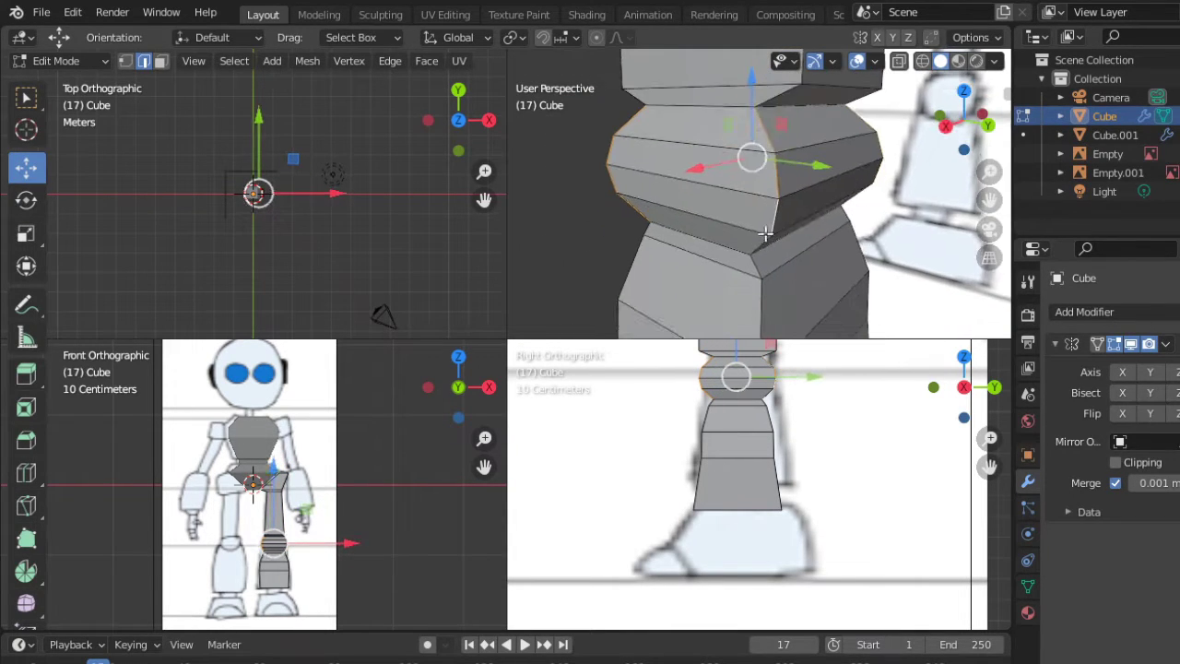
{"action": "middle_click_drag", "start_coordinate": [765, 236], "coordinate": [951, 134]}
{"action": "left_click", "coordinate": [26, 440]}
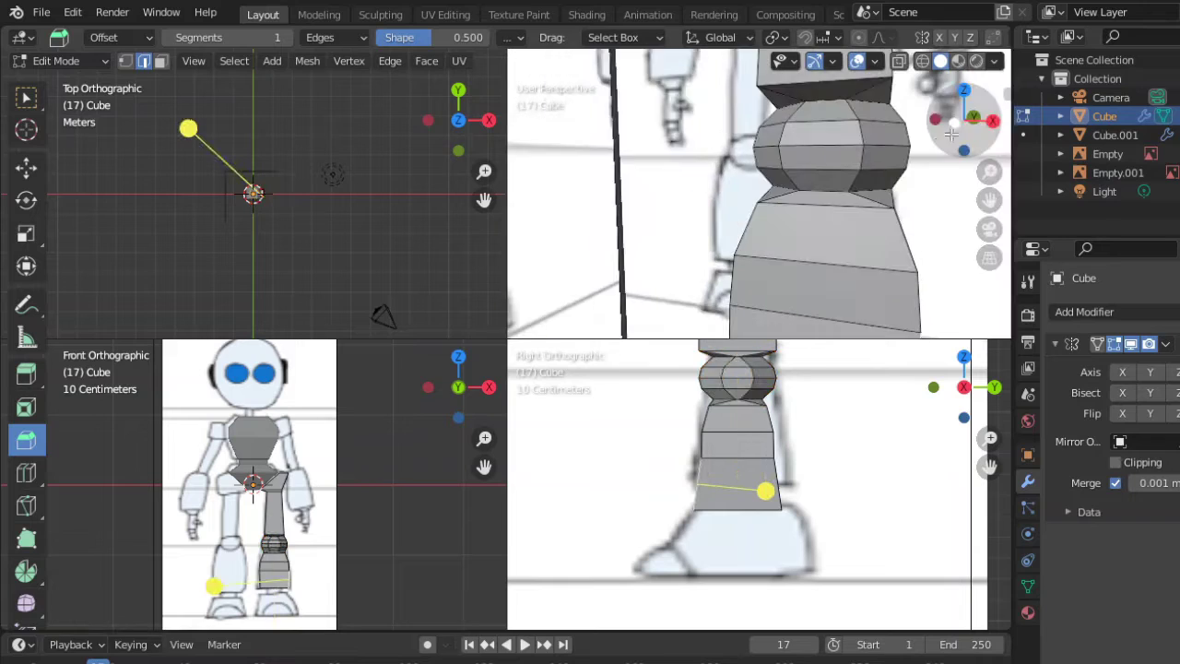
Step: Zoom out to a side view of the whole leg and select its bottom face
{"action": "left_click_drag", "start_coordinate": [952, 134], "coordinate": [629, 190]}
{"action": "middle_click_drag", "start_coordinate": [906, 214], "coordinate": [771, 274]}
{"action": "left_click_drag", "start_coordinate": [881, 305], "coordinate": [895, 305]}
Step: Extrude the leg's bottom face in place and cut a loop near the leg's bottom
{"action": "middle_click_drag", "start_coordinate": [895, 305], "coordinate": [839, 166]}
{"action": "key", "text": "e"}
{"action": "right_click", "coordinate": [839, 166]}
{"action": "left_click", "coordinate": [26, 166]}
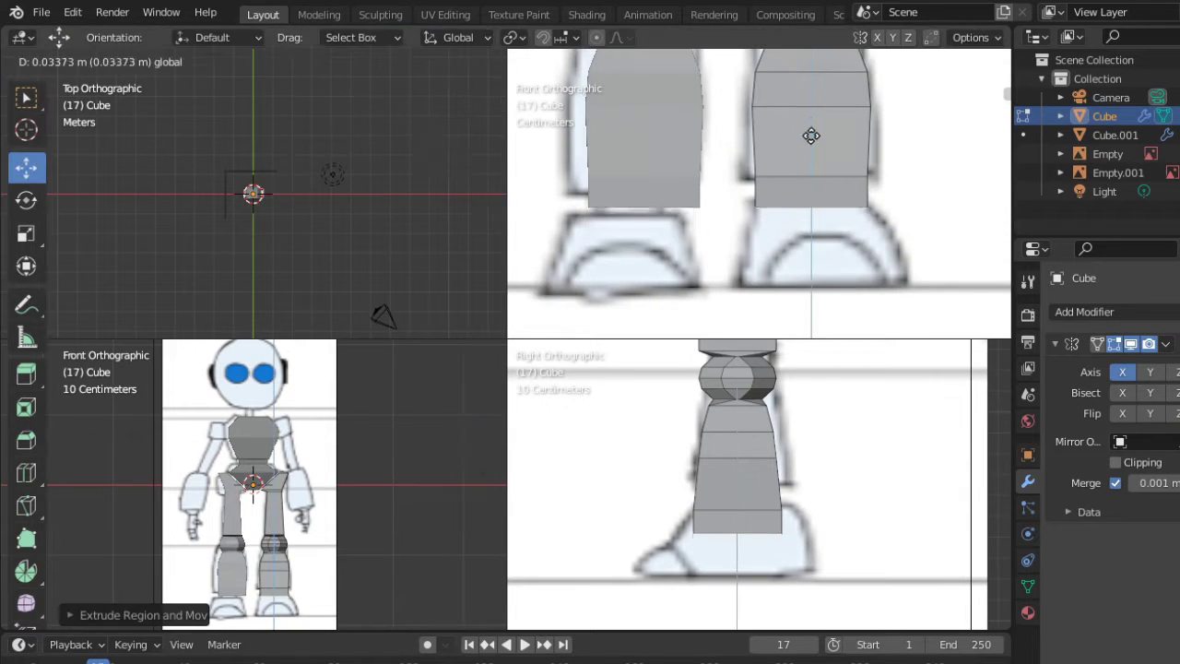
{"action": "key", "text": "ctrl+r"}
{"action": "left_click", "coordinate": [585, 199]}
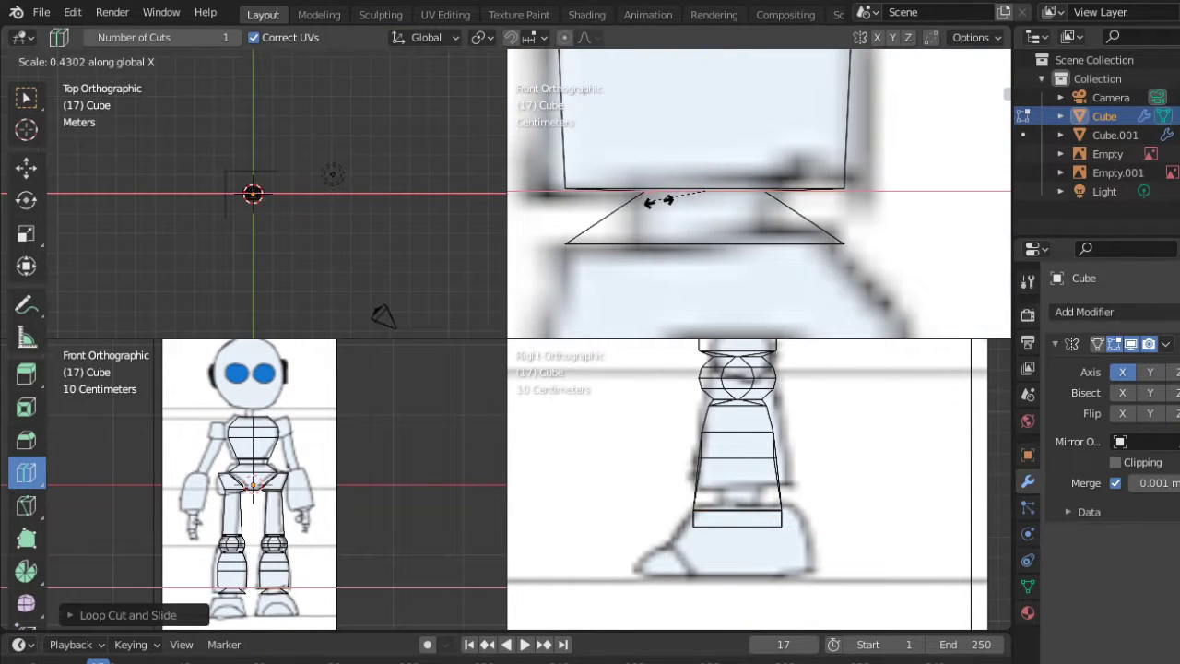
{"action": "right_click", "coordinate": [657, 201]}
Step: Scale the selected loop along X and check the leg from the front view
{"action": "key", "text": "s"}
{"action": "key", "text": "x"}
{"action": "right_click", "coordinate": [864, 236]}
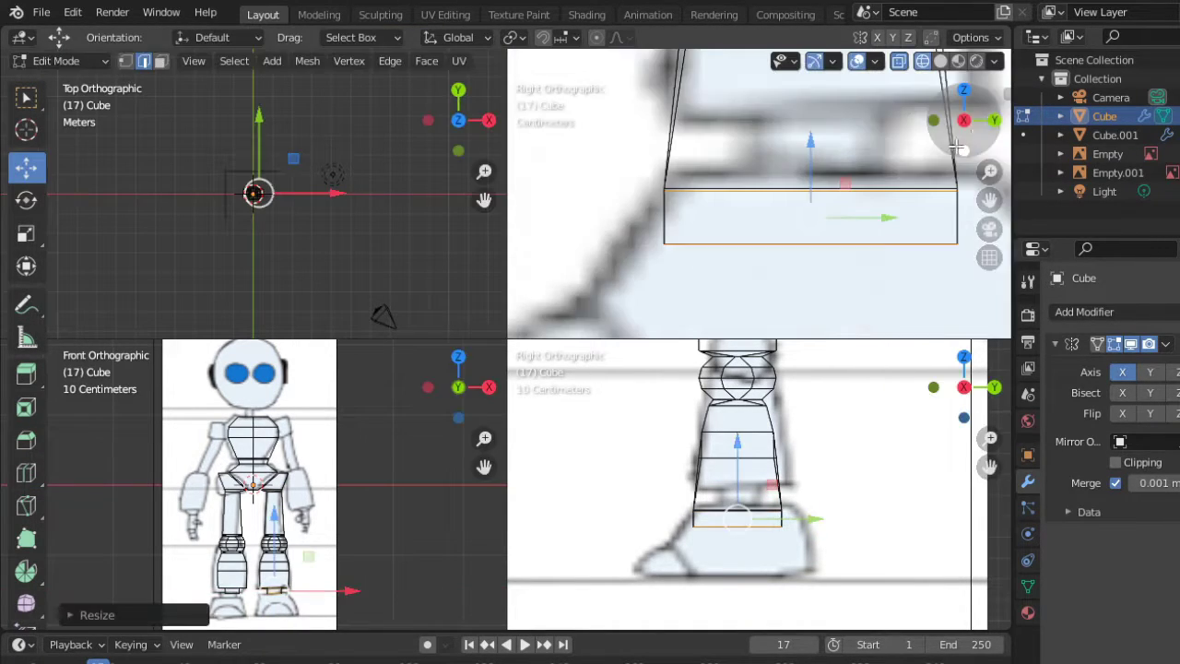
{"action": "key", "text": "s"}
{"action": "key", "text": "x"}
{"action": "left_click", "coordinate": [805, 202]}
{"action": "key", "text": "KP_1"}
{"action": "scroll", "coordinate": [802, 203], "scroll_direction": "up", "scroll_amount": 2}
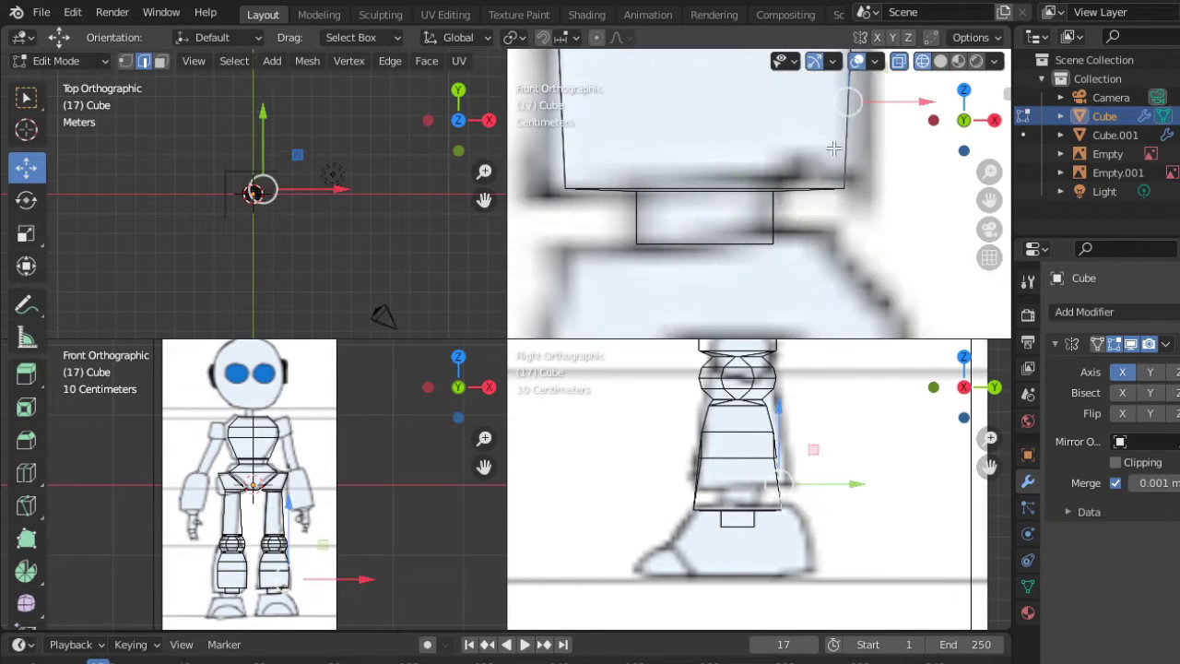
{"action": "scroll", "coordinate": [784, 201], "scroll_direction": "up", "scroll_amount": 2}
Step: Extrude the bottom face down into a foot block, loop-cut it and widen its base along X
{"action": "key", "text": "e"}
{"action": "left_click", "coordinate": [771, 199]}
{"action": "left_click", "coordinate": [25, 480]}
{"action": "left_click_drag", "start_coordinate": [737, 138], "coordinate": [737, 84]}
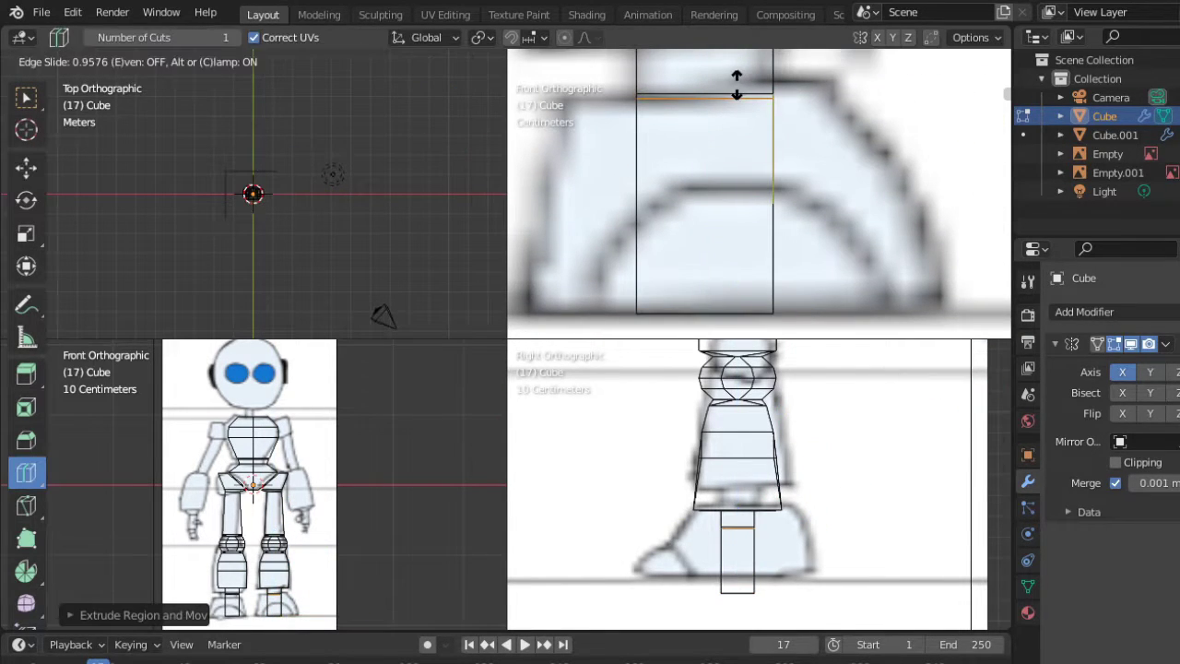
{"action": "scroll", "coordinate": [830, 267], "scroll_direction": "down", "scroll_amount": 2}
{"action": "key", "text": "s"}
{"action": "key", "text": "x"}
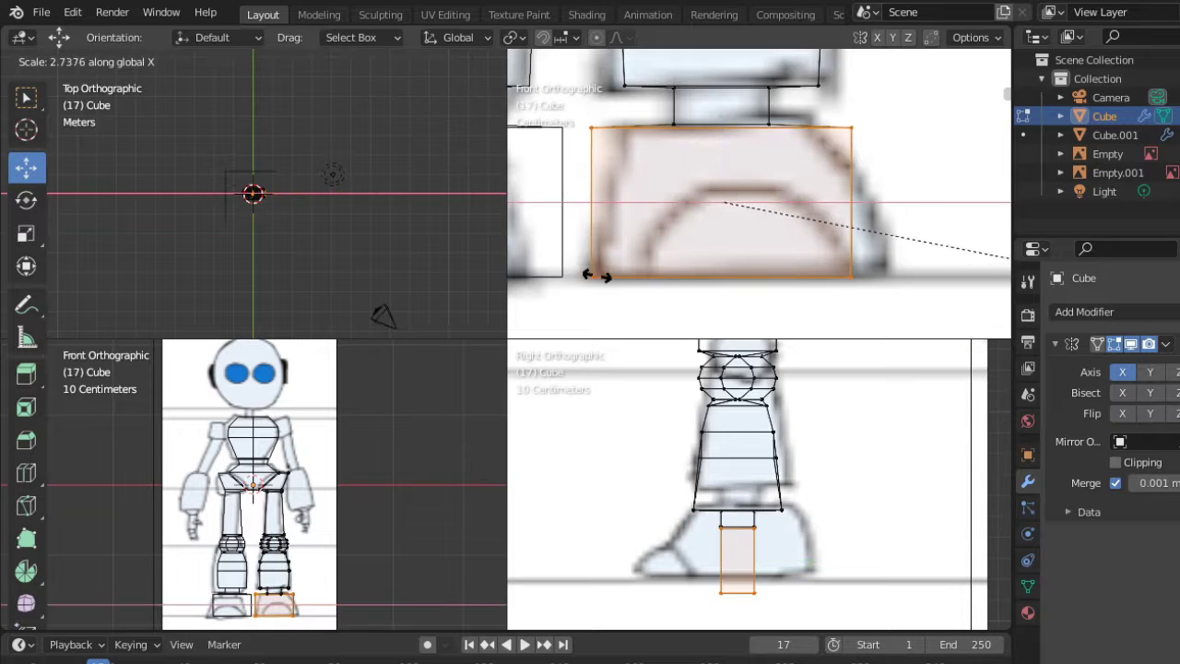
{"action": "left_click", "coordinate": [983, 222]}
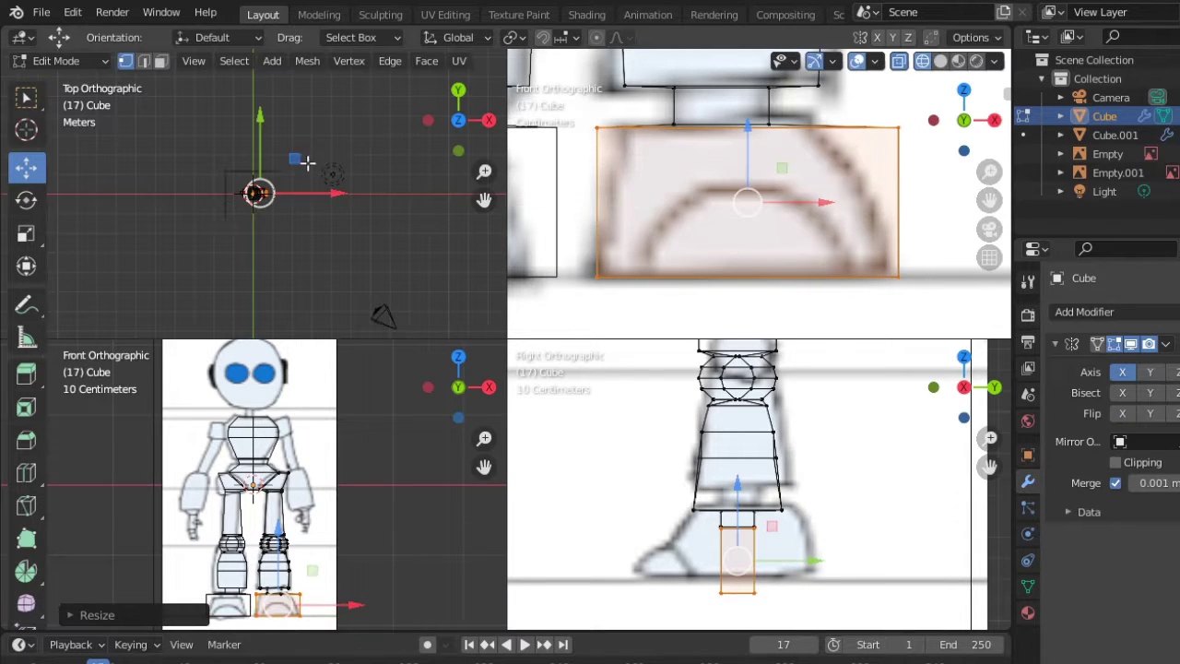
Step: Taper the top of the foot inward along X into a trapezoid and add a midway loop
{"action": "key", "text": "s"}
{"action": "key", "text": "x"}
{"action": "key", "text": "Escape"}
{"action": "key", "text": "g"}
{"action": "key", "text": "x"}
{"action": "key", "text": "Escape"}
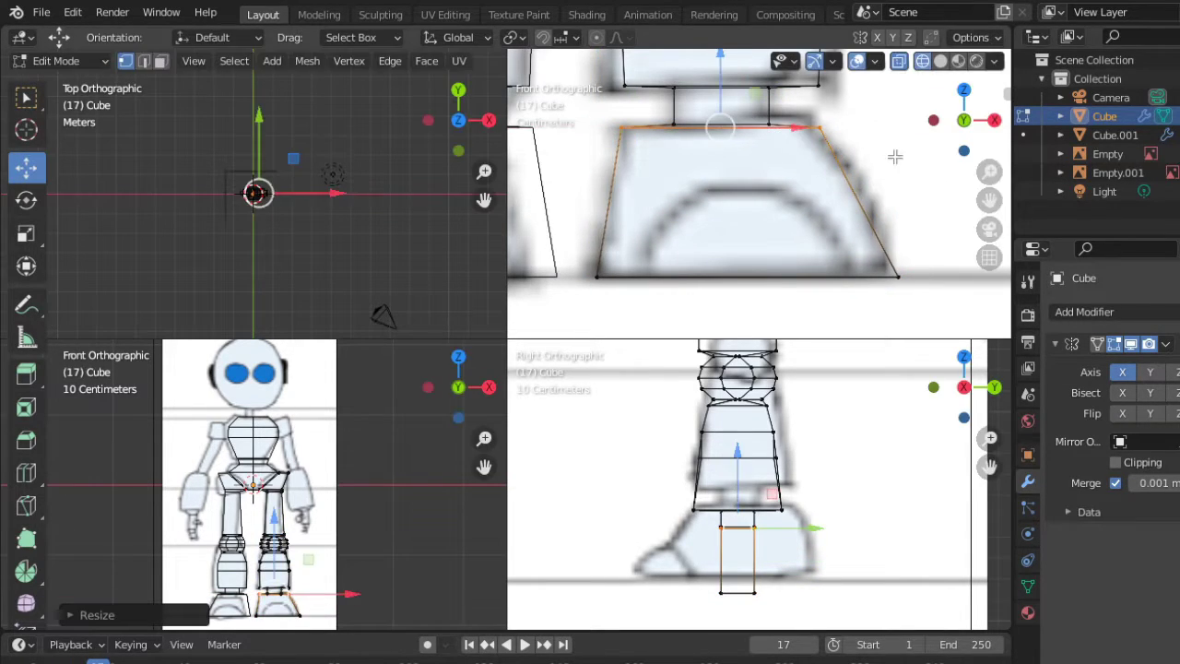
{"action": "left_click", "coordinate": [25, 472]}
{"action": "left_click", "coordinate": [858, 201]}
Step: Switch to the Right view and center the foot
{"action": "key", "text": "shift+space"}
{"action": "key", "text": "g"}
{"action": "middle_click_drag", "start_coordinate": [761, 150], "coordinate": [747, 162]}
{"action": "key", "text": "KP_3"}
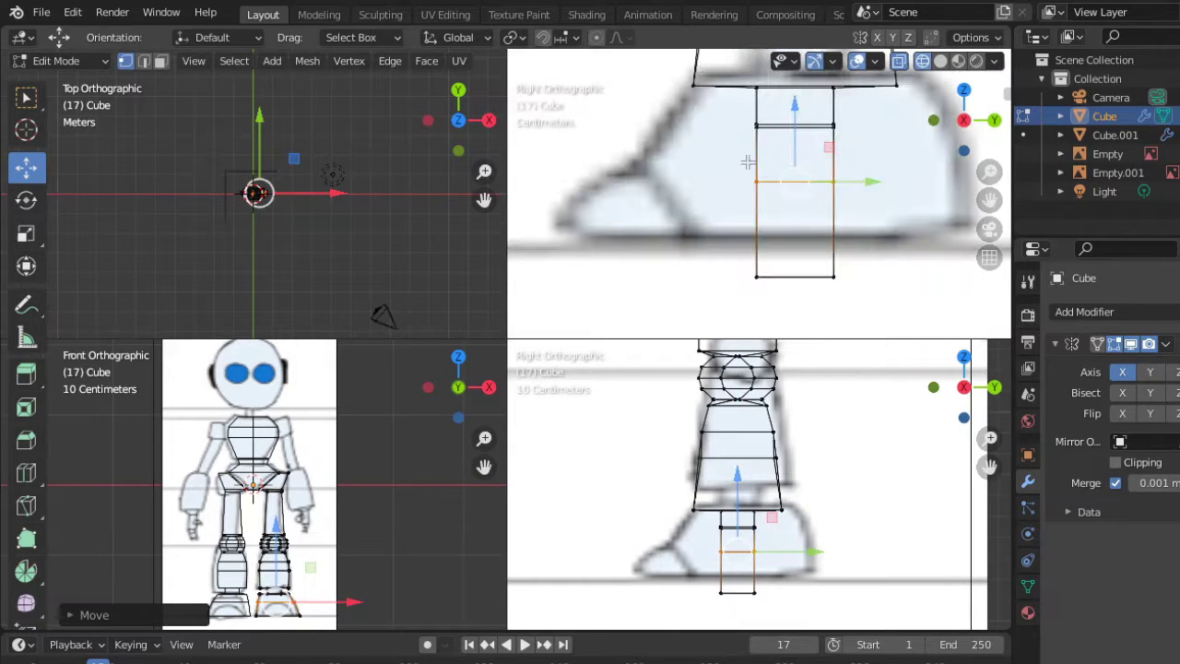
{"action": "scroll", "coordinate": [867, 203], "scroll_direction": "down", "scroll_amount": 2}
{"action": "middle_click_drag", "start_coordinate": [724, 249], "coordinate": [746, 136], "text": "shift"}
Step: Scale the selected foot faces along X and extrude them to lengthen the foot
{"action": "left_click", "coordinate": [804, 152], "text": "shift"}
{"action": "key", "text": "s"}
{"action": "key", "text": "x"}
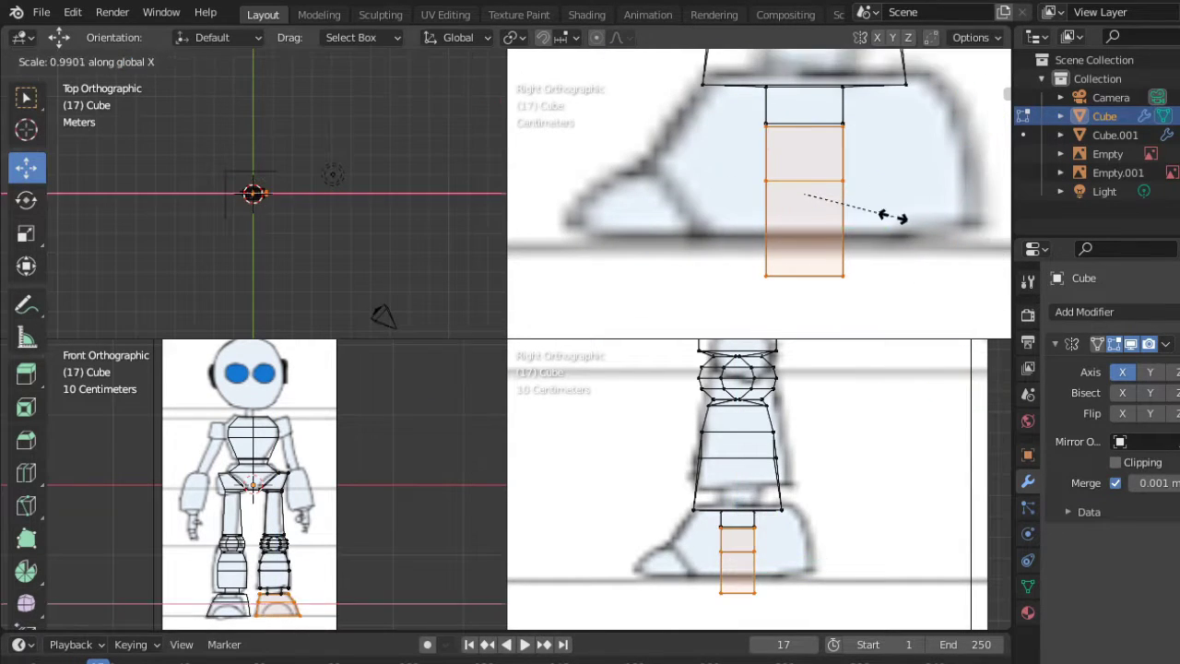
{"action": "left_click", "coordinate": [729, 230]}
{"action": "key", "text": "e"}
{"action": "left_click", "coordinate": [770, 247]}
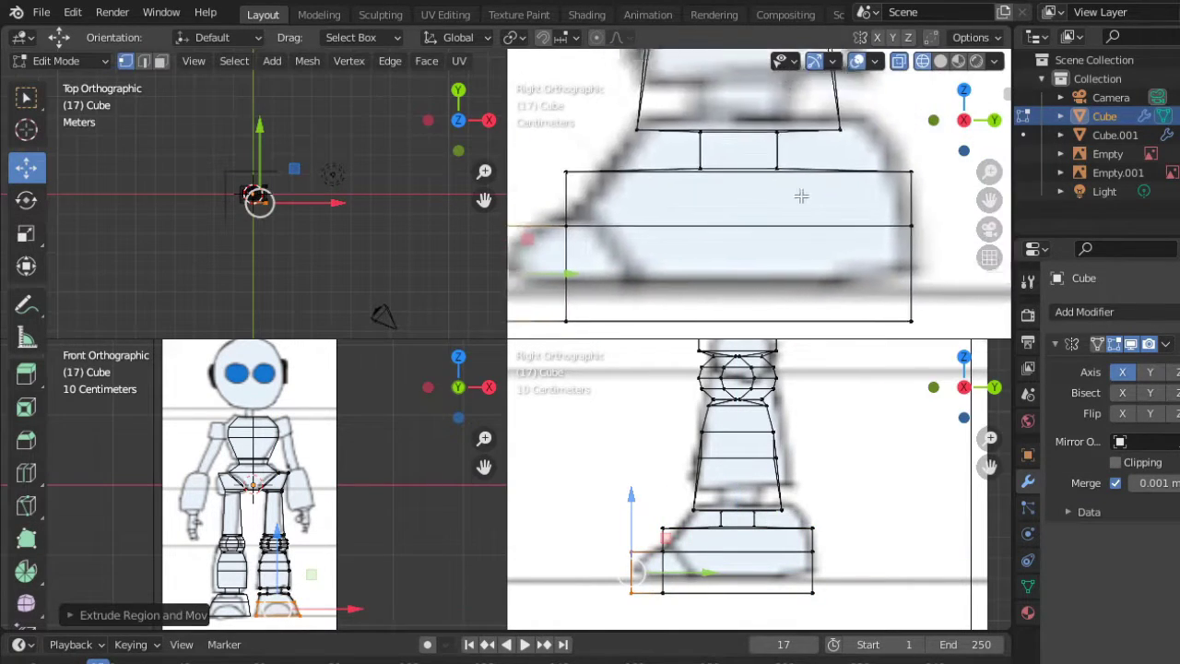
Step: Cut a vertical loop through the foot and pull the top front vertices into a slope
{"action": "mouse_move", "coordinate": [776, 250]}
{"action": "middle_mouse_down"}
{"action": "mouse_move", "coordinate": [781, 229]}
{"action": "mouse_move", "coordinate": [737, 198]}
{"action": "middle_mouse_up"}
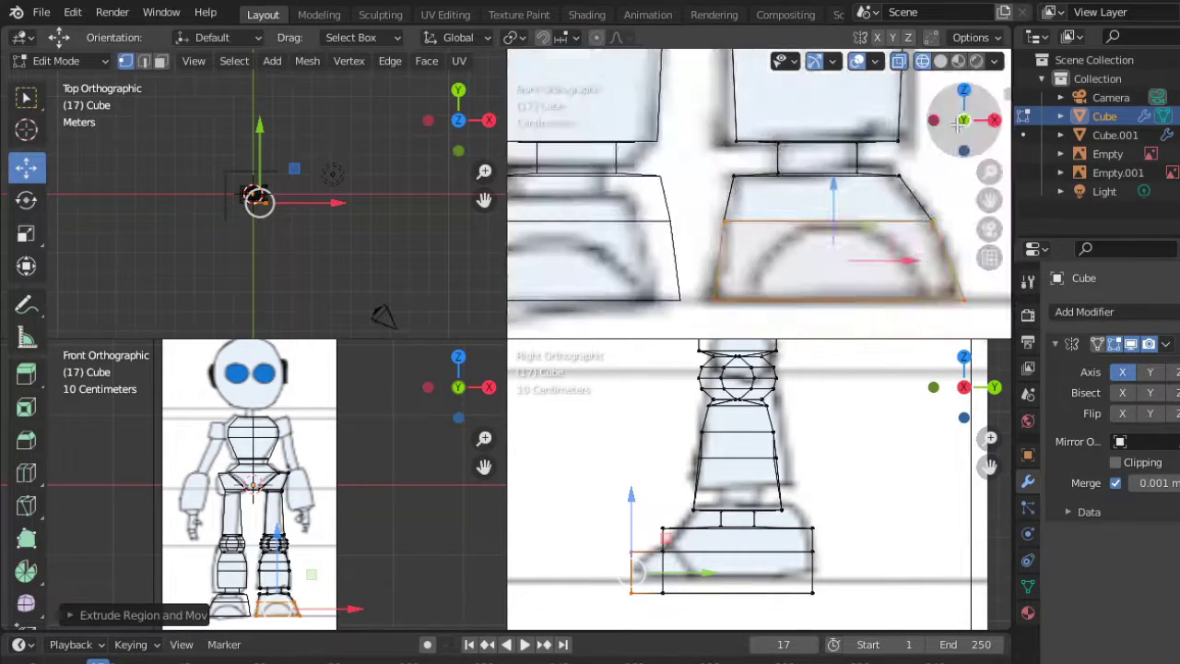
{"action": "scroll", "coordinate": [719, 175], "scroll_direction": "up", "scroll_amount": 5}
{"action": "key", "text": "ctrl+r"}
{"action": "left_click_drag", "start_coordinate": [583, 222], "coordinate": [604, 231]}
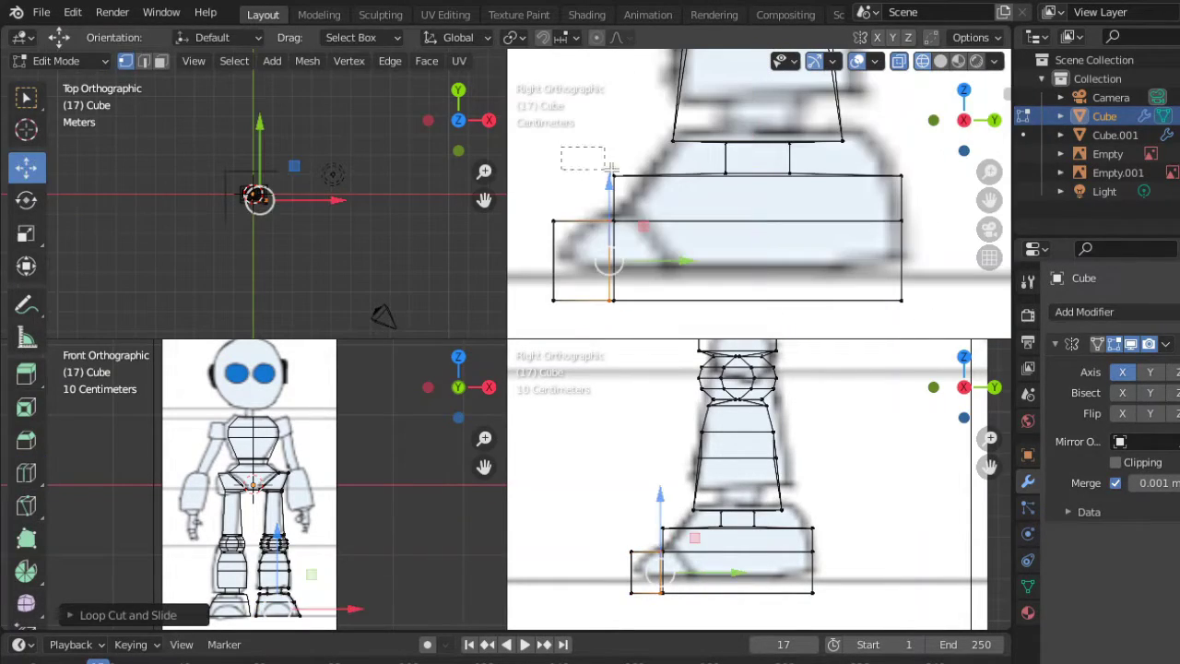
{"action": "left_click_drag", "start_coordinate": [610, 169], "coordinate": [656, 233]}
Step: Add a horizontal loop near the top of the foot to round its upper edges
{"action": "left_click", "coordinate": [26, 472]}
{"action": "left_click_drag", "start_coordinate": [763, 196], "coordinate": [959, 178]}
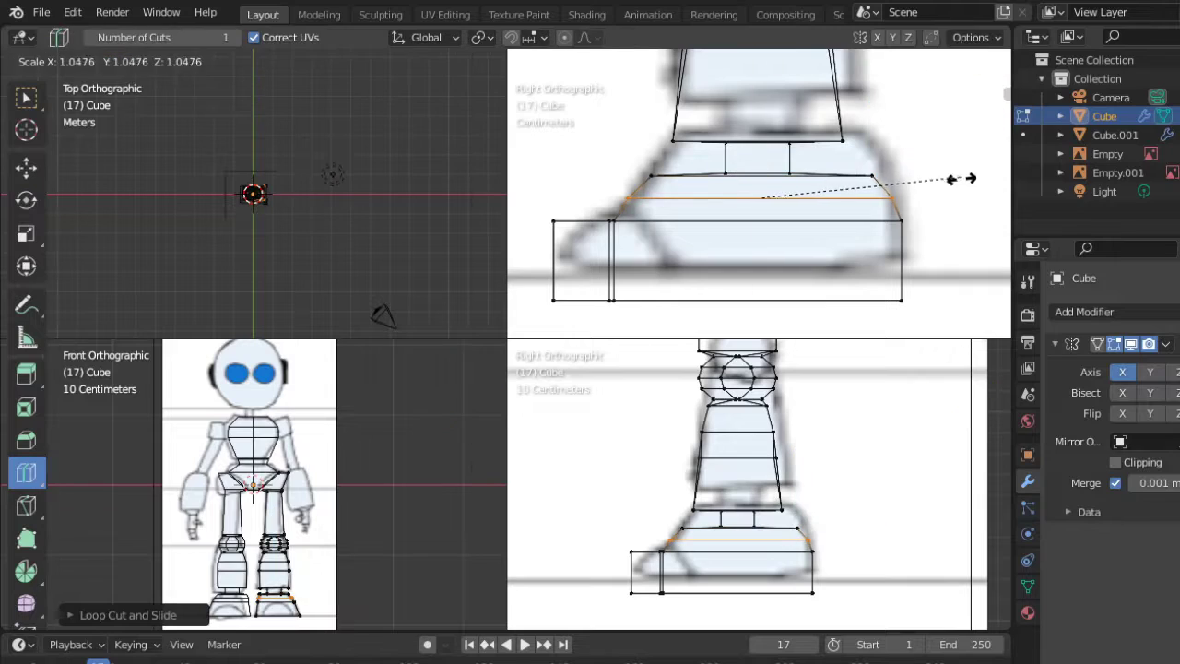
{"action": "left_click", "coordinate": [639, 187]}
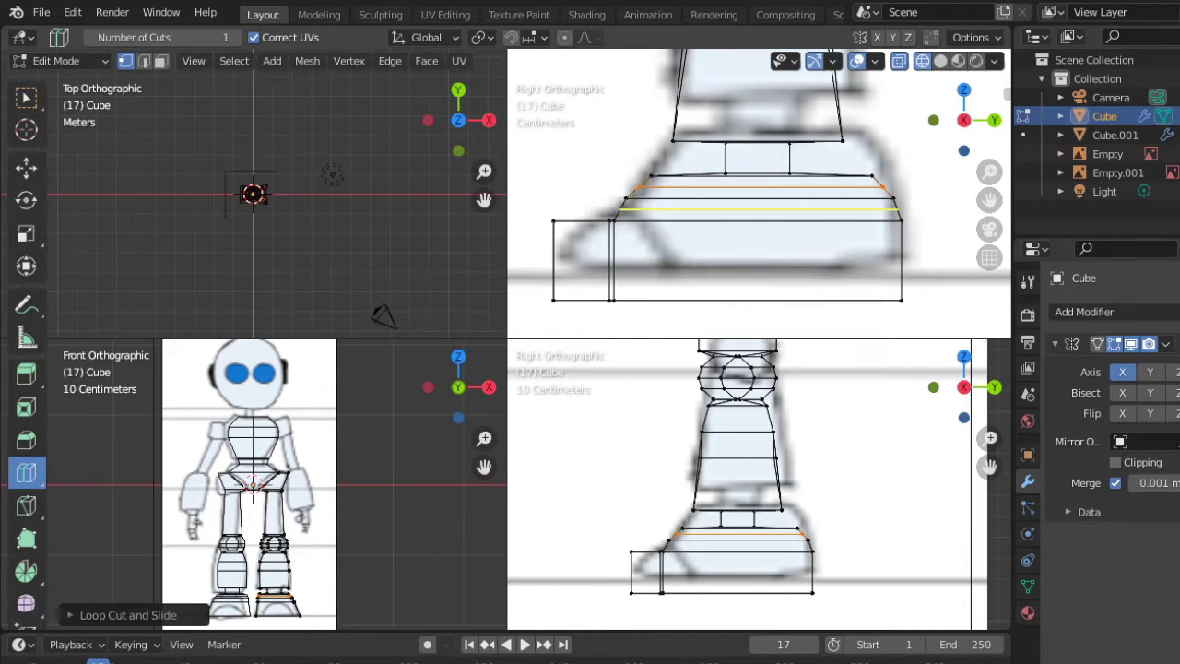
{"action": "left_click", "coordinate": [908, 178]}
{"action": "key", "text": "KP_1"}
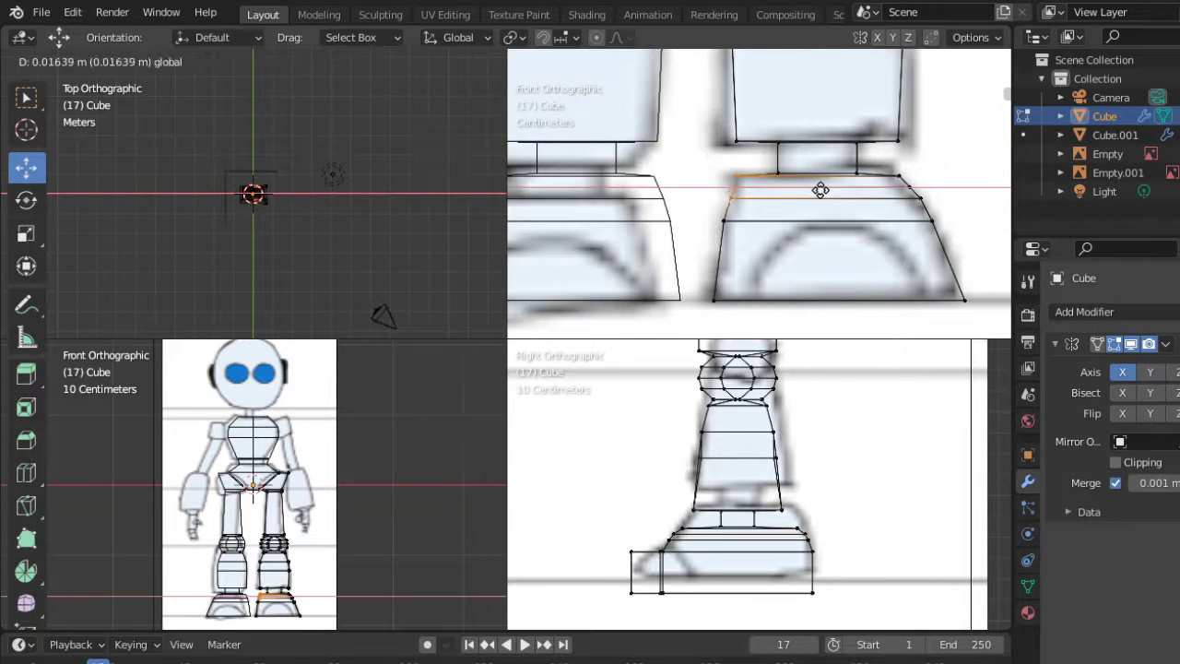
{"action": "left_click", "coordinate": [821, 190]}
{"action": "middle_click_drag", "start_coordinate": [821, 190], "coordinate": [722, 184], "text": "alt"}
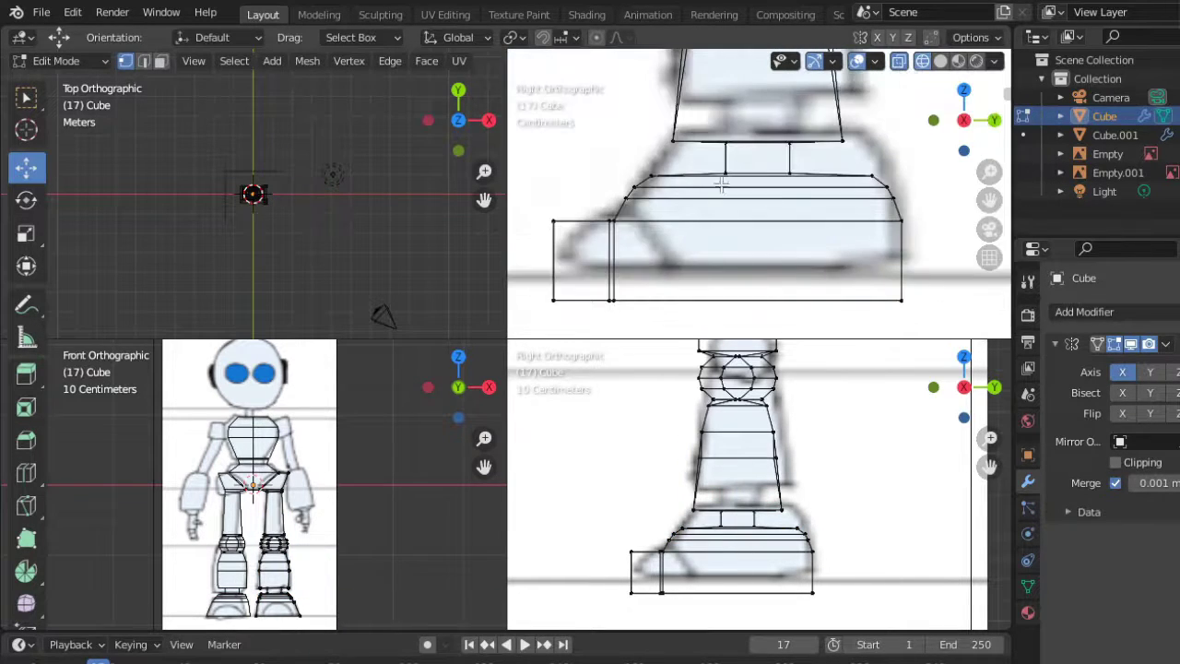
Step: From the front view, scale the inner bottom vertices along X to carve the arch
{"action": "key", "text": "KP_1"}
{"action": "key", "text": "s"}
{"action": "key", "text": "x"}
{"action": "key", "text": "Escape"}
{"action": "key", "text": "s"}
{"action": "key", "text": "x"}
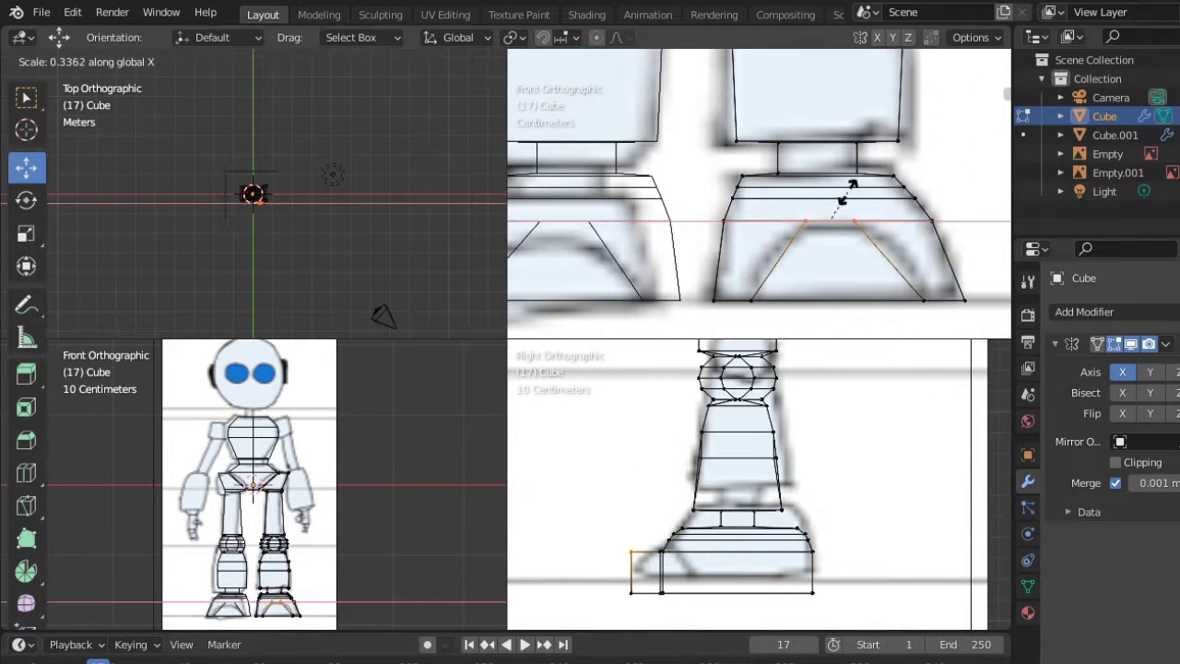
{"action": "left_click", "coordinate": [842, 194]}
Step: Confirm the foot scaling and reposition the toe vertices in the side and front views
{"action": "left_click", "coordinate": [922, 282]}
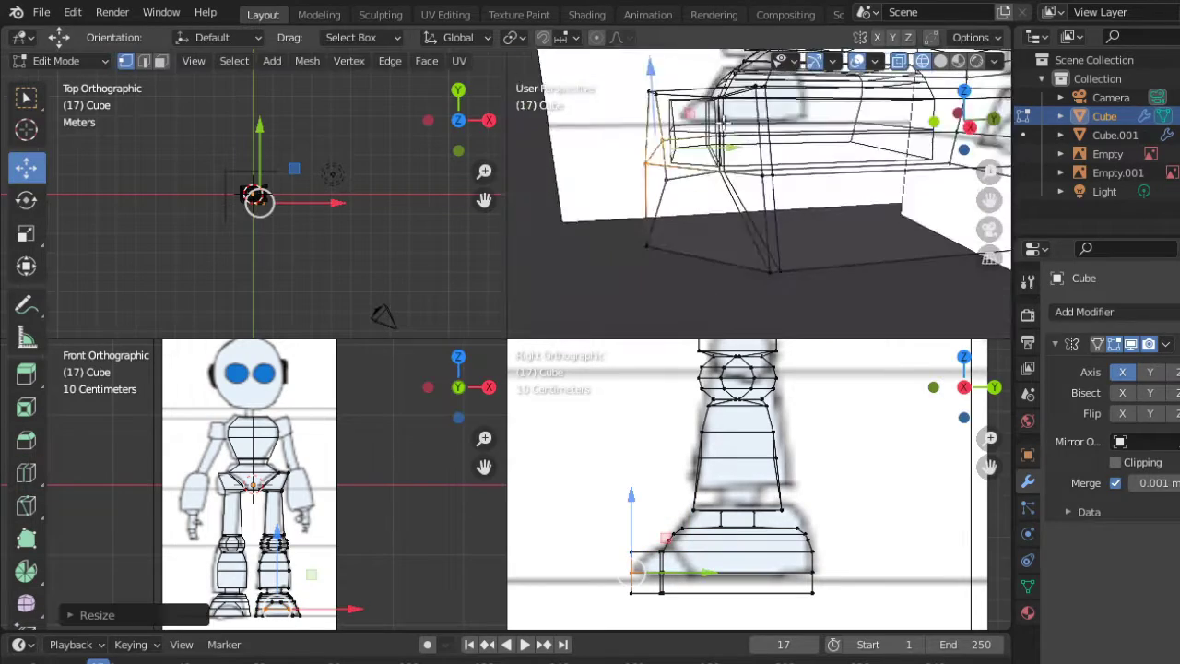
{"action": "middle_click_drag", "start_coordinate": [922, 281], "coordinate": [885, 207]}
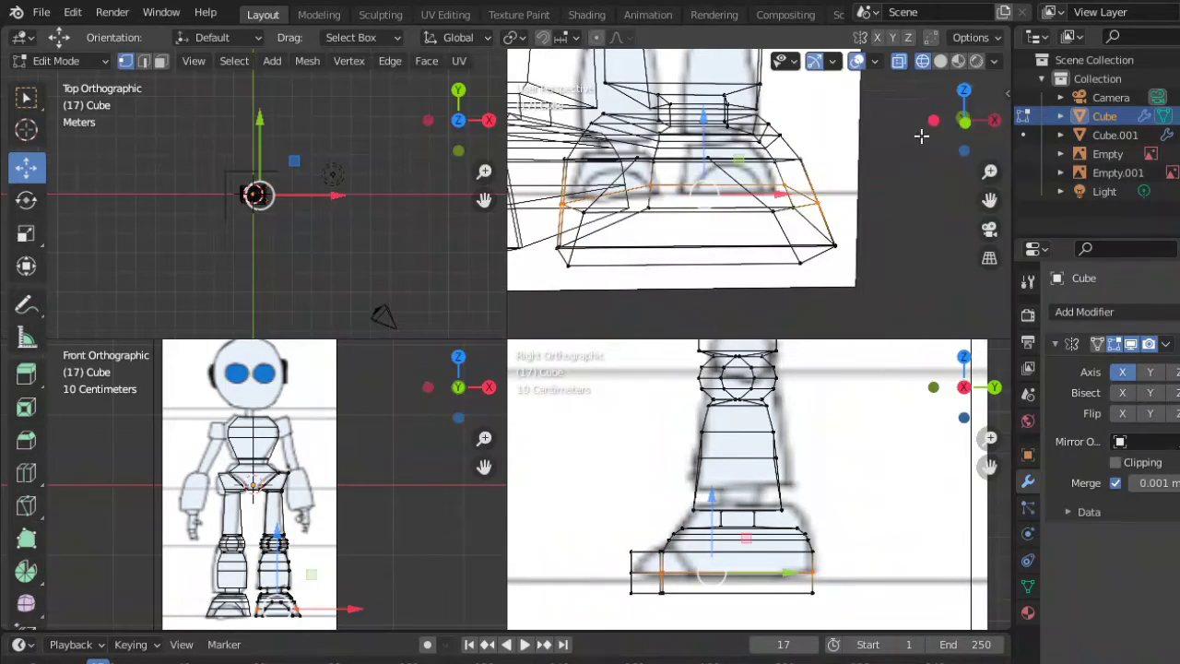
{"action": "key", "text": "KP_3"}
{"action": "key", "text": "g"}
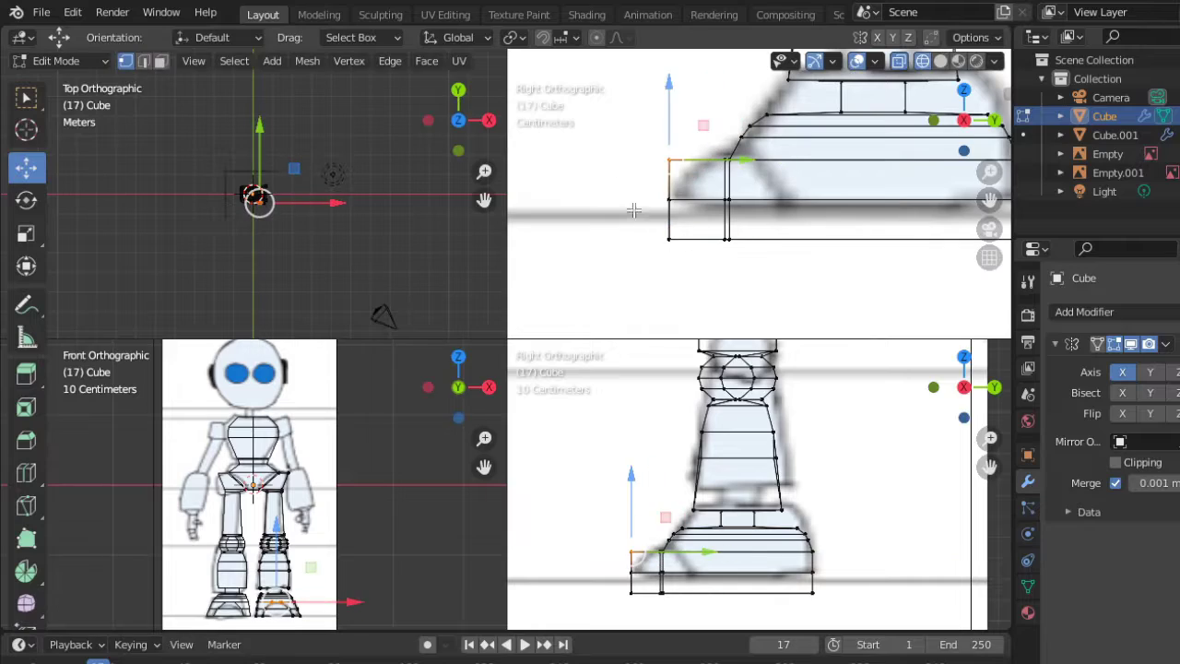
{"action": "left_click", "coordinate": [784, 202]}
{"action": "mouse_move", "coordinate": [783, 202]}
{"action": "middle_mouse_down"}
{"action": "mouse_move", "coordinate": [869, 166]}
{"action": "mouse_move", "coordinate": [730, 224]}
{"action": "middle_mouse_up"}
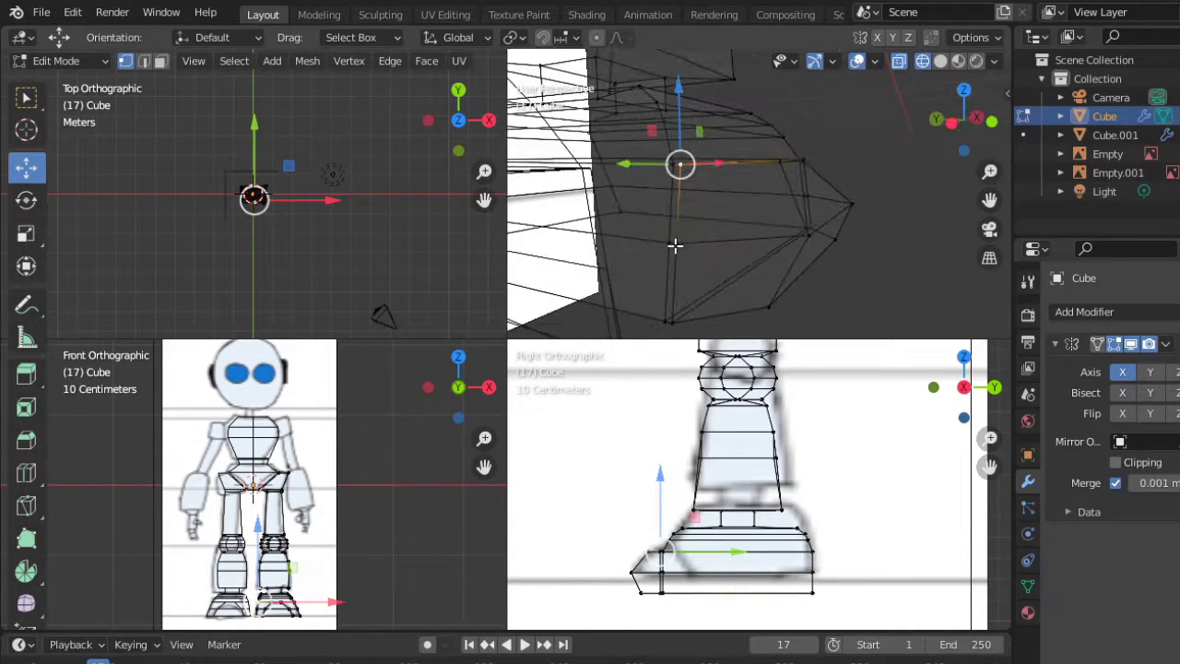
{"action": "middle_click_drag", "start_coordinate": [637, 283], "coordinate": [738, 189]}
{"action": "left_click", "coordinate": [943, 128]}
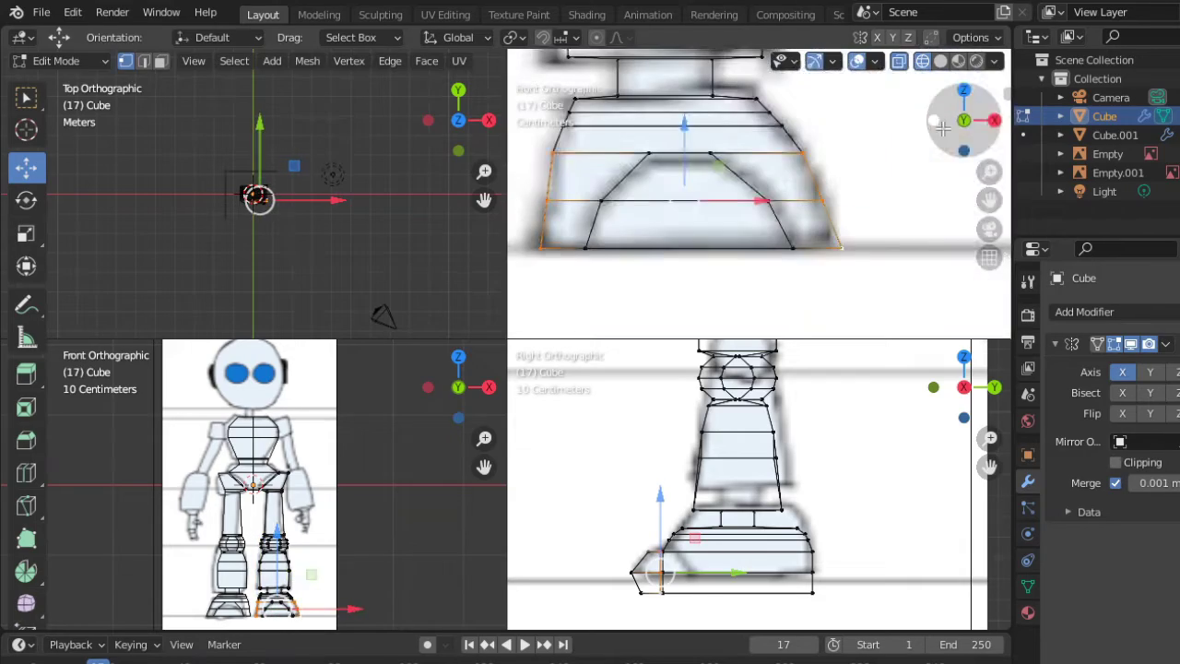
{"action": "left_click", "coordinate": [848, 138]}
Step: Move the toe vertices twice and scale them along X into a wedge-shaped toe
{"action": "mouse_move", "coordinate": [765, 224]}
{"action": "middle_mouse_down"}
{"action": "mouse_move", "coordinate": [809, 248]}
{"action": "mouse_move", "coordinate": [599, 210]}
{"action": "middle_mouse_up"}
{"action": "key", "text": "g"}
{"action": "left_click", "coordinate": [810, 247]}
{"action": "key", "text": "g"}
{"action": "left_click", "coordinate": [836, 252]}
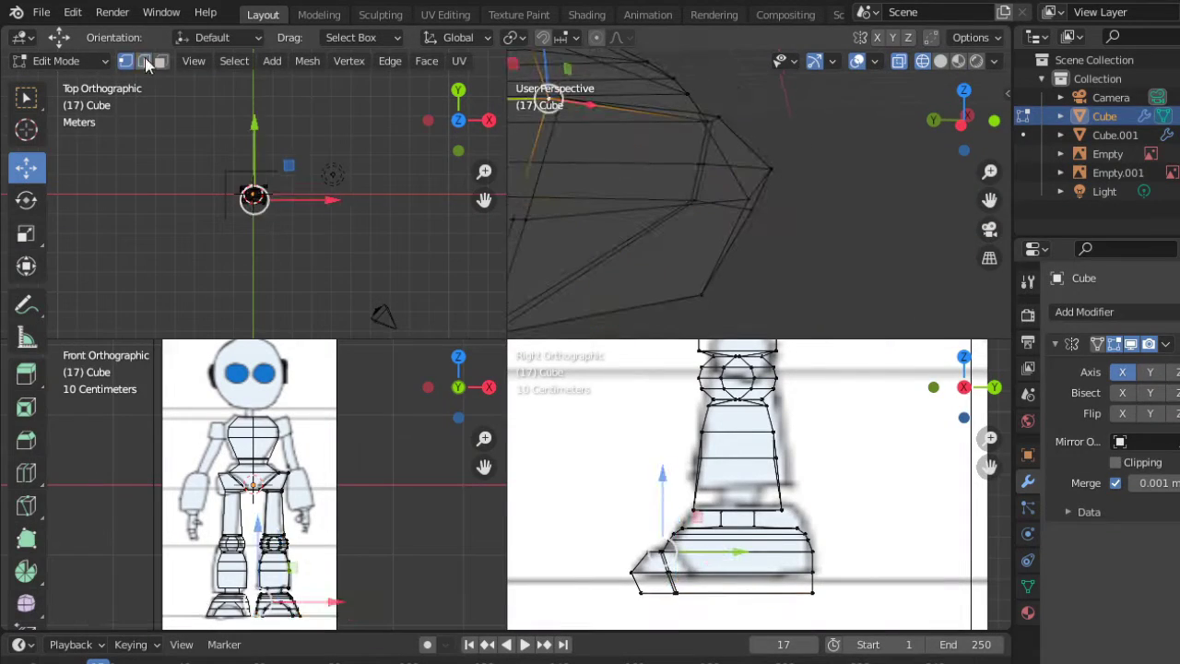
{"action": "key", "text": "s"}
{"action": "key", "text": "x"}
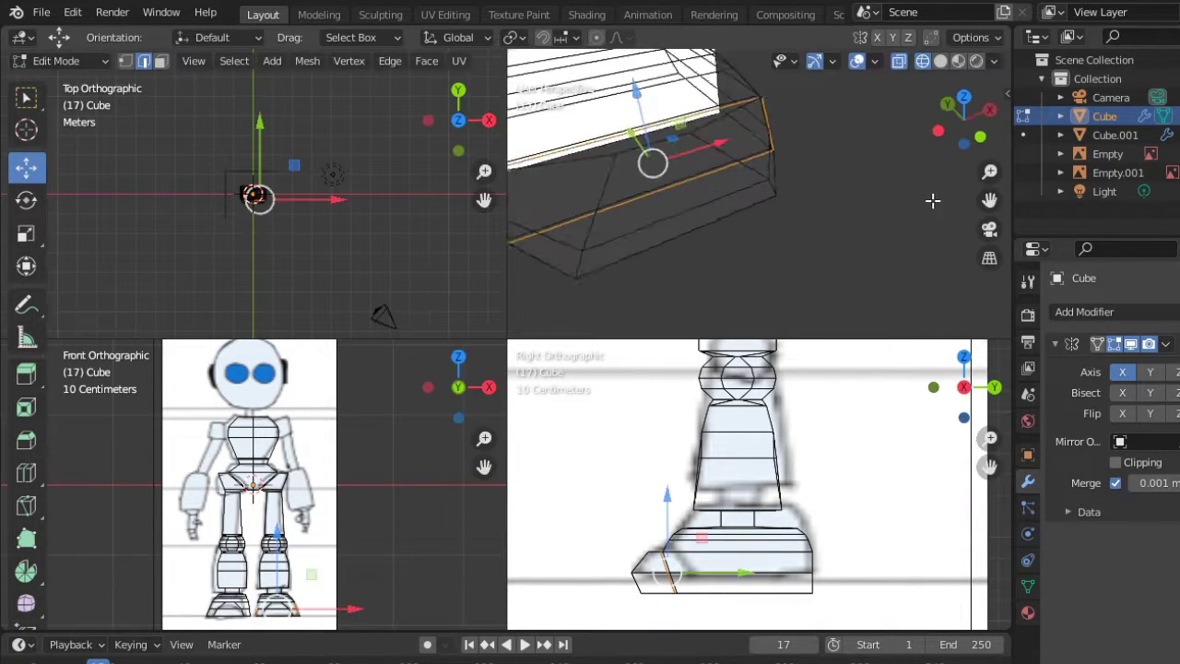
{"action": "key", "text": "s"}
{"action": "key", "text": "x"}
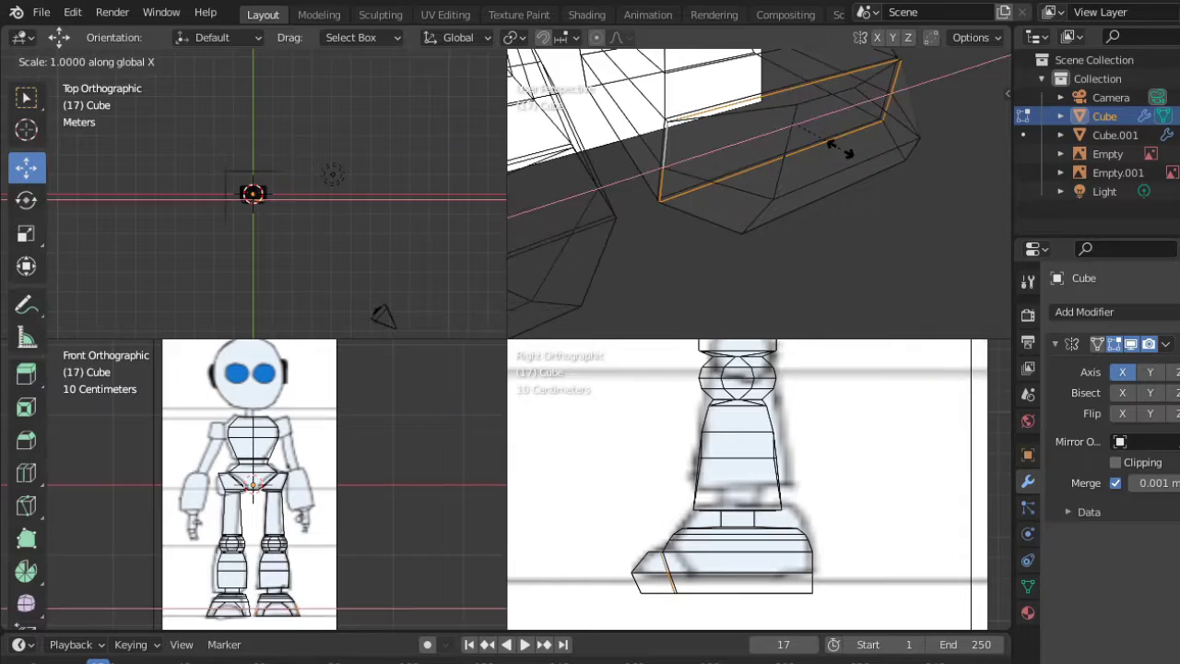
{"action": "left_click", "coordinate": [832, 160]}
Step: Toggle between solid and see-through display and re-enter Edit Mode on the mesh
{"action": "key", "text": "shift+z"}
{"action": "scroll", "coordinate": [735, 197], "scroll_direction": "down", "scroll_amount": 3}
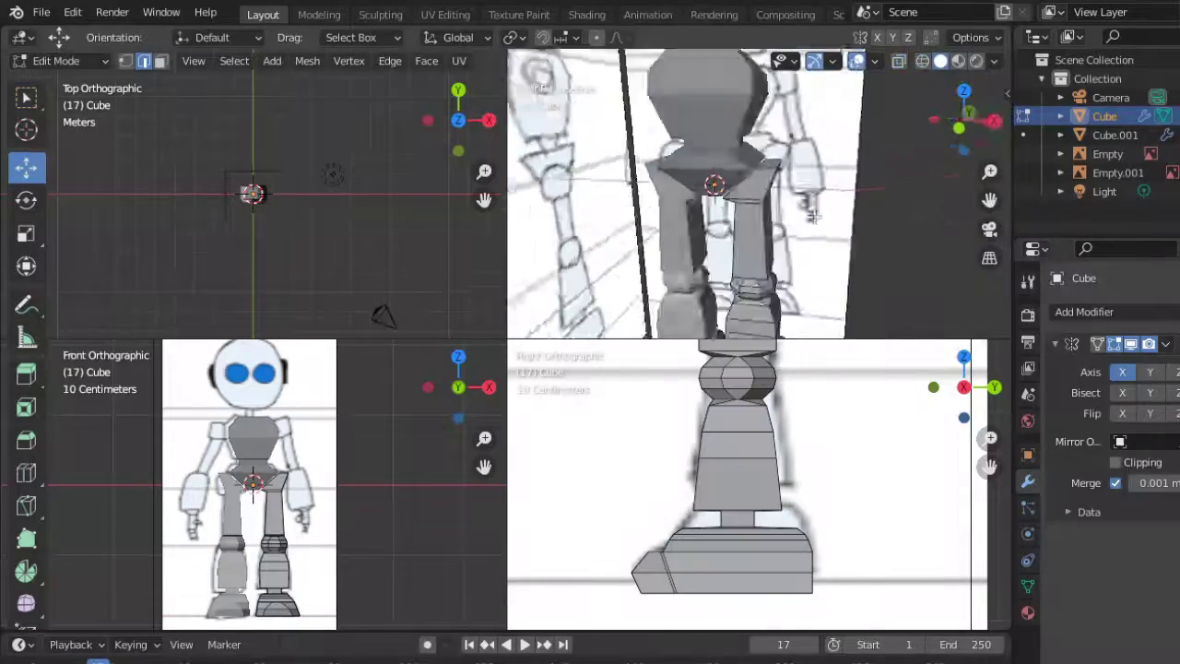
{"action": "key", "text": "shift+z"}
{"action": "scroll", "coordinate": [719, 201], "scroll_direction": "up", "scroll_amount": 3}
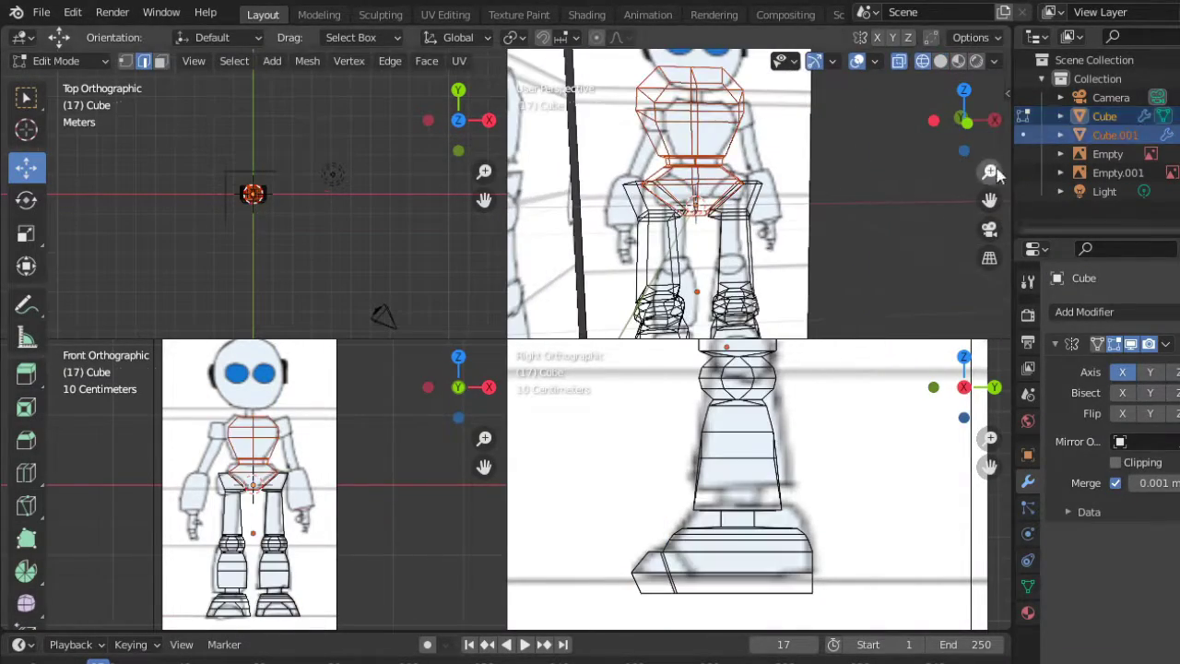
{"action": "key", "text": "Tab"}
{"action": "scroll", "coordinate": [714, 235], "scroll_direction": "up", "scroll_amount": 3}
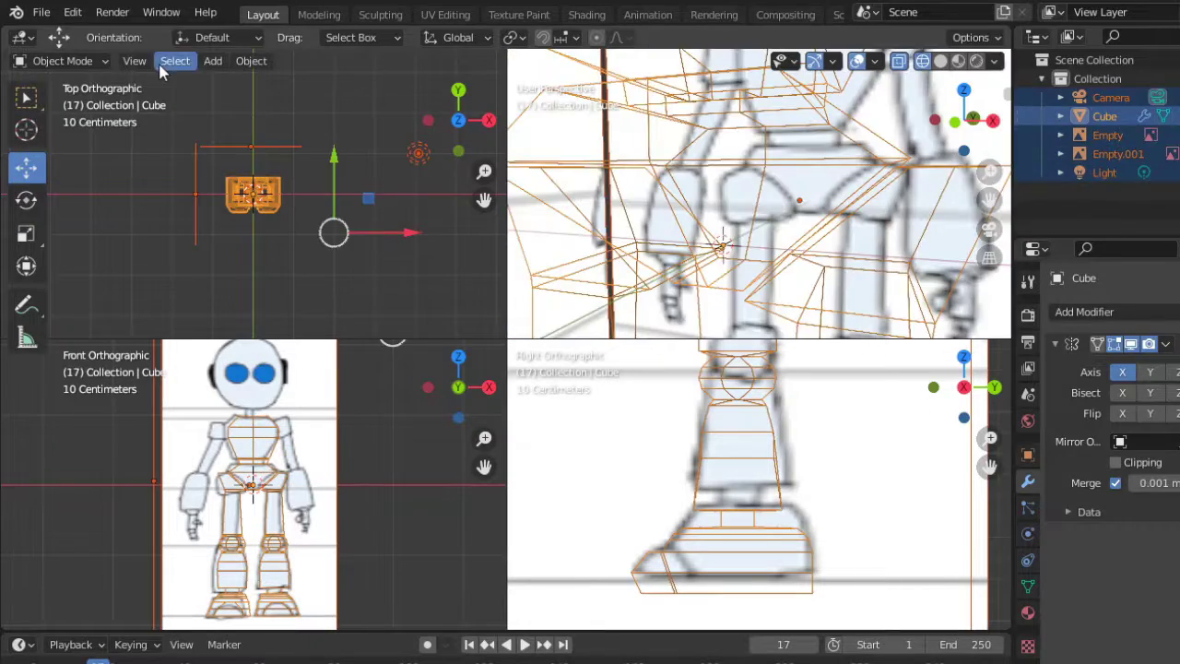
{"action": "key", "text": "Tab"}
{"action": "key", "text": "shift+z"}
{"action": "key", "text": "shift+z"}
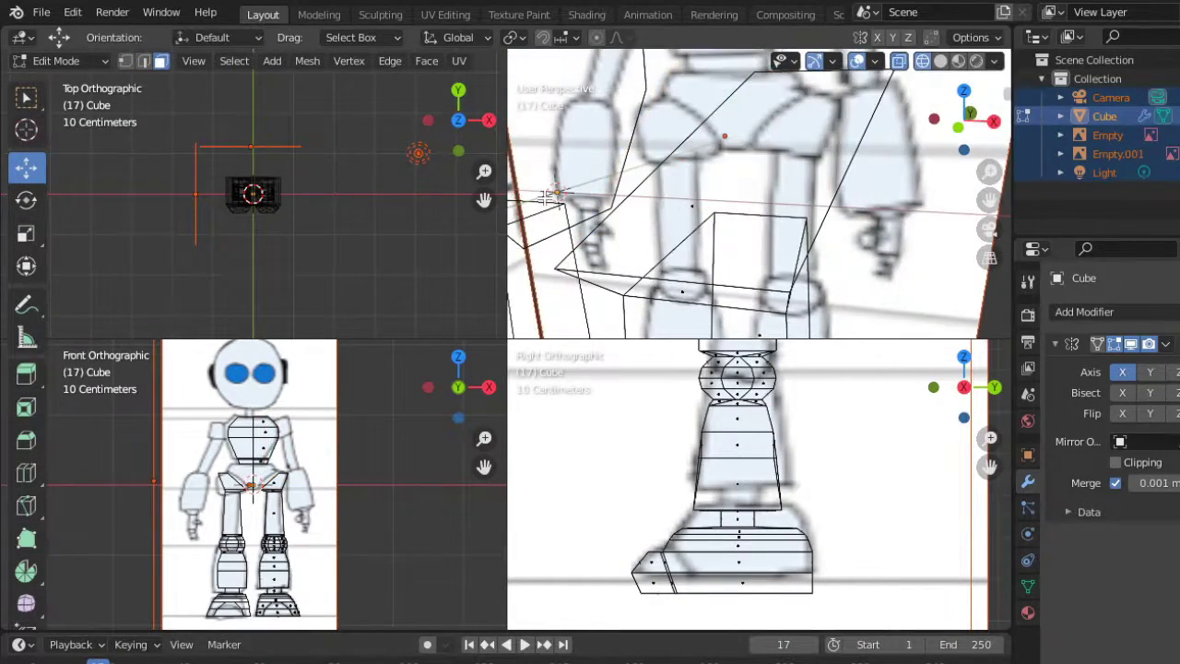
Step: Duplicate the selected geometry with Shift+D and switch between vertex and edge selection
{"action": "key", "text": "shift+d"}
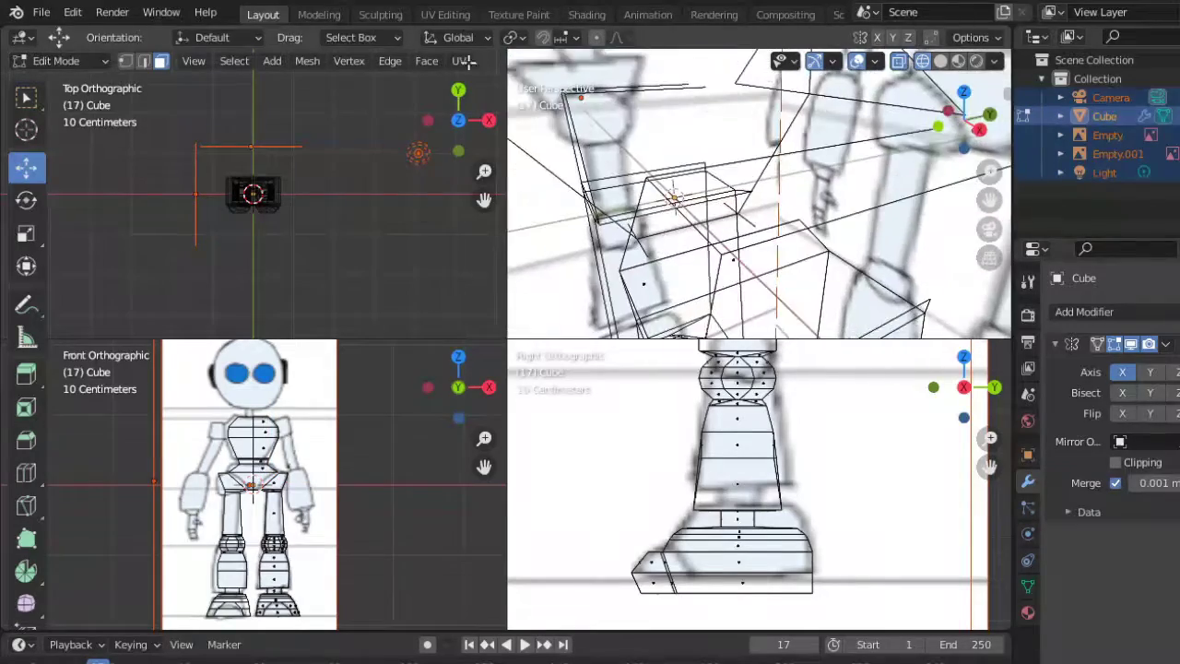
{"action": "key", "text": "1"}
{"action": "left_click", "coordinate": [942, 61]}
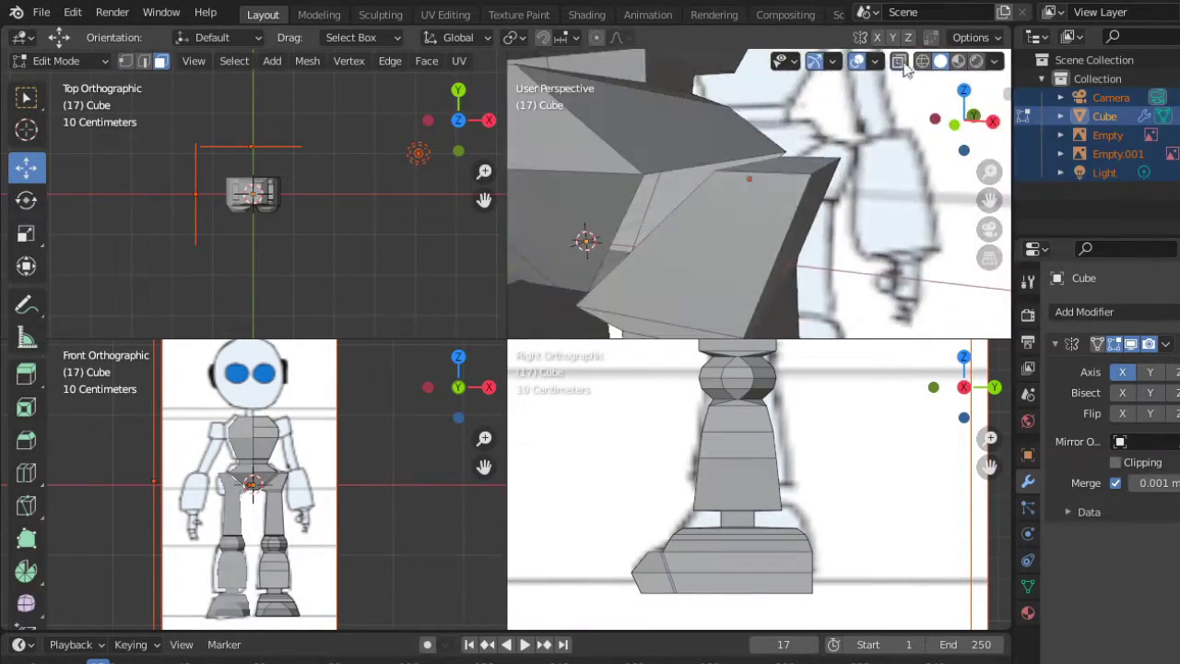
{"action": "key", "text": "2"}
{"action": "key", "text": "shift+z"}
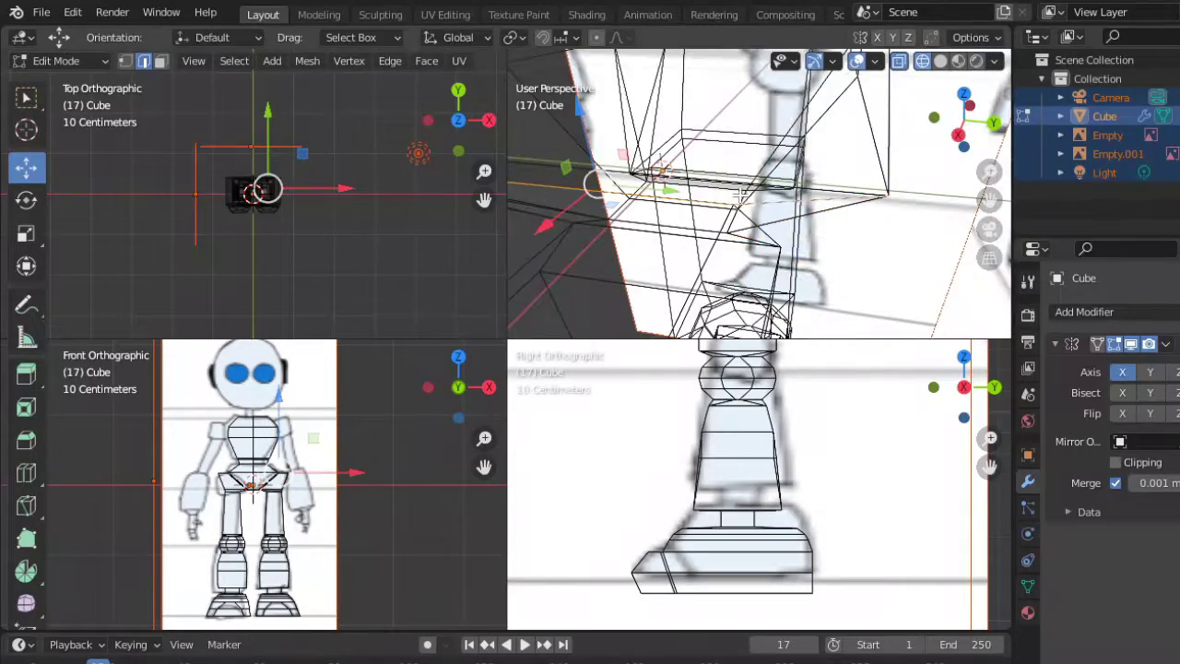
{"action": "key", "text": "shift+z"}
Step: Confirm the new edge loop across the pelvis
{"action": "mouse_move", "coordinate": [748, 193]}
{"action": "middle_mouse_down"}
{"action": "mouse_move", "coordinate": [824, 258]}
{"action": "mouse_move", "coordinate": [640, 184]}
{"action": "mouse_move", "coordinate": [830, 203]}
{"action": "mouse_move", "coordinate": [687, 184]}
{"action": "mouse_move", "coordinate": [805, 172]}
{"action": "mouse_move", "coordinate": [793, 212]}
{"action": "mouse_move", "coordinate": [812, 185]}
{"action": "mouse_move", "coordinate": [784, 194]}
{"action": "mouse_move", "coordinate": [795, 166]}
{"action": "mouse_move", "coordinate": [856, 101]}
{"action": "mouse_move", "coordinate": [791, 190]}
{"action": "mouse_move", "coordinate": [554, 212]}
{"action": "middle_mouse_up"}
{"action": "key", "text": "Tab"}
{"action": "key", "text": "shift+z"}
{"action": "key", "text": "Tab"}
{"action": "mouse_move", "coordinate": [756, 185]}
{"action": "middle_mouse_down"}
{"action": "mouse_move", "coordinate": [856, 168]}
{"action": "mouse_move", "coordinate": [808, 207]}
{"action": "middle_mouse_up"}
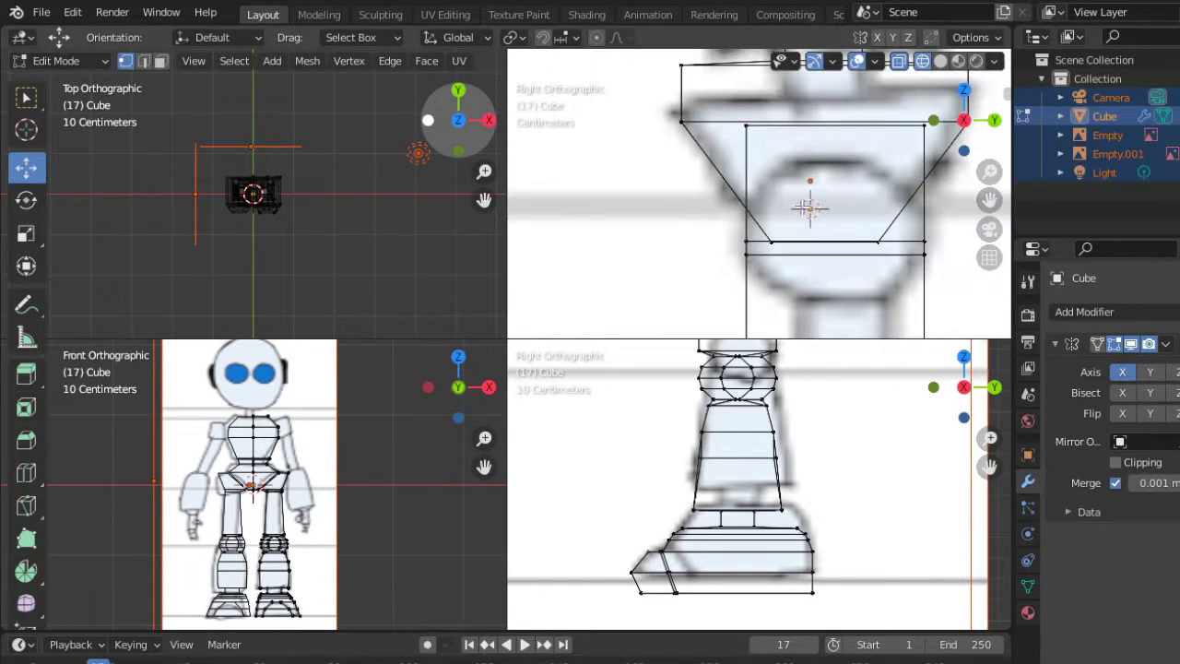
{"action": "left_click", "coordinate": [922, 204]}
Step: Return to Object Mode, centre the right side view on the pelvis and select the robot cube
{"action": "key", "text": "Tab"}
{"action": "mouse_move", "coordinate": [923, 205]}
{"action": "middle_mouse_down"}
{"action": "mouse_move", "coordinate": [886, 200]}
{"action": "mouse_move", "coordinate": [894, 216]}
{"action": "middle_mouse_up"}
{"action": "left_click", "coordinate": [849, 215]}
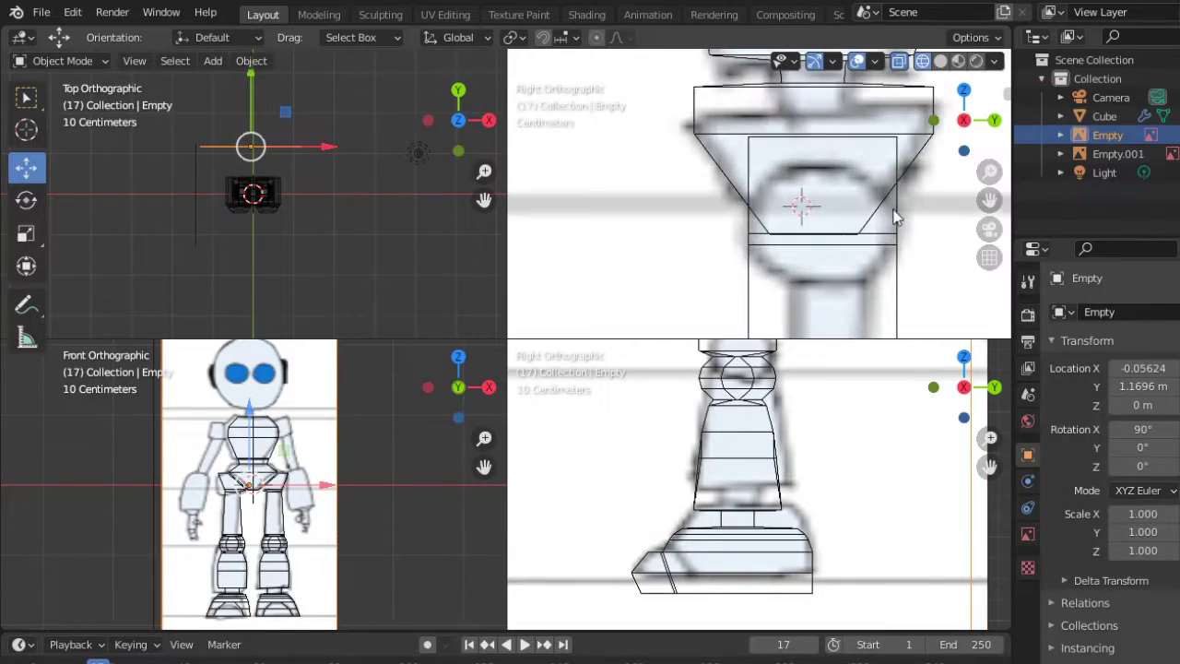
{"action": "mouse_move", "coordinate": [761, 145]}
{"action": "middle_mouse_down"}
{"action": "mouse_move", "coordinate": [728, 158]}
{"action": "mouse_move", "coordinate": [711, 185]}
{"action": "mouse_move", "coordinate": [614, 201]}
{"action": "middle_mouse_up"}
{"action": "key", "text": "KP_3"}
{"action": "key", "text": "KP_Decimal"}
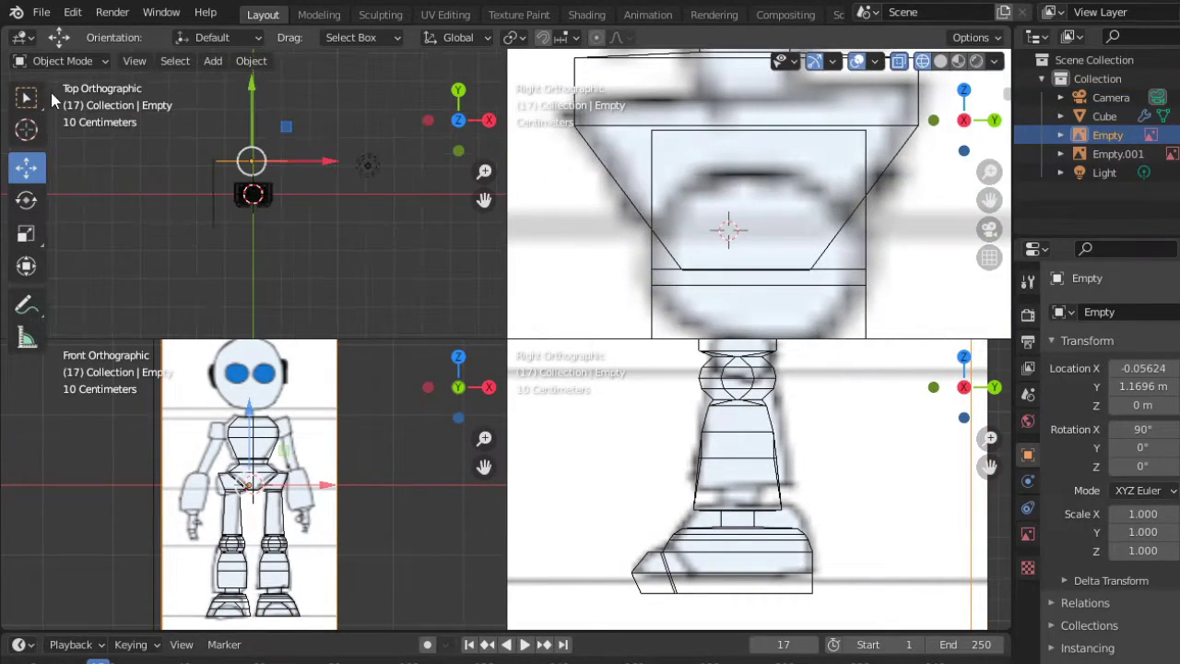
{"action": "left_click", "coordinate": [698, 120]}
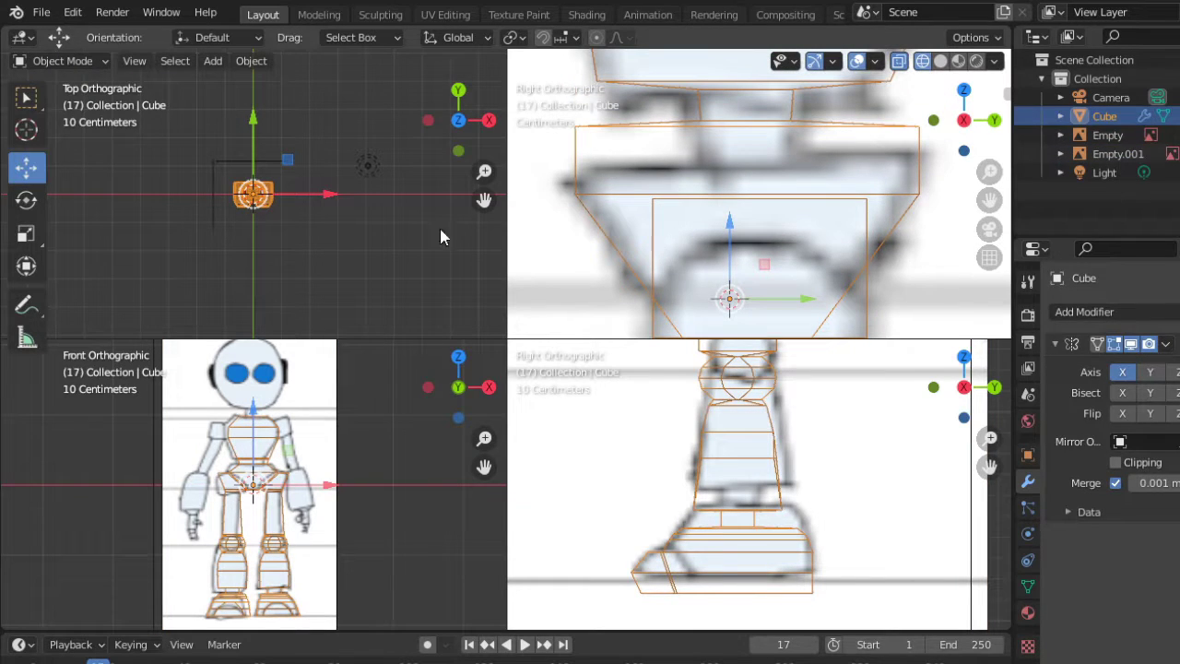
{"action": "left_click", "coordinate": [213, 61]}
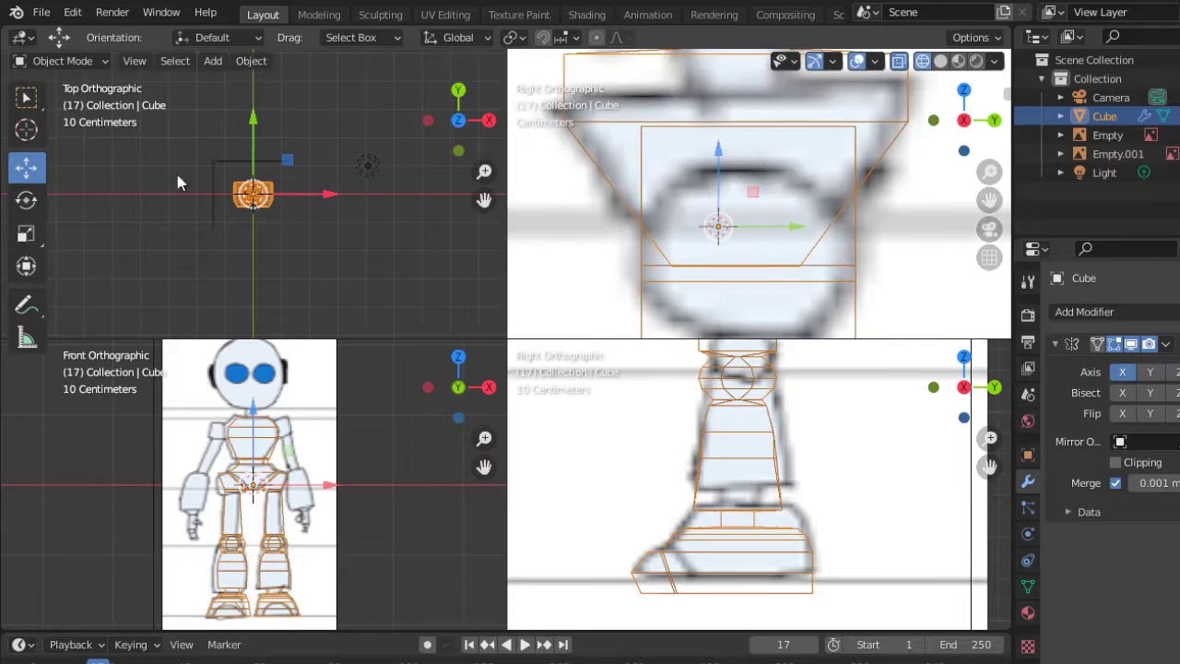
{"action": "middle_click_drag", "start_coordinate": [701, 231], "coordinate": [653, 259]}
Step: Delete the selected faces and scale the remaining selection along Y in the right side view
{"action": "key", "text": "Tab"}
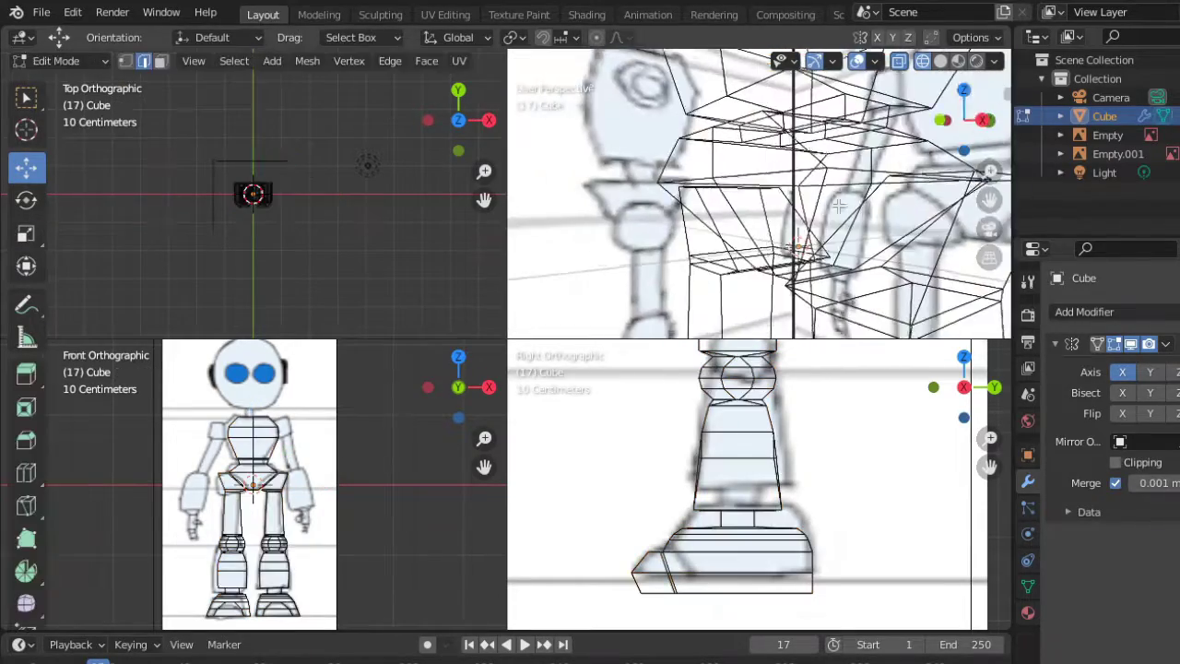
{"action": "key", "text": "x"}
{"action": "left_click", "coordinate": [580, 136]}
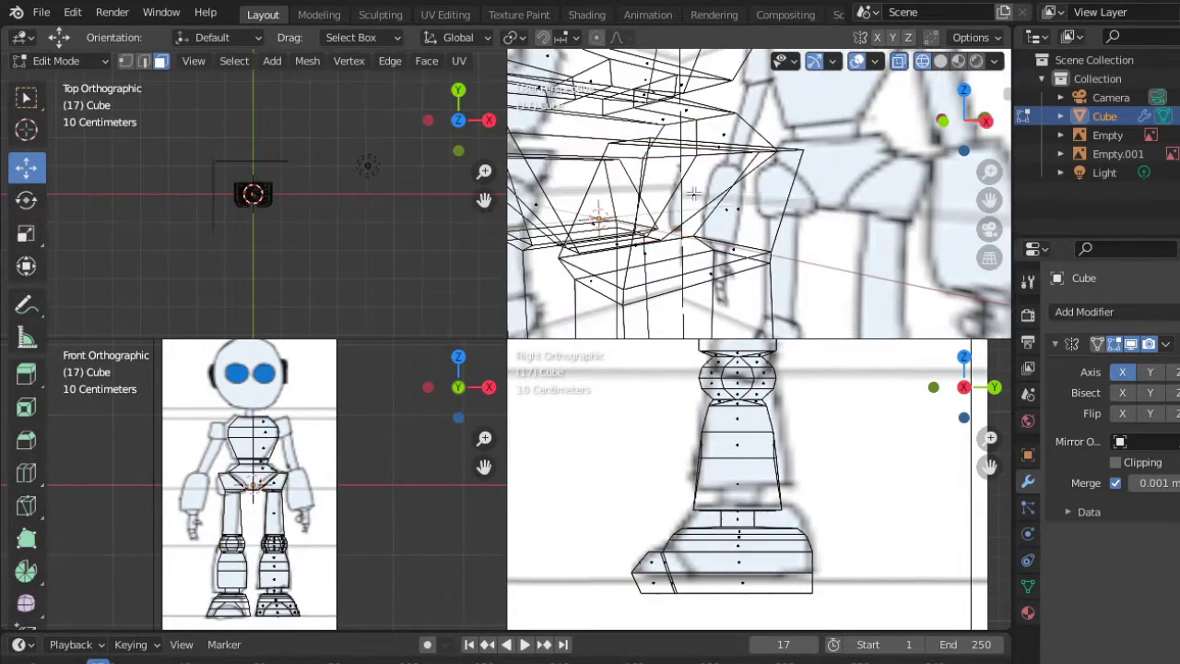
{"action": "middle_click_drag", "start_coordinate": [580, 135], "coordinate": [677, 107]}
{"action": "key", "text": "shift+z"}
{"action": "key", "text": "KP_3"}
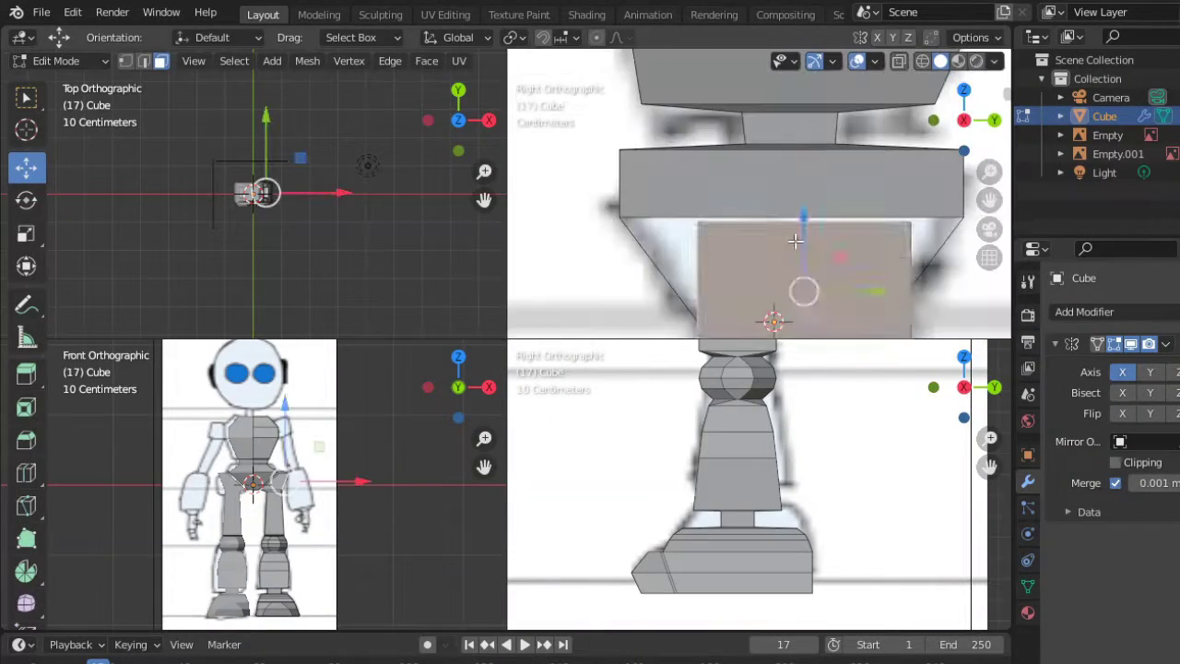
{"action": "key", "text": "s"}
{"action": "key", "text": "y"}
{"action": "left_click", "coordinate": [911, 145]}
Step: Select two pelvis edges and frame the pelvis in the side view
{"action": "mouse_move", "coordinate": [809, 161]}
{"action": "middle_mouse_down"}
{"action": "mouse_move", "coordinate": [680, 129]}
{"action": "mouse_move", "coordinate": [858, 234]}
{"action": "middle_mouse_up"}
{"action": "left_click", "coordinate": [801, 164]}
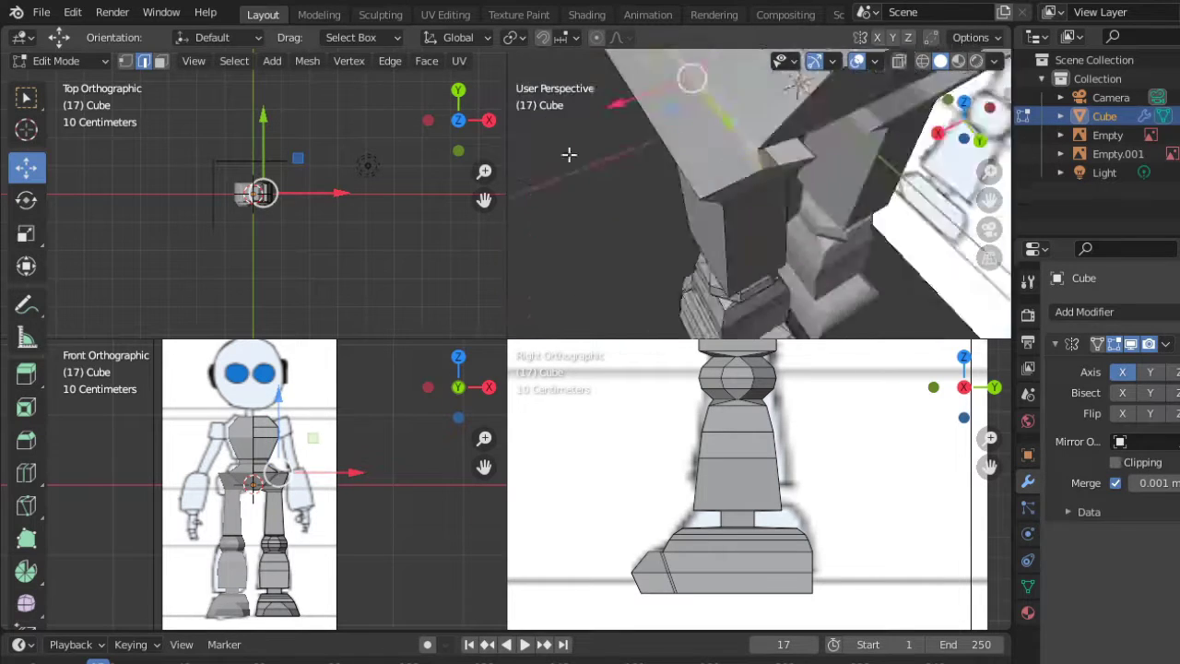
{"action": "left_click", "coordinate": [858, 234]}
{"action": "mouse_move", "coordinate": [864, 179]}
{"action": "middle_mouse_down"}
{"action": "mouse_move", "coordinate": [744, 98]}
{"action": "mouse_move", "coordinate": [848, 158]}
{"action": "middle_mouse_up"}
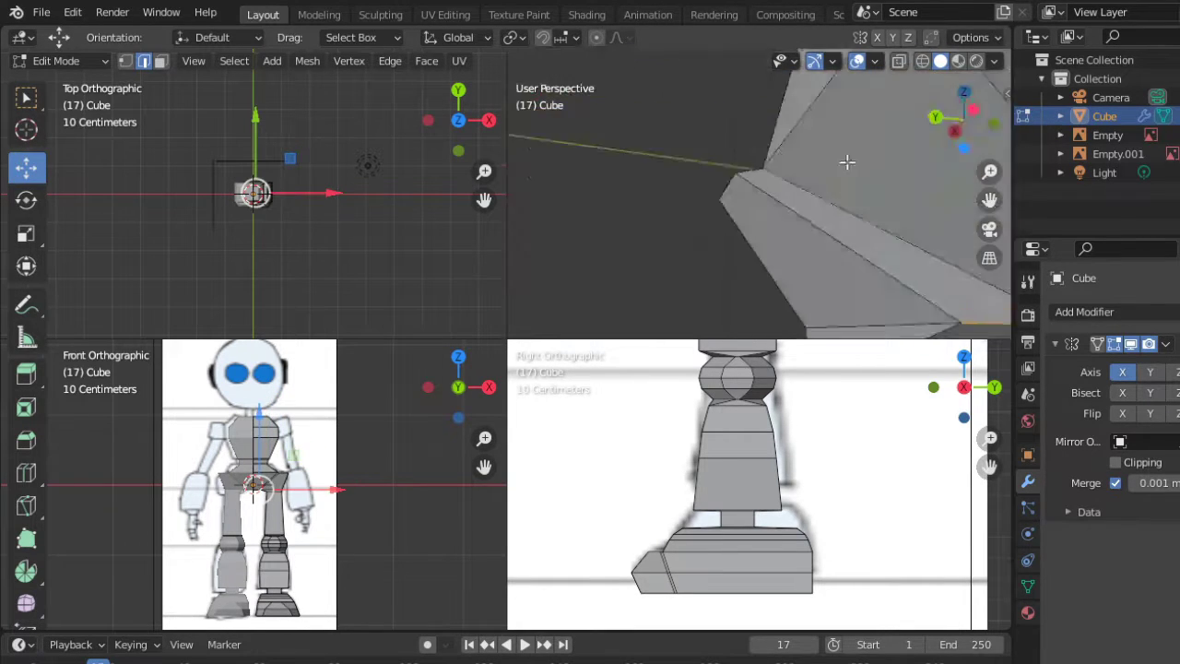
{"action": "key", "text": "KP_3"}
{"action": "key", "text": "Tab"}
{"action": "key", "text": "Tab"}
{"action": "key", "text": "shift+z"}
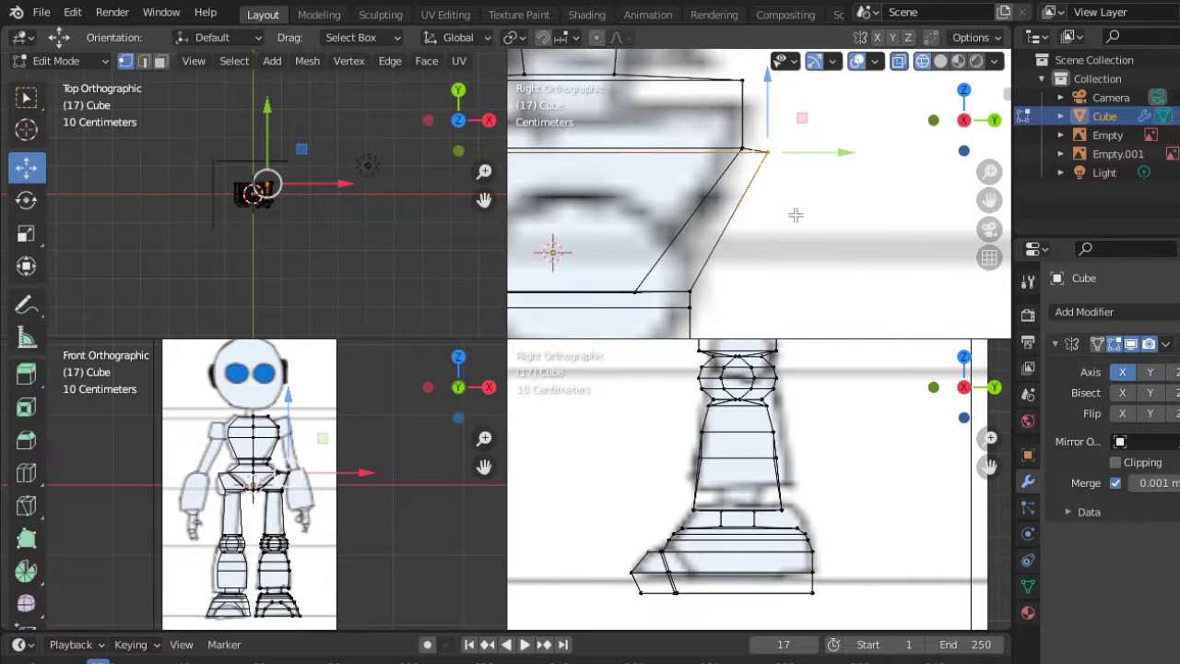
{"action": "middle_click_drag", "start_coordinate": [735, 83], "coordinate": [889, 85], "text": "shift"}
Step: Narrow the pelvis edges along Y, move them into place, and return to Object Mode
{"action": "key", "text": "s"}
{"action": "key", "text": "y"}
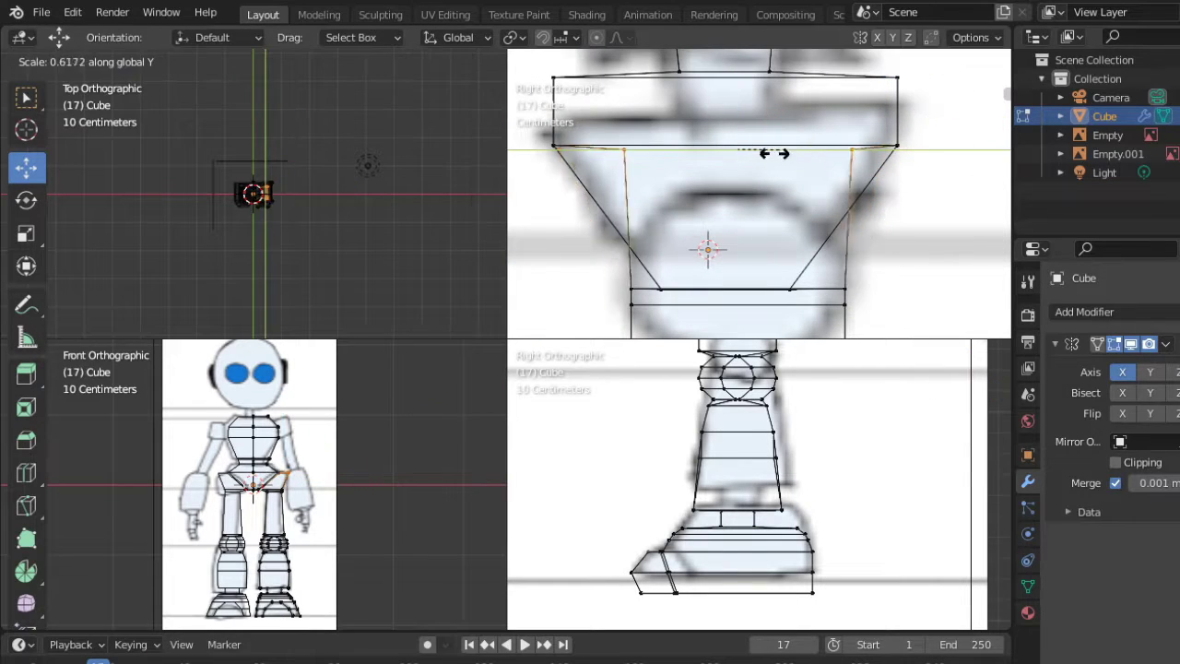
{"action": "left_click", "coordinate": [738, 130]}
{"action": "key", "text": "g"}
{"action": "left_click", "coordinate": [848, 285]}
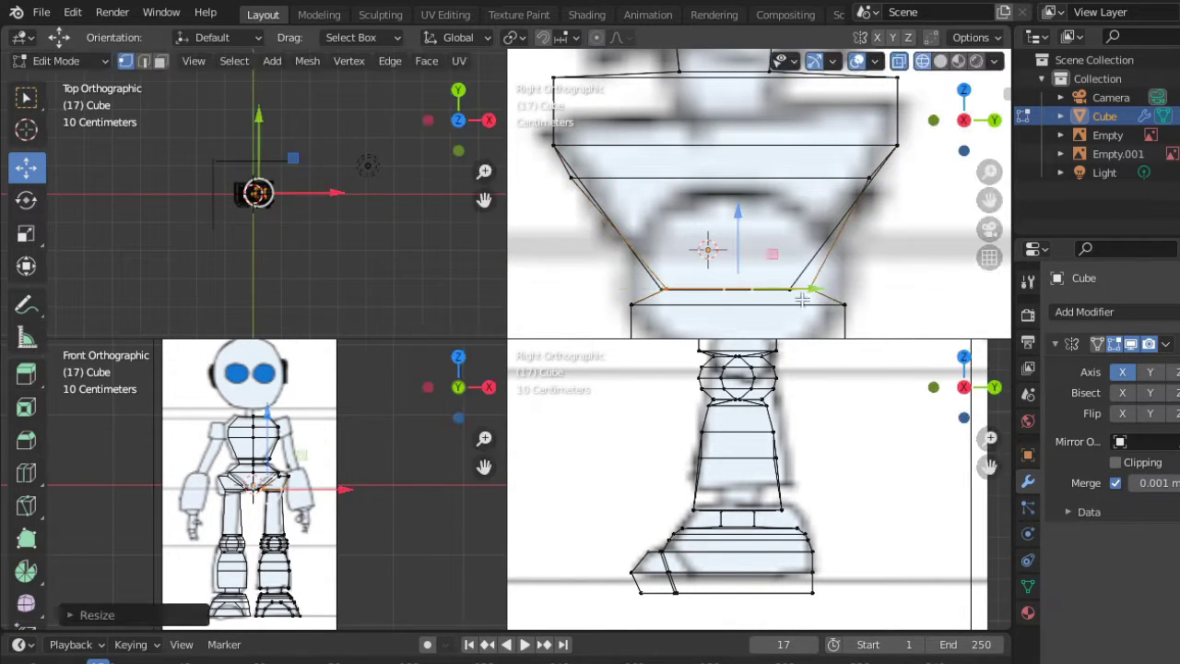
{"action": "mouse_move", "coordinate": [849, 284]}
{"action": "middle_mouse_down"}
{"action": "mouse_move", "coordinate": [775, 255]}
{"action": "mouse_move", "coordinate": [837, 249]}
{"action": "mouse_move", "coordinate": [737, 185]}
{"action": "middle_mouse_up"}
{"action": "key", "text": "Tab"}
{"action": "key", "text": "shift+z"}
{"action": "key", "text": "KP_1"}
{"action": "left_click", "coordinate": [645, 138]}
Step: Select the chest's shoulder face in face mode and extrude it outward
{"action": "left_click", "coordinate": [719, 212]}
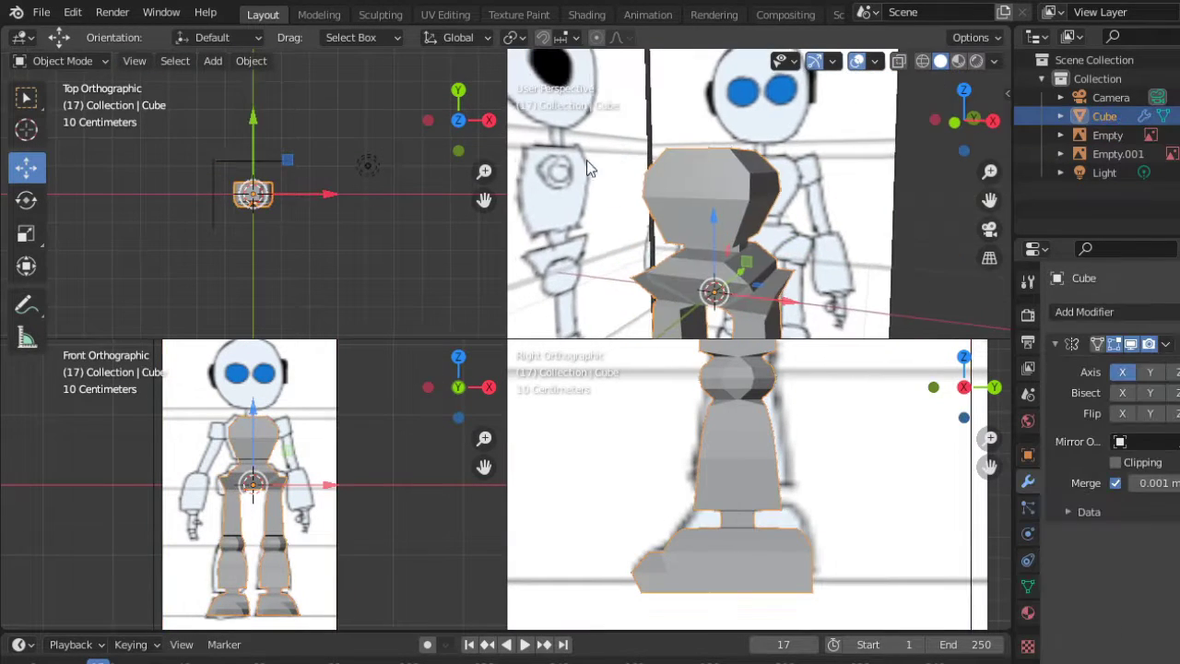
{"action": "key", "text": "Tab"}
{"action": "key", "text": "3"}
{"action": "left_click", "coordinate": [765, 164]}
{"action": "key", "text": "e"}
{"action": "left_click", "coordinate": [779, 203]}
{"action": "mouse_move", "coordinate": [779, 203]}
{"action": "middle_mouse_down"}
{"action": "mouse_move", "coordinate": [782, 244]}
{"action": "mouse_move", "coordinate": [811, 243]}
{"action": "middle_mouse_up"}
{"action": "key", "text": "KP_1"}
Step: Tilt the extruded shoulder faces twice around the X axis
{"action": "key", "text": "r"}
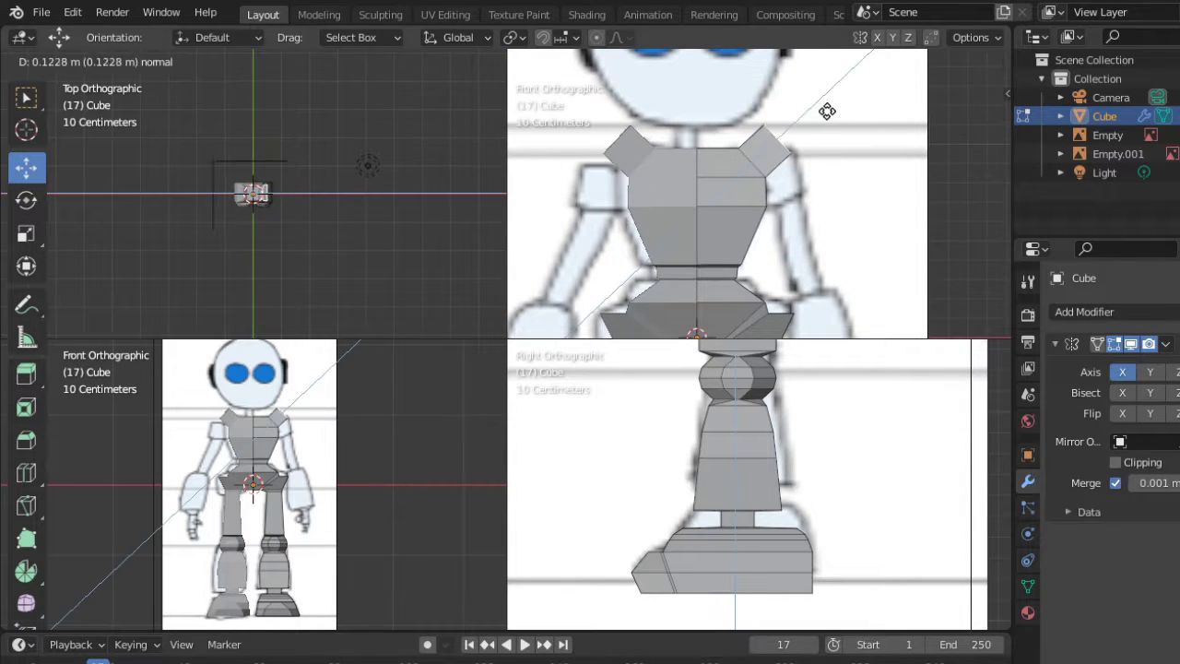
{"action": "key", "text": "x"}
{"action": "left_click", "coordinate": [819, 117]}
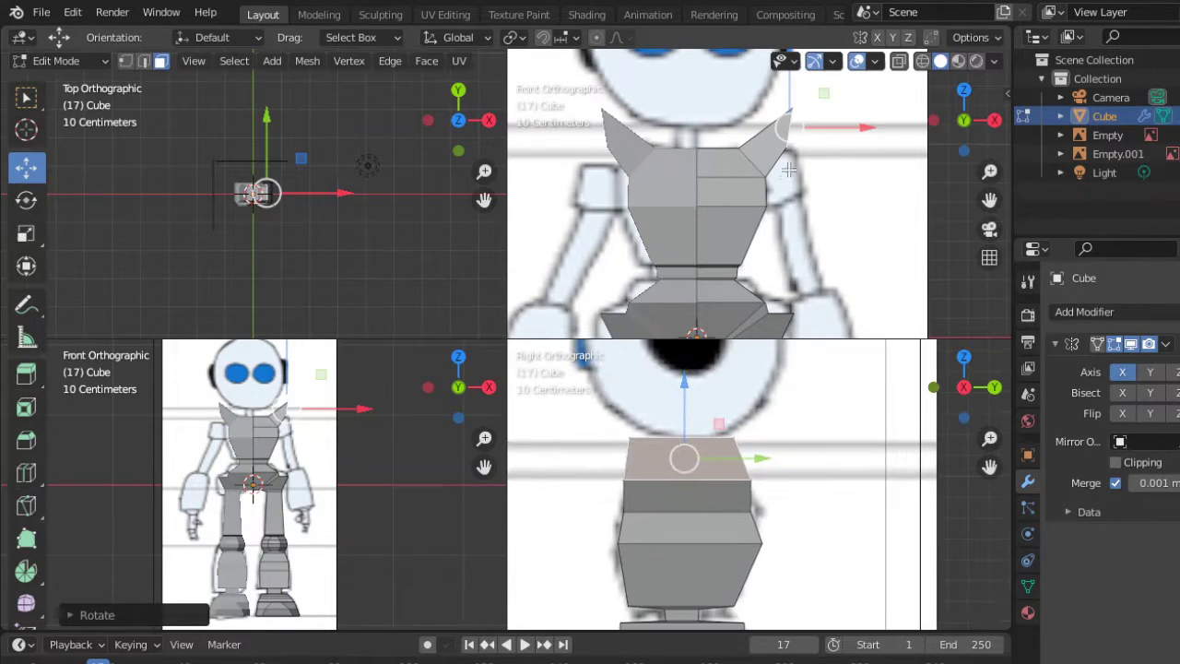
{"action": "key", "text": "r"}
{"action": "key", "text": "x"}
{"action": "left_click", "coordinate": [858, 59]}
{"action": "middle_click_drag", "start_coordinate": [857, 59], "coordinate": [824, 132]}
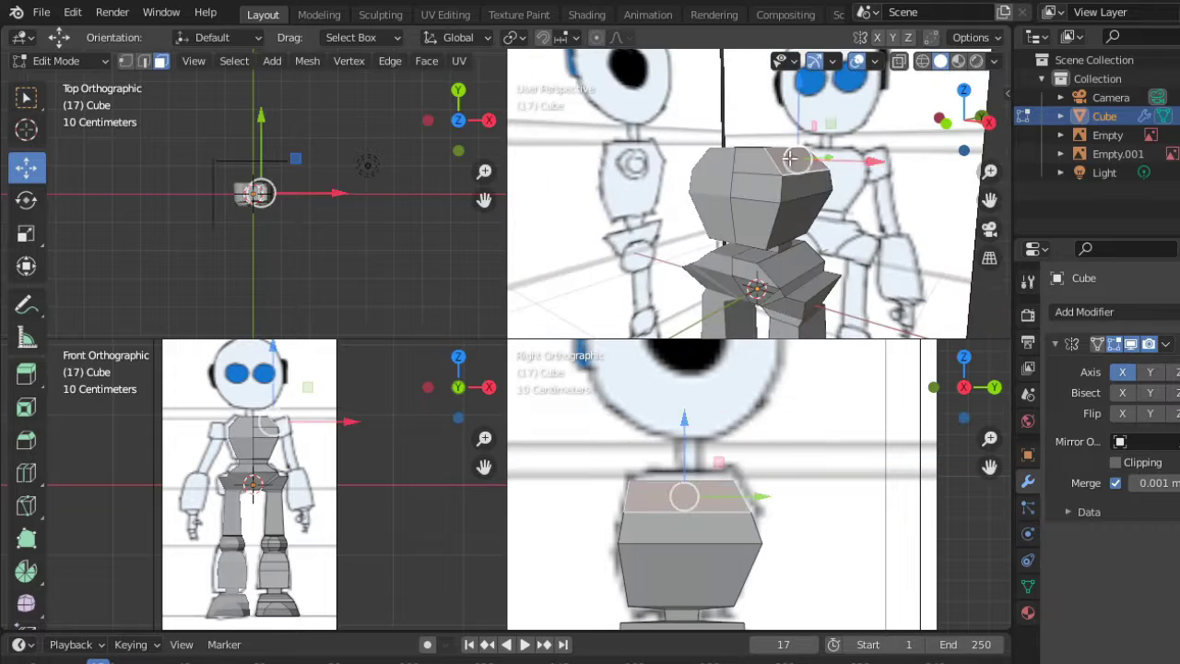
Step: Extrude the shoulder face again, rotating it around Z and moving it into place
{"action": "key", "text": "e"}
{"action": "left_click", "coordinate": [824, 132]}
{"action": "key", "text": "r"}
{"action": "key", "text": "z"}
{"action": "key", "text": "g"}
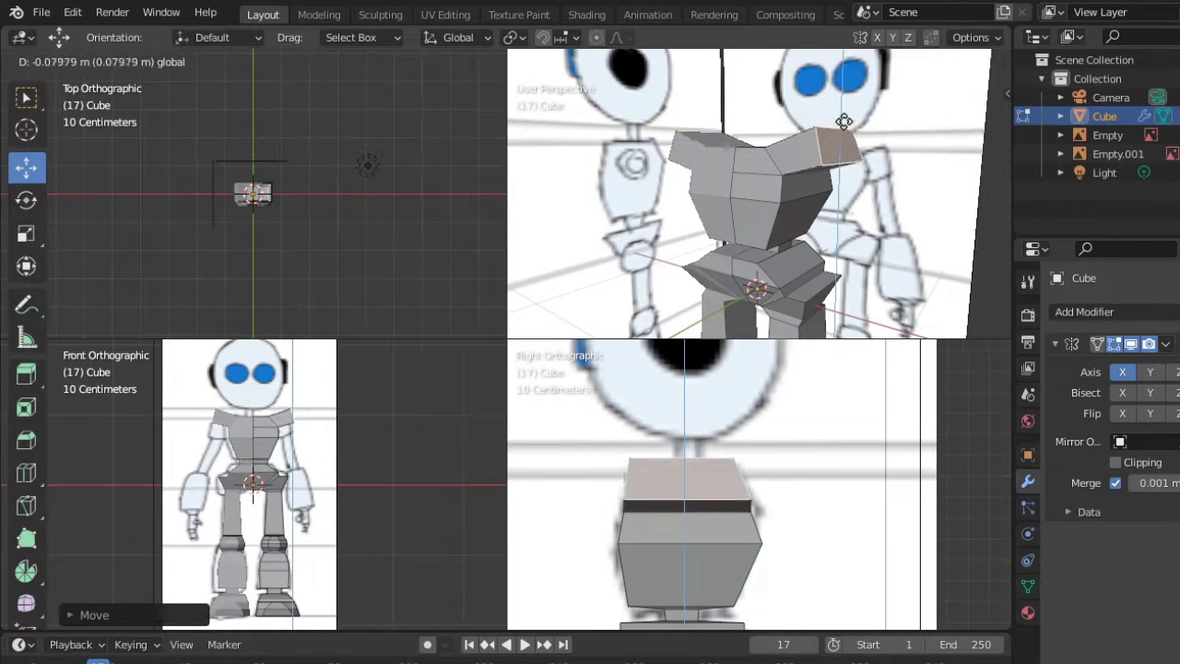
{"action": "left_click", "coordinate": [834, 129]}
{"action": "scroll", "coordinate": [812, 185], "scroll_direction": "up", "scroll_amount": 3}
{"action": "middle_click_drag", "start_coordinate": [812, 185], "coordinate": [769, 150]}
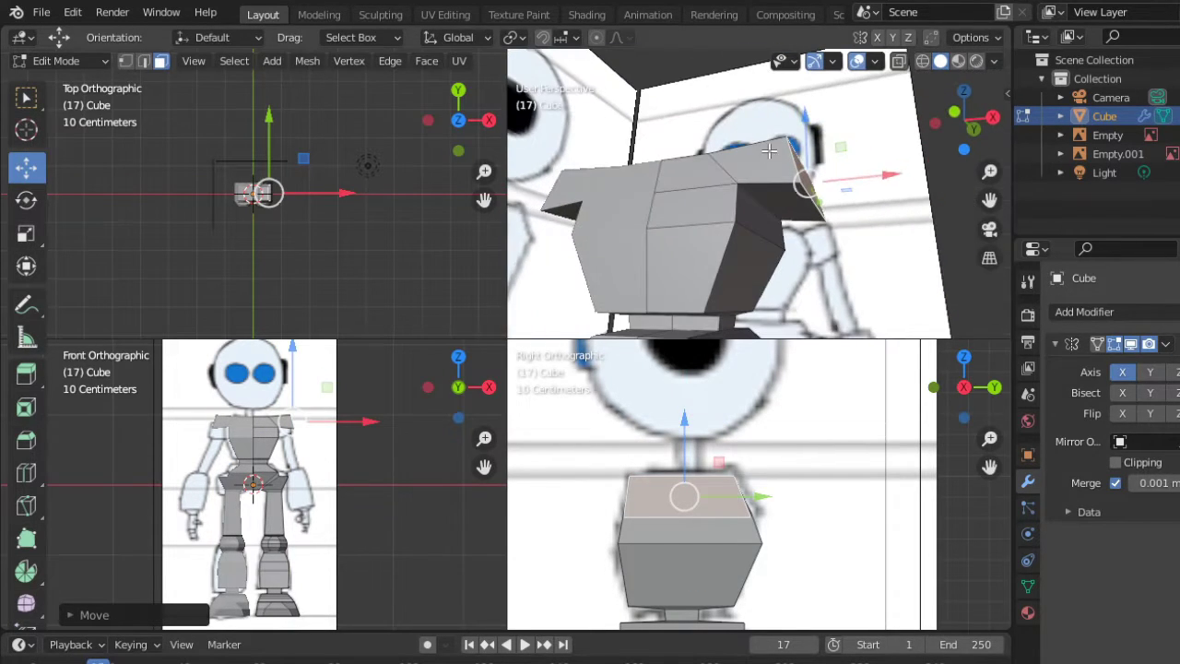
Step: Extrude an angled arm piece from the shoulder in front view and position it
{"action": "left_click", "coordinate": [28, 445]}
{"action": "mouse_move", "coordinate": [738, 212]}
{"action": "middle_mouse_down"}
{"action": "mouse_move", "coordinate": [728, 221]}
{"action": "mouse_move", "coordinate": [759, 256]}
{"action": "middle_mouse_up"}
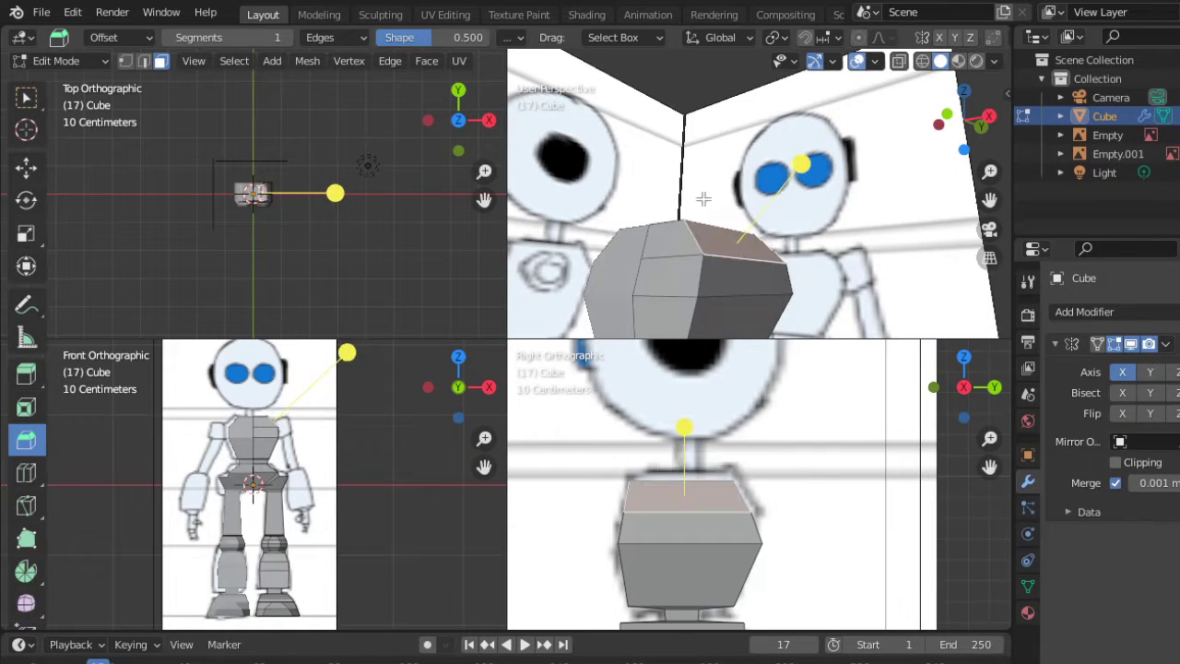
{"action": "key", "text": "KP_1"}
{"action": "key", "text": "e"}
{"action": "left_click", "coordinate": [873, 135]}
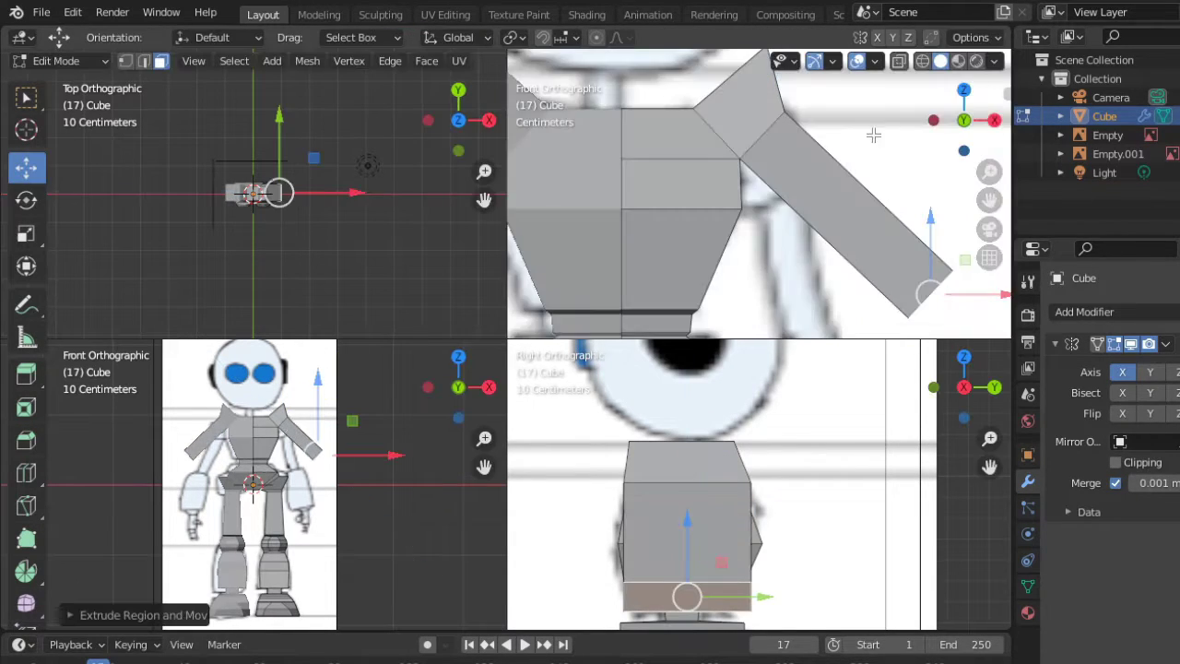
{"action": "scroll", "coordinate": [873, 136], "scroll_direction": "down", "scroll_amount": 3}
{"action": "key", "text": "g"}
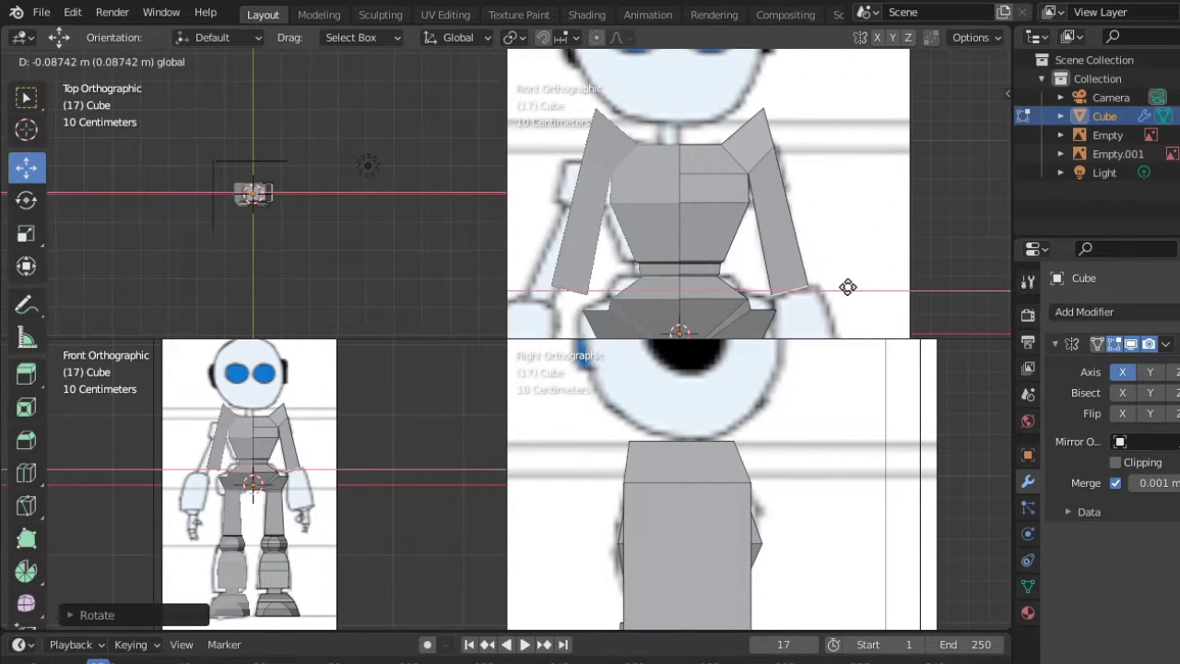
{"action": "left_click", "coordinate": [847, 286]}
Step: Add and scale a loop cut across the arm, then undo it with Ctrl+Z
{"action": "key", "text": "ctrl+r"}
{"action": "left_click", "coordinate": [724, 152]}
{"action": "left_click", "coordinate": [26, 472]}
{"action": "left_click", "coordinate": [765, 172]}
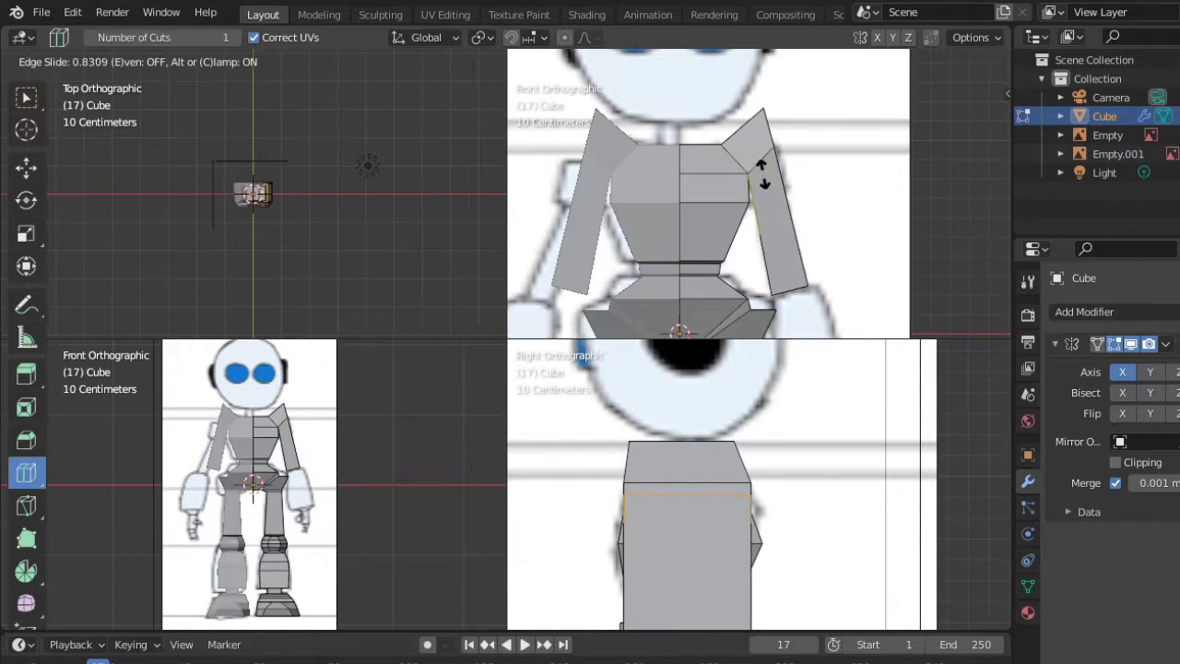
{"action": "scroll", "coordinate": [765, 172], "scroll_direction": "up", "scroll_amount": 5}
{"action": "key", "text": "shift+z"}
{"action": "key", "text": "s"}
{"action": "left_click", "coordinate": [827, 125]}
{"action": "mouse_move", "coordinate": [827, 125]}
{"action": "middle_mouse_down"}
{"action": "mouse_move", "coordinate": [830, 156]}
{"action": "mouse_move", "coordinate": [755, 199]}
{"action": "mouse_move", "coordinate": [790, 154]}
{"action": "mouse_move", "coordinate": [637, 134]}
{"action": "mouse_move", "coordinate": [732, 171]}
{"action": "middle_mouse_up"}
{"action": "key", "text": "grave"}
{"action": "key", "text": "ctrl+z"}
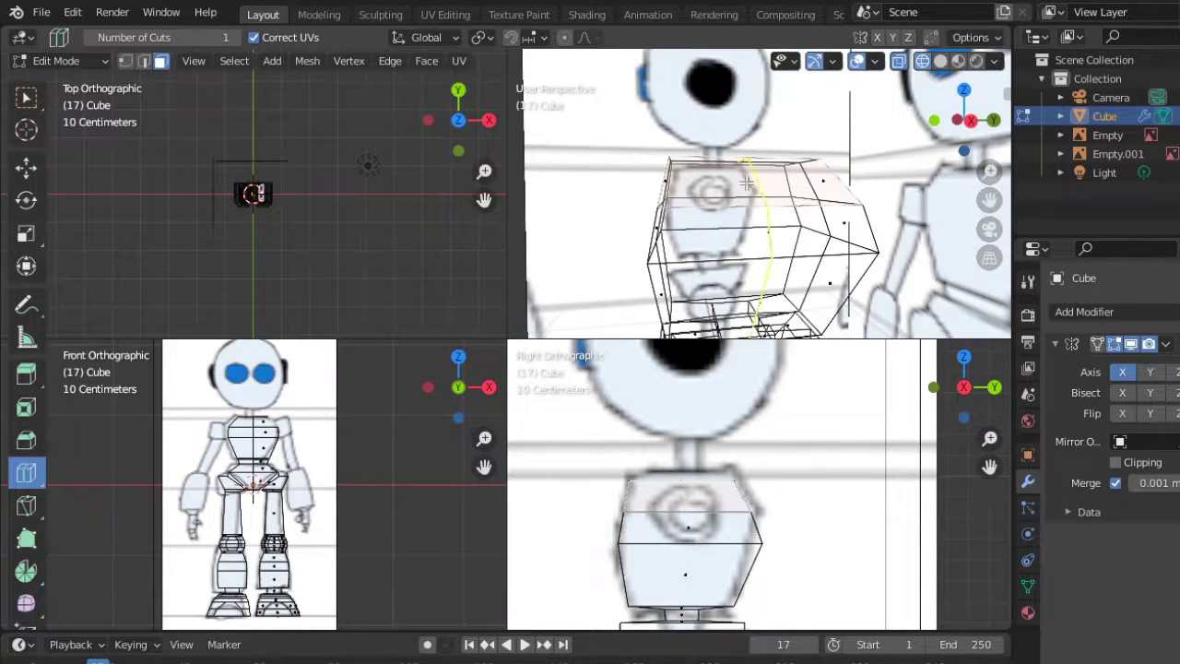
Step: Inset the chest's side face in the right side view
{"action": "key", "text": "Tab"}
{"action": "key", "text": "Tab"}
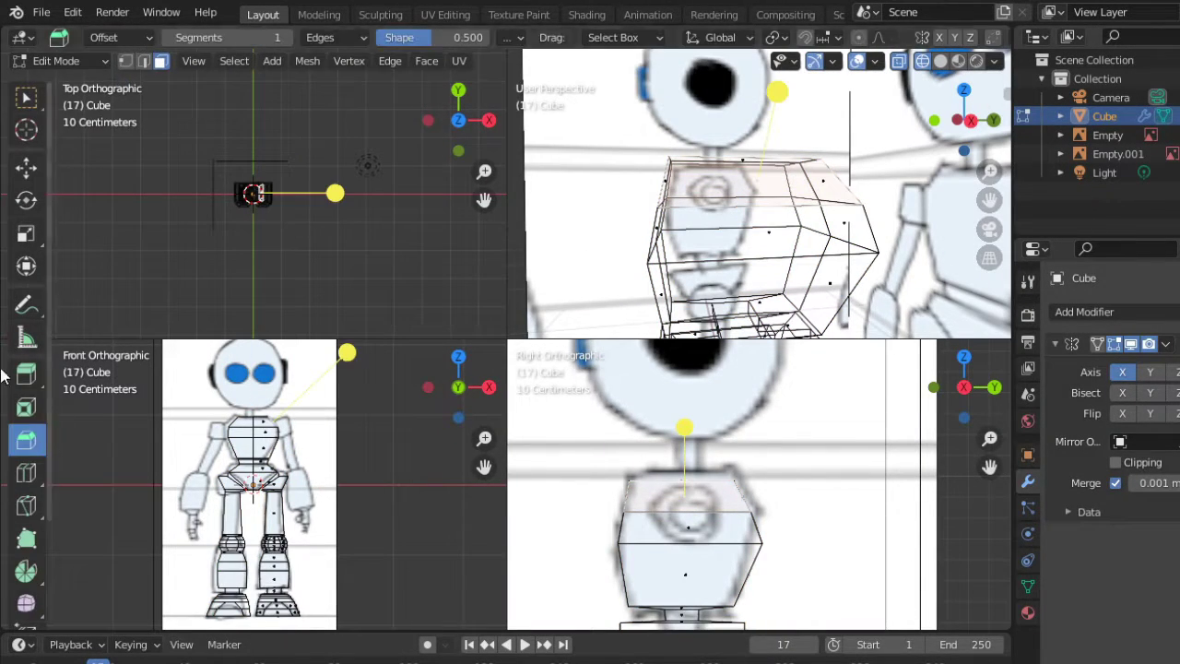
{"action": "left_click", "coordinate": [26, 407]}
{"action": "key", "text": "x"}
{"action": "left_click", "coordinate": [817, 185]}
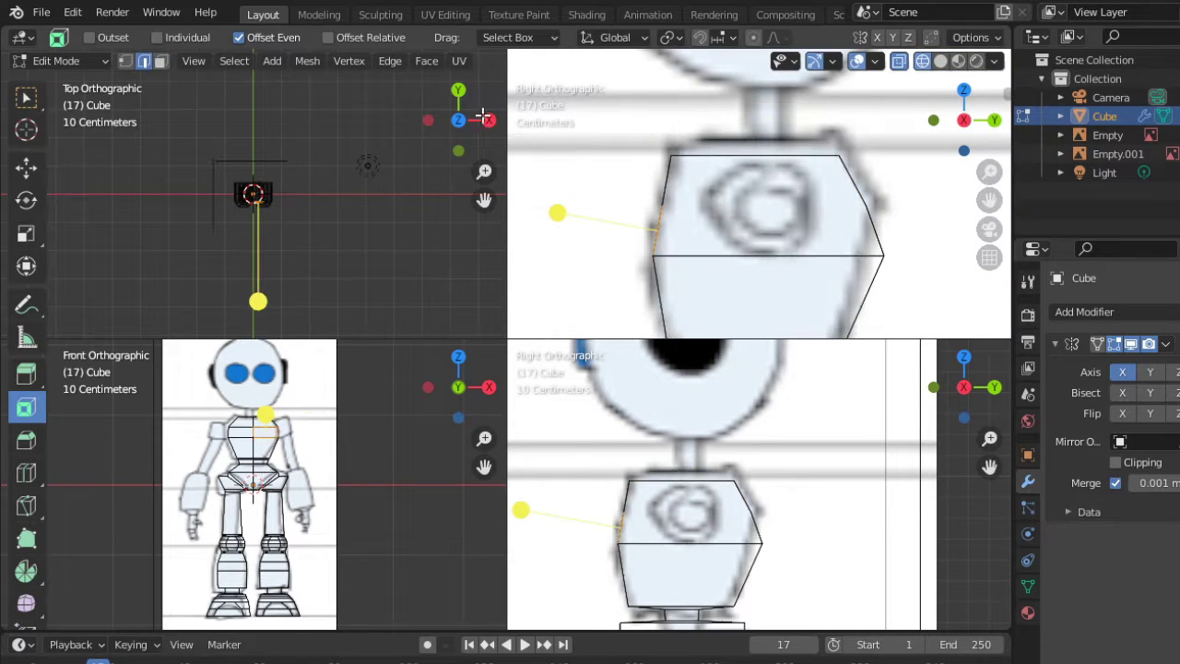
{"action": "middle_click_drag", "start_coordinate": [591, 157], "coordinate": [681, 218]}
{"action": "middle_click_drag", "start_coordinate": [835, 205], "coordinate": [784, 184]}
{"action": "key", "text": "shift+z"}
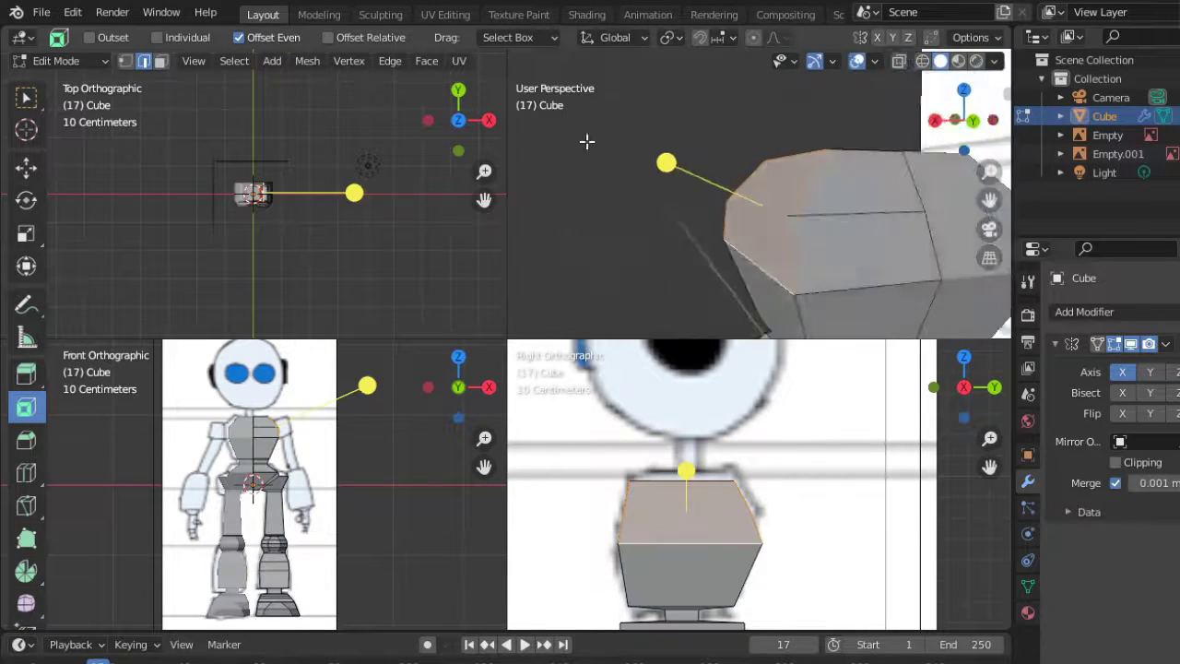
{"action": "key", "text": "KP_3"}
{"action": "left_click_drag", "start_coordinate": [762, 164], "coordinate": [782, 197]}
Step: Scale the inset face front to back and add new loops around the chest
{"action": "key", "text": "alt+z"}
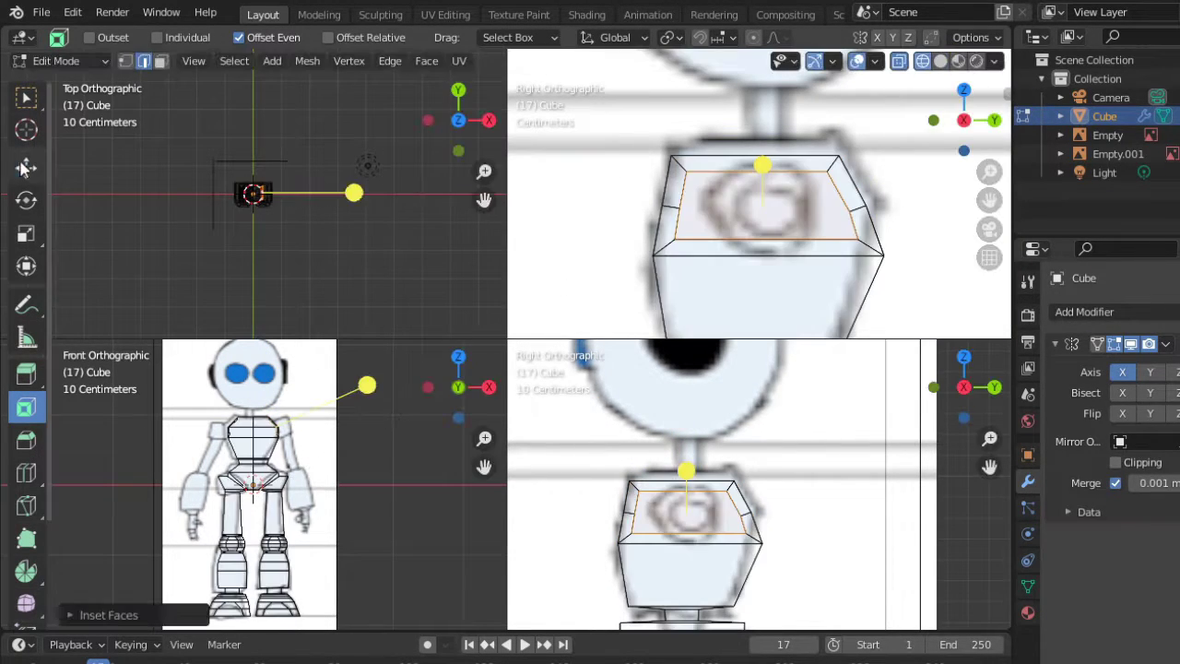
{"action": "key", "text": "s"}
{"action": "left_click", "coordinate": [883, 182]}
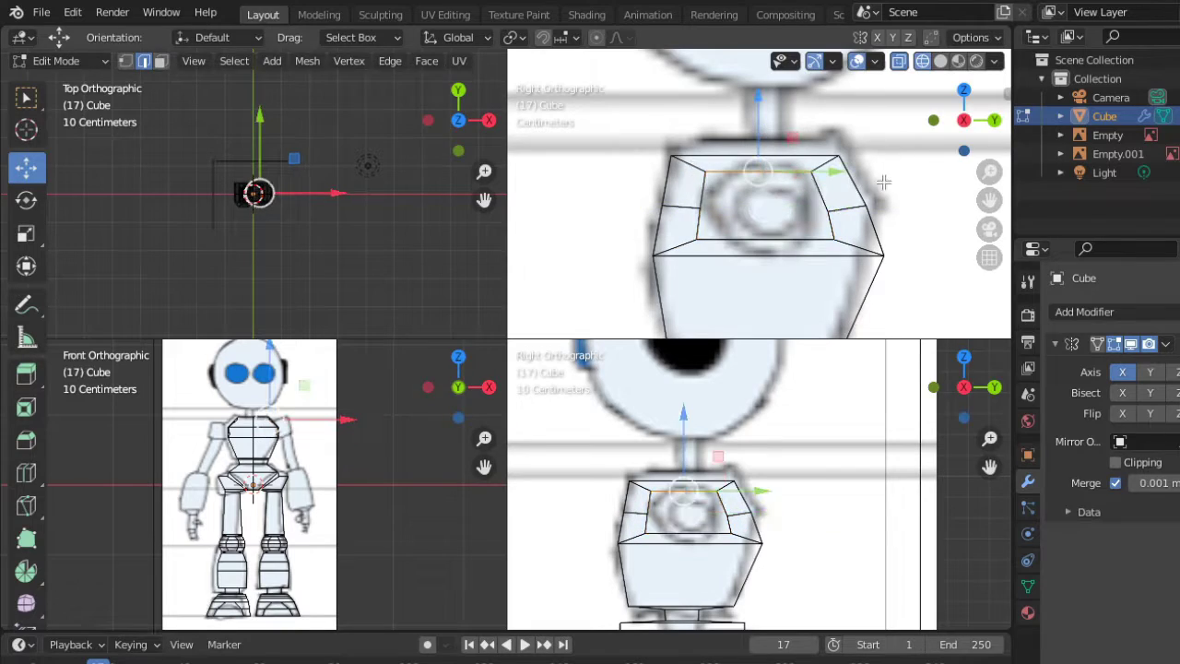
{"action": "left_click", "coordinate": [830, 213]}
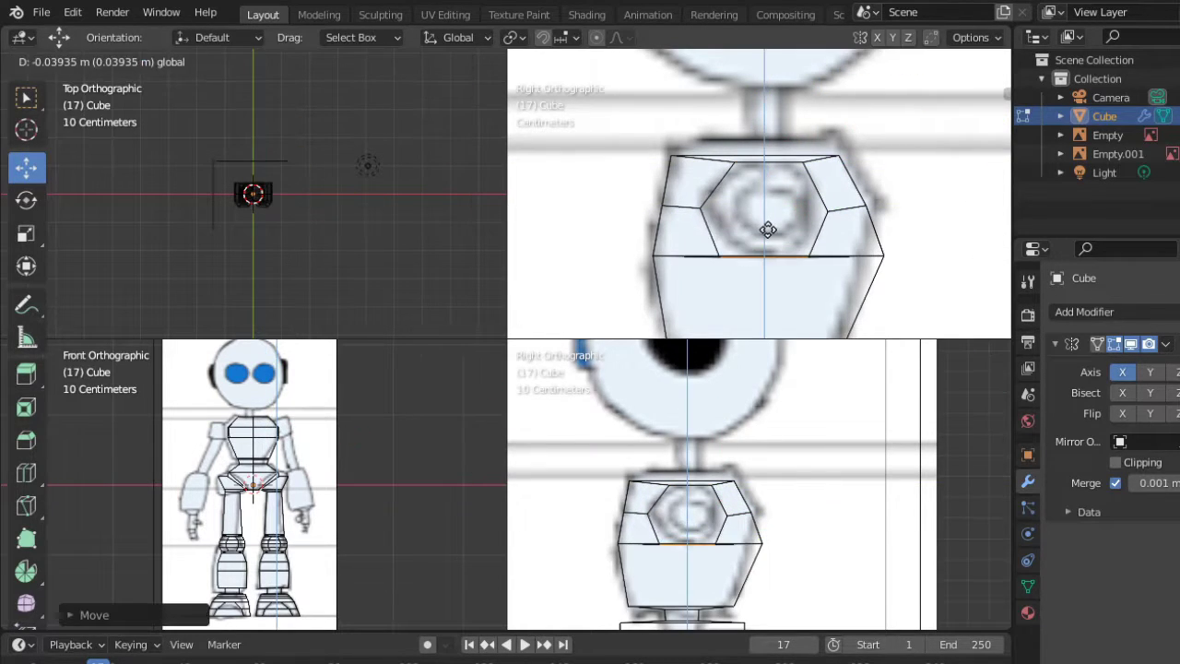
{"action": "left_click_drag", "start_coordinate": [712, 218], "coordinate": [735, 233]}
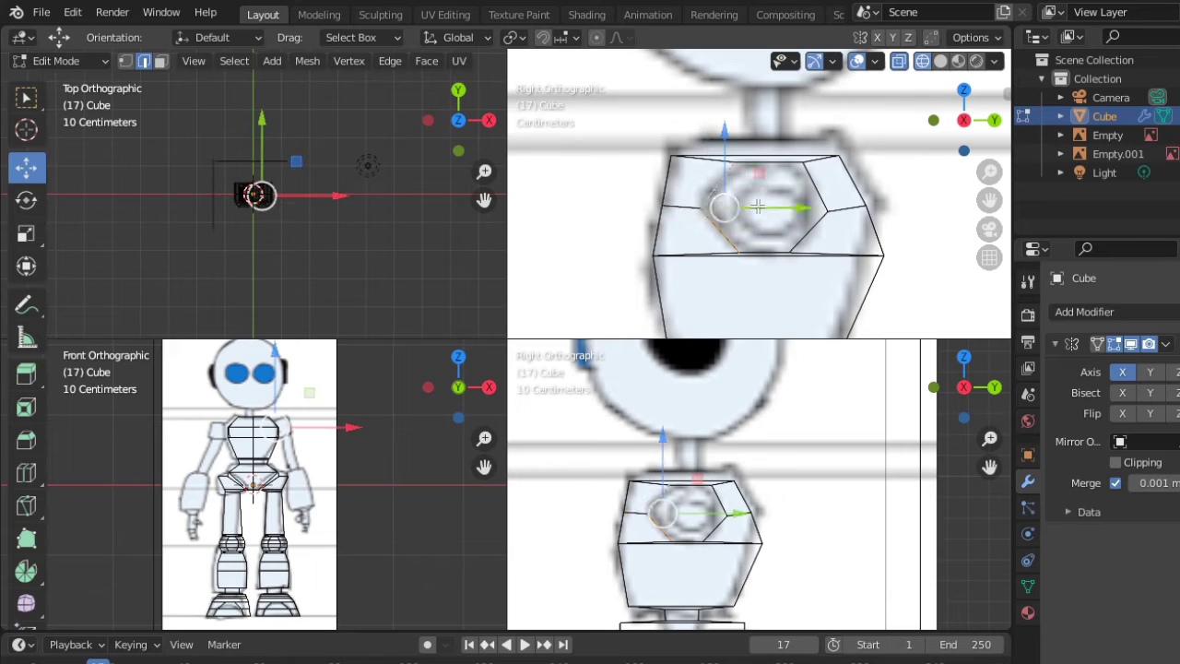
{"action": "left_click", "coordinate": [25, 472]}
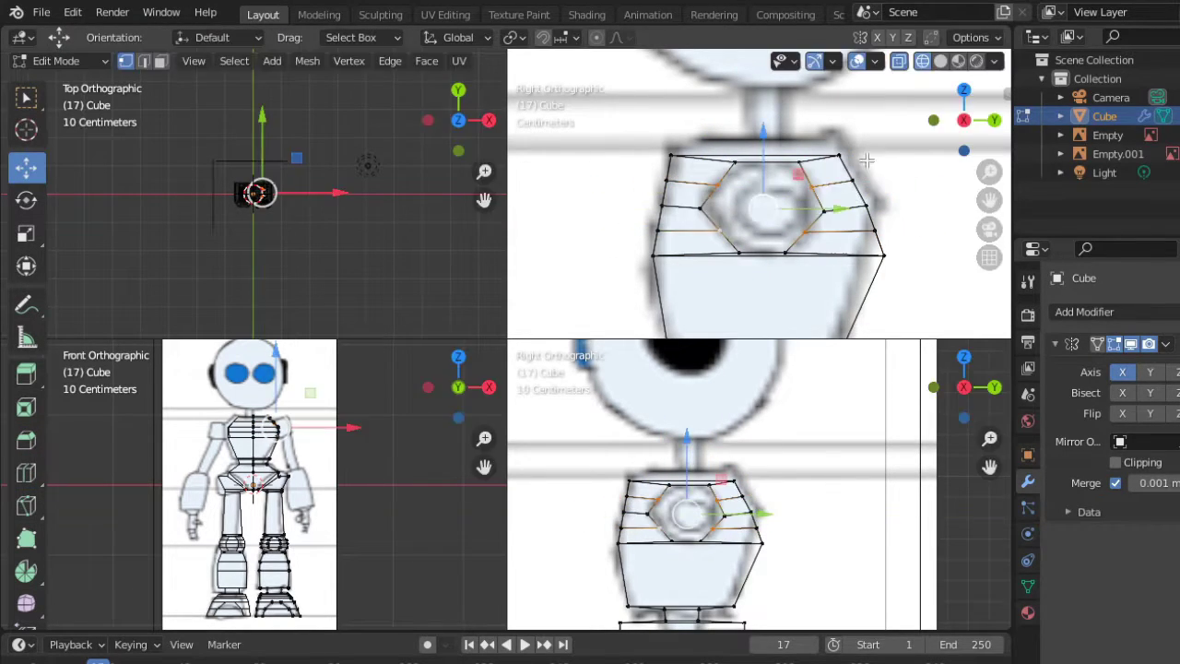
{"action": "left_click", "coordinate": [994, 112]}
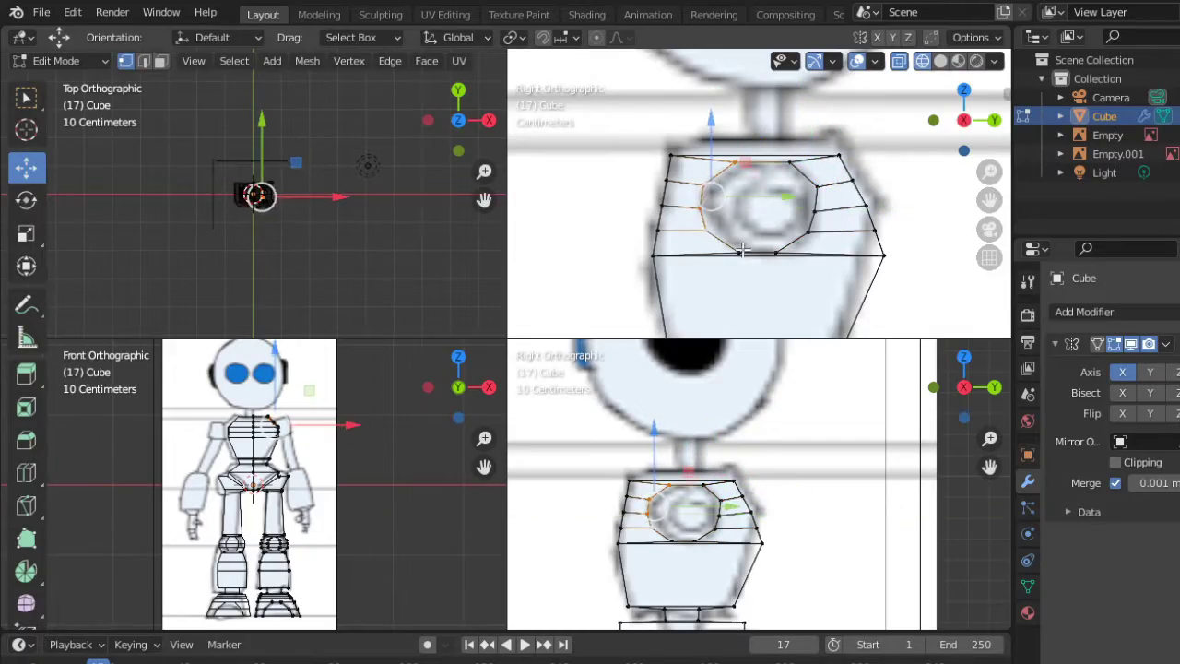
Step: Select the shoulder faces on the chest side in face mode
{"action": "left_click_drag", "start_coordinate": [743, 249], "coordinate": [759, 249]}
{"action": "middle_click_drag", "start_coordinate": [759, 249], "coordinate": [619, 311]}
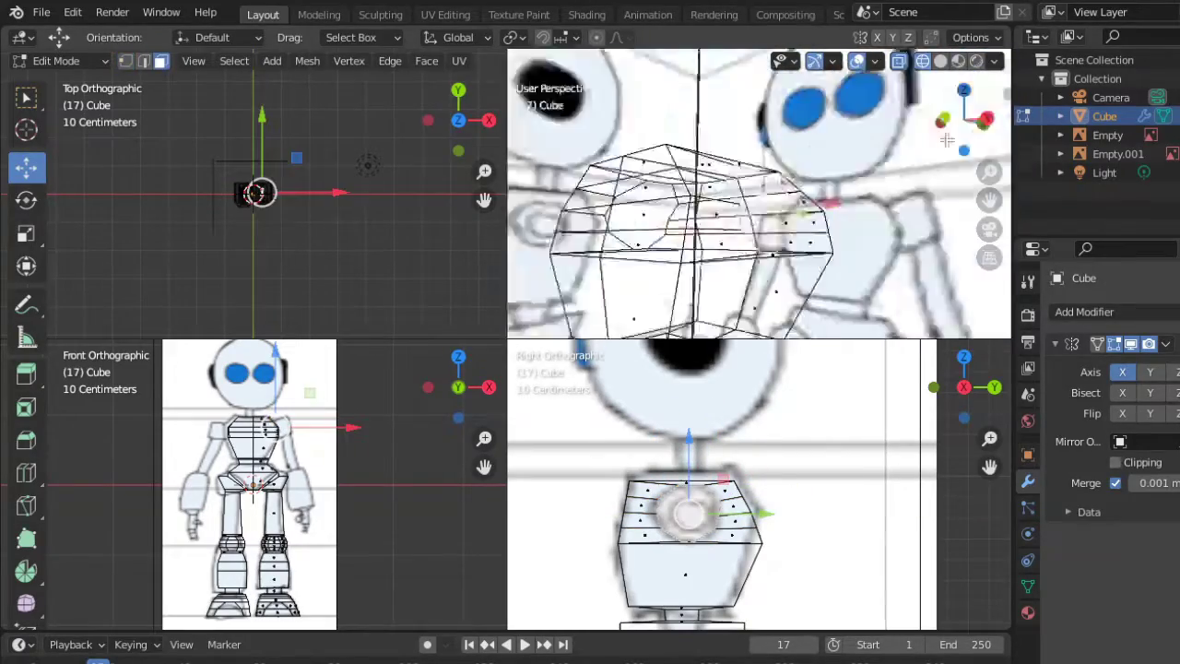
{"action": "key", "text": "e"}
{"action": "left_click", "coordinate": [767, 189]}
{"action": "mouse_move", "coordinate": [767, 188]}
{"action": "middle_mouse_down"}
{"action": "mouse_move", "coordinate": [790, 268]}
{"action": "mouse_move", "coordinate": [787, 207]}
{"action": "mouse_move", "coordinate": [873, 236]}
{"action": "mouse_move", "coordinate": [876, 218]}
{"action": "middle_mouse_up"}
Step: Select the shoulder face and tilt the upper arm along the reference drawing
{"action": "left_click", "coordinate": [874, 236]}
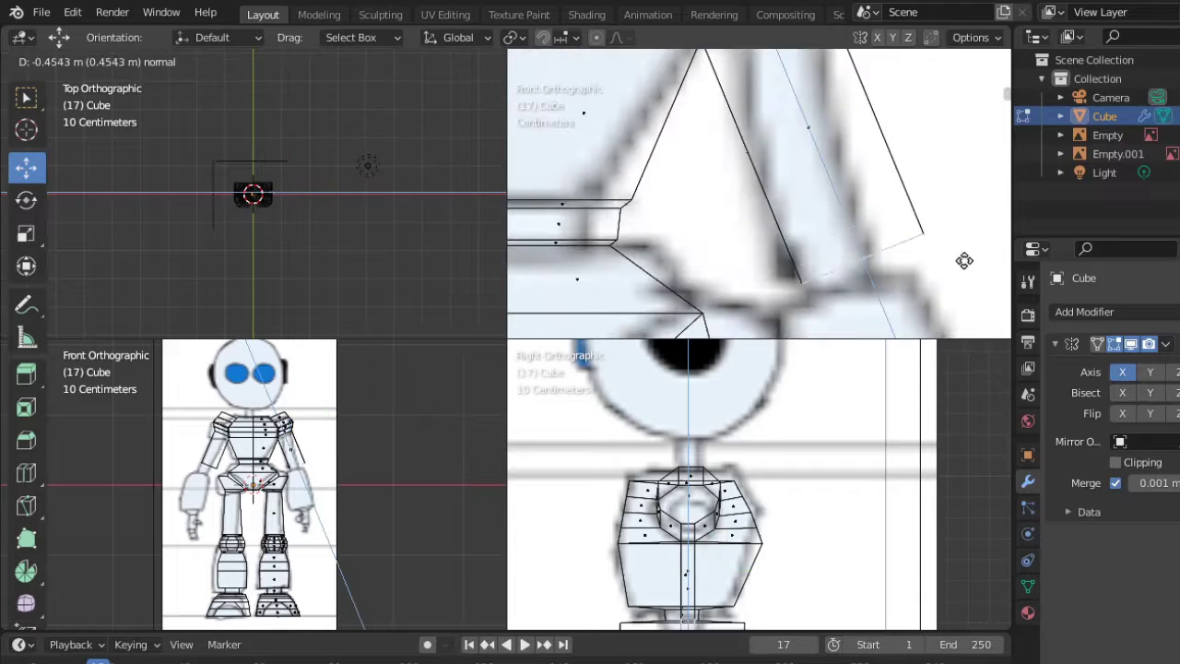
{"action": "scroll", "coordinate": [845, 229], "scroll_direction": "down", "scroll_amount": 2}
{"action": "key", "text": "r"}
{"action": "key", "text": "x"}
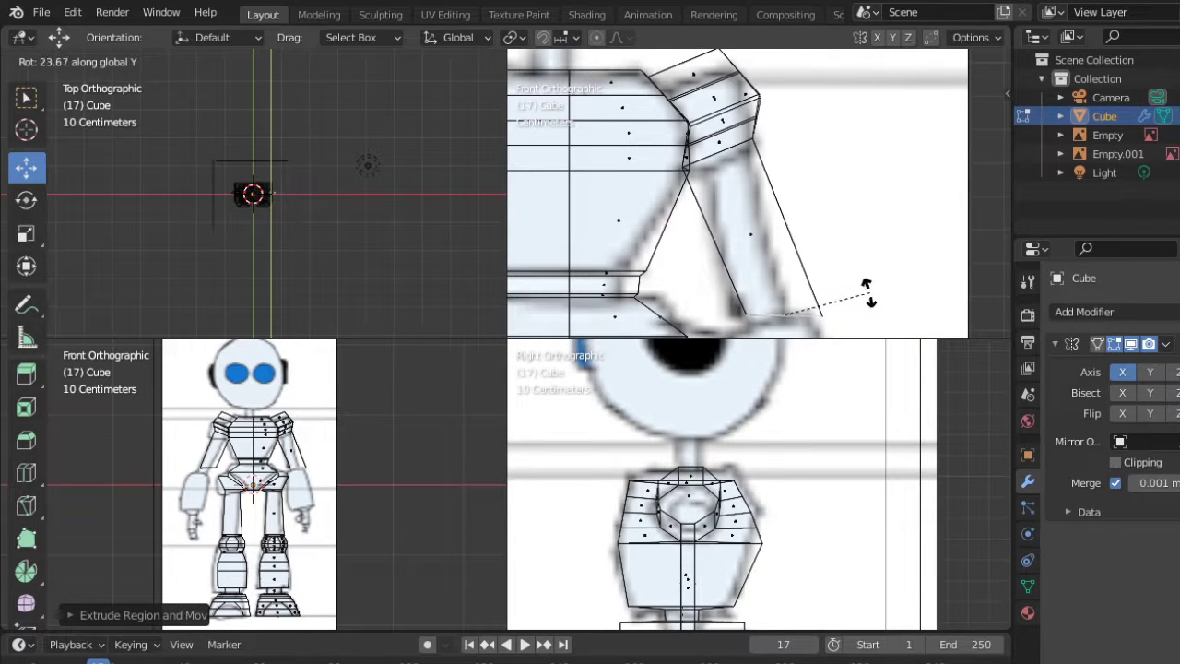
{"action": "left_click", "coordinate": [867, 290]}
Step: Cut an edge loop across the upper arm and narrow it along the X axis
{"action": "left_click", "coordinate": [26, 472]}
{"action": "left_click", "coordinate": [728, 161]}
{"action": "key", "text": "s"}
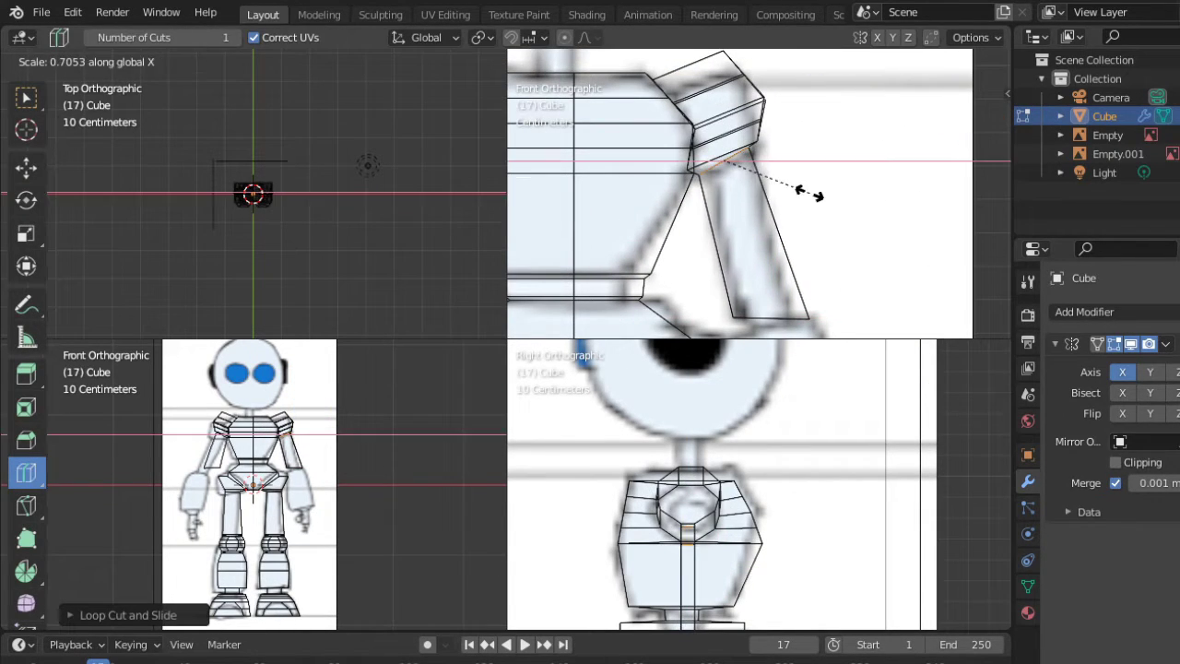
{"action": "right_click", "coordinate": [809, 194]}
{"action": "key", "text": "s"}
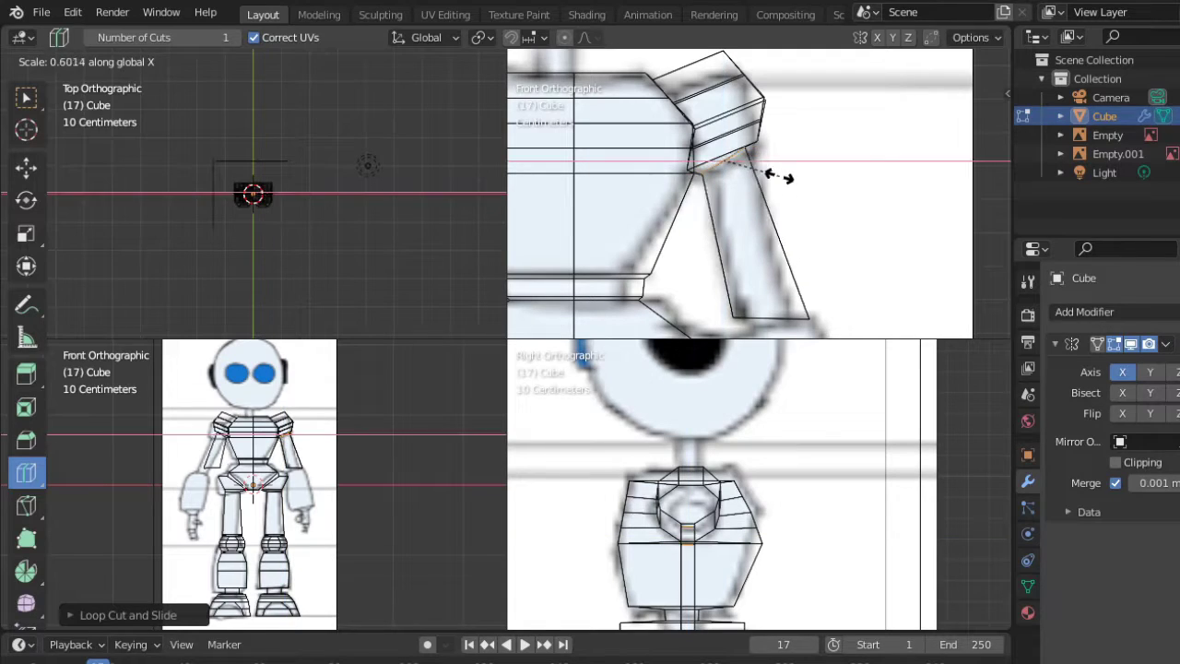
{"action": "right_click", "coordinate": [780, 176]}
{"action": "scroll", "coordinate": [779, 176], "scroll_direction": "up", "scroll_amount": 2}
{"action": "scroll", "coordinate": [812, 203], "scroll_direction": "up", "scroll_amount": 2}
{"action": "key", "text": "s"}
{"action": "key", "text": "x"}
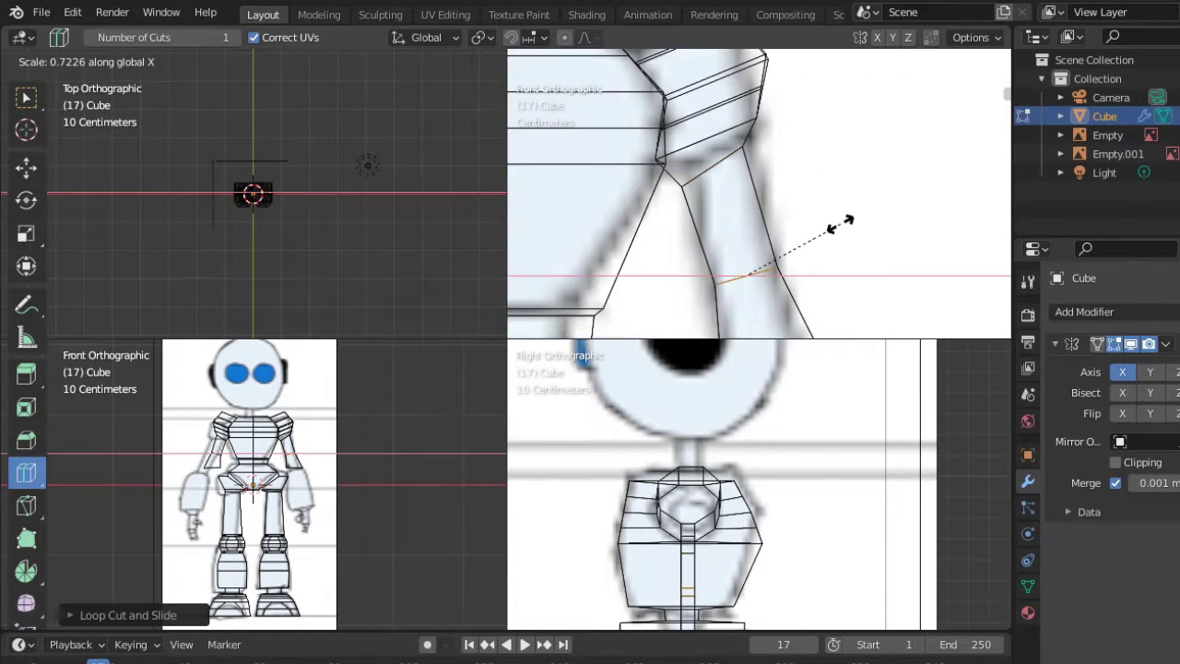
{"action": "left_click", "coordinate": [830, 230]}
{"action": "scroll", "coordinate": [811, 240], "scroll_direction": "down", "scroll_amount": 2}
{"action": "scroll", "coordinate": [785, 253], "scroll_direction": "up", "scroll_amount": 2}
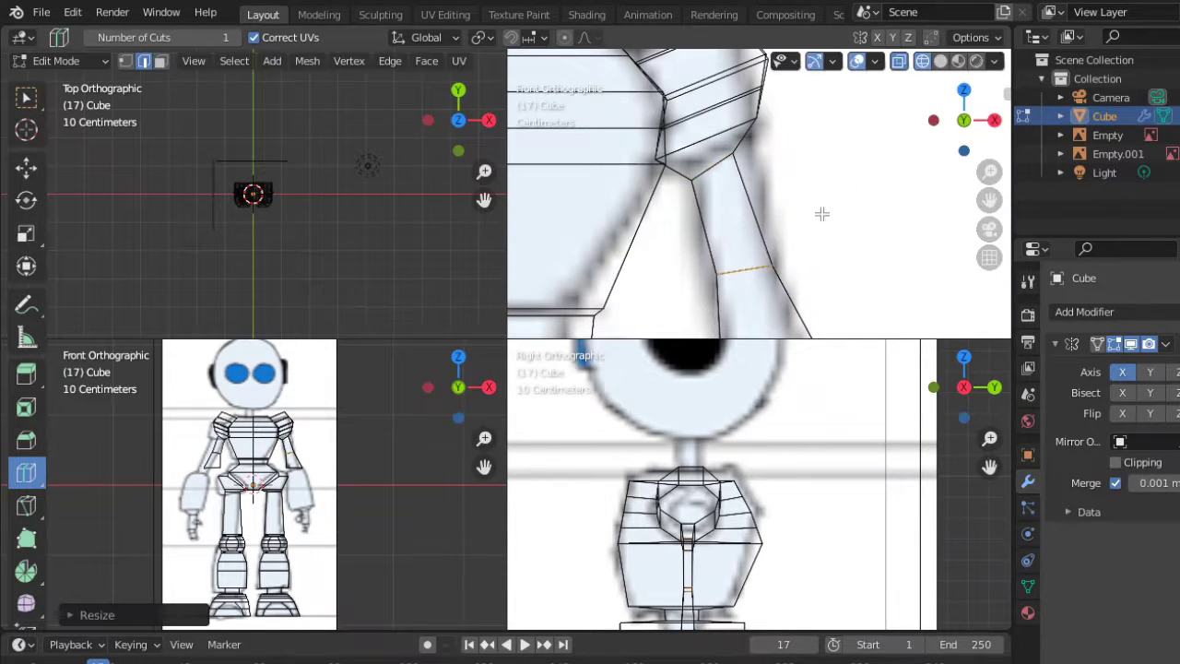
{"action": "scroll", "coordinate": [821, 214], "scroll_direction": "down", "scroll_amount": 2}
{"action": "key", "text": "shift+space"}
{"action": "key", "text": "g"}
{"action": "mouse_move", "coordinate": [654, 201]}
{"action": "middle_mouse_down"}
{"action": "mouse_move", "coordinate": [833, 174]}
{"action": "mouse_move", "coordinate": [731, 229]}
{"action": "mouse_move", "coordinate": [848, 247]}
{"action": "middle_mouse_up"}
Step: Scale the selected arm section in depth along Y and resize its loop
{"action": "key", "text": "s"}
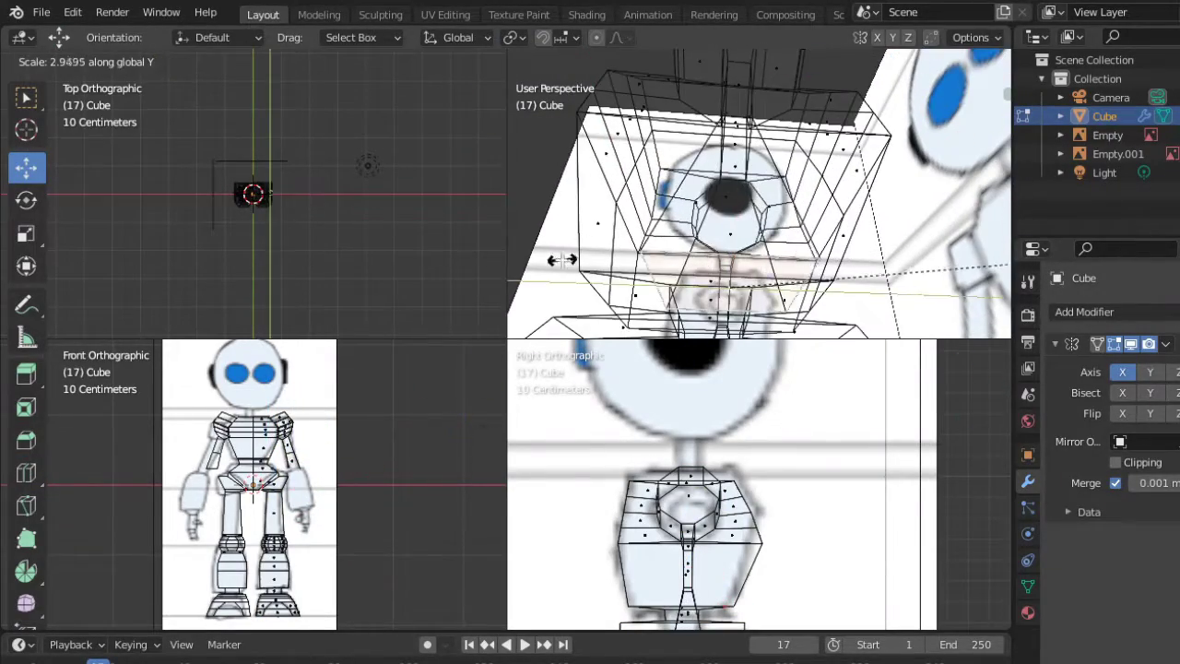
{"action": "left_click", "coordinate": [562, 260]}
{"action": "key", "text": "KP_1"}
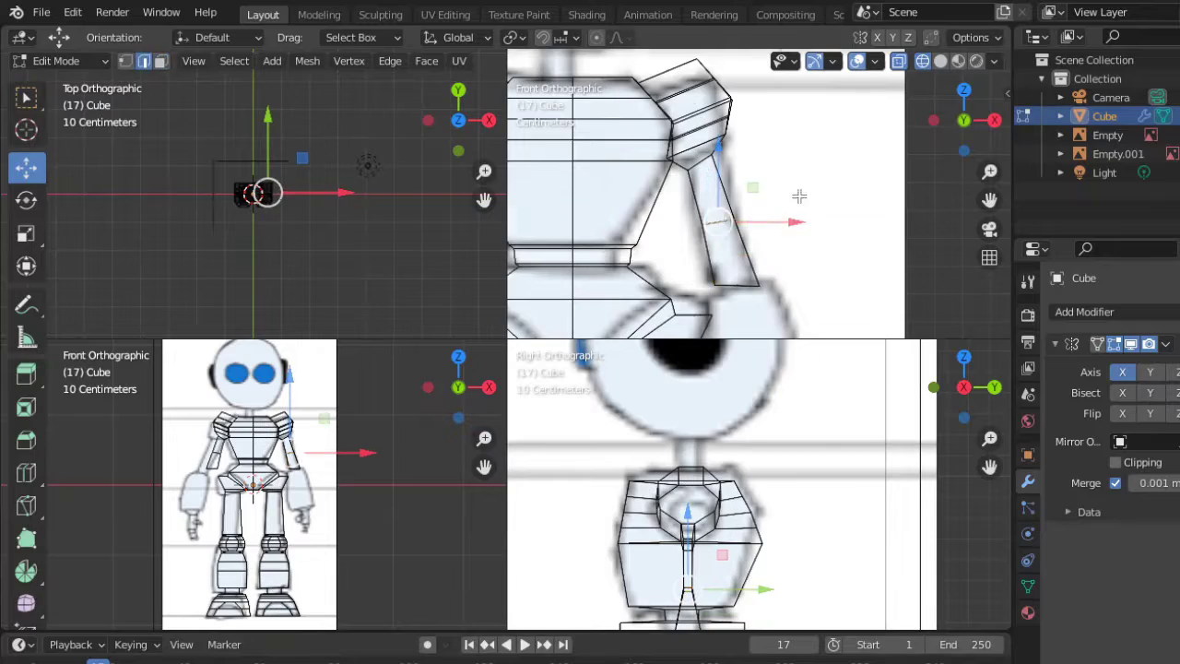
{"action": "key", "text": "s"}
{"action": "middle_click_drag", "start_coordinate": [798, 196], "coordinate": [728, 155]}
{"action": "left_click", "coordinate": [770, 180]}
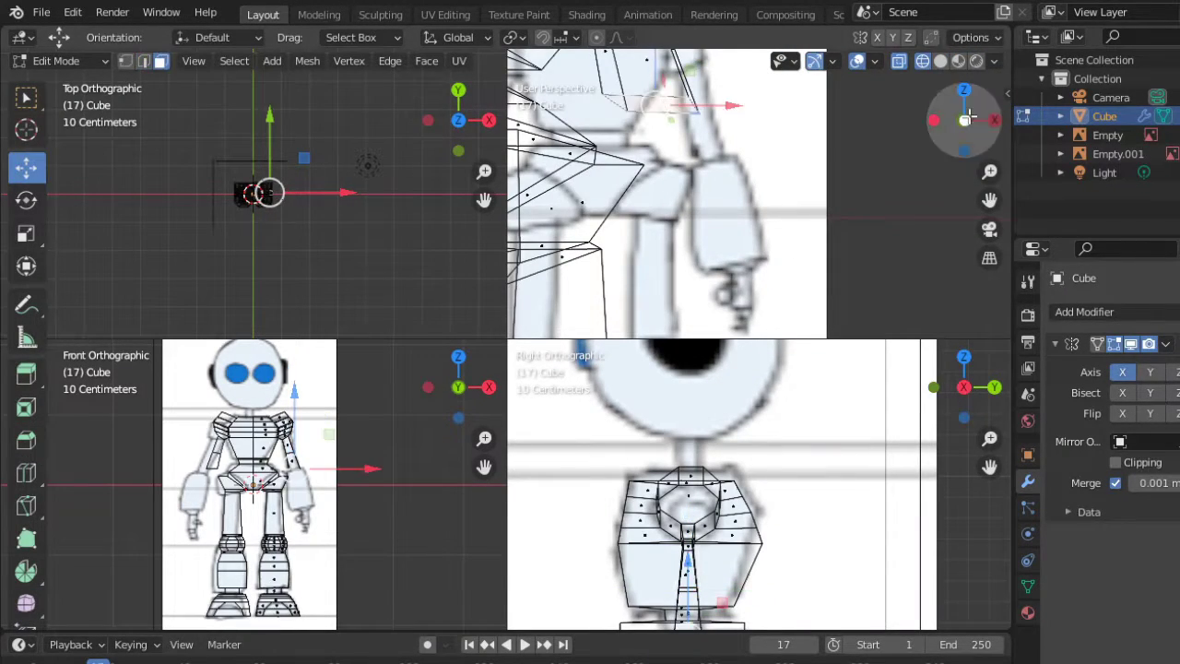
Step: Extrude the forearm down from the elbow and rotate it to match the reference
{"action": "left_click", "coordinate": [967, 116]}
{"action": "key", "text": "e"}
{"action": "left_click", "coordinate": [818, 293]}
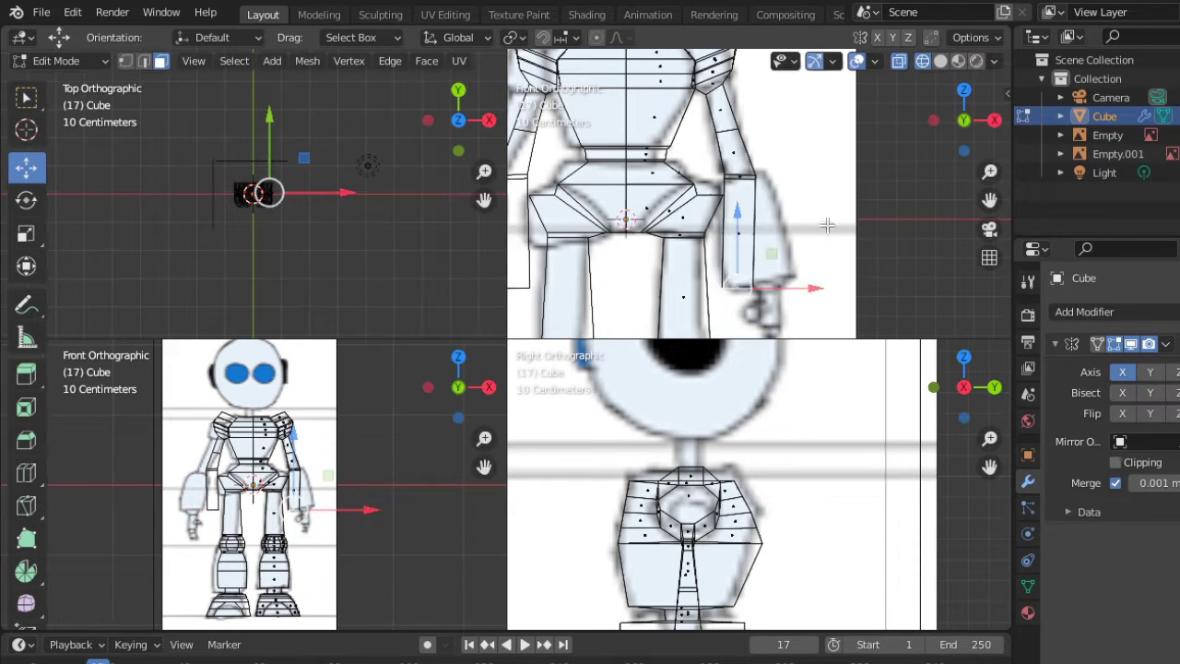
{"action": "left_click_drag", "start_coordinate": [964, 116], "coordinate": [975, 104]}
{"action": "left_click", "coordinate": [968, 111]}
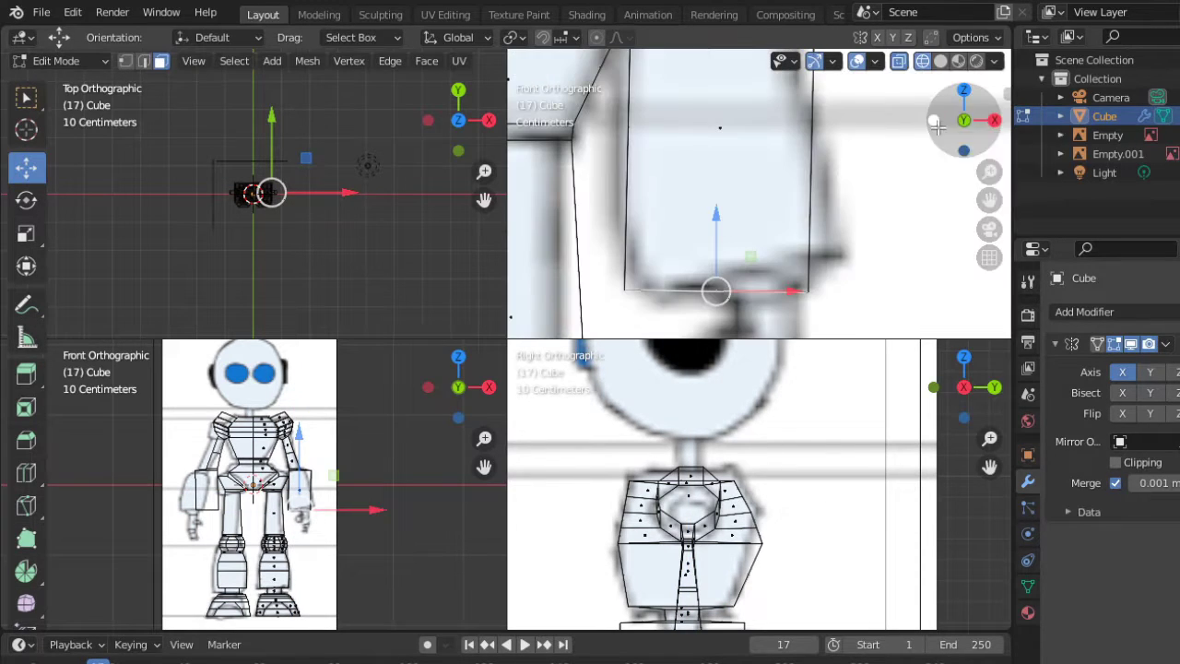
{"action": "key", "text": "r"}
{"action": "left_click", "coordinate": [935, 124]}
Step: Add an edge loop near the forearm's bottom and fit its outer edge and depth to the reference
{"action": "key", "text": "ctrl+r"}
{"action": "left_click", "coordinate": [713, 199]}
{"action": "key", "text": "g"}
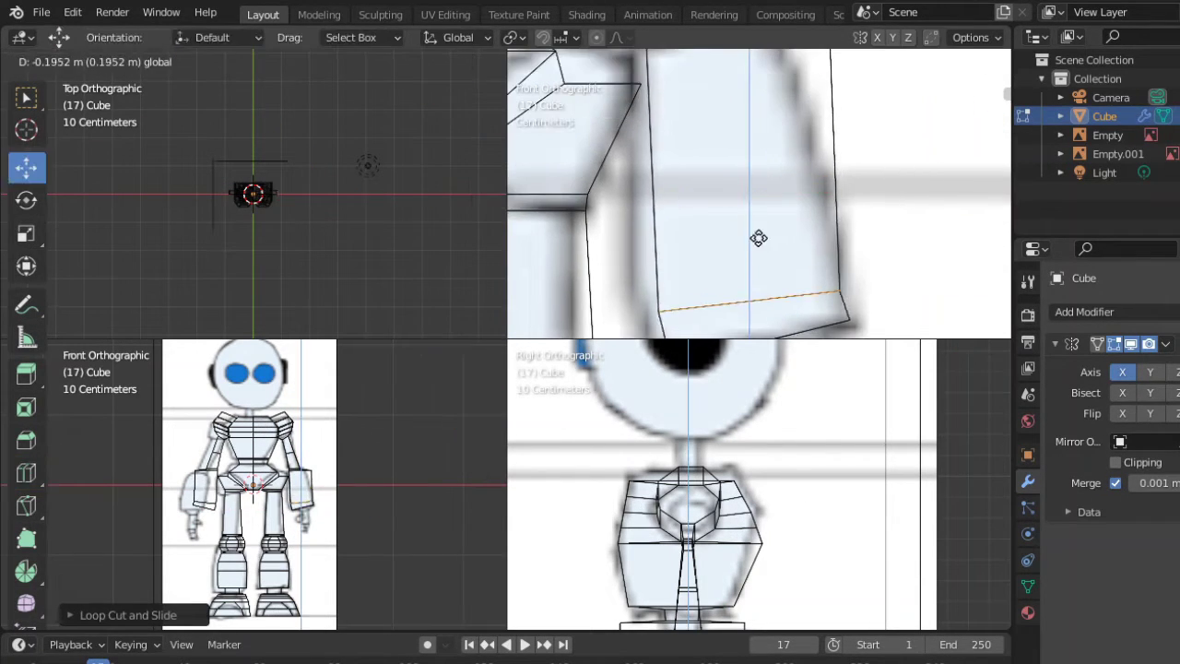
{"action": "left_click", "coordinate": [759, 237]}
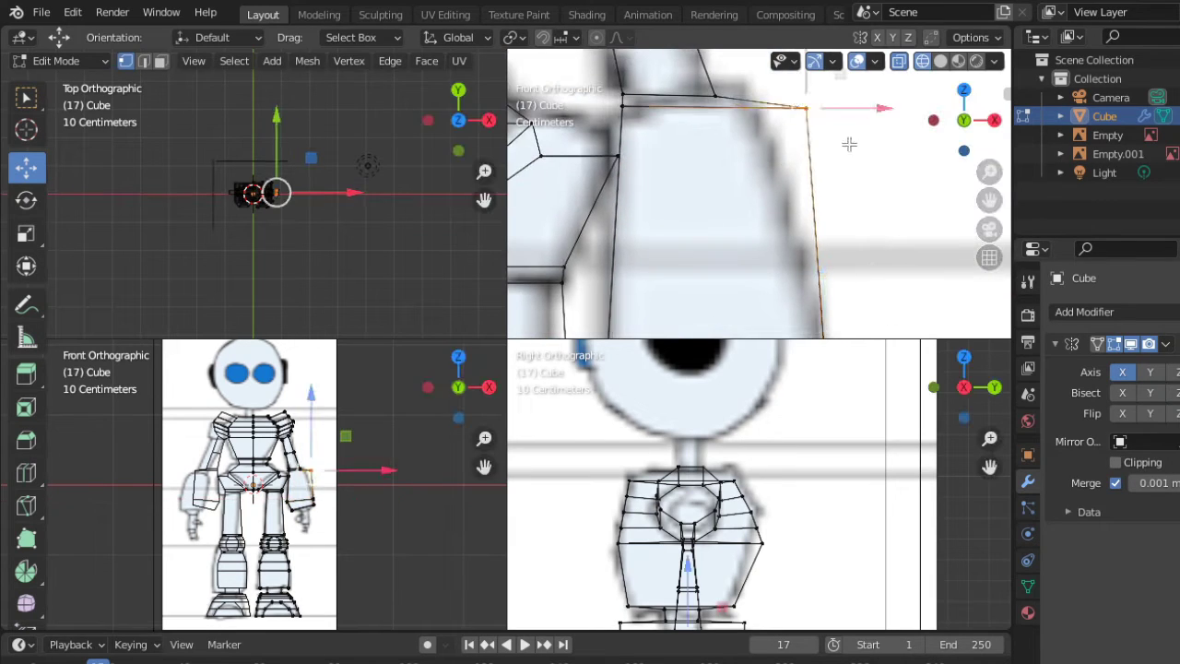
{"action": "left_click_drag", "start_coordinate": [717, 291], "coordinate": [882, 277]}
{"action": "key", "text": "KP_3"}
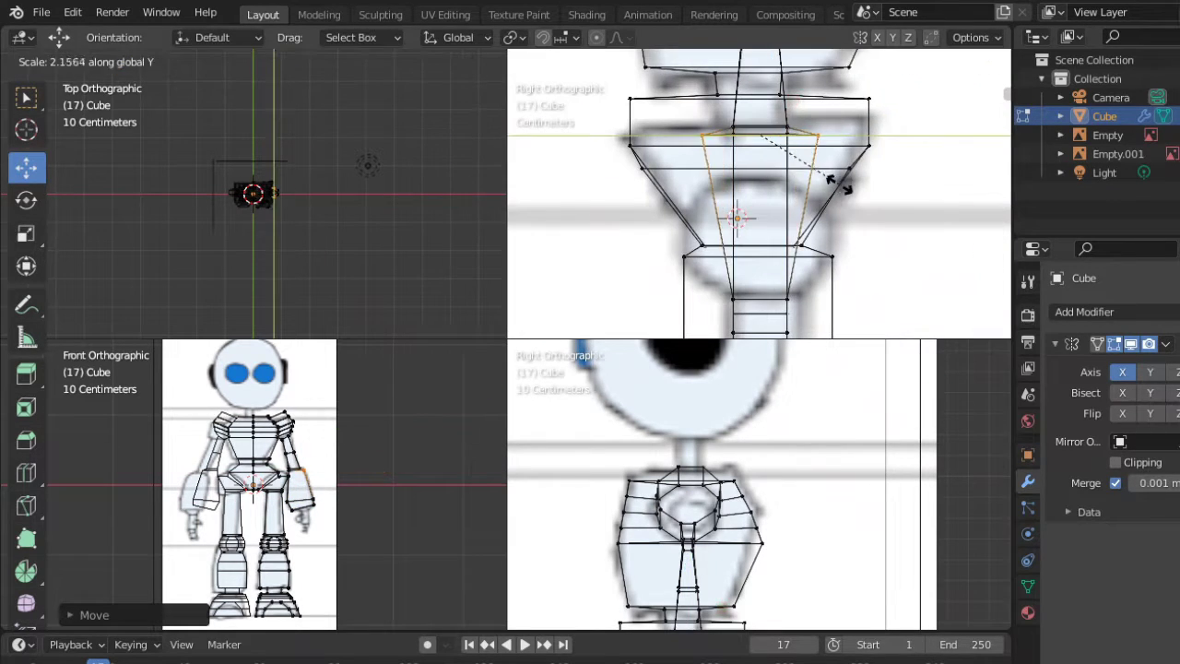
{"action": "middle_click_drag", "start_coordinate": [838, 179], "coordinate": [728, 145]}
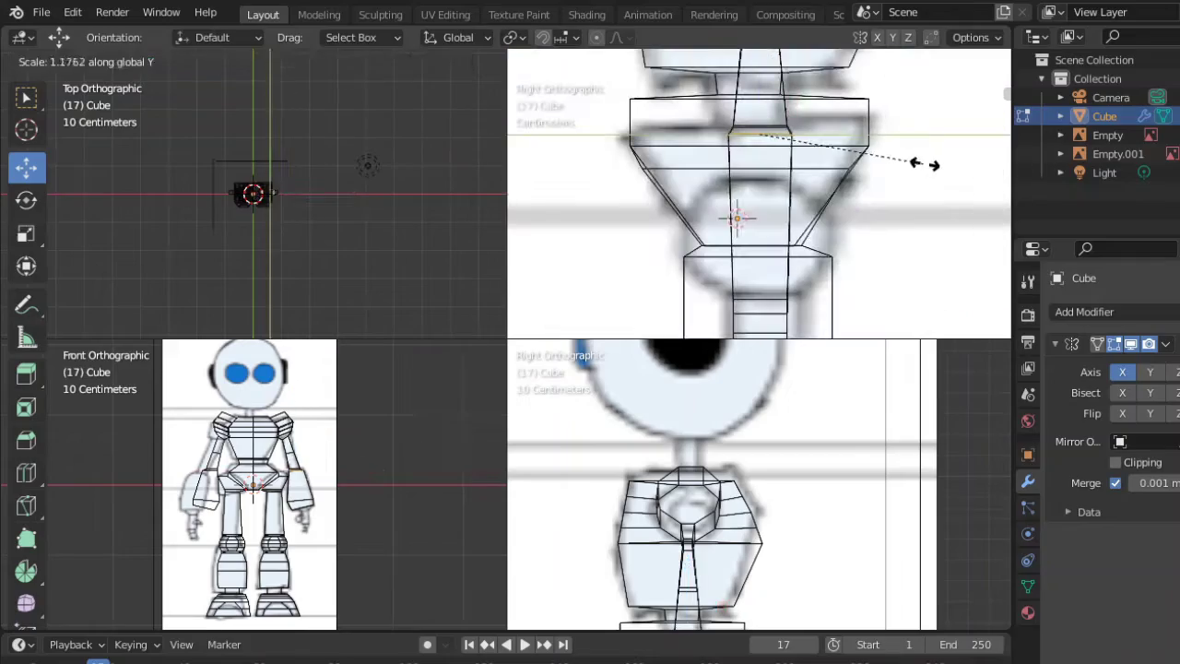
{"action": "left_click", "coordinate": [949, 124]}
{"action": "mouse_move", "coordinate": [949, 124]}
{"action": "middle_mouse_down"}
{"action": "mouse_move", "coordinate": [829, 224]}
{"action": "mouse_move", "coordinate": [804, 85]}
{"action": "mouse_move", "coordinate": [627, 246]}
{"action": "middle_mouse_up"}
{"action": "key", "text": "s"}
{"action": "left_click", "coordinate": [830, 224]}
{"action": "key", "text": "ctrl+z"}
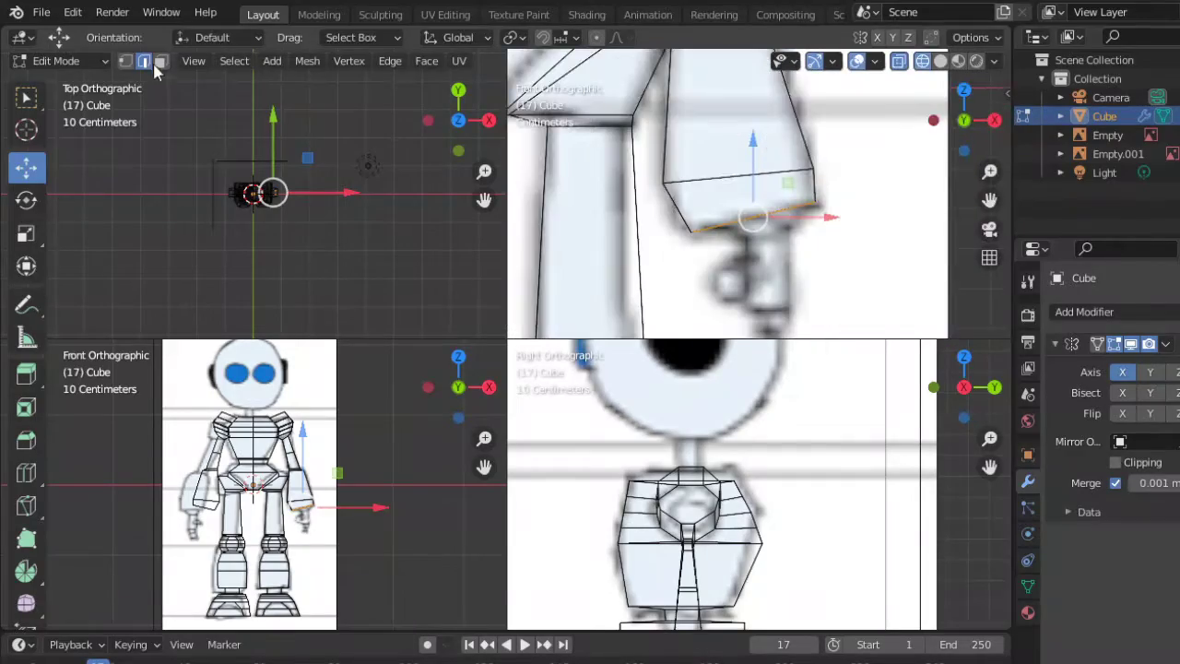
Step: From the side view, shift the selected arm geometry along the X axis
{"action": "key", "text": "KP_3"}
{"action": "key", "text": "g"}
{"action": "key", "text": "x"}
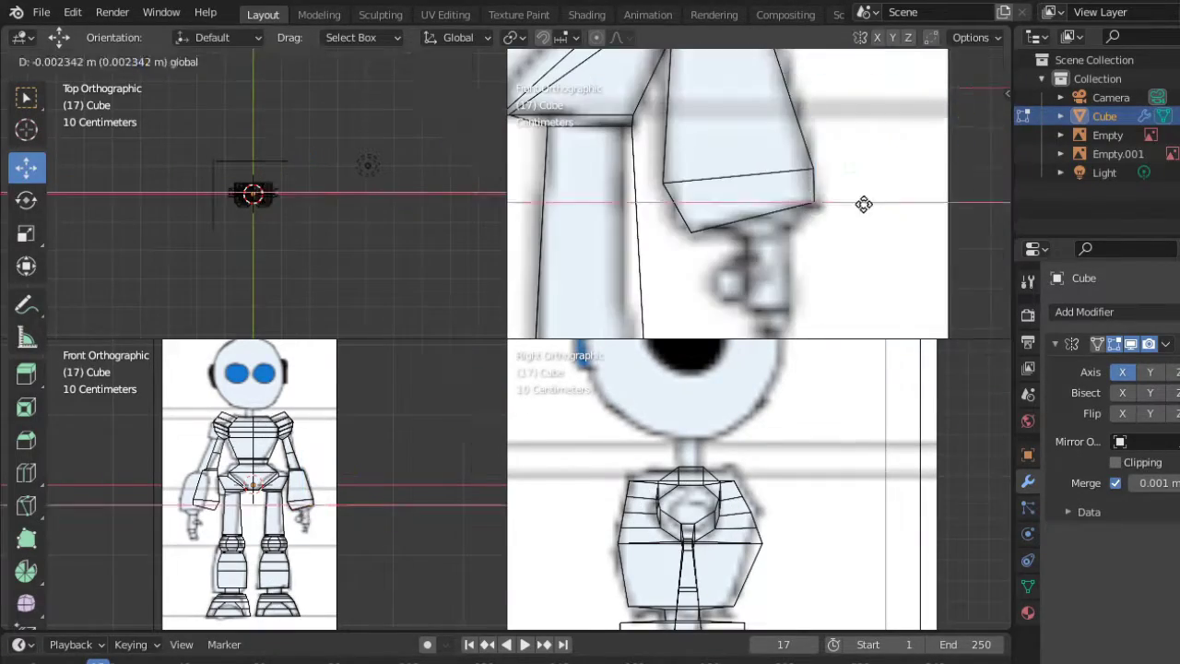
{"action": "left_click", "coordinate": [842, 235]}
{"action": "middle_click_drag", "start_coordinate": [842, 235], "coordinate": [674, 78]}
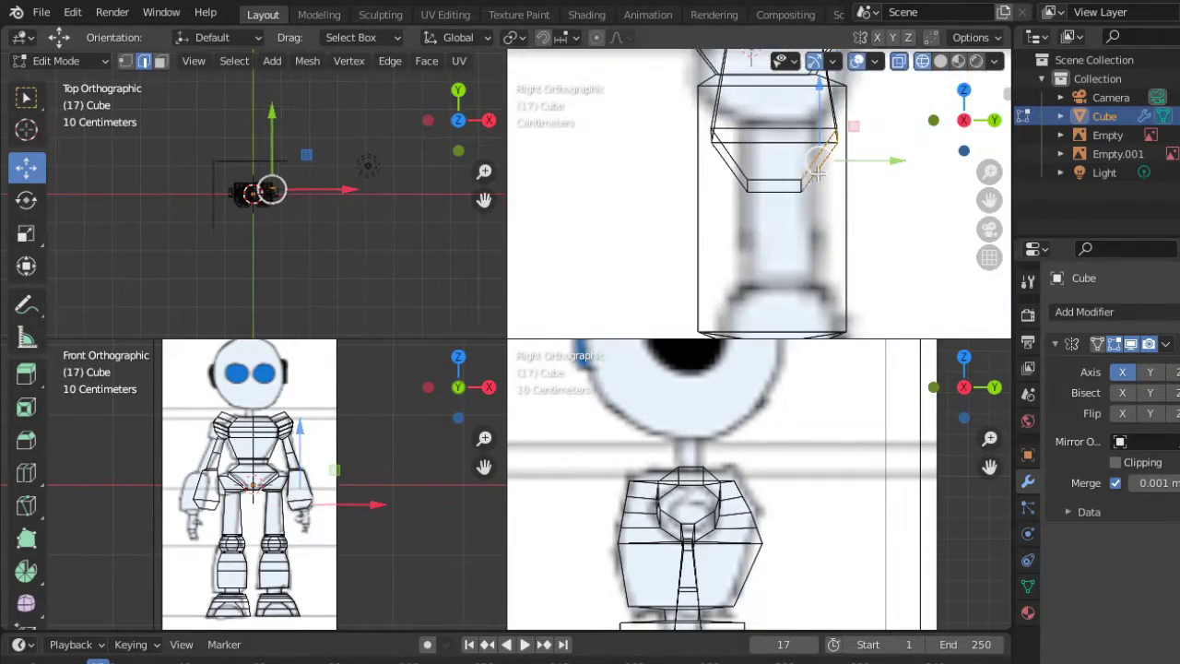
{"action": "key", "text": "g"}
{"action": "left_click", "coordinate": [866, 229]}
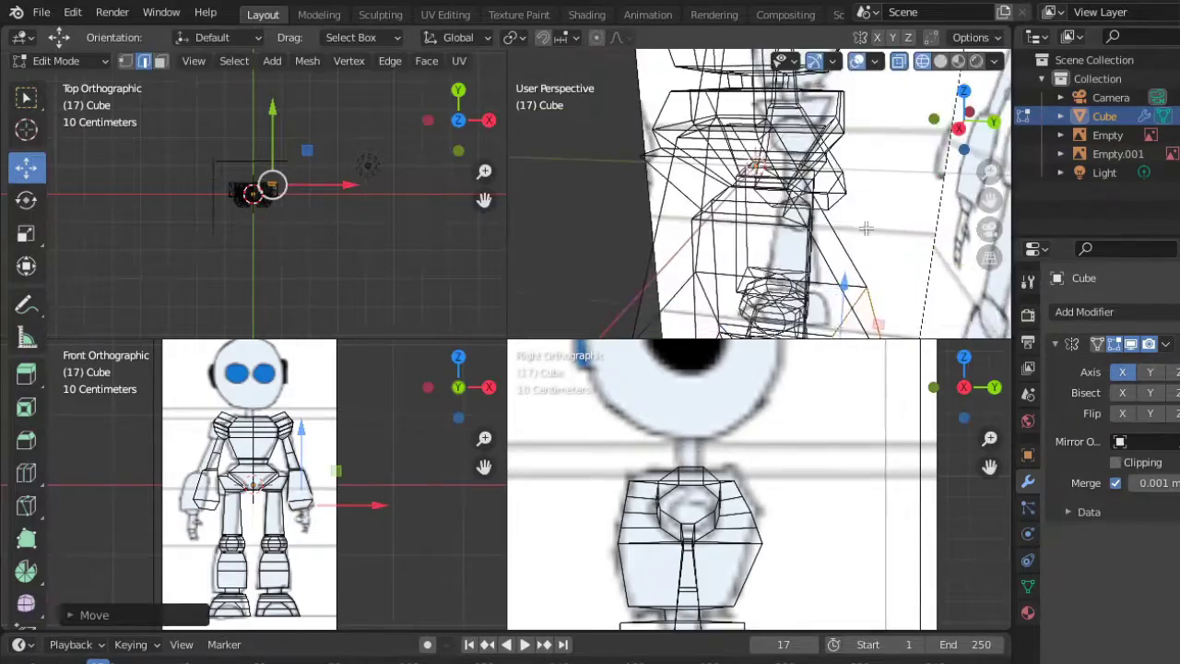
{"action": "middle_click_drag", "start_coordinate": [780, 213], "coordinate": [833, 203]}
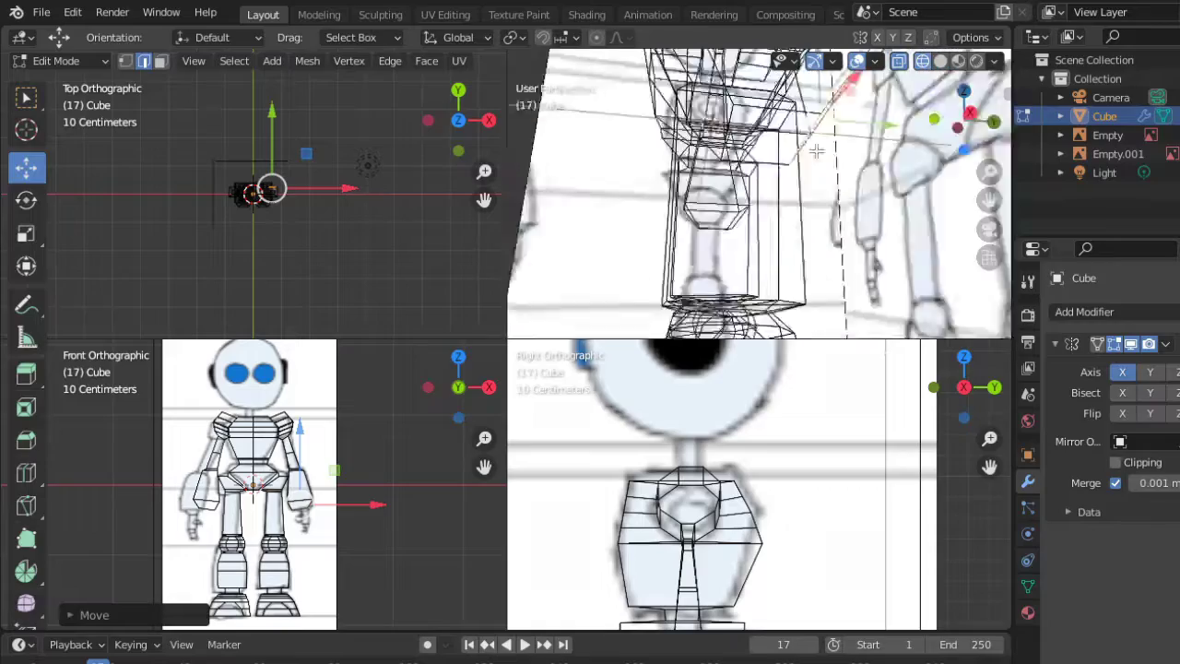
Step: Resize and lower the hand block below the wrist, then cut an edge loop across it
{"action": "key", "text": "s"}
{"action": "left_click", "coordinate": [868, 163]}
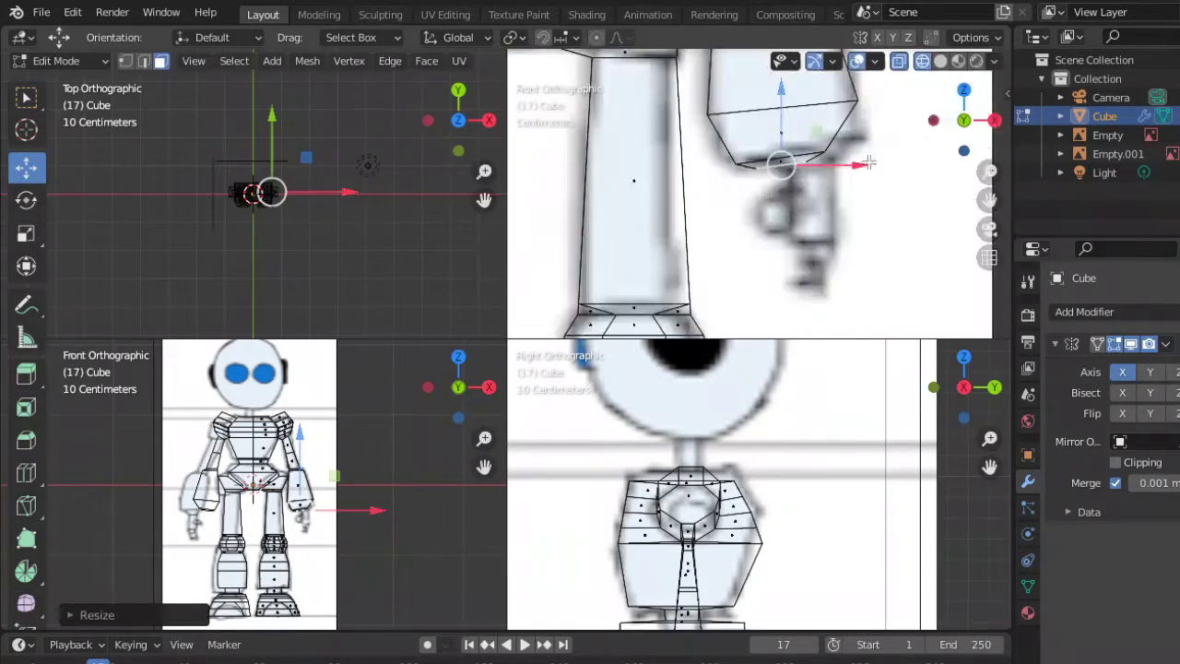
{"action": "key", "text": "g"}
{"action": "left_click", "coordinate": [851, 193]}
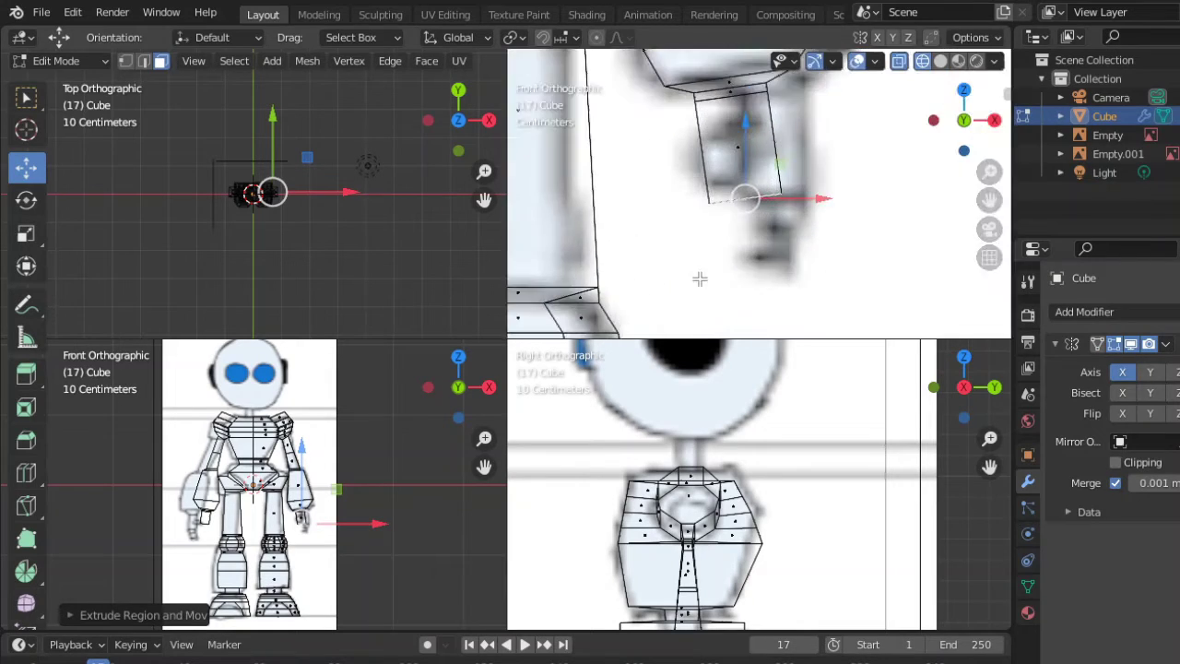
{"action": "key", "text": "g"}
{"action": "left_click", "coordinate": [770, 169]}
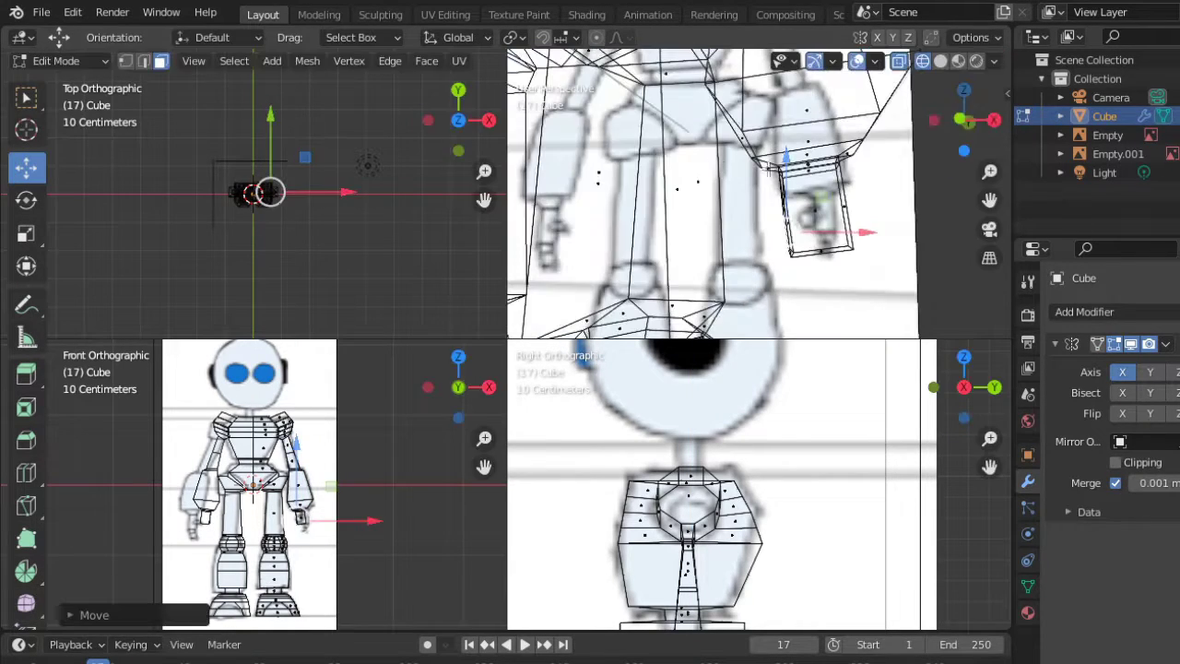
{"action": "key", "text": "s"}
{"action": "key", "text": "z"}
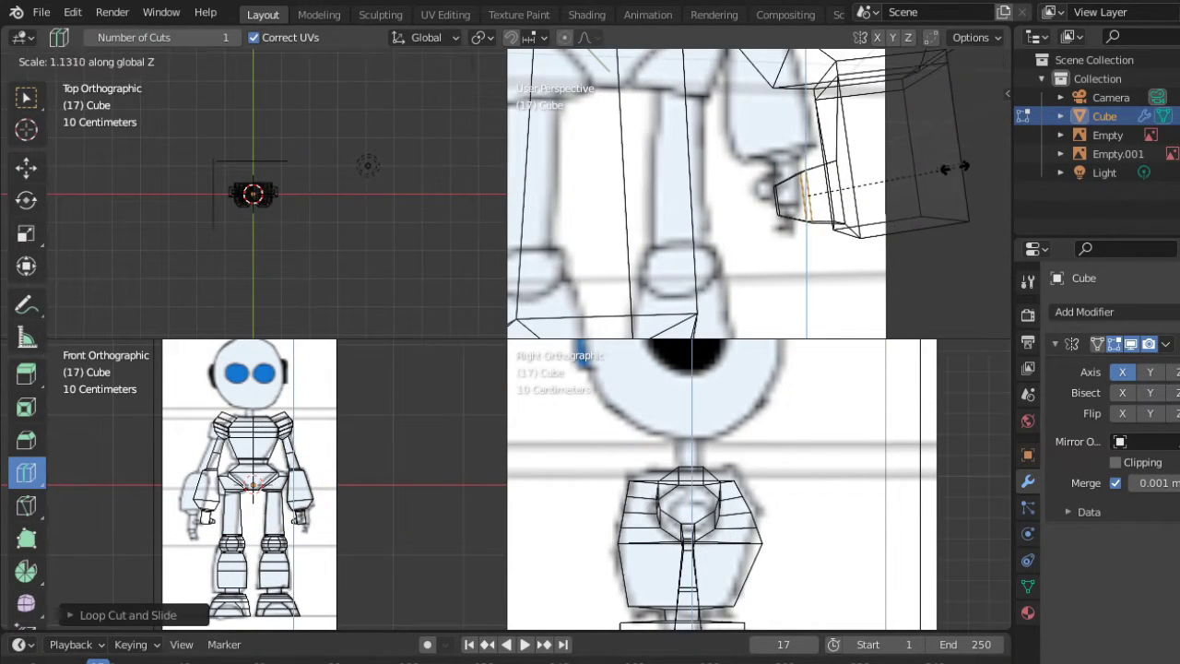
{"action": "left_click", "coordinate": [913, 159]}
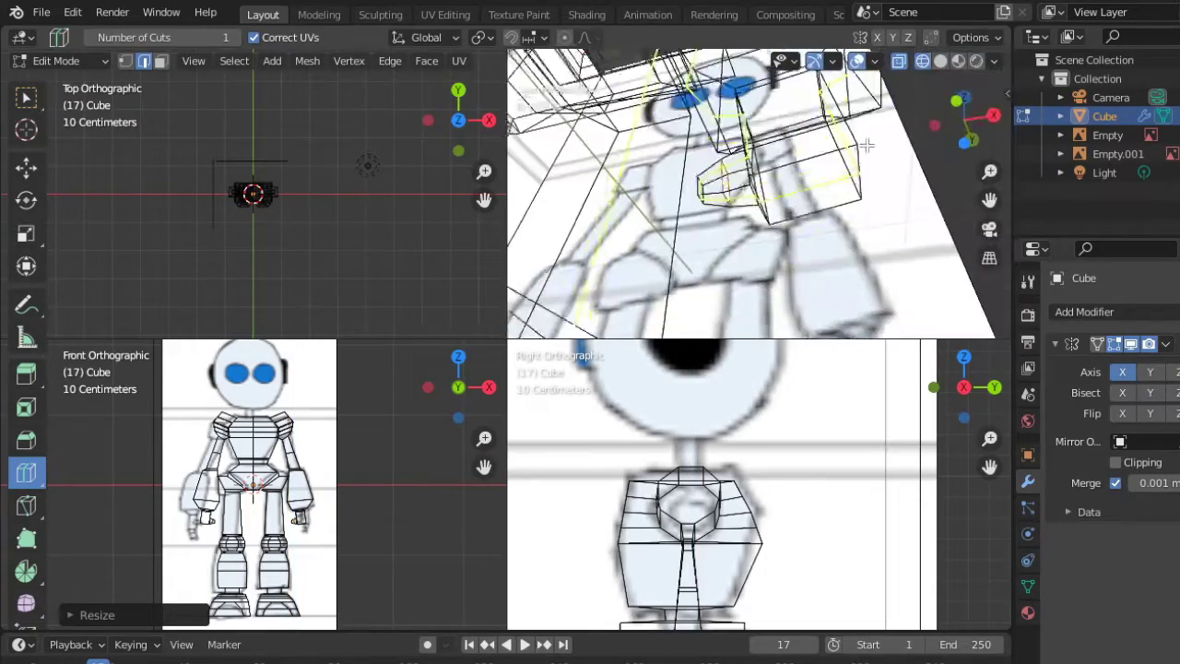
{"action": "left_click", "coordinate": [830, 169]}
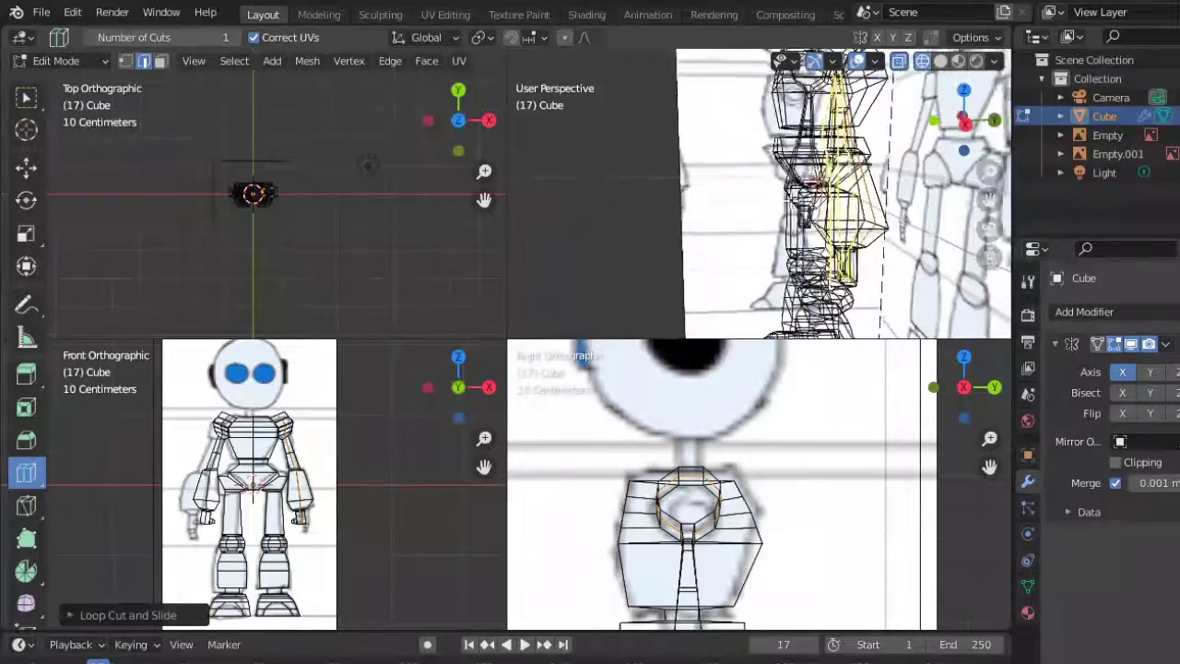
Step: Scale the new wrist loop narrower along the Y axis and the vertical Z axis
{"action": "key", "text": "s"}
{"action": "key", "text": "y"}
{"action": "key", "text": "Return"}
{"action": "left_click", "coordinate": [961, 120]}
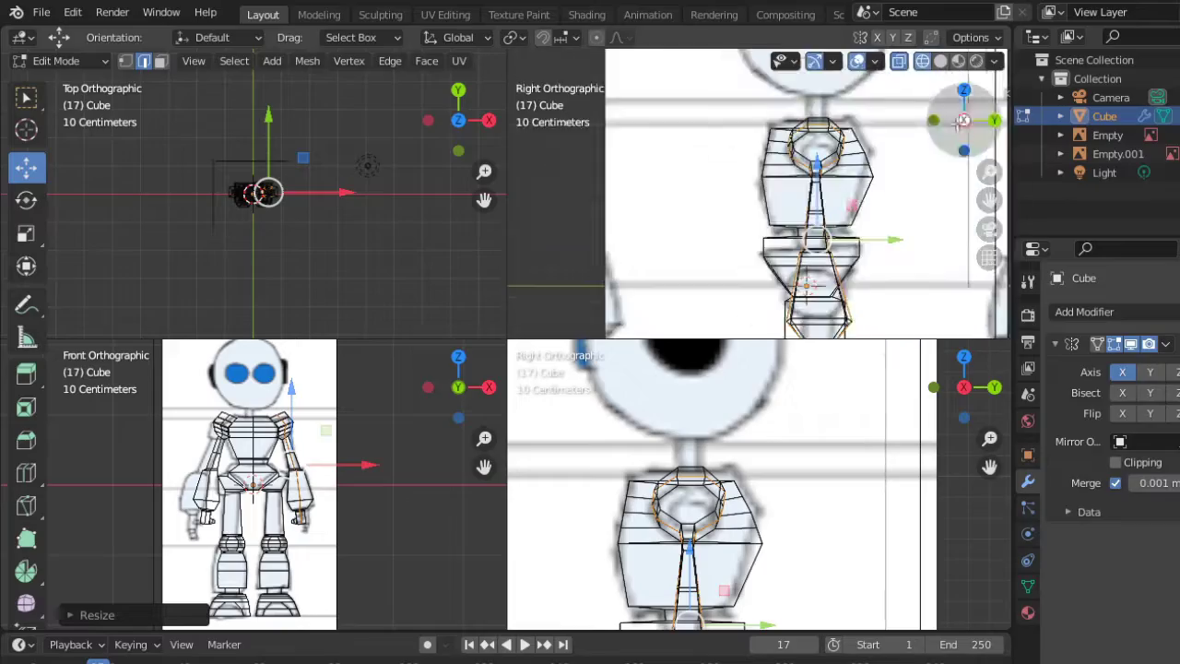
{"action": "left_click_drag", "start_coordinate": [961, 120], "coordinate": [922, 148]}
{"action": "middle_click_drag", "start_coordinate": [709, 249], "coordinate": [830, 230]}
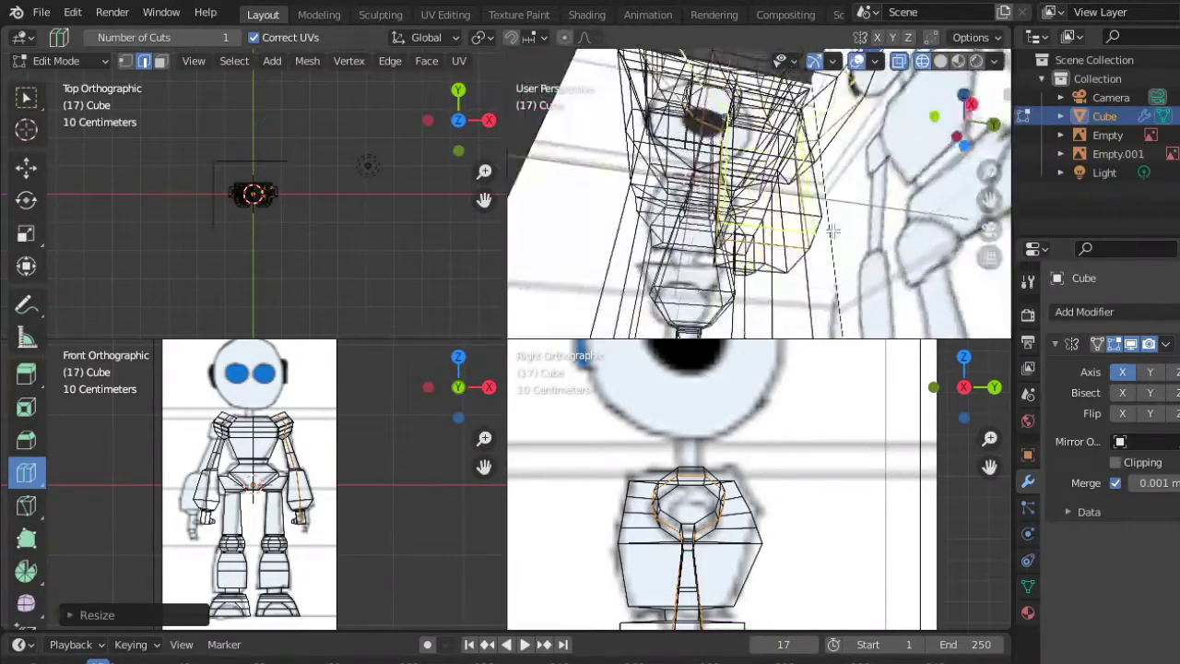
{"action": "key", "text": "s"}
{"action": "key", "text": "z"}
{"action": "left_click", "coordinate": [908, 256]}
{"action": "mouse_move", "coordinate": [908, 256]}
{"action": "middle_mouse_down"}
{"action": "mouse_move", "coordinate": [789, 236]}
{"action": "mouse_move", "coordinate": [692, 241]}
{"action": "mouse_move", "coordinate": [927, 268]}
{"action": "mouse_move", "coordinate": [789, 169]}
{"action": "middle_mouse_up"}
Step: Shrink the wrist loop further along Y, then select the arm's end loop and resize it
{"action": "key", "text": "shift+space"}
{"action": "key", "text": "g"}
{"action": "key", "text": "s"}
{"action": "left_click", "coordinate": [927, 269]}
{"action": "key", "text": "s"}
{"action": "key", "text": "y"}
{"action": "left_click", "coordinate": [788, 168]}
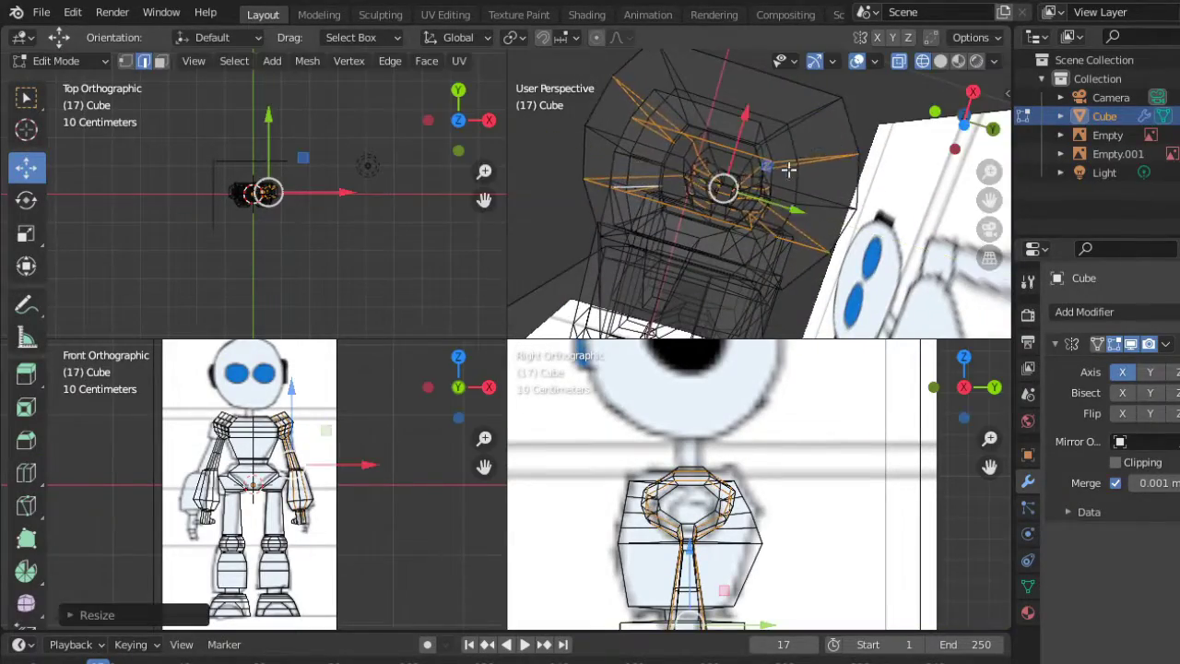
{"action": "key", "text": "s"}
{"action": "mouse_move", "coordinate": [718, 229]}
{"action": "middle_mouse_down"}
{"action": "mouse_move", "coordinate": [790, 119]}
{"action": "mouse_move", "coordinate": [707, 185]}
{"action": "mouse_move", "coordinate": [210, 61]}
{"action": "middle_mouse_up"}
{"action": "left_click", "coordinate": [790, 119]}
{"action": "key", "text": "s"}
{"action": "left_click", "coordinate": [706, 185]}
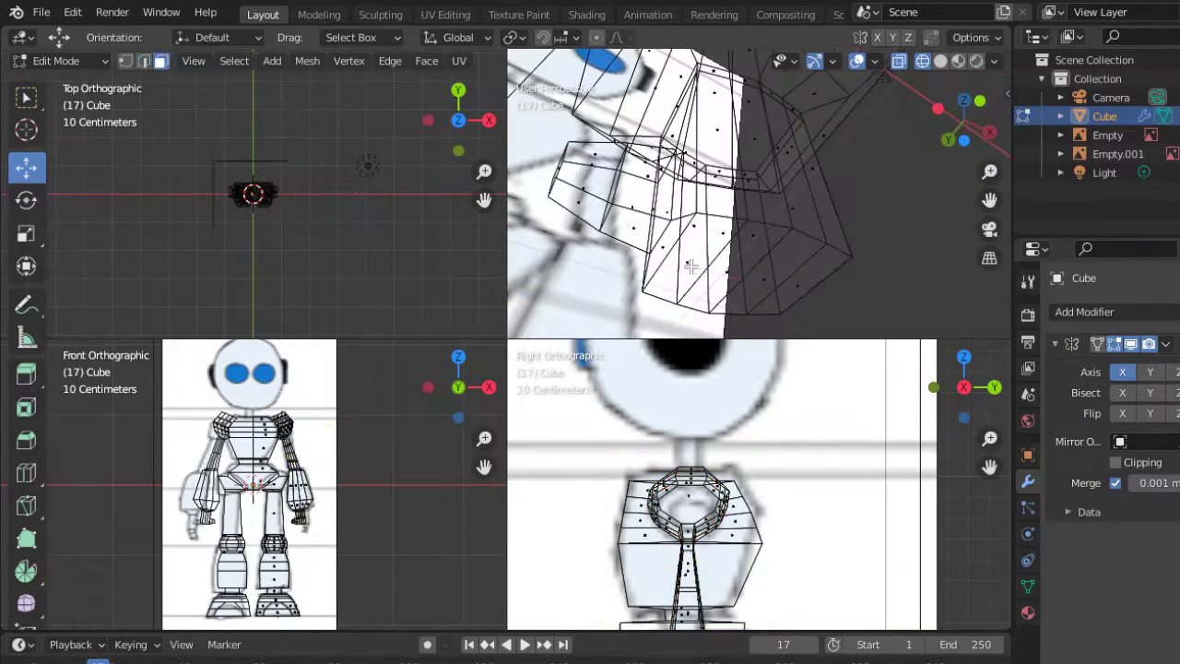
{"action": "middle_click_drag", "start_coordinate": [690, 266], "coordinate": [693, 299]}
Step: Extrude the arm's end face inward along its normal and scale the hand faces
{"action": "key", "text": "e"}
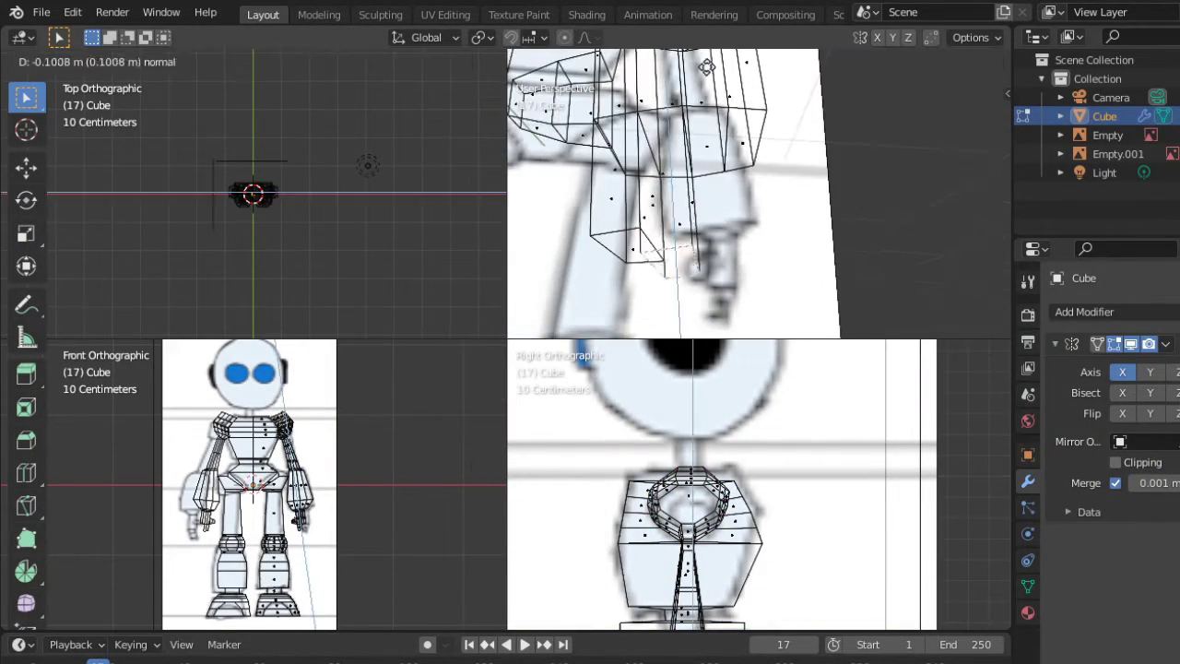
{"action": "left_click", "coordinate": [706, 66]}
{"action": "mouse_move", "coordinate": [785, 232]}
{"action": "middle_mouse_down"}
{"action": "mouse_move", "coordinate": [805, 138]}
{"action": "mouse_move", "coordinate": [830, 185]}
{"action": "mouse_move", "coordinate": [752, 162]}
{"action": "mouse_move", "coordinate": [694, 203]}
{"action": "mouse_move", "coordinate": [738, 184]}
{"action": "mouse_move", "coordinate": [1003, 194]}
{"action": "mouse_move", "coordinate": [756, 202]}
{"action": "middle_mouse_up"}
{"action": "left_click", "coordinate": [26, 166]}
{"action": "key", "text": "s"}
{"action": "left_click", "coordinate": [869, 179]}
Step: Cut a new edge loop across a finger and scale that loop down
{"action": "left_click", "coordinate": [26, 472]}
{"action": "left_click", "coordinate": [682, 175]}
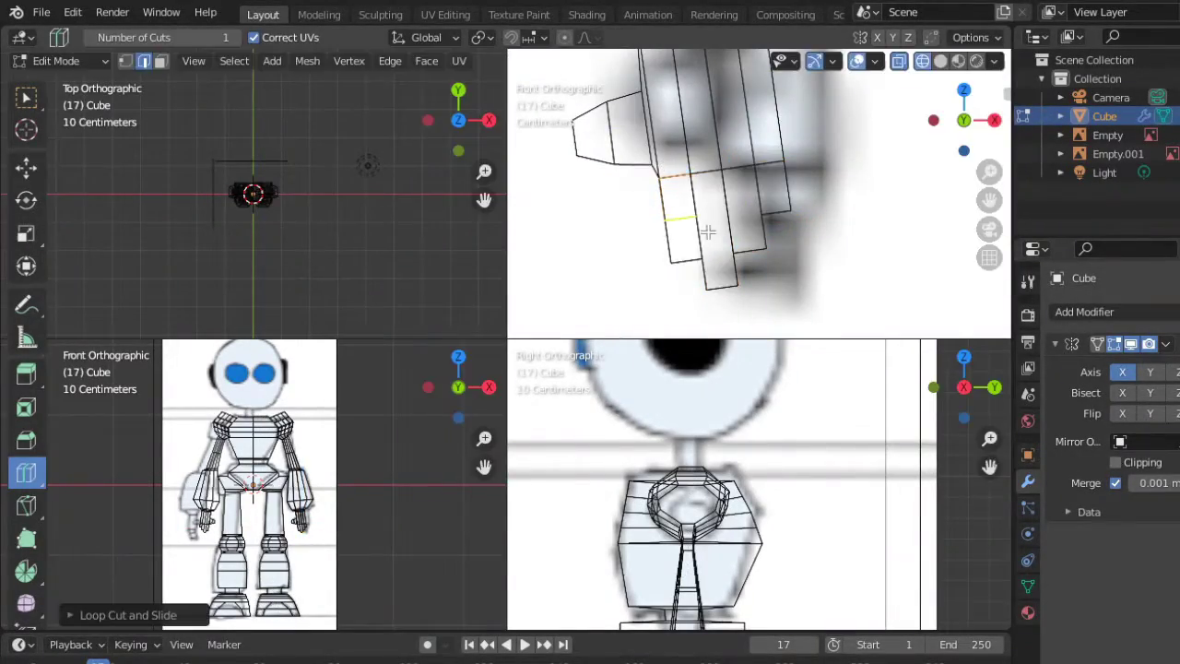
{"action": "middle_click_drag", "start_coordinate": [708, 232], "coordinate": [617, 222]}
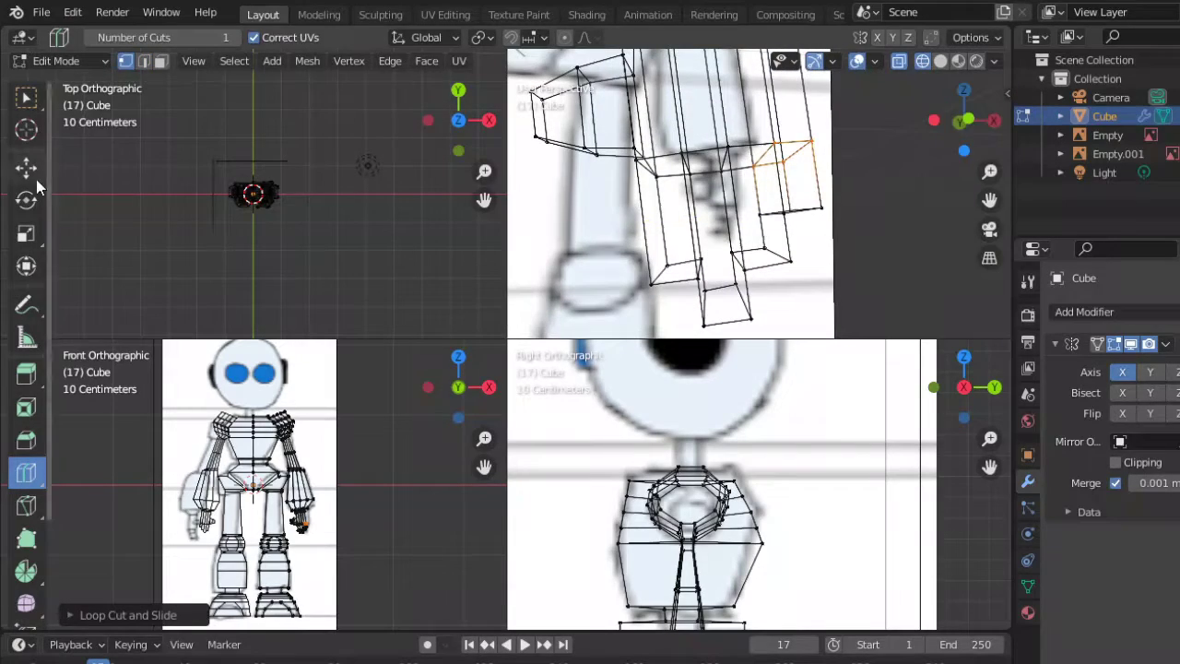
{"action": "left_click", "coordinate": [25, 167]}
{"action": "middle_click_drag", "start_coordinate": [645, 185], "coordinate": [851, 222]}
{"action": "key", "text": "s"}
{"action": "left_click", "coordinate": [729, 210]}
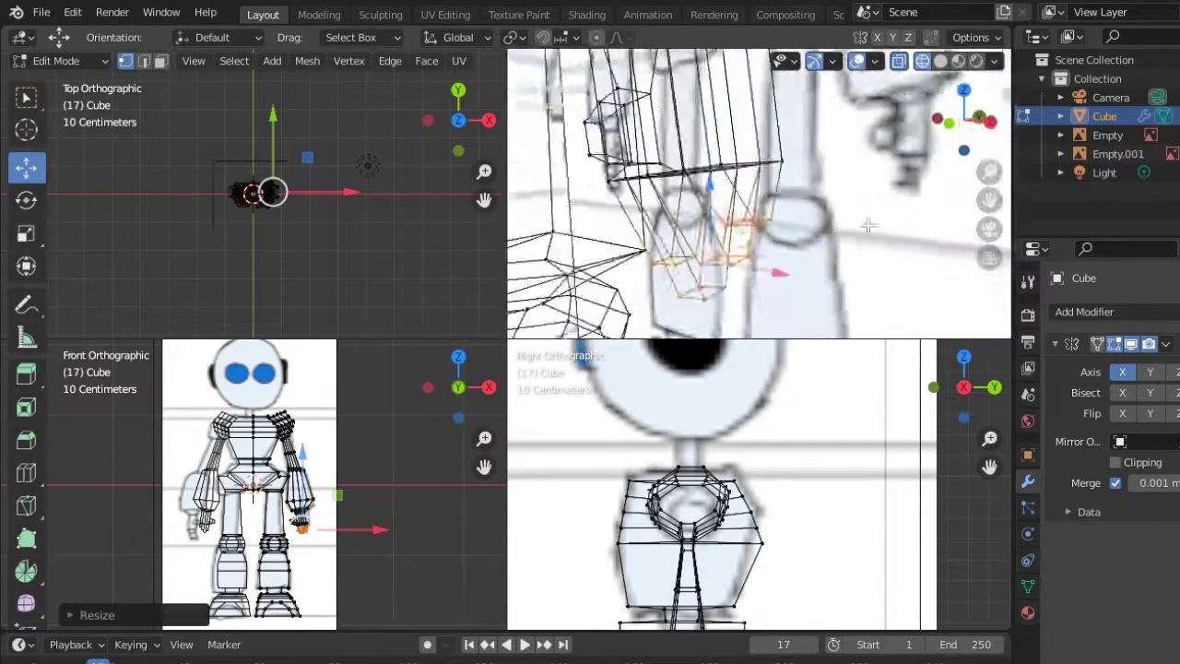
{"action": "left_click", "coordinate": [961, 142]}
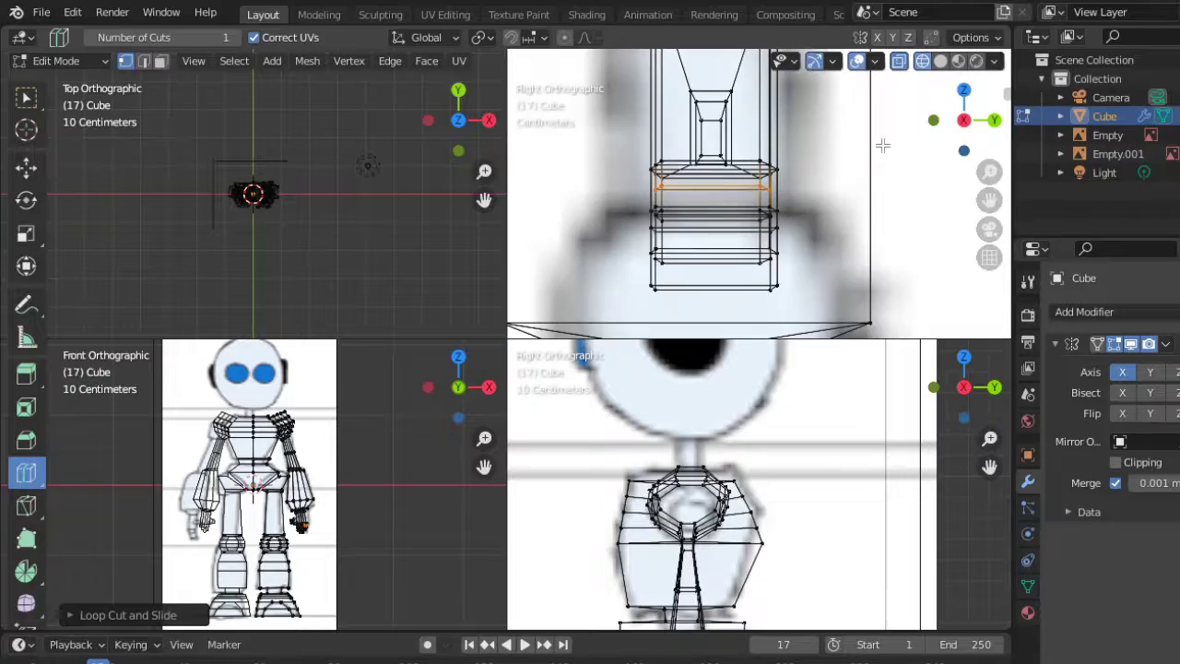
{"action": "key", "text": "s"}
{"action": "left_click", "coordinate": [789, 191]}
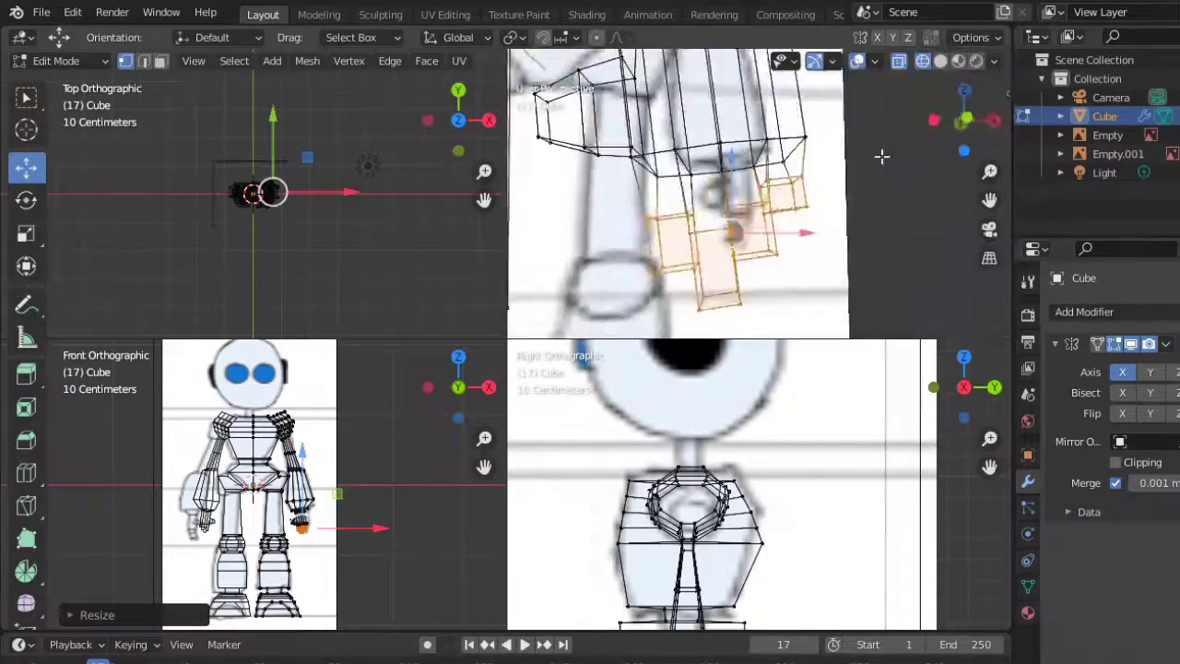
Step: Slim the finger loops along the Y axis so they become thinner
{"action": "key", "text": "s"}
{"action": "key", "text": "y"}
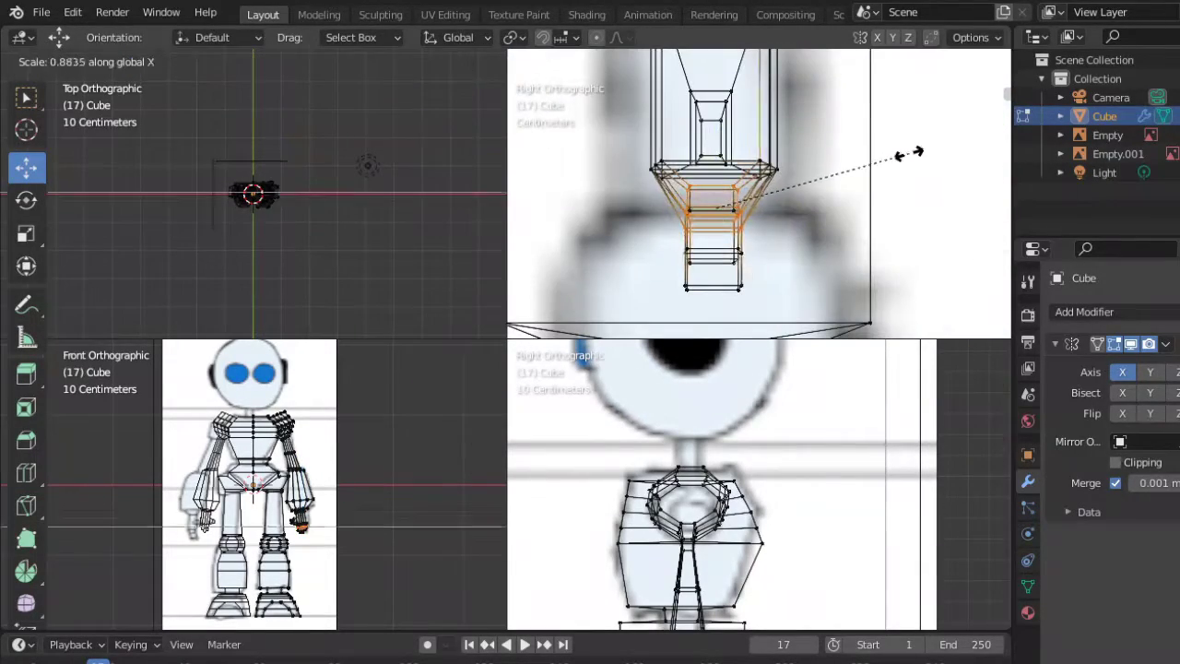
{"action": "left_click", "coordinate": [909, 150]}
{"action": "key", "text": "s"}
{"action": "key", "text": "y"}
{"action": "left_click", "coordinate": [839, 183]}
{"action": "scroll", "coordinate": [626, 200], "scroll_direction": "up", "scroll_amount": 3}
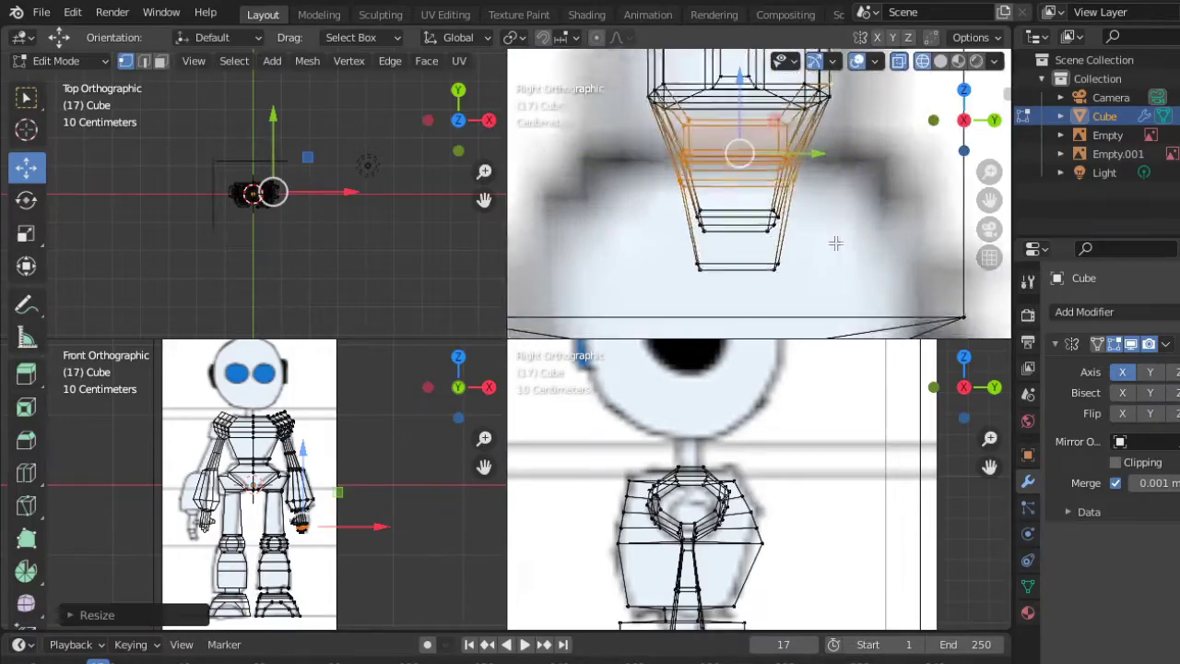
{"action": "scroll", "coordinate": [626, 200], "scroll_direction": "up", "scroll_amount": 2}
{"action": "mouse_move", "coordinate": [864, 240]}
{"action": "middle_mouse_down"}
{"action": "mouse_move", "coordinate": [830, 184]}
{"action": "mouse_move", "coordinate": [857, 147]}
{"action": "mouse_move", "coordinate": [728, 179]}
{"action": "middle_mouse_up"}
{"action": "key", "text": "s"}
{"action": "key", "text": "y"}
{"action": "left_click", "coordinate": [869, 133]}
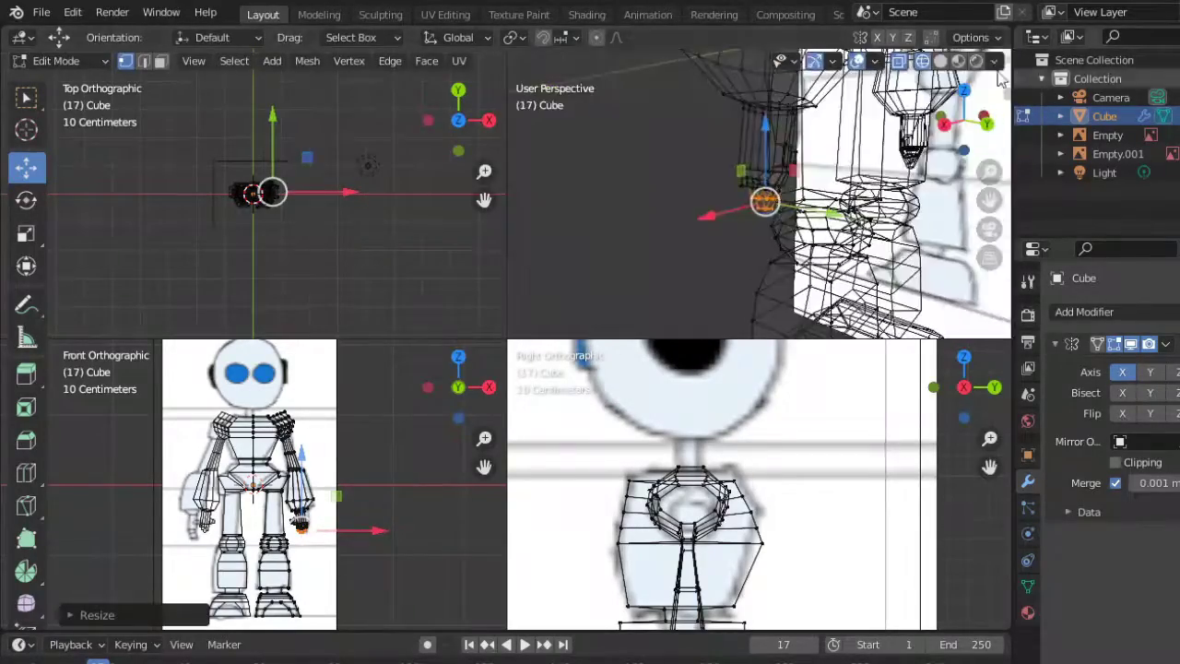
Step: In solid shading, thin another finger loop along Y and nudge the selected vertices
{"action": "key", "text": "shift+z"}
{"action": "middle_click_drag", "start_coordinate": [810, 177], "coordinate": [848, 150]}
{"action": "key", "text": "s"}
{"action": "key", "text": "y"}
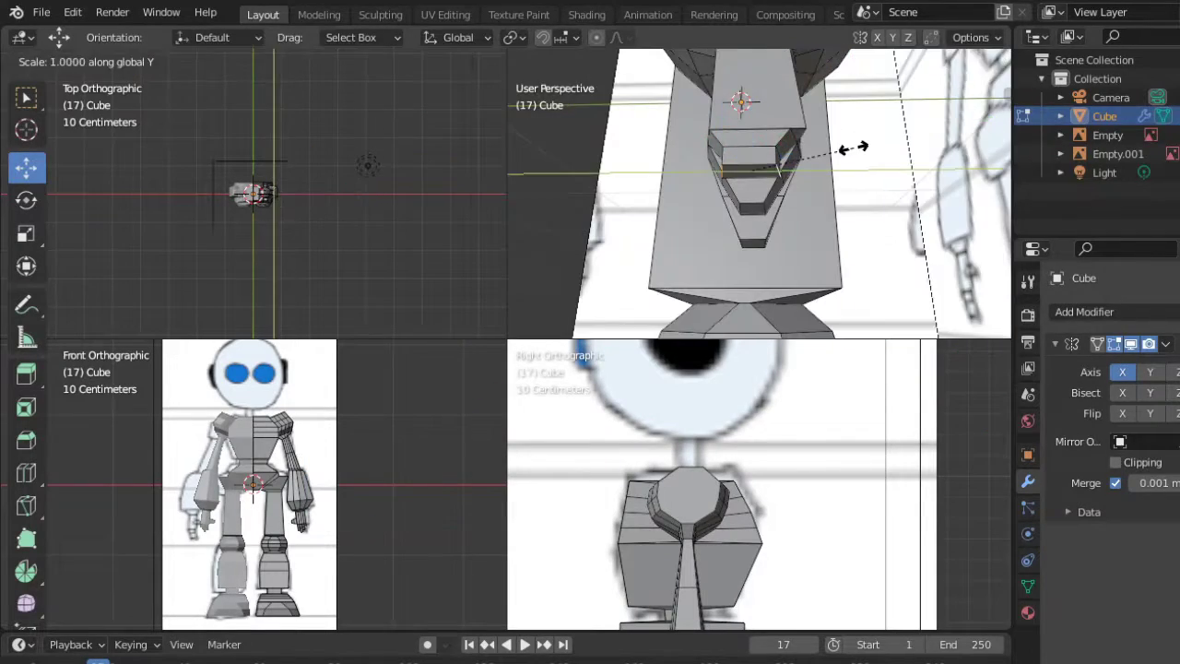
{"action": "left_click", "coordinate": [785, 219]}
{"action": "left_click", "coordinate": [126, 61]}
{"action": "key", "text": "g"}
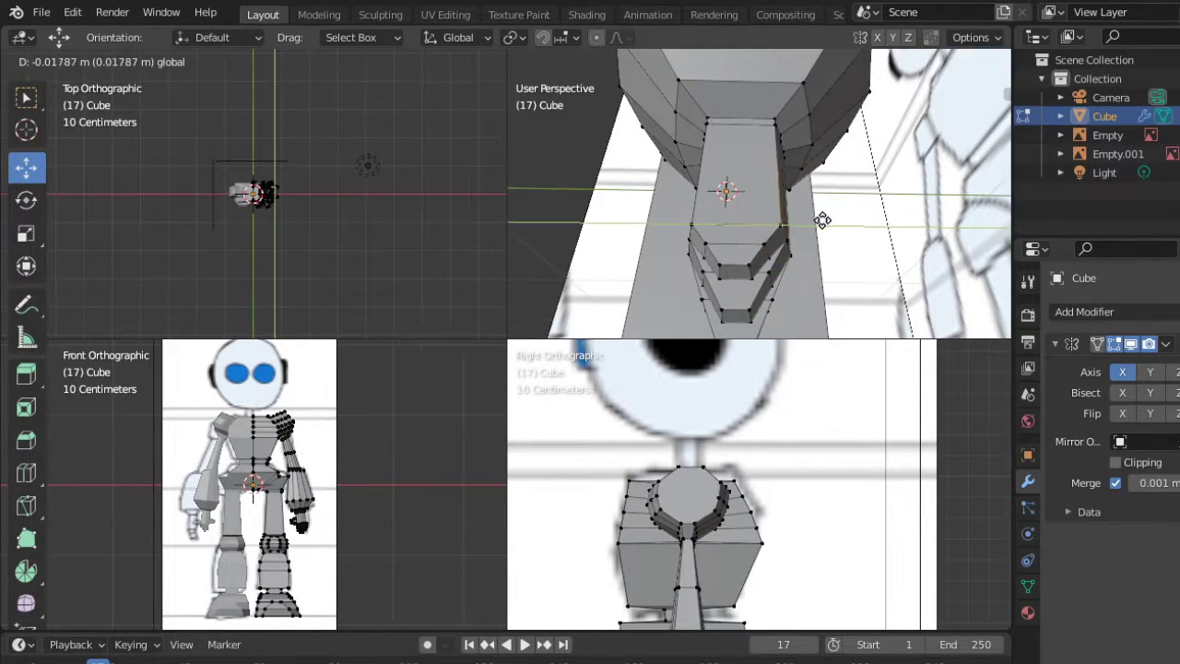
{"action": "left_click", "coordinate": [816, 222]}
Step: Add a loop cut across the hand and slide it into place along its length
{"action": "left_click", "coordinate": [26, 470]}
{"action": "middle_click_drag", "start_coordinate": [738, 230], "coordinate": [784, 270]}
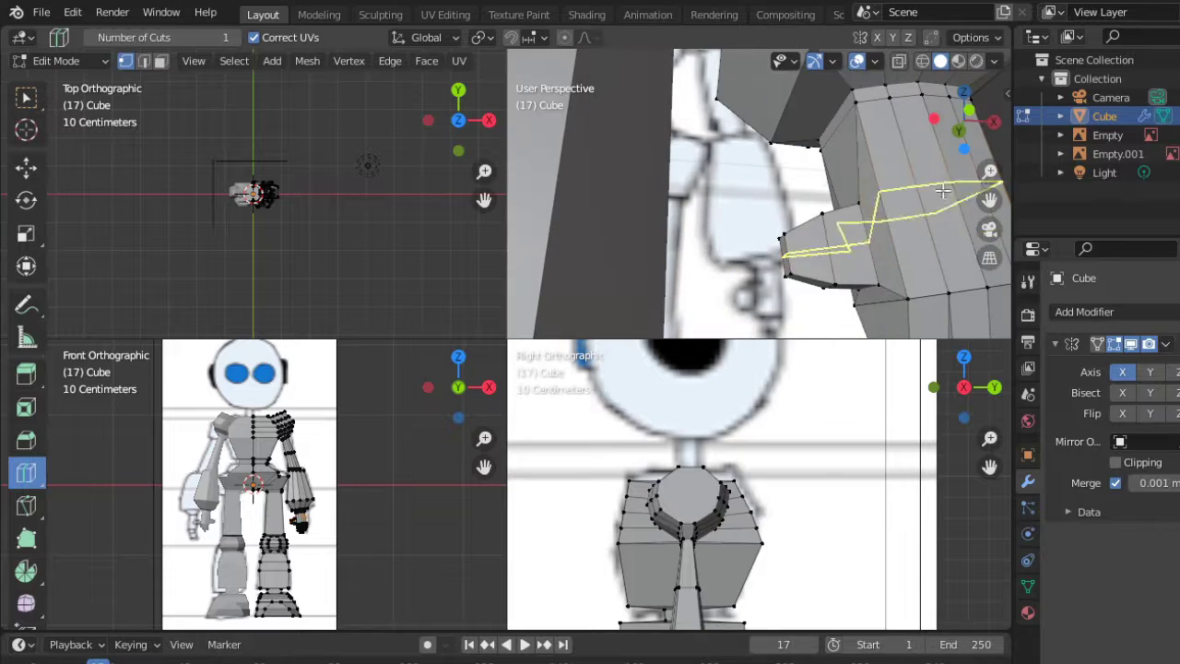
{"action": "left_click", "coordinate": [942, 191]}
{"action": "middle_click_drag", "start_coordinate": [943, 191], "coordinate": [671, 208]}
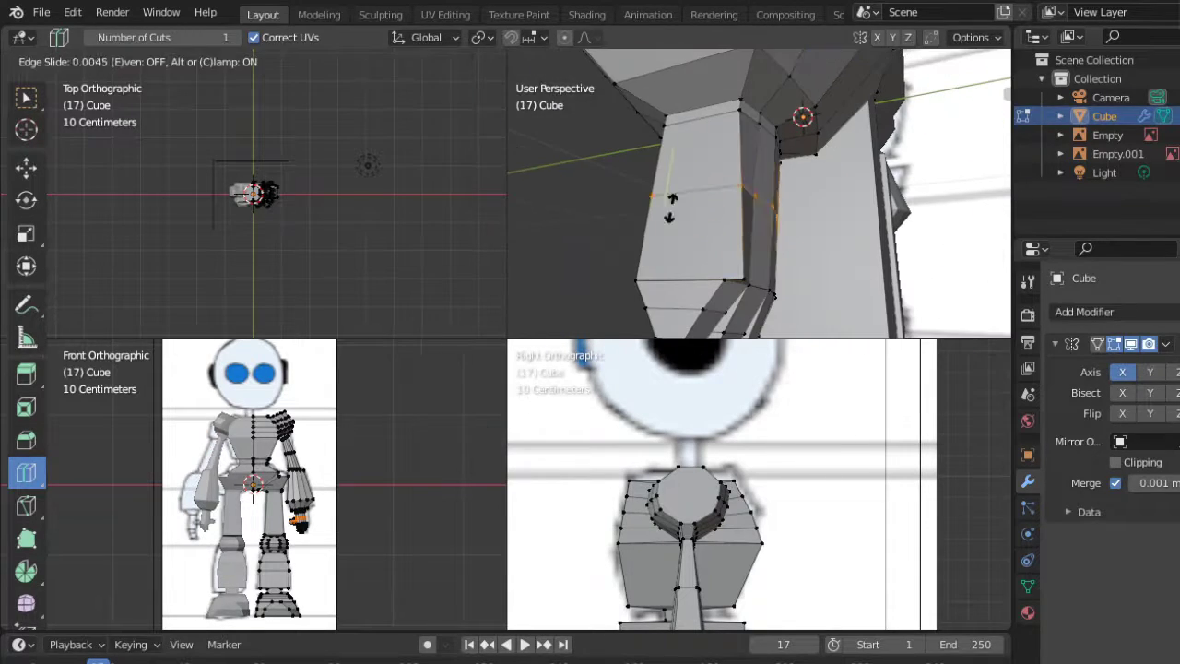
{"action": "left_click", "coordinate": [671, 207]}
{"action": "key", "text": "KP_3"}
{"action": "left_click", "coordinate": [924, 61]}
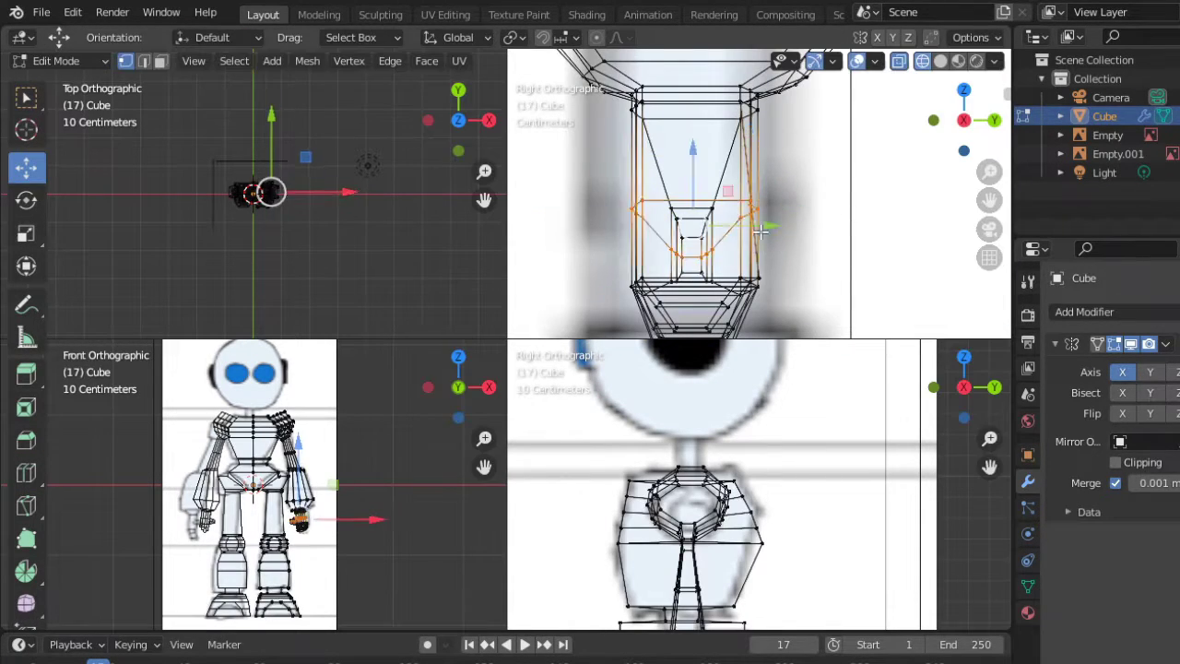
Step: Move the selected arm vertex into place, checking it in perspective and wireframe views
{"action": "scroll", "coordinate": [276, 194], "scroll_direction": "down", "scroll_amount": 2}
{"action": "left_click", "coordinate": [939, 61]}
{"action": "left_click_drag", "start_coordinate": [963, 102], "coordinate": [954, 122]}
{"action": "left_click", "coordinate": [923, 61]}
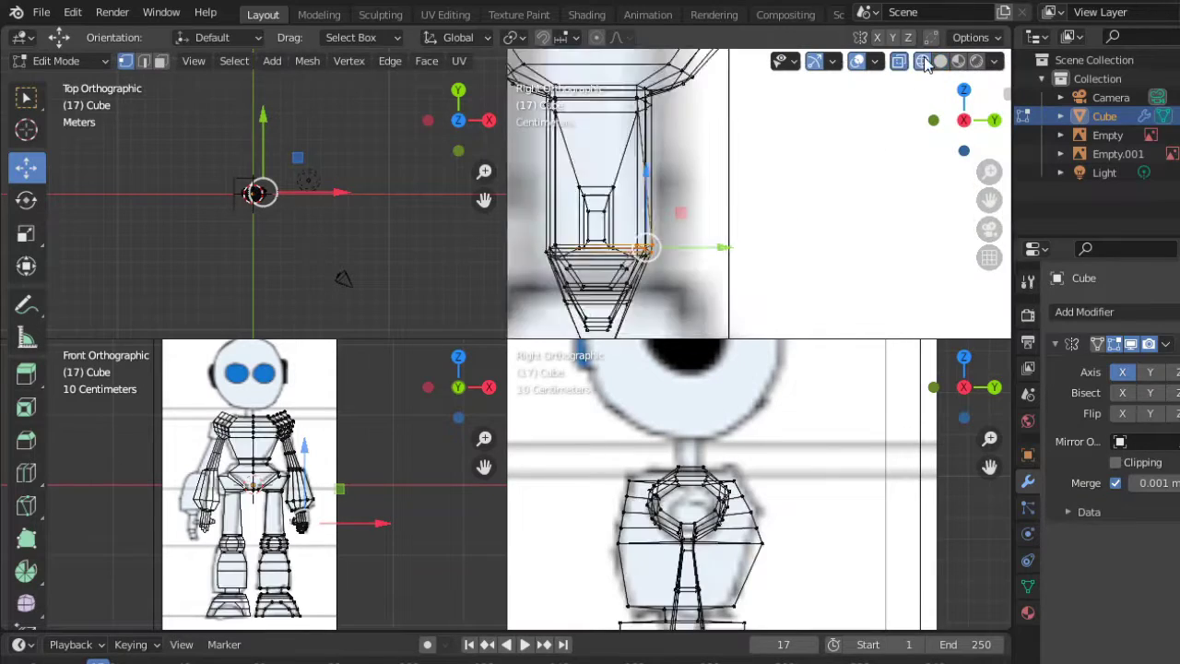
{"action": "middle_click_drag", "start_coordinate": [701, 184], "coordinate": [568, 205]}
{"action": "left_click", "coordinate": [939, 60]}
{"action": "key", "text": "g"}
{"action": "key", "text": "Escape"}
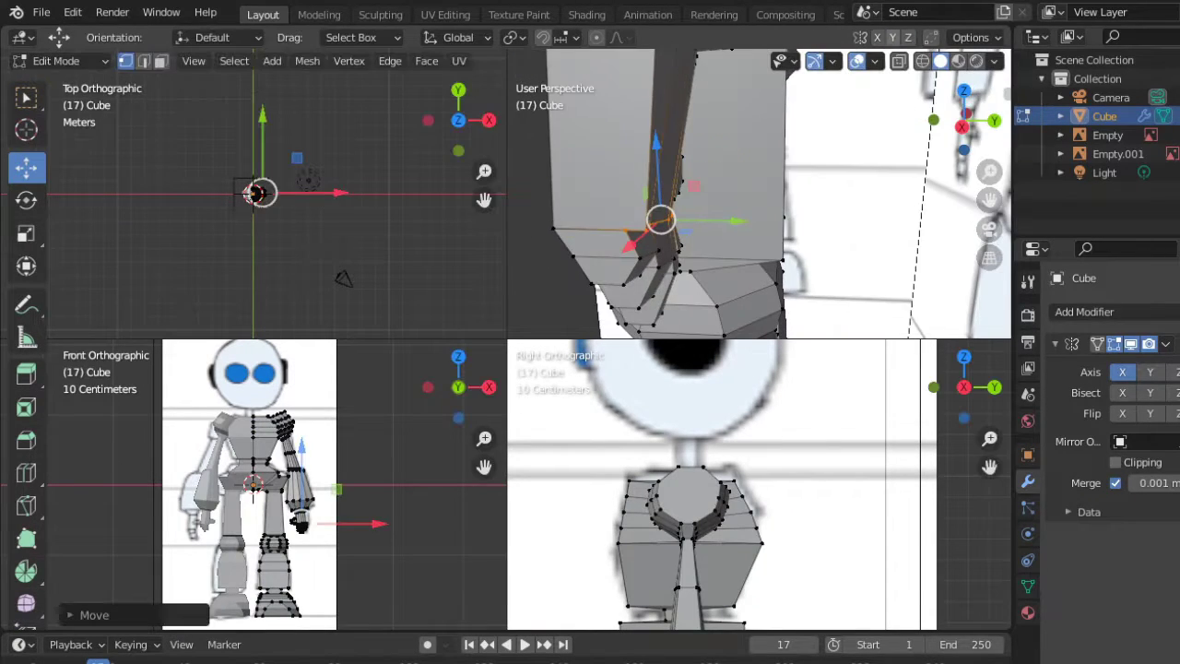
{"action": "key", "text": "g"}
{"action": "mouse_move", "coordinate": [700, 202]}
{"action": "middle_mouse_down"}
{"action": "mouse_move", "coordinate": [738, 239]}
{"action": "mouse_move", "coordinate": [580, 154]}
{"action": "middle_mouse_up"}
{"action": "left_click", "coordinate": [743, 248]}
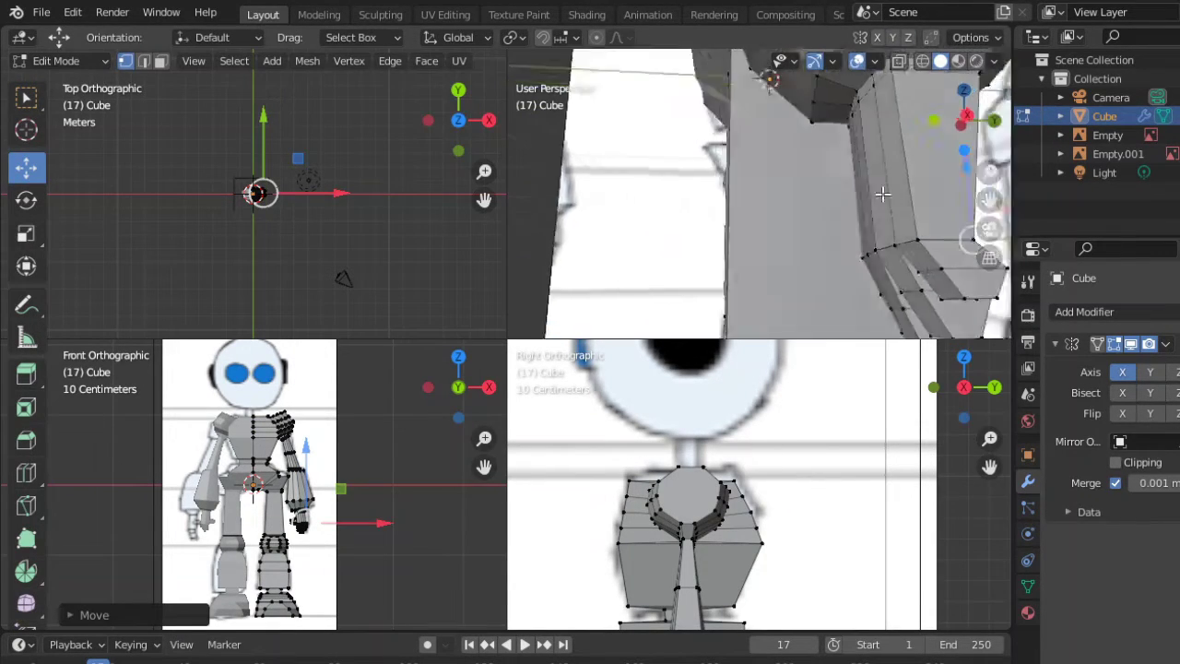
Step: In front view, box-select and shift the hand vertices outward to form a thumb block
{"action": "key", "text": "KP_1"}
{"action": "key", "text": "l"}
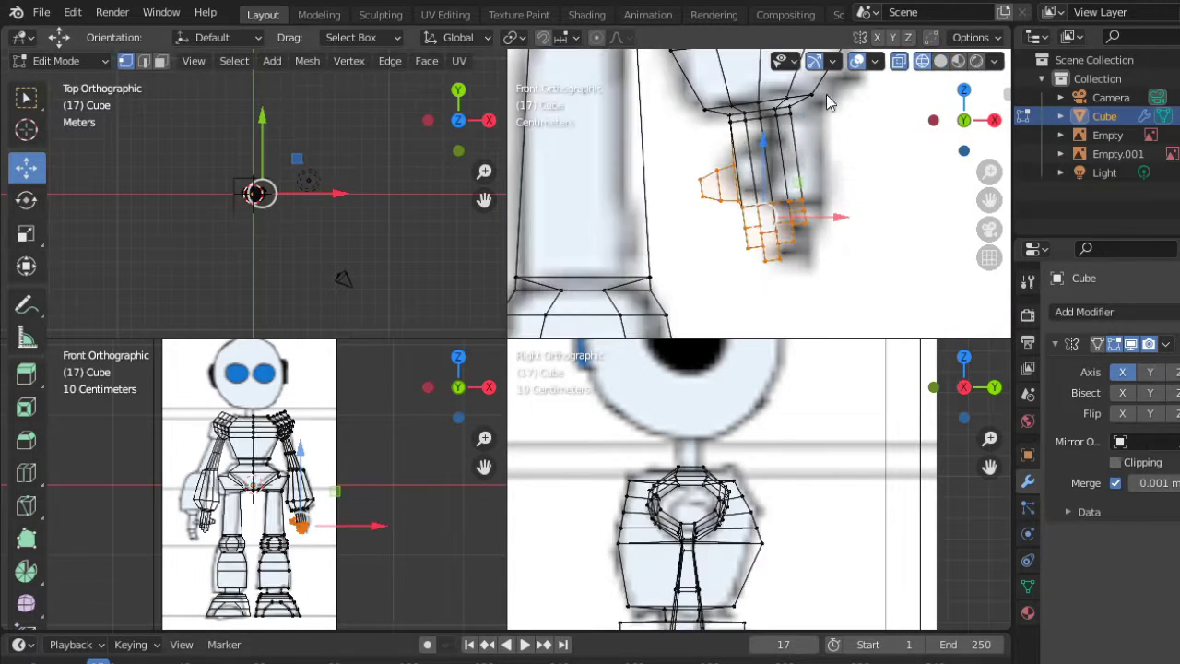
{"action": "key", "text": "g"}
{"action": "left_click", "coordinate": [862, 234]}
{"action": "key", "text": "shift+z"}
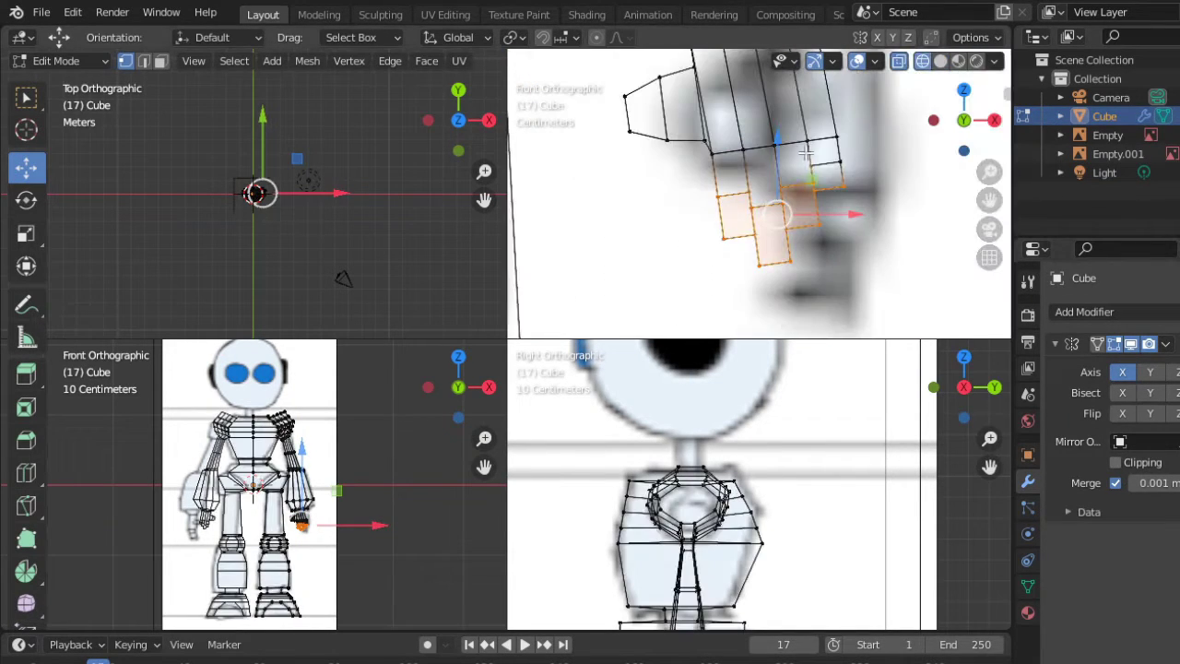
{"action": "left_click_drag", "start_coordinate": [707, 208], "coordinate": [847, 252]}
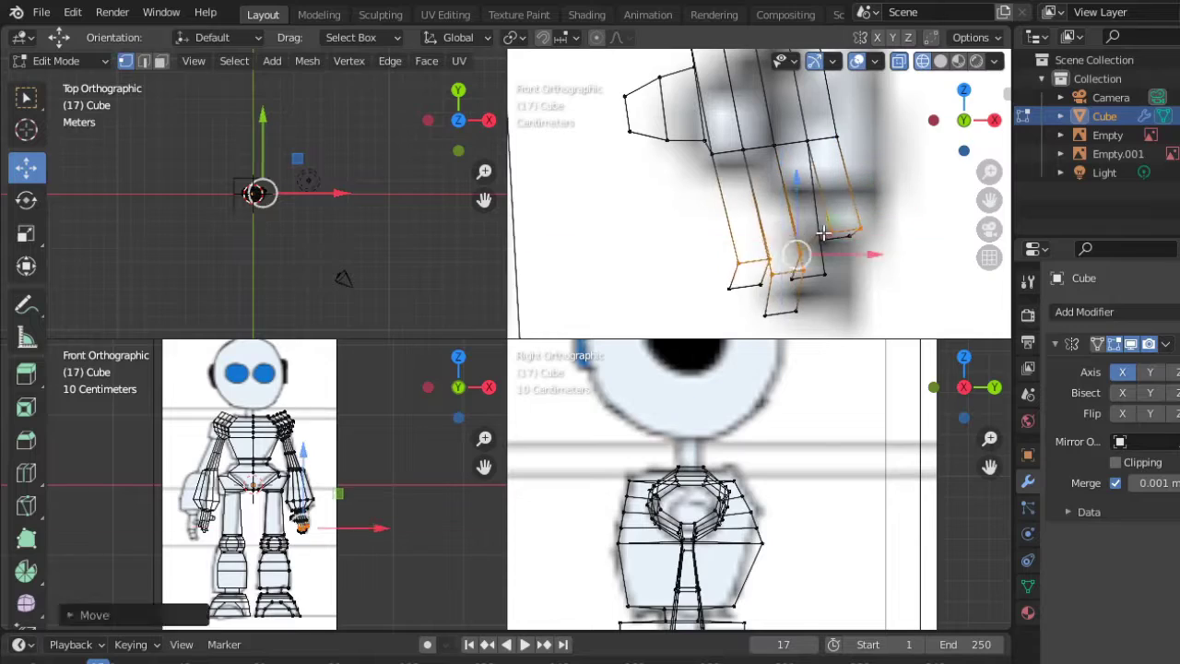
{"action": "scroll", "coordinate": [857, 213], "scroll_direction": "up", "scroll_amount": 2}
{"action": "key", "text": "g"}
{"action": "left_click", "coordinate": [804, 154]}
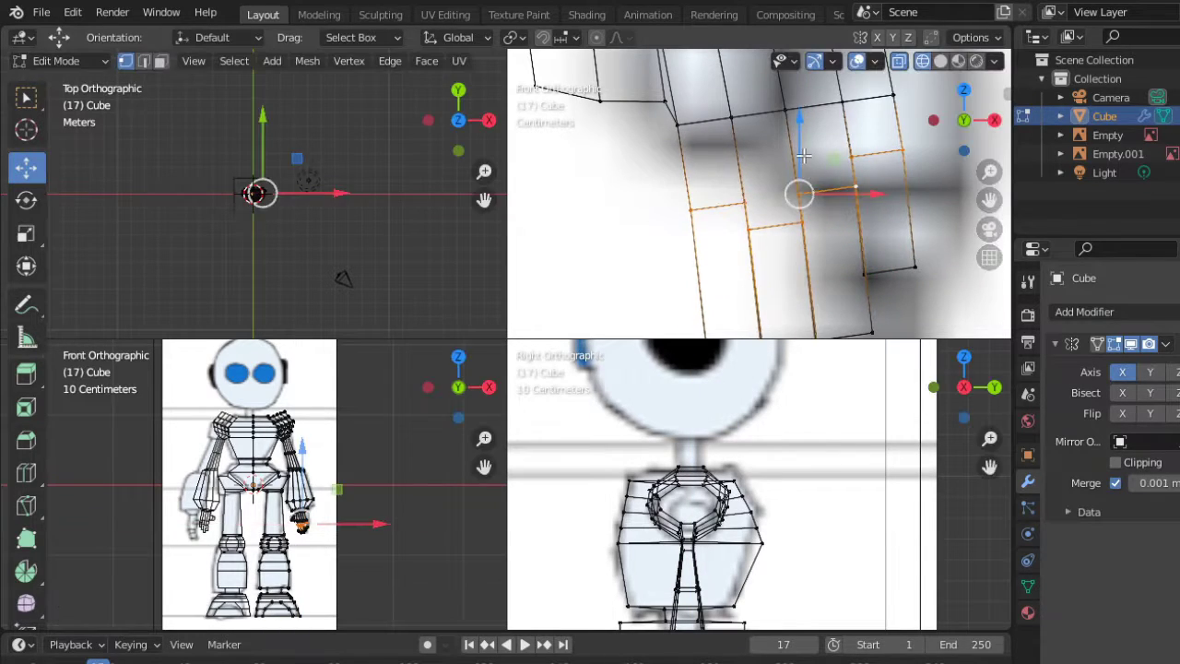
{"action": "scroll", "coordinate": [822, 245], "scroll_direction": "down", "scroll_amount": 2}
Step: Cut a new edge loop across the thumb and move the selected arm part into place
{"action": "key", "text": "ctrl+r"}
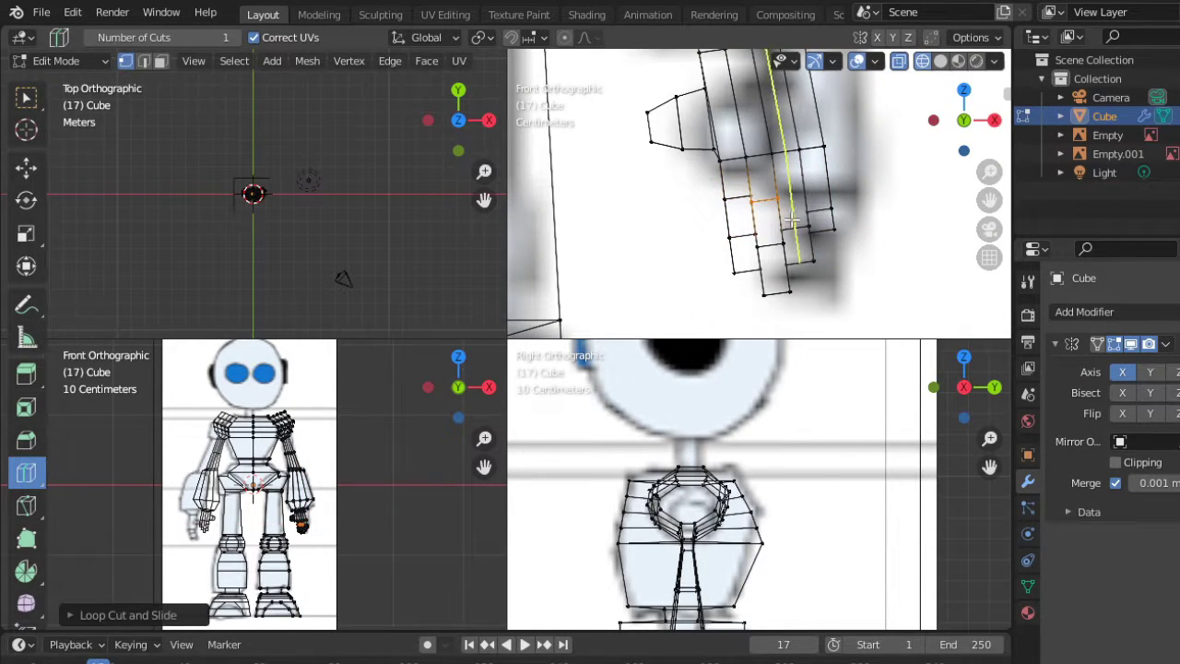
{"action": "middle_click_drag", "start_coordinate": [816, 185], "coordinate": [650, 135]}
{"action": "left_click", "coordinate": [756, 157]}
{"action": "mouse_move", "coordinate": [954, 242]}
{"action": "middle_mouse_down"}
{"action": "mouse_move", "coordinate": [837, 138]}
{"action": "mouse_move", "coordinate": [595, 156]}
{"action": "mouse_move", "coordinate": [777, 137]}
{"action": "middle_mouse_up"}
{"action": "key", "text": "shift+z"}
{"action": "left_click", "coordinate": [876, 184]}
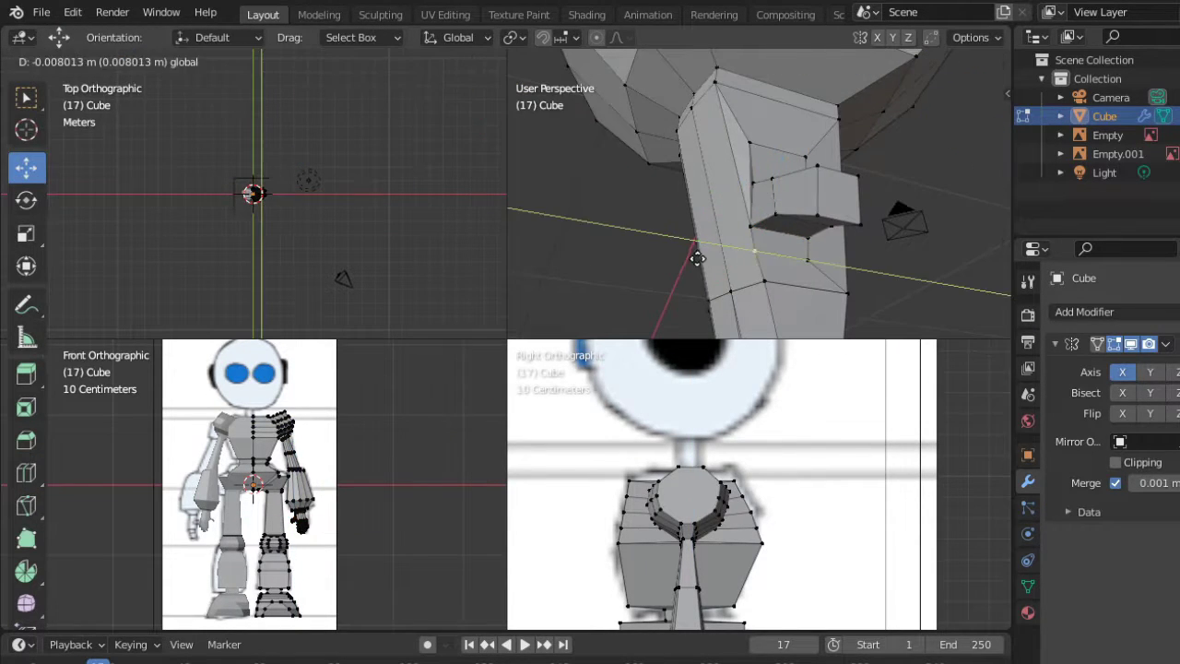
{"action": "mouse_move", "coordinate": [778, 137]}
{"action": "middle_mouse_down"}
{"action": "mouse_move", "coordinate": [819, 230]}
{"action": "mouse_move", "coordinate": [776, 199]}
{"action": "middle_mouse_up"}
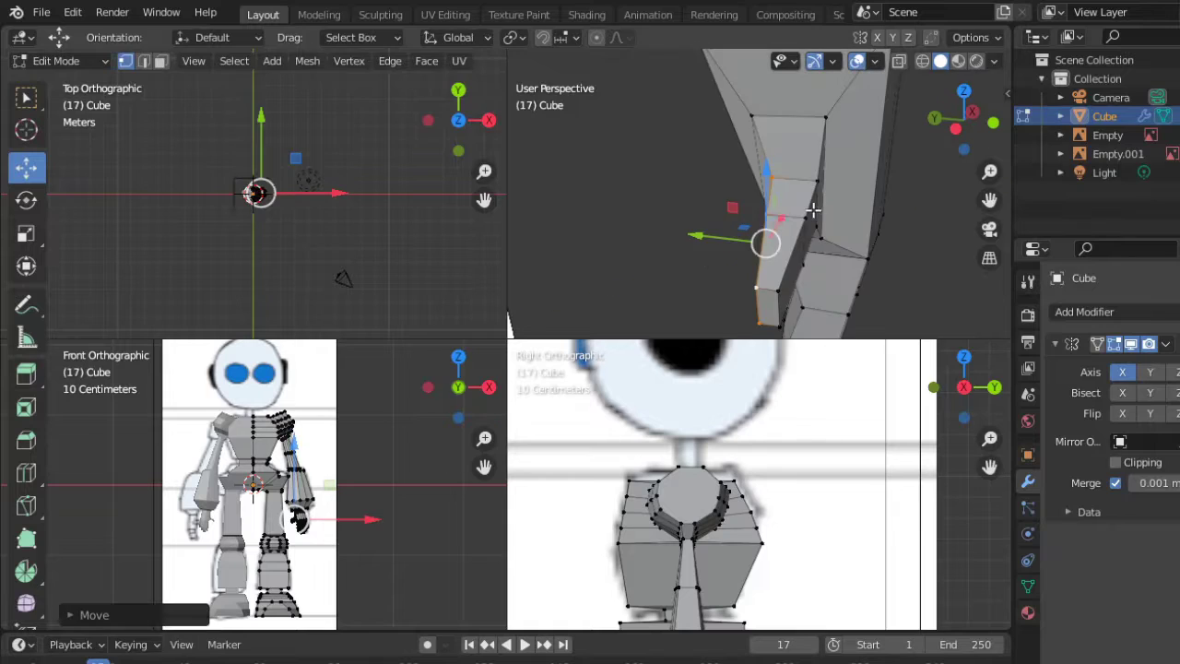
{"action": "left_click_drag", "start_coordinate": [698, 169], "coordinate": [838, 198]}
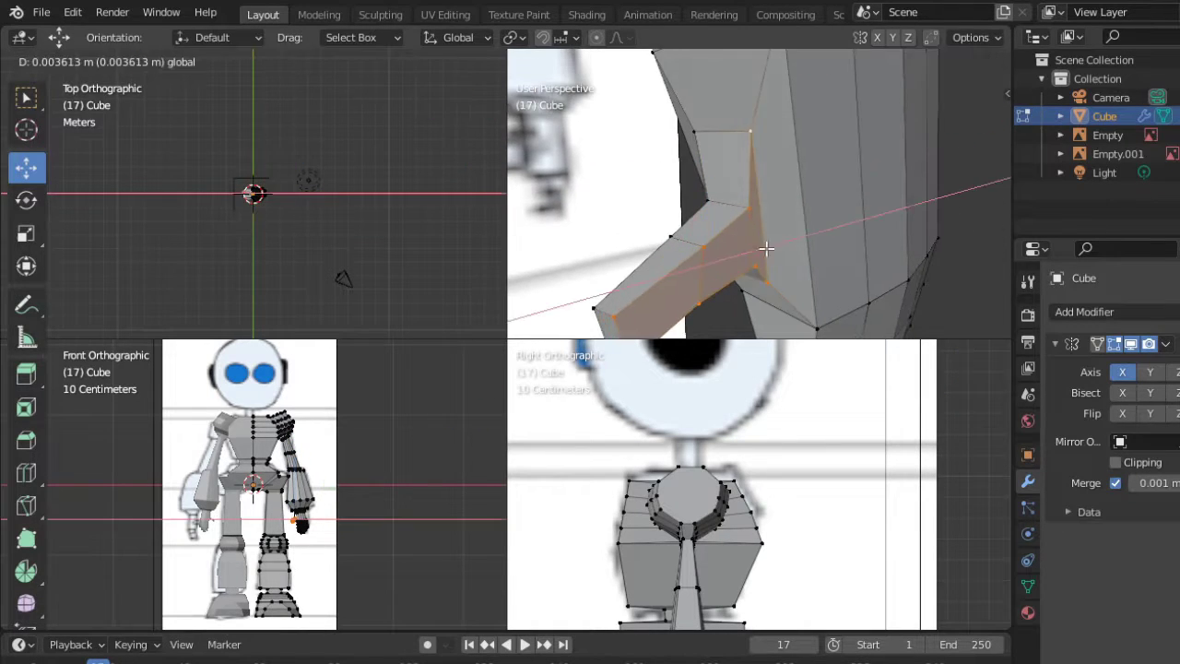
Step: Add a new edge loop across the arm, viewing it from the right side
{"action": "key", "text": "alt+a"}
{"action": "mouse_move", "coordinate": [839, 198]}
{"action": "middle_mouse_down"}
{"action": "mouse_move", "coordinate": [726, 255]}
{"action": "mouse_move", "coordinate": [790, 197]}
{"action": "middle_mouse_up"}
{"action": "left_click", "coordinate": [26, 472]}
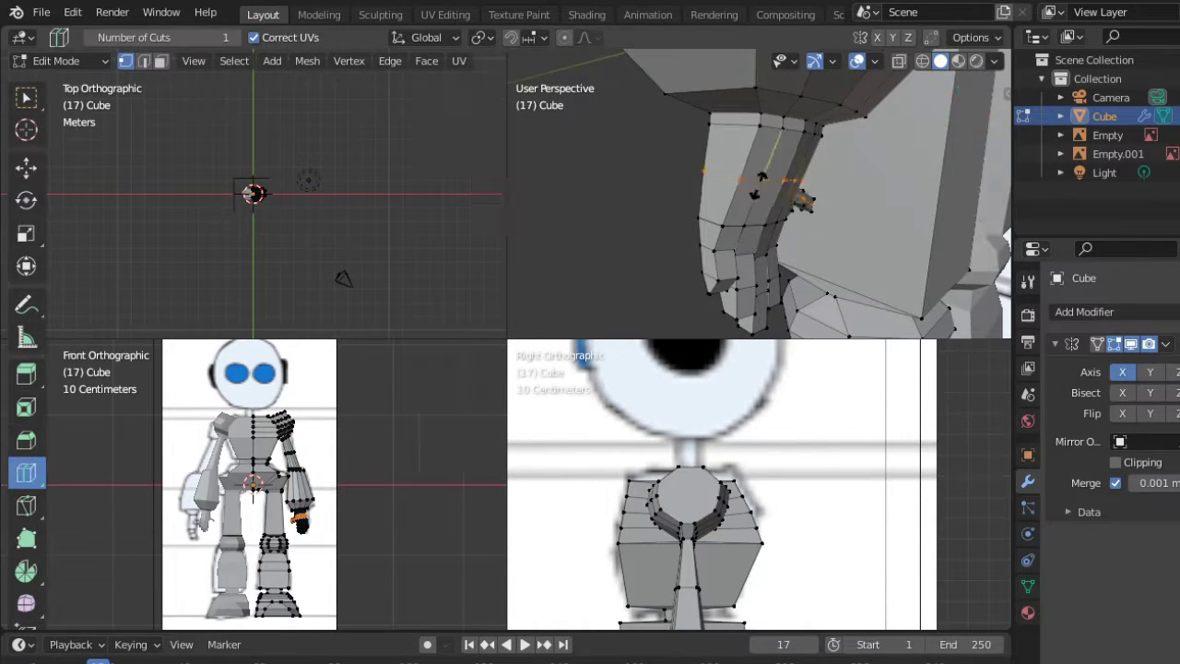
{"action": "left_click", "coordinate": [817, 190]}
{"action": "key", "text": "KP_3"}
{"action": "key", "text": "shift+z"}
{"action": "scroll", "coordinate": [862, 83], "scroll_direction": "up", "scroll_amount": 2}
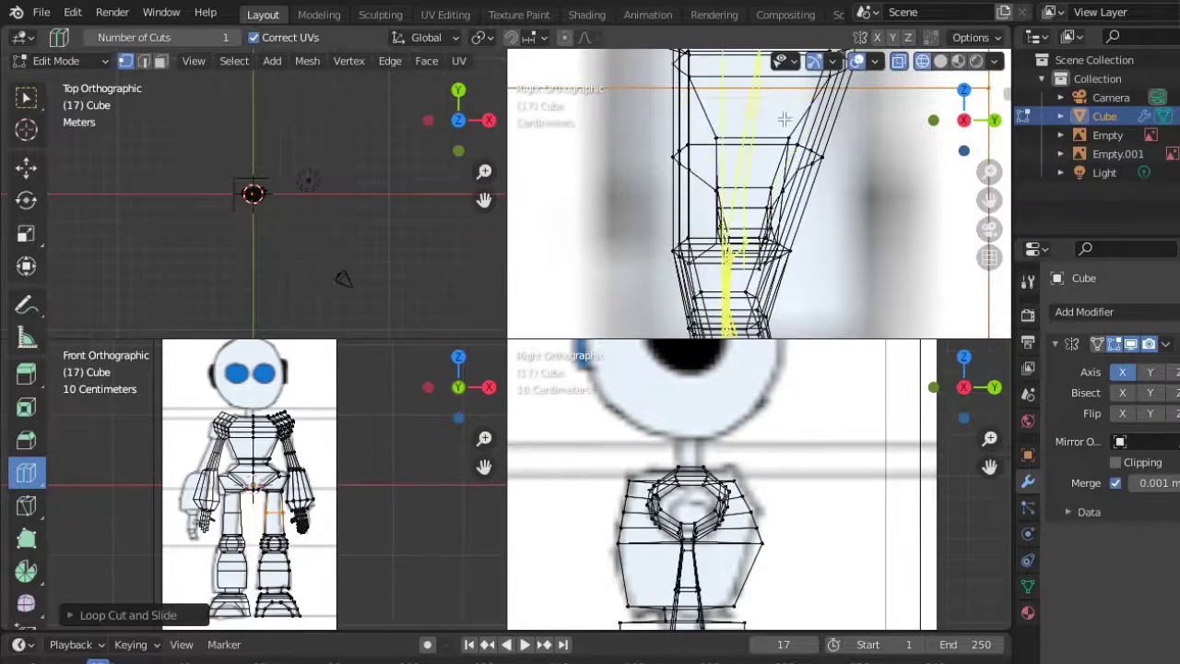
{"action": "key", "text": "shift+space"}
{"action": "key", "text": "g"}
{"action": "middle_click_drag", "start_coordinate": [785, 116], "coordinate": [726, 97]}
Step: Narrow the new arm loop by scaling it along the Y axis
{"action": "key", "text": "KP_3"}
{"action": "key", "text": "shift+z"}
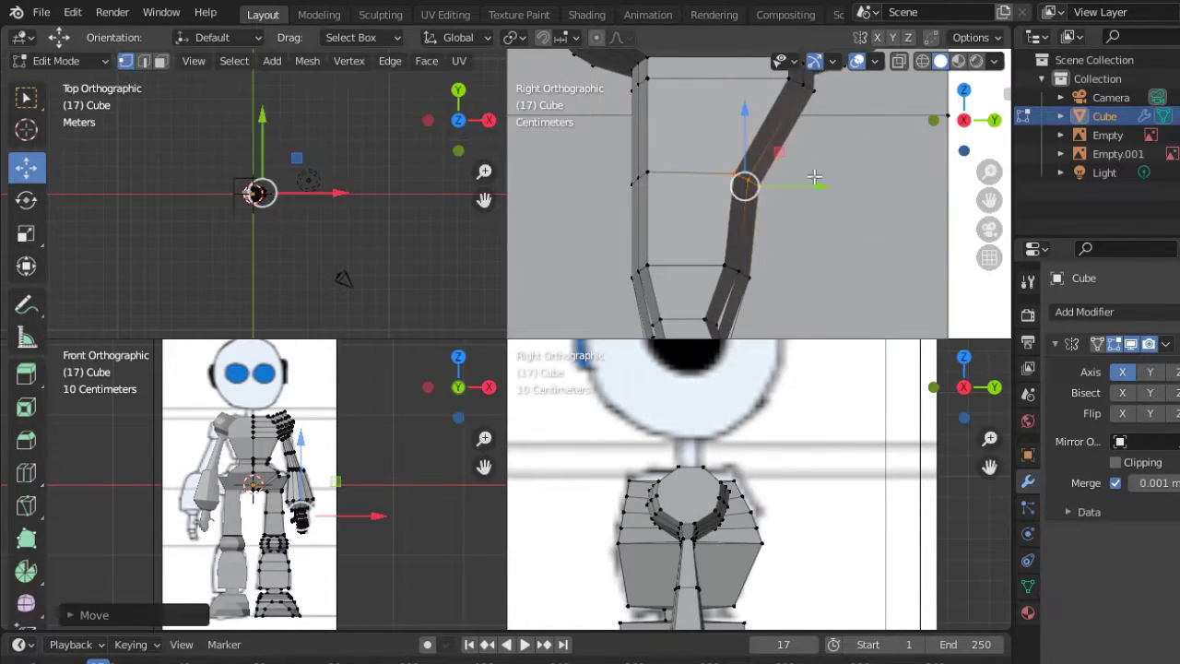
{"action": "middle_click_drag", "start_coordinate": [815, 177], "coordinate": [784, 180]}
{"action": "key", "text": "s"}
{"action": "key", "text": "y"}
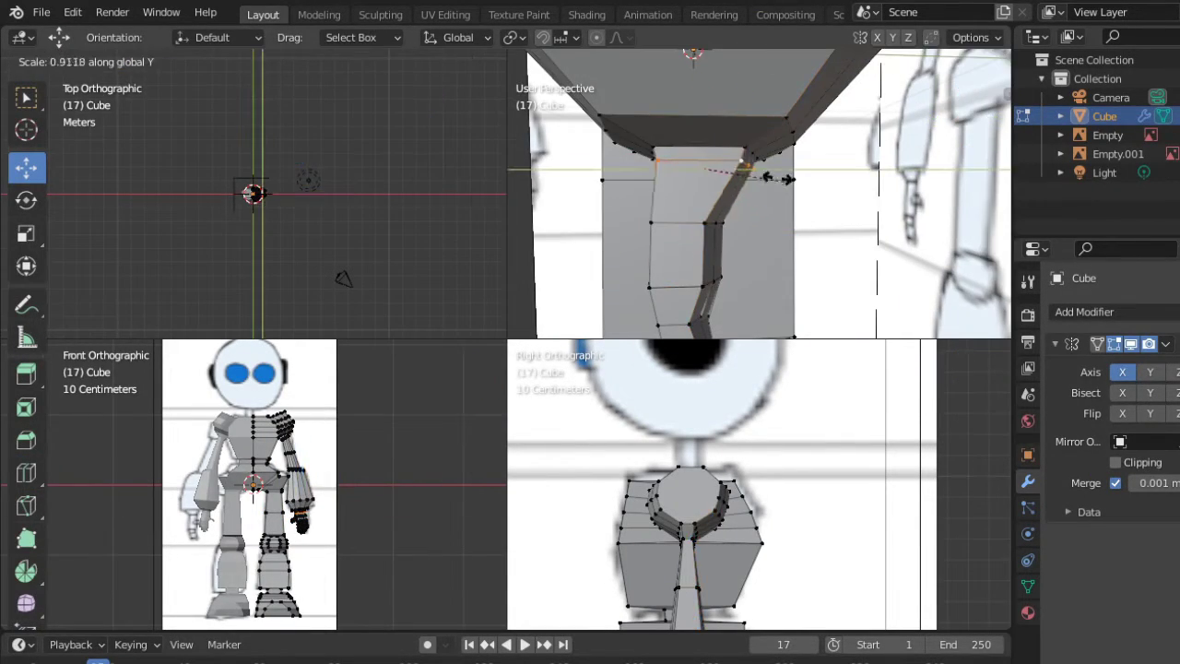
{"action": "key", "text": "Escape"}
{"action": "middle_click_drag", "start_coordinate": [751, 126], "coordinate": [520, 321]}
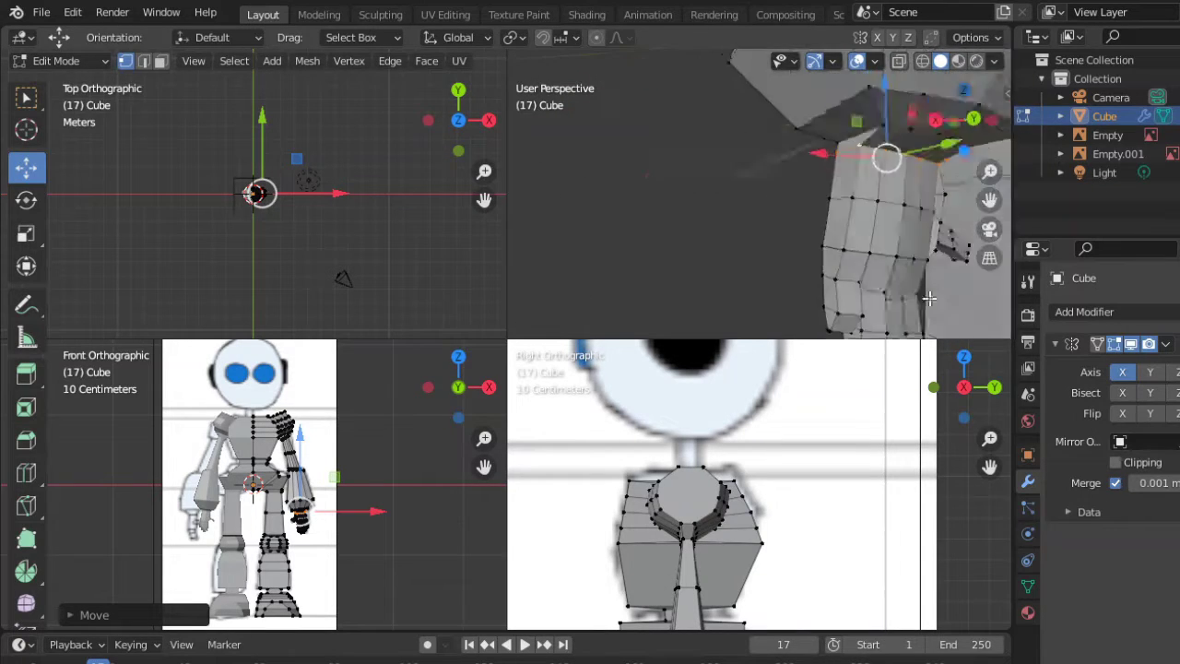
Step: Reposition the fingered hand from the side view and resize it as one piece
{"action": "left_click", "coordinate": [925, 61]}
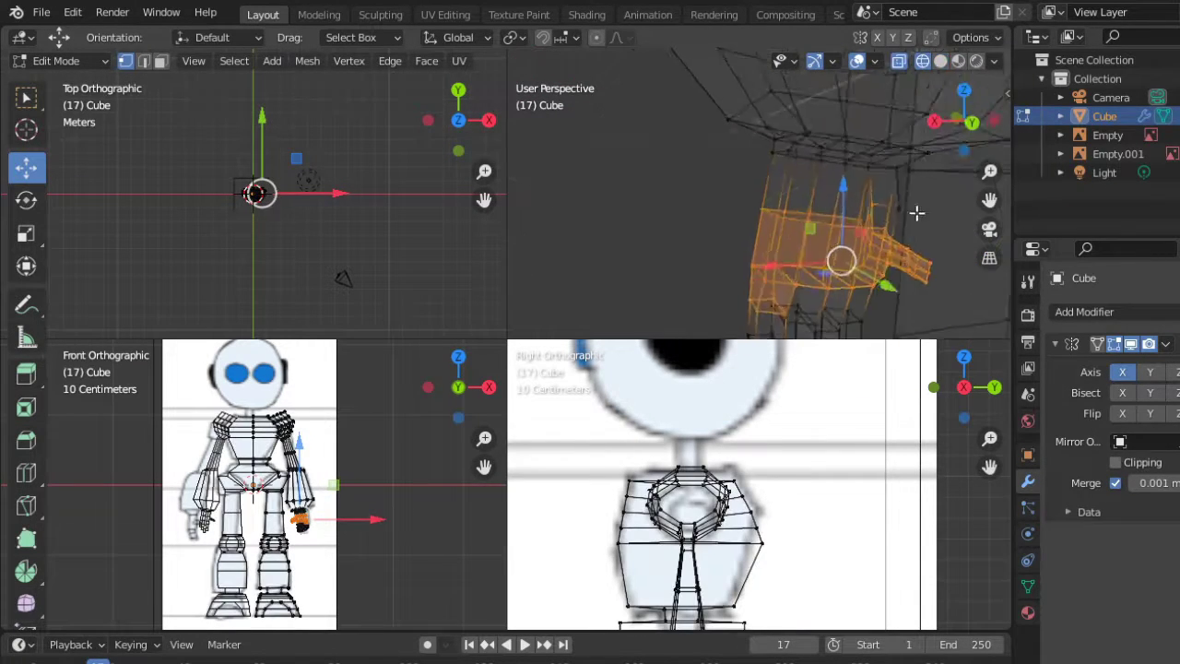
{"action": "middle_click_drag", "start_coordinate": [811, 230], "coordinate": [721, 239]}
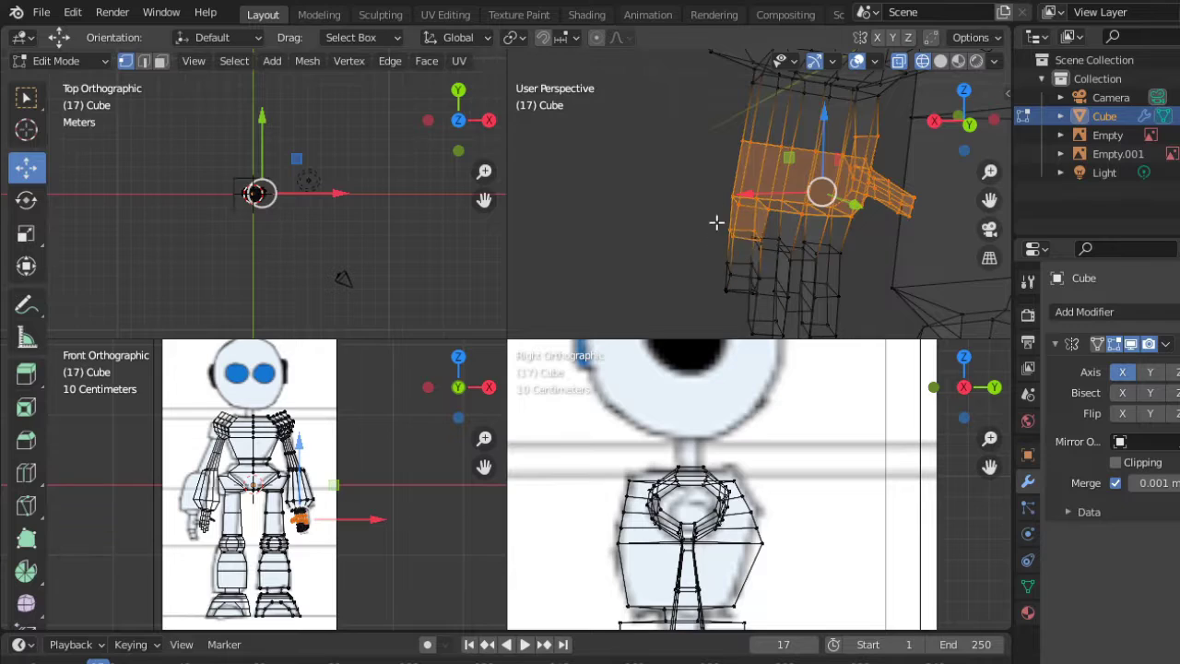
{"action": "scroll", "coordinate": [765, 243], "scroll_direction": "down", "scroll_amount": 3}
{"action": "scroll", "coordinate": [766, 245], "scroll_direction": "down", "scroll_amount": 4}
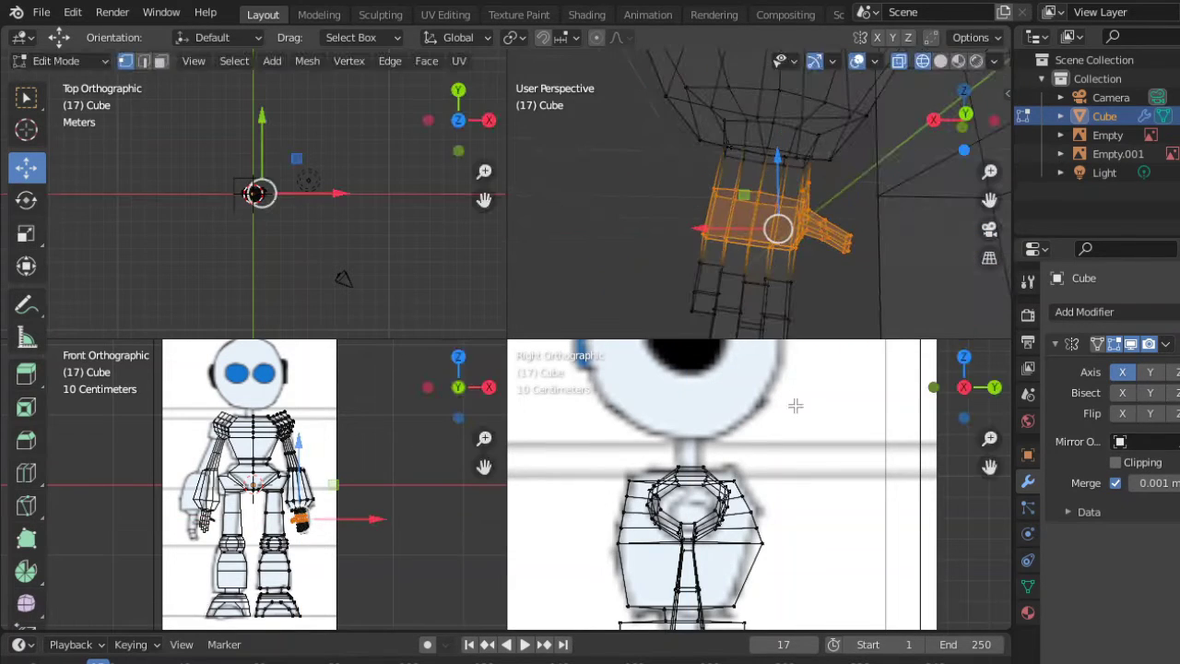
{"action": "key", "text": "KP_3"}
{"action": "left_click", "coordinate": [802, 187]}
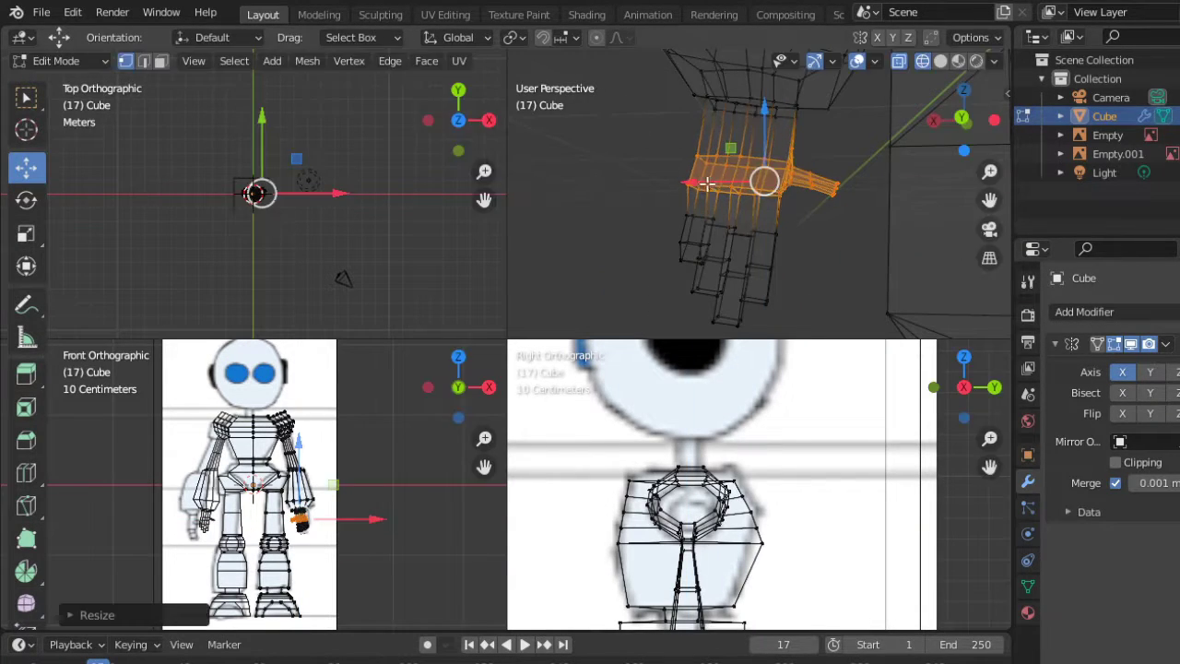
{"action": "key", "text": "KP_3"}
{"action": "key", "text": "s"}
{"action": "left_click", "coordinate": [903, 192]}
{"action": "key", "text": "s"}
{"action": "left_click", "coordinate": [720, 183]}
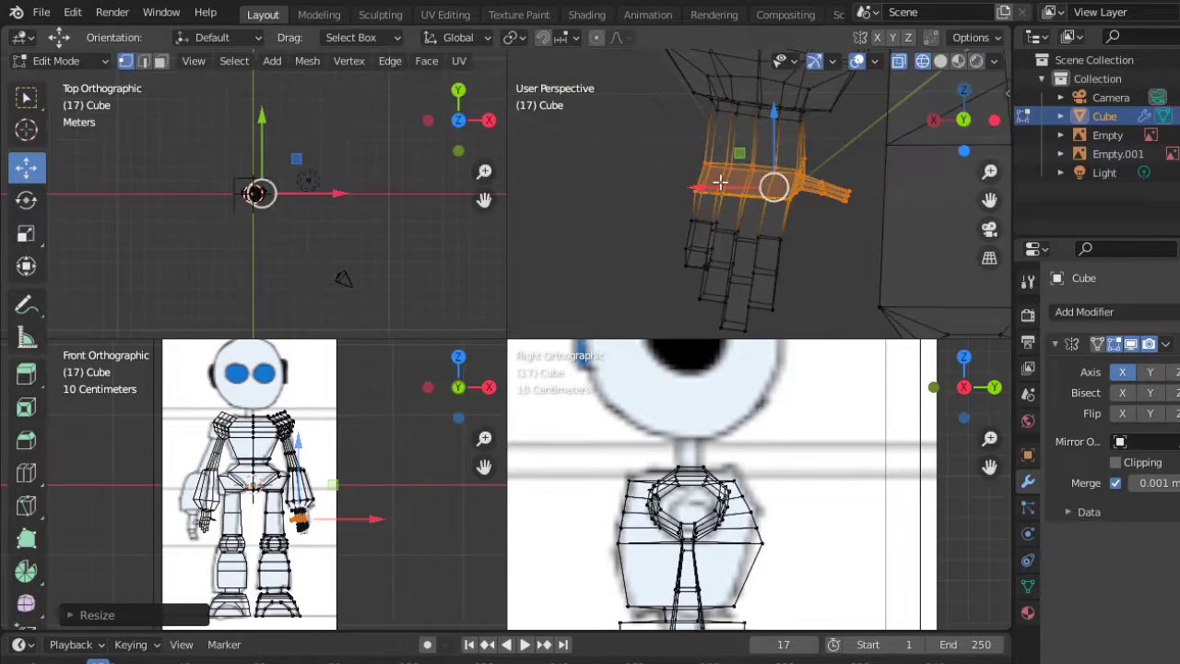
Step: Select the hand's fingertip vertices, undo the unwanted dissolve and nudge them into position
{"action": "key", "text": "shift+z"}
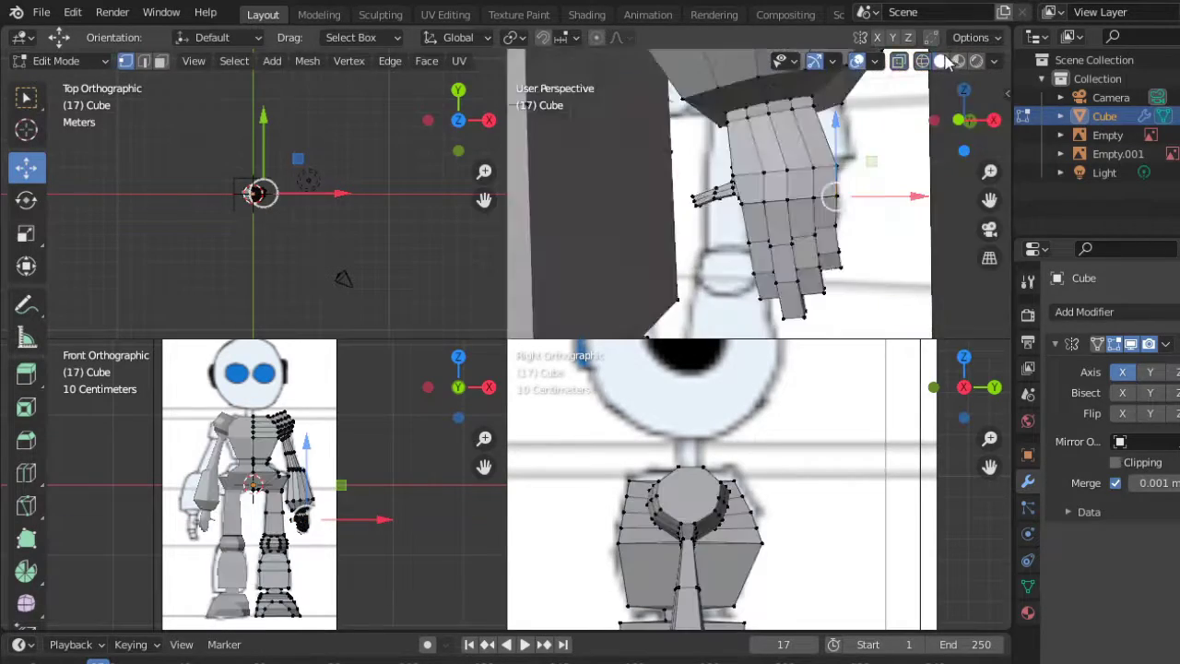
{"action": "mouse_move", "coordinate": [621, 176]}
{"action": "middle_mouse_down"}
{"action": "mouse_move", "coordinate": [901, 139]}
{"action": "mouse_move", "coordinate": [816, 221]}
{"action": "middle_mouse_up"}
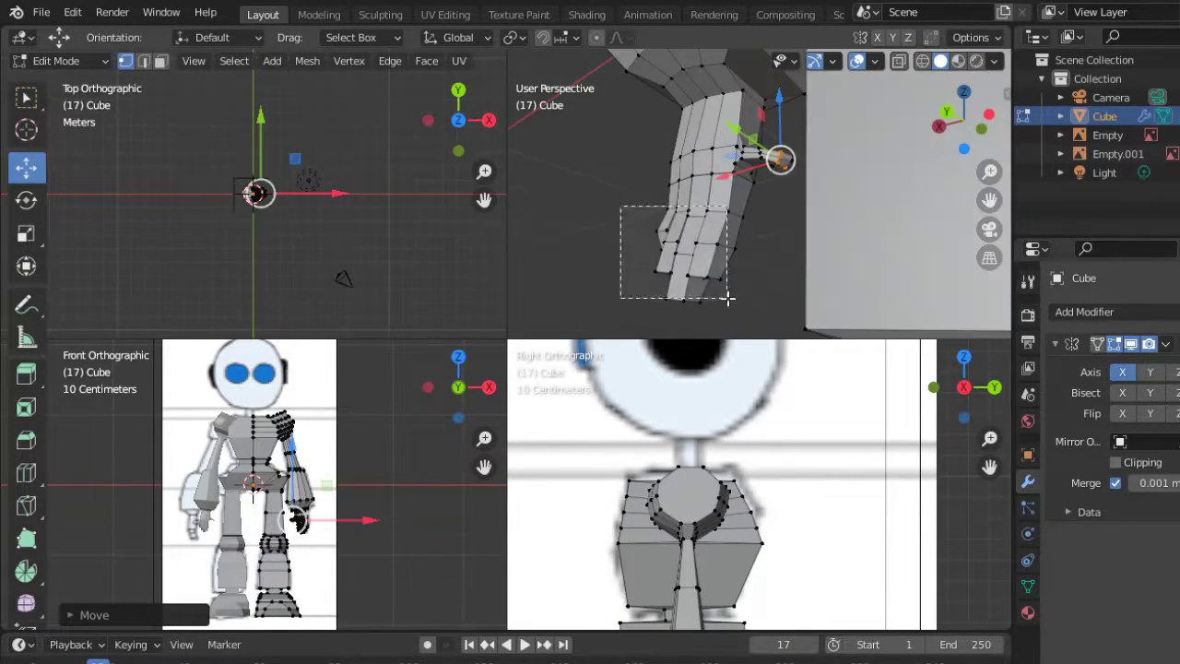
{"action": "left_click_drag", "start_coordinate": [621, 206], "coordinate": [729, 298]}
{"action": "key", "text": "shift+z"}
{"action": "middle_click_drag", "start_coordinate": [728, 297], "coordinate": [739, 229]}
{"action": "key", "text": "ctrl+z"}
{"action": "middle_click_drag", "start_coordinate": [868, 237], "coordinate": [830, 231]}
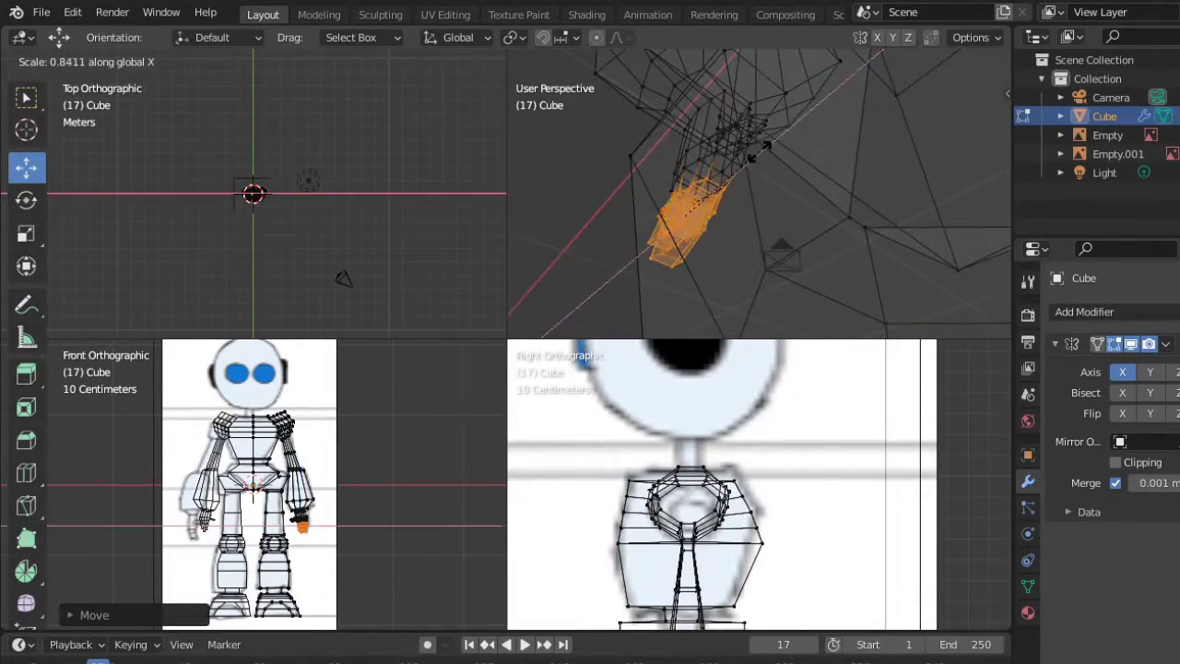
{"action": "mouse_move", "coordinate": [656, 135]}
{"action": "middle_mouse_down"}
{"action": "mouse_move", "coordinate": [516, 208]}
{"action": "mouse_move", "coordinate": [730, 237]}
{"action": "mouse_move", "coordinate": [773, 202]}
{"action": "middle_mouse_up"}
{"action": "left_click", "coordinate": [756, 217]}
{"action": "mouse_move", "coordinate": [810, 271]}
{"action": "middle_mouse_down"}
{"action": "mouse_move", "coordinate": [688, 124]}
{"action": "mouse_move", "coordinate": [772, 203]}
{"action": "mouse_move", "coordinate": [811, 185]}
{"action": "mouse_move", "coordinate": [945, 247]}
{"action": "mouse_move", "coordinate": [726, 279]}
{"action": "middle_mouse_up"}
Step: Switch to edge select mode and dissolve an unneeded edge on the upper arm
{"action": "left_click", "coordinate": [688, 125]}
{"action": "key", "text": "2"}
{"action": "key", "text": "ctrl+x"}
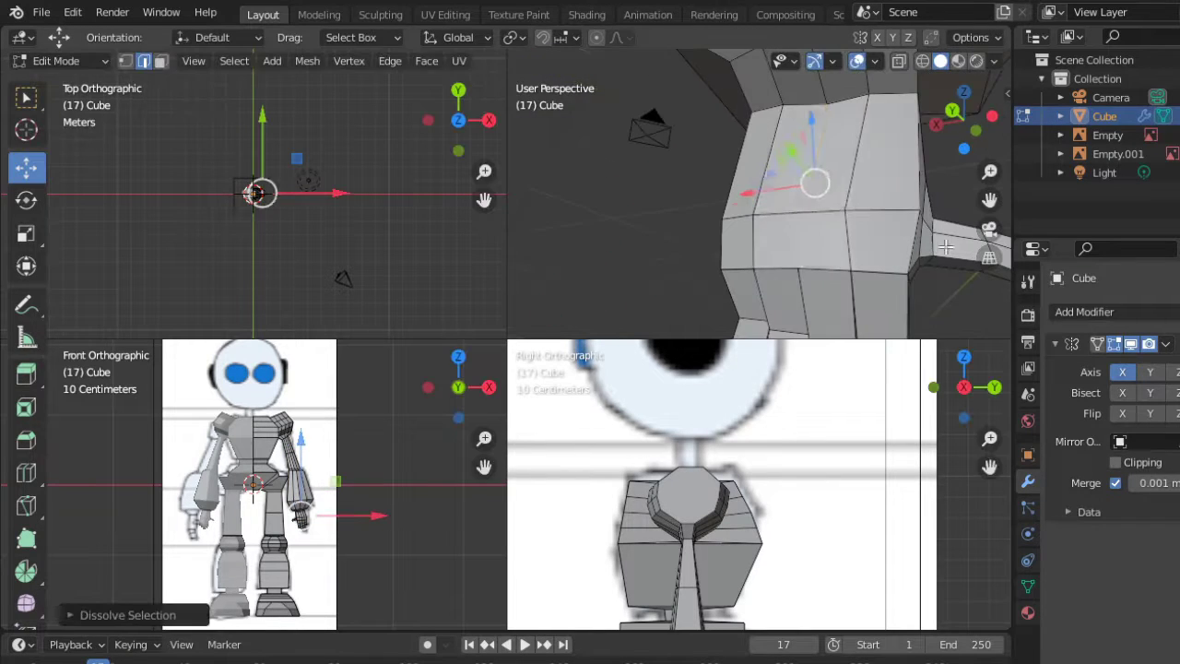
{"action": "left_click", "coordinate": [946, 247]}
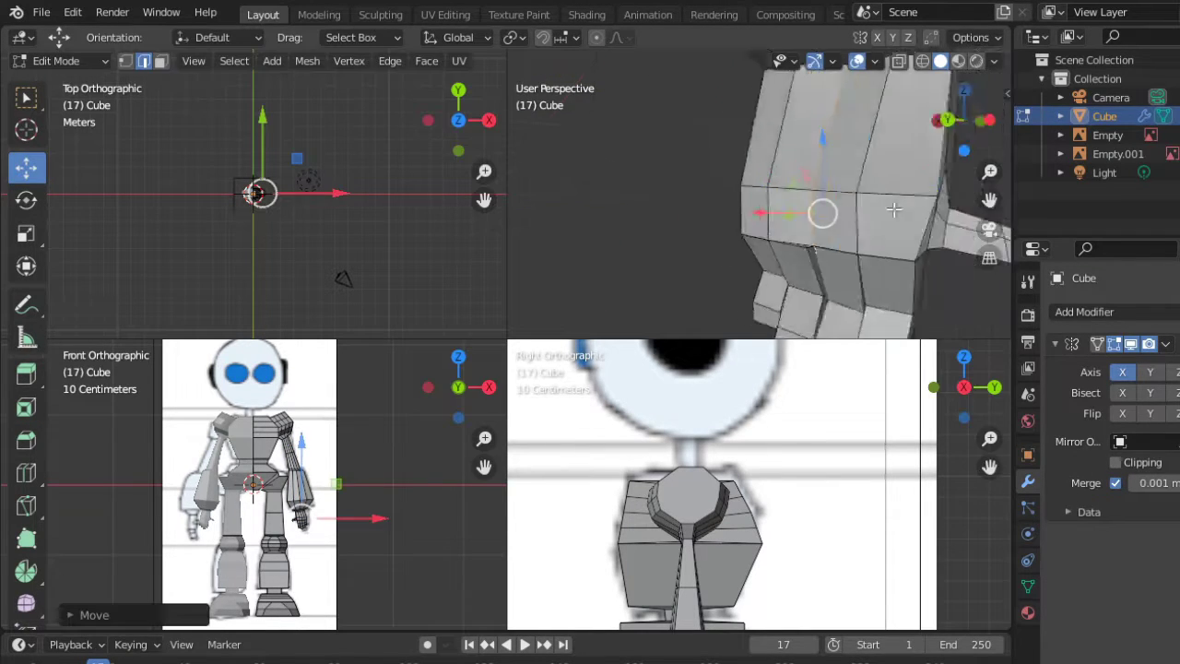
{"action": "middle_click_drag", "start_coordinate": [839, 223], "coordinate": [809, 31]}
{"action": "scroll", "coordinate": [765, 185], "scroll_direction": "up", "scroll_amount": 3}
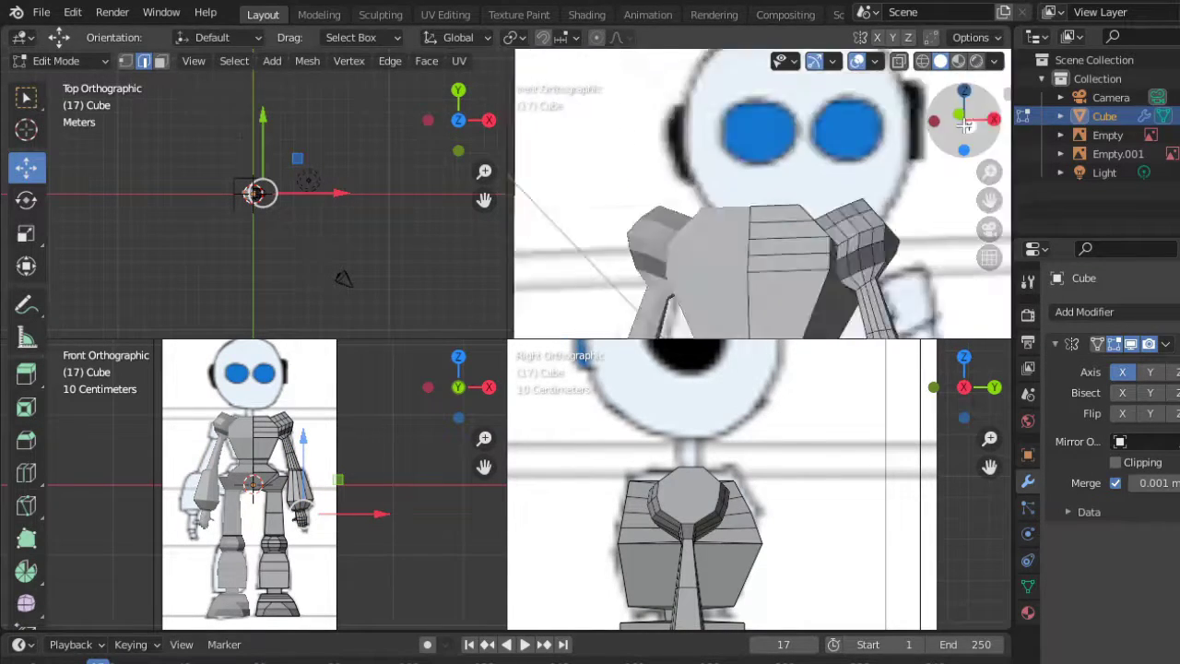
{"action": "middle_click_drag", "start_coordinate": [765, 184], "coordinate": [784, 110]}
Step: Inset the torso's top face and extrude it upward into a neck reaching through the head
{"action": "left_click", "coordinate": [26, 406]}
{"action": "left_click_drag", "start_coordinate": [802, 267], "coordinate": [813, 197]}
{"action": "left_click", "coordinate": [814, 197]}
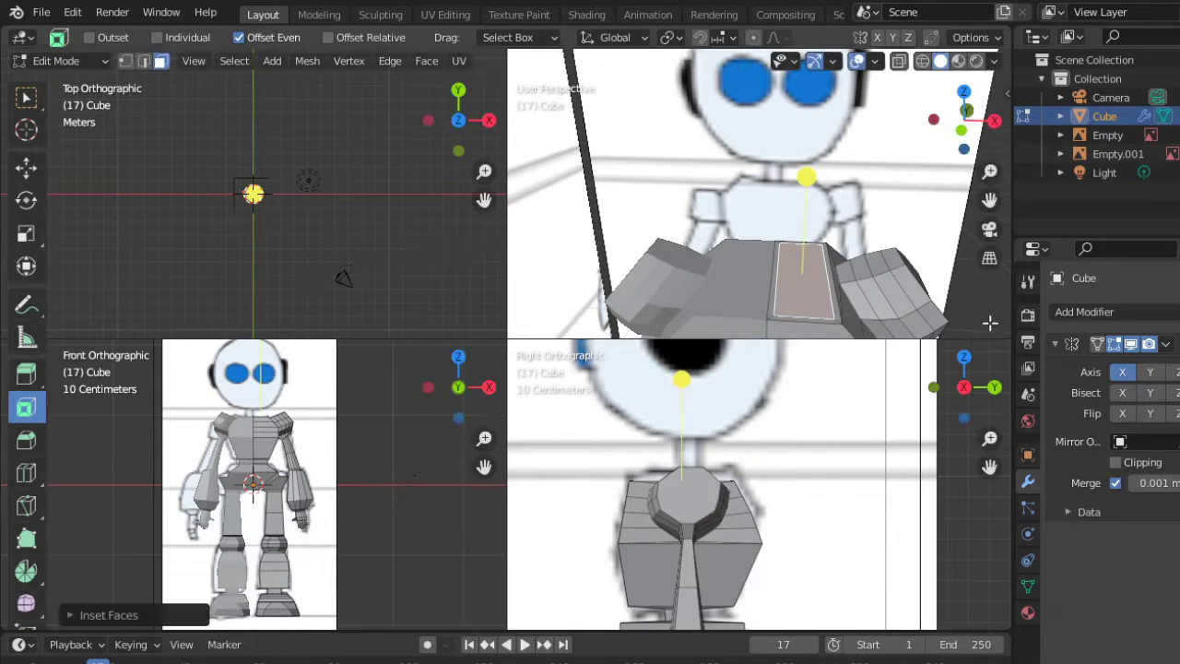
{"action": "key", "text": "e"}
{"action": "left_click", "coordinate": [893, 159]}
{"action": "key", "text": "KP_1"}
{"action": "key", "text": "g"}
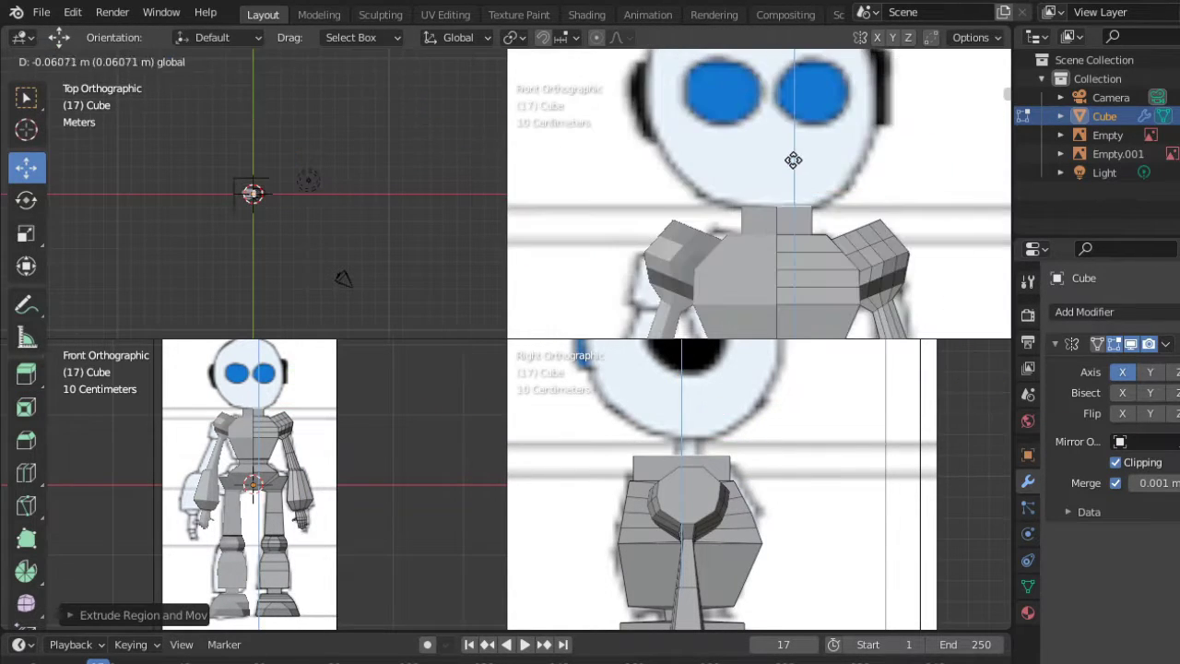
{"action": "left_click", "coordinate": [797, 232]}
{"action": "key", "text": "e"}
{"action": "left_click", "coordinate": [797, 166]}
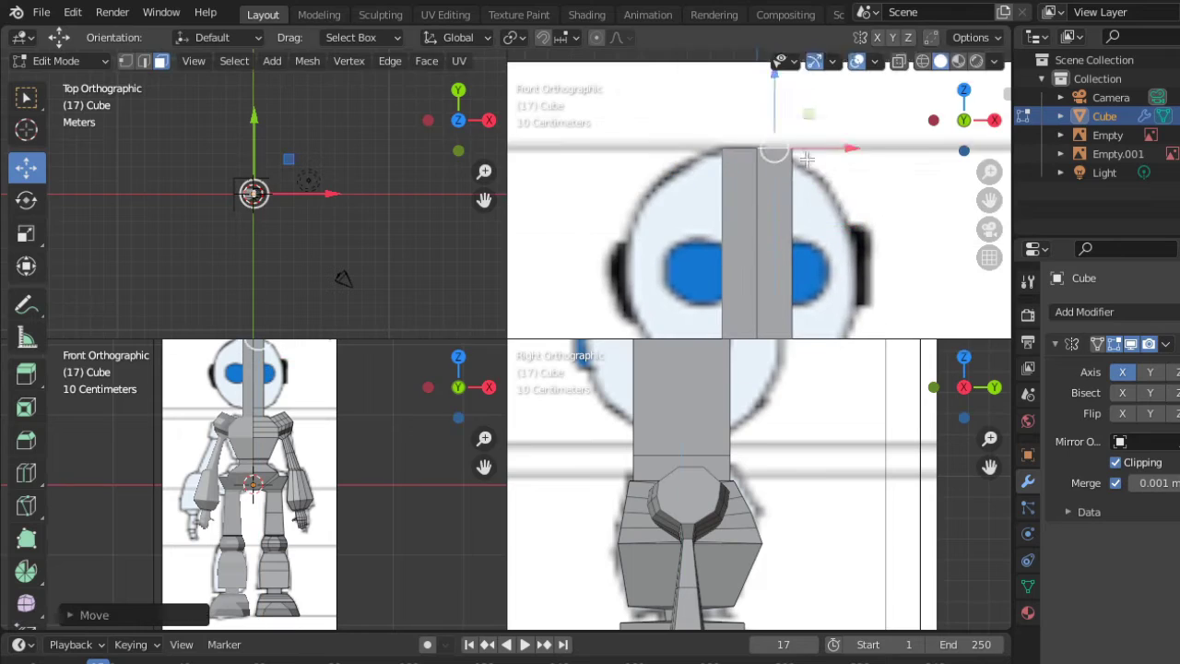
Step: Add edge loops across the head column and widen them into an octagonal head block
{"action": "left_click", "coordinate": [25, 472]}
{"action": "left_click", "coordinate": [25, 167]}
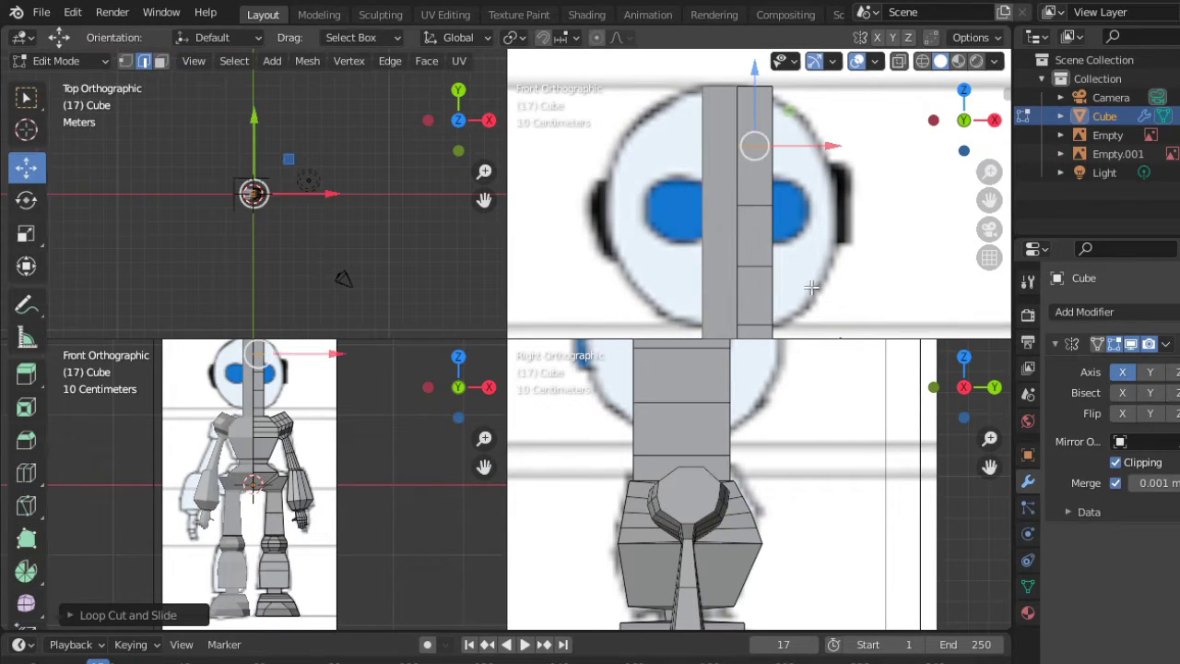
{"action": "left_click_drag", "start_coordinate": [885, 205], "coordinate": [908, 209]}
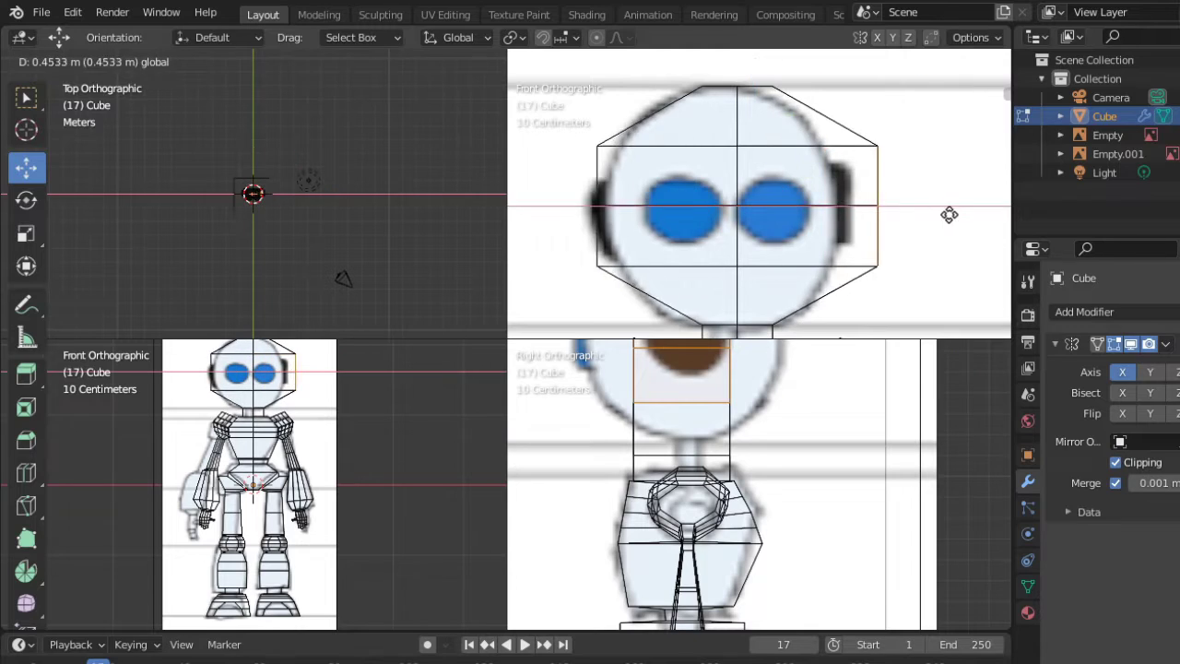
{"action": "left_click", "coordinate": [948, 215]}
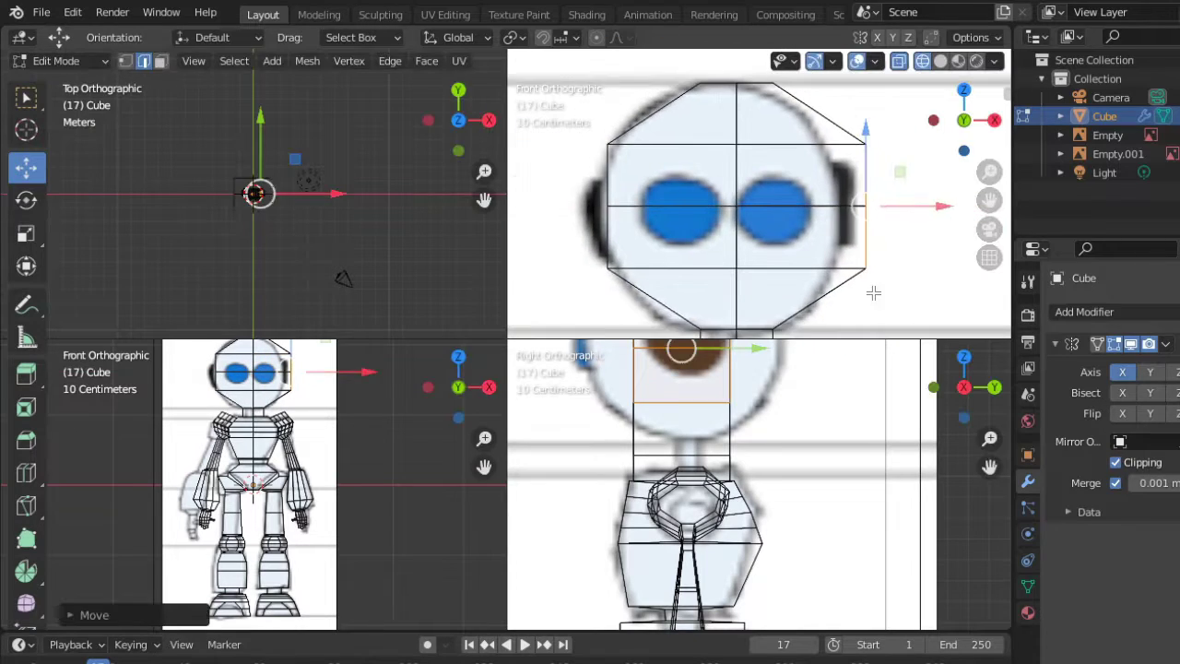
{"action": "left_click", "coordinate": [26, 472]}
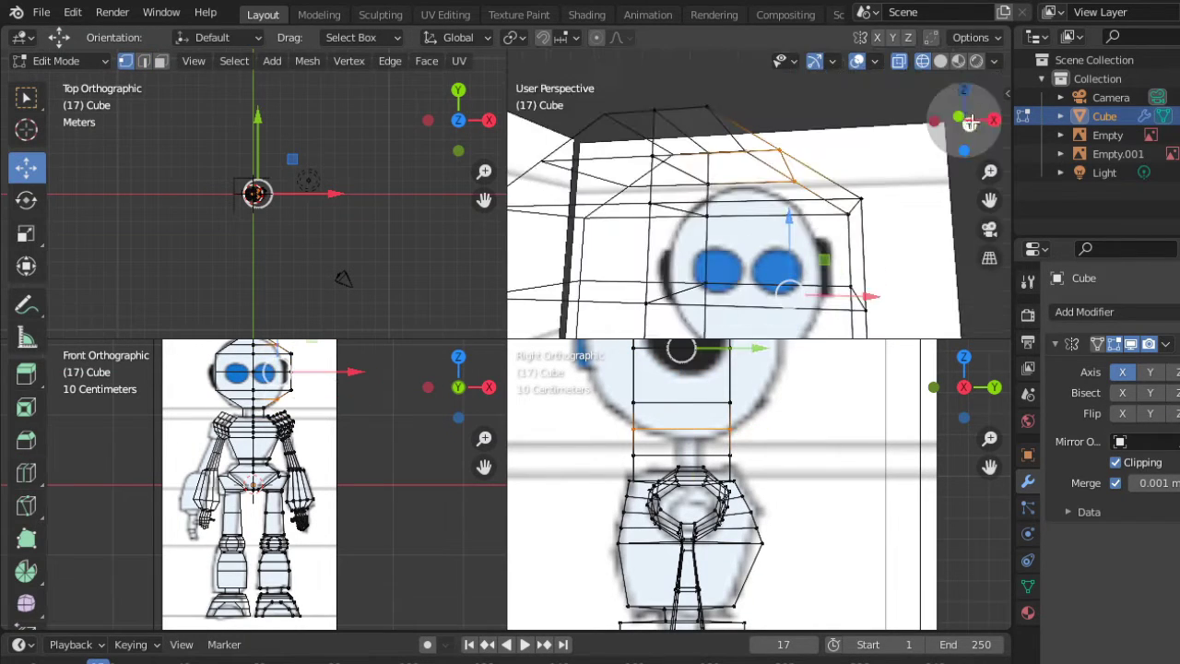
{"action": "left_click_drag", "start_coordinate": [970, 123], "coordinate": [962, 126]}
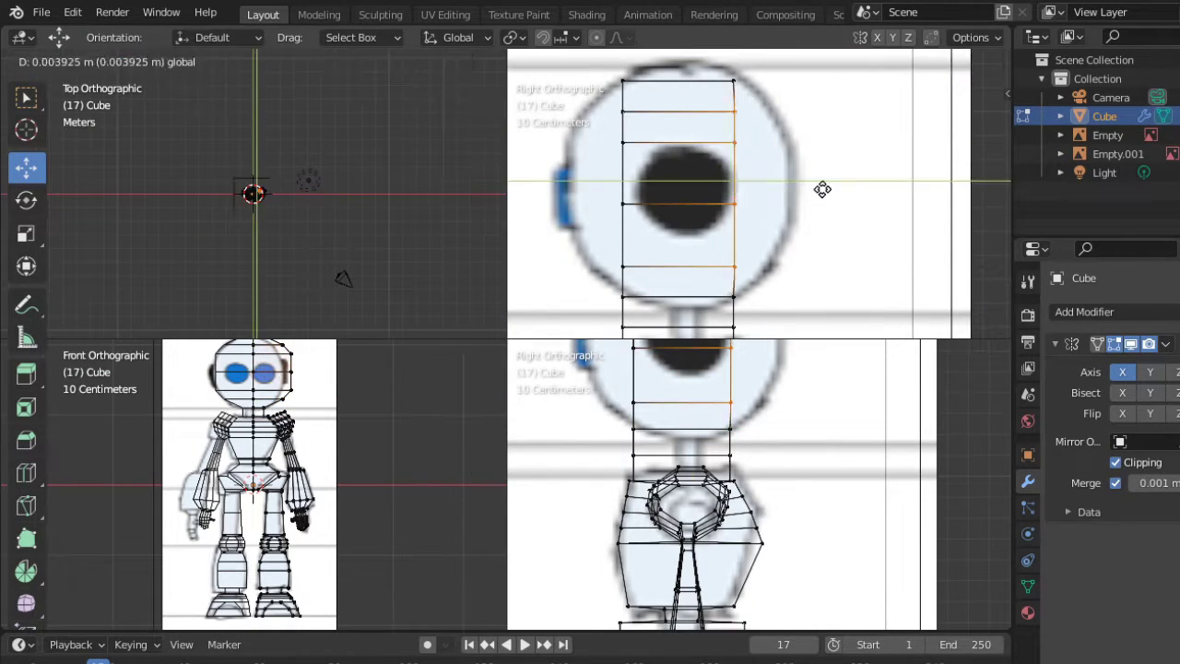
{"action": "key", "text": "Escape"}
{"action": "key", "text": "s"}
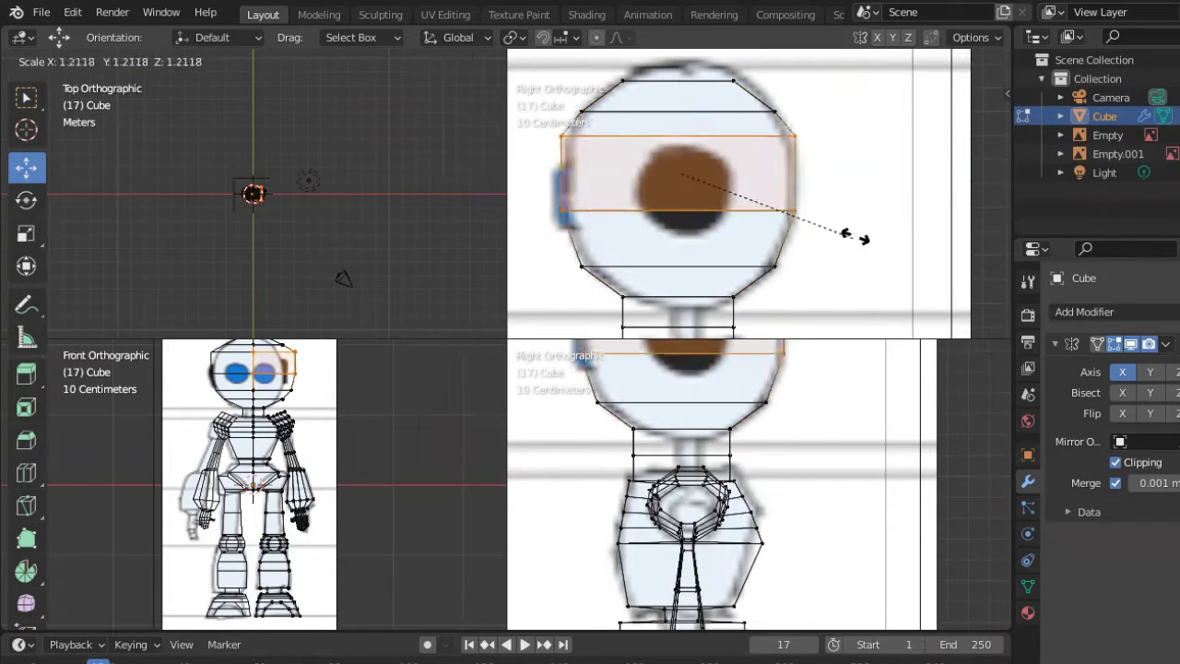
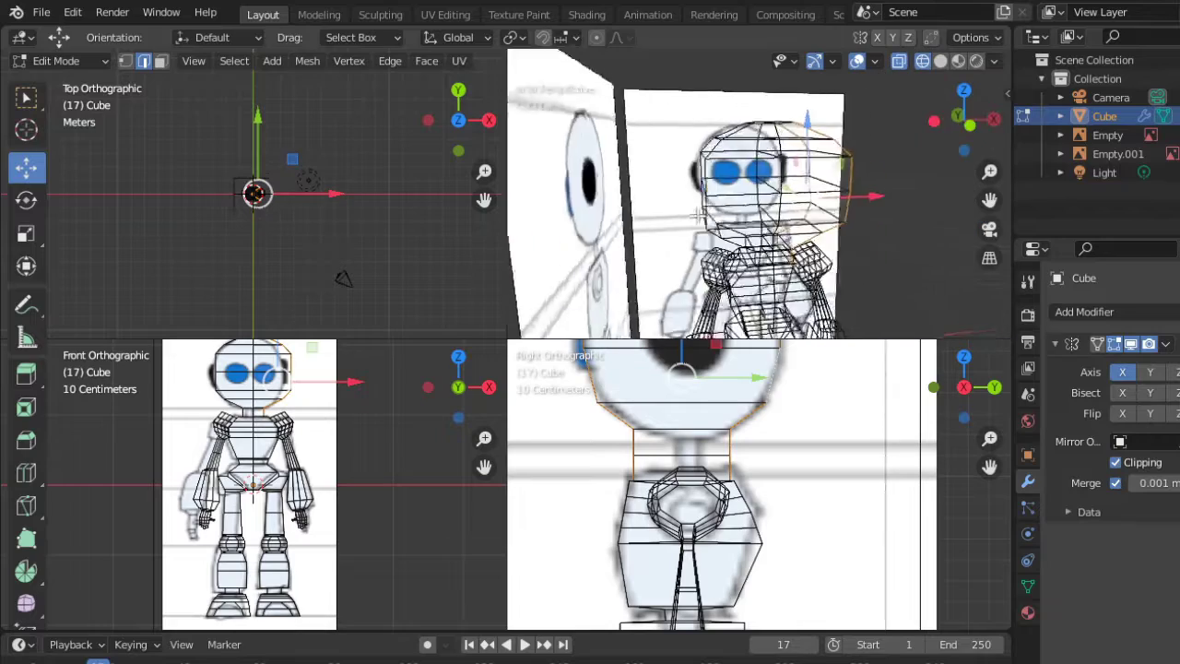
Step: Inset the selected head faces and scale them slightly smaller
{"action": "key", "text": "i"}
{"action": "key", "text": "Return"}
{"action": "key", "text": "alt+z"}
{"action": "key", "text": "i"}
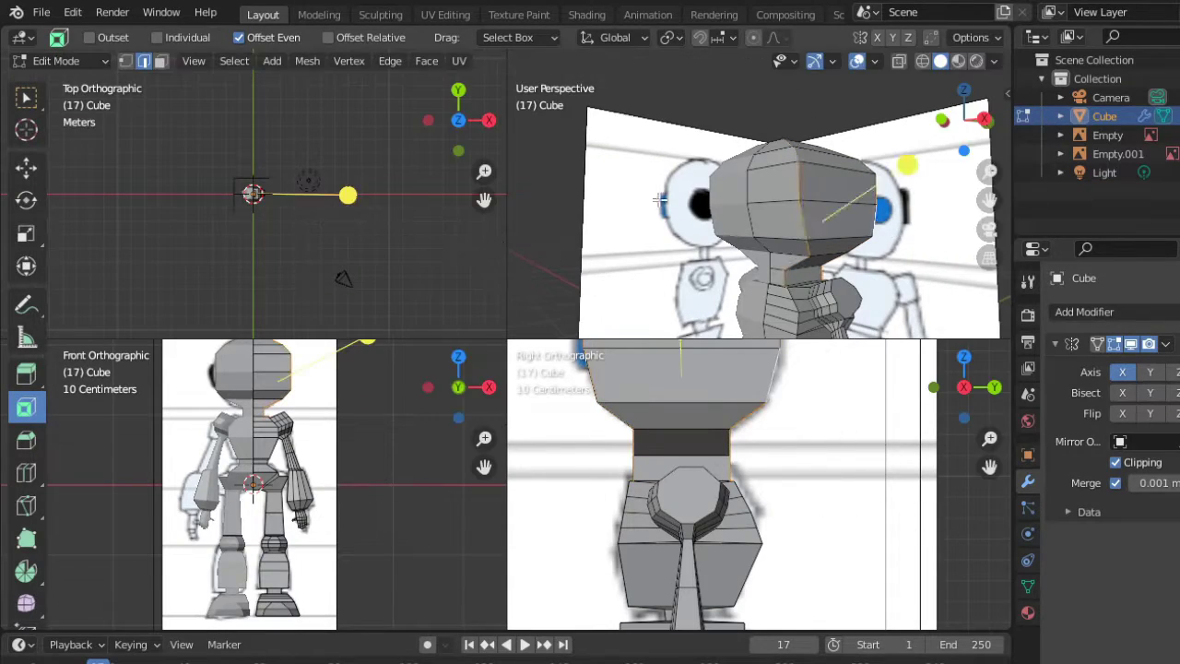
{"action": "middle_click_drag", "start_coordinate": [660, 201], "coordinate": [943, 259]}
{"action": "key", "text": "s"}
{"action": "left_click", "coordinate": [747, 132]}
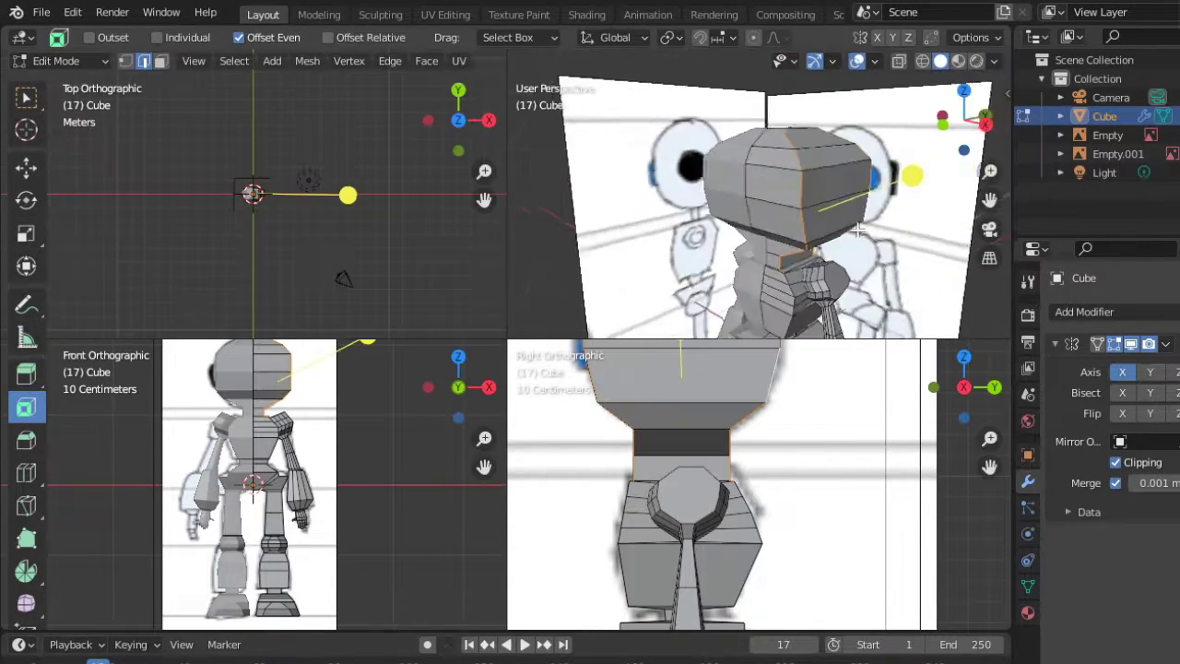
Step: Add an edge loop running down the centre of the head
{"action": "middle_click_drag", "start_coordinate": [747, 131], "coordinate": [612, 192]}
{"action": "left_click", "coordinate": [25, 472]}
{"action": "left_click", "coordinate": [841, 184]}
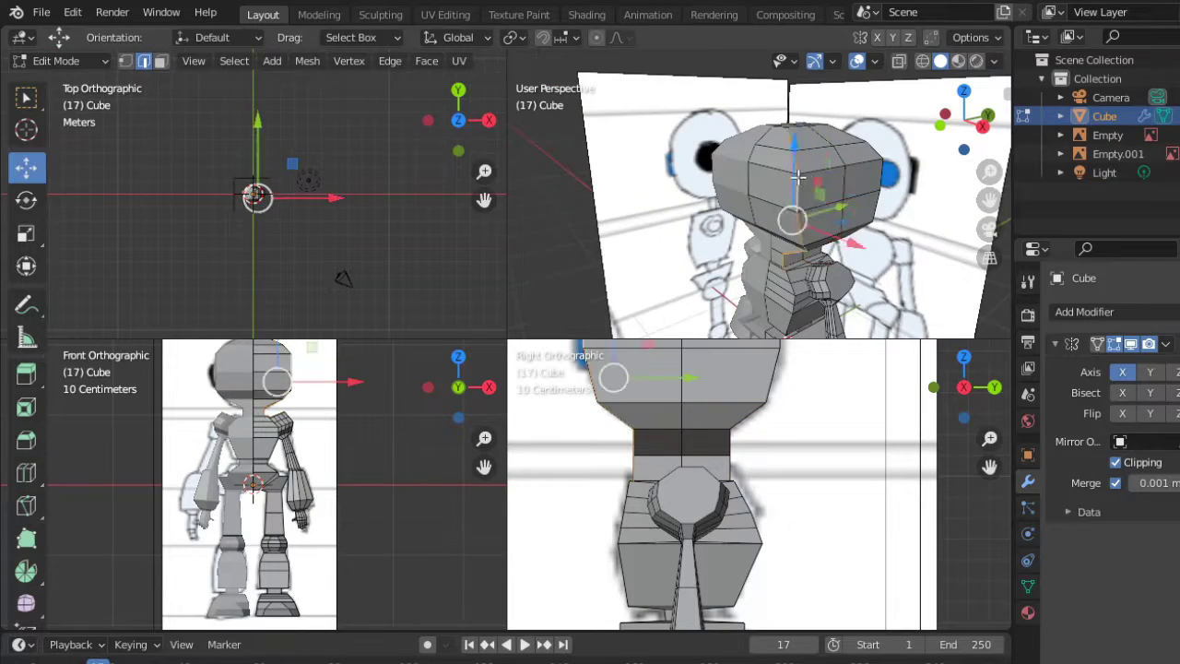
{"action": "scroll", "coordinate": [664, 480], "scroll_direction": "up", "scroll_amount": 2}
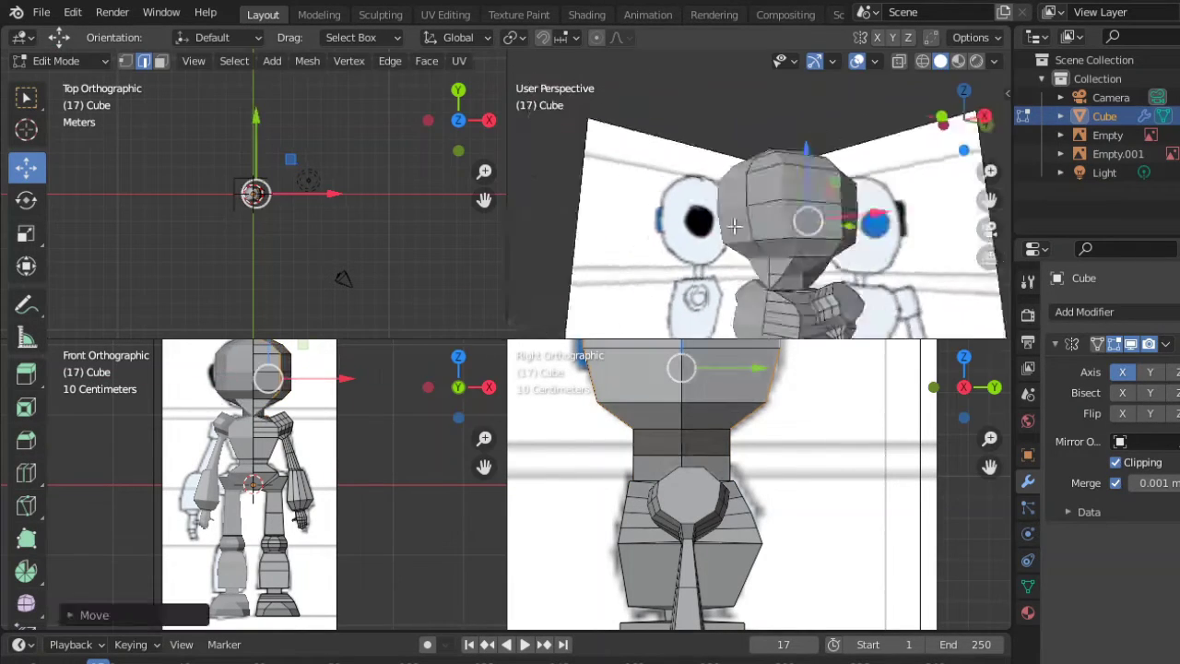
Step: Move the selected head faces slightly up and to the left
{"action": "middle_click_drag", "start_coordinate": [646, 231], "coordinate": [749, 281]}
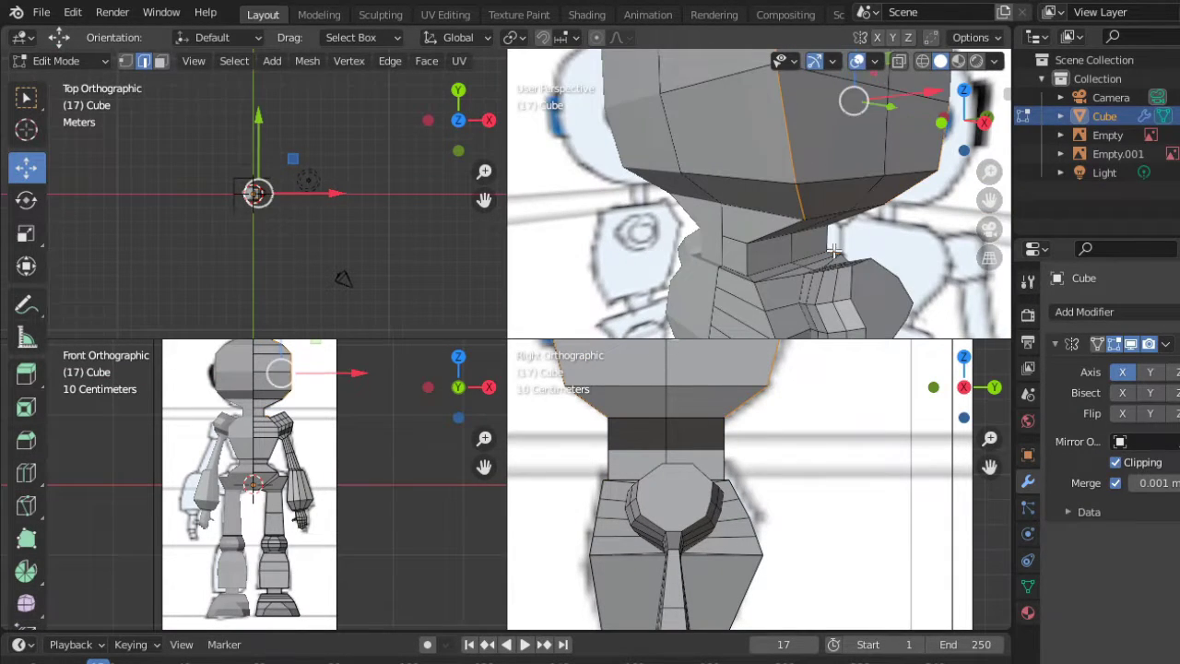
{"action": "key", "text": "g"}
{"action": "left_click", "coordinate": [819, 174]}
{"action": "scroll", "coordinate": [819, 173], "scroll_direction": "down", "scroll_amount": 5}
{"action": "left_click", "coordinate": [837, 150]}
{"action": "middle_click_drag", "start_coordinate": [837, 150], "coordinate": [841, 261]}
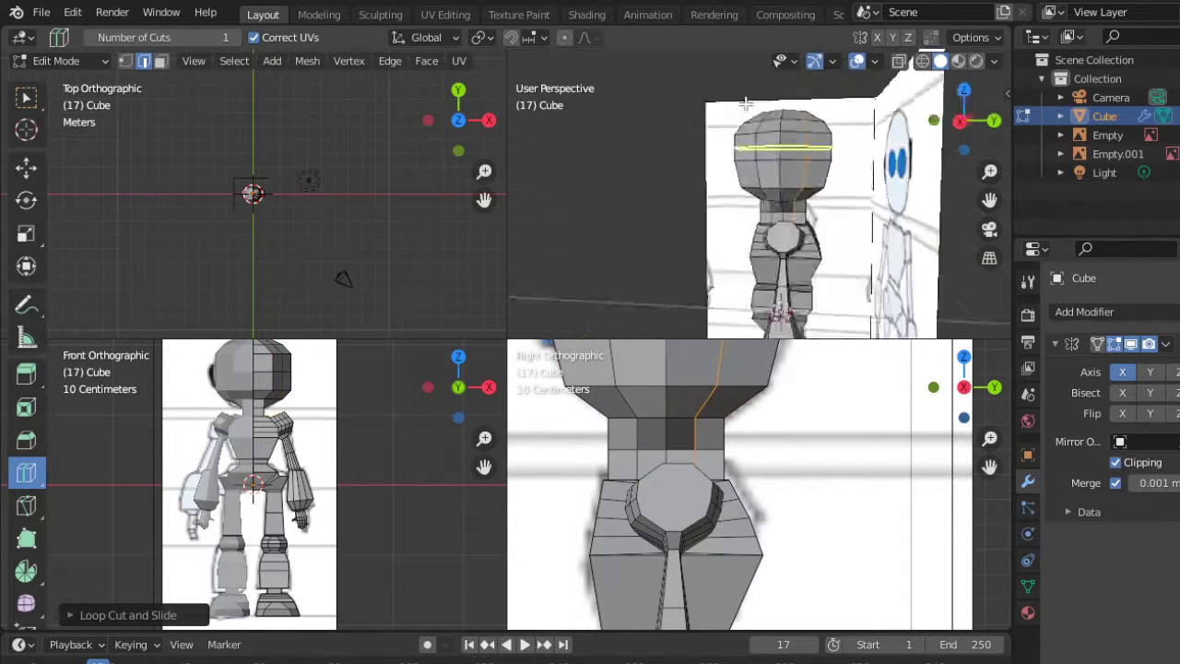
Step: Select the neck faces up toward the head and uncheck Clipping in the Mirror modifier
{"action": "key", "text": "shift+space"}
{"action": "key", "text": "g"}
{"action": "scroll", "coordinate": [819, 224], "scroll_direction": "up", "scroll_amount": 2}
{"action": "scroll", "coordinate": [753, 259], "scroll_direction": "up", "scroll_amount": 2}
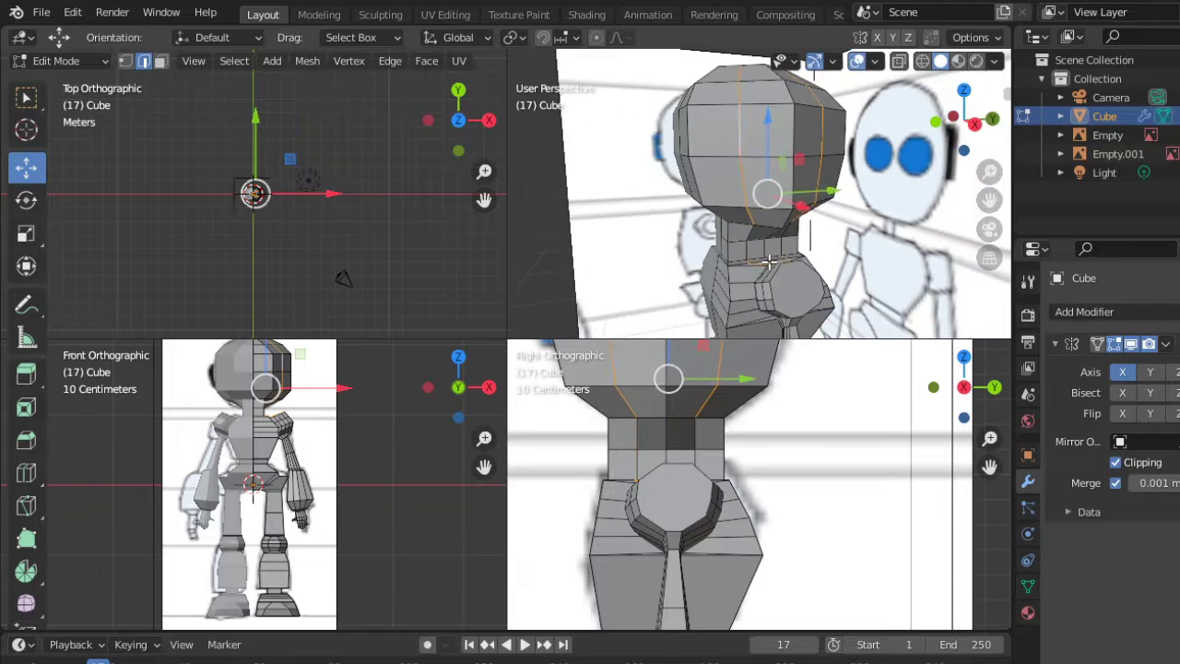
{"action": "scroll", "coordinate": [753, 258], "scroll_direction": "up", "scroll_amount": 3}
{"action": "mouse_move", "coordinate": [753, 258]}
{"action": "middle_mouse_down"}
{"action": "mouse_move", "coordinate": [809, 260]}
{"action": "mouse_move", "coordinate": [723, 291]}
{"action": "mouse_move", "coordinate": [646, 154]}
{"action": "mouse_move", "coordinate": [679, 145]}
{"action": "middle_mouse_up"}
{"action": "left_click", "coordinate": [723, 290], "text": "alt"}
{"action": "left_click", "coordinate": [770, 314], "text": "alt"}
{"action": "scroll", "coordinate": [770, 314], "scroll_direction": "down", "scroll_amount": 3}
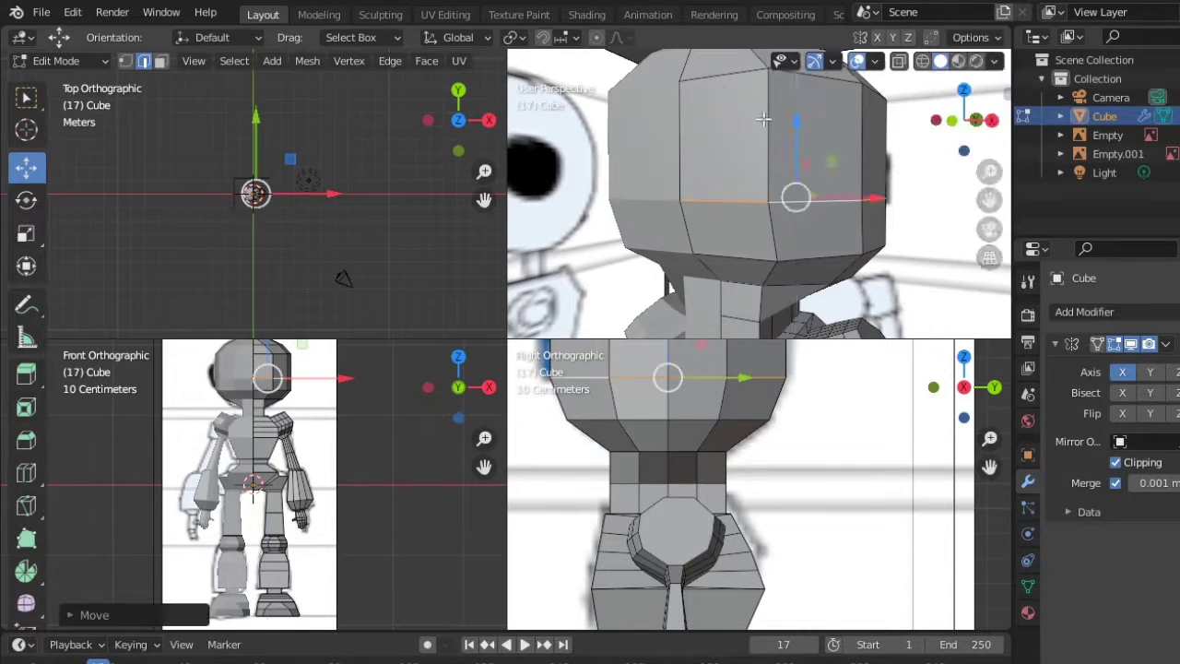
{"action": "middle_click_drag", "start_coordinate": [764, 119], "coordinate": [876, 231]}
{"action": "left_click", "coordinate": [1116, 462]}
Step: Inset the eye face and extrude it back into the head
{"action": "key", "text": "i"}
{"action": "left_click", "coordinate": [805, 204]}
{"action": "key", "text": "KP_1"}
{"action": "key", "text": "alt+z"}
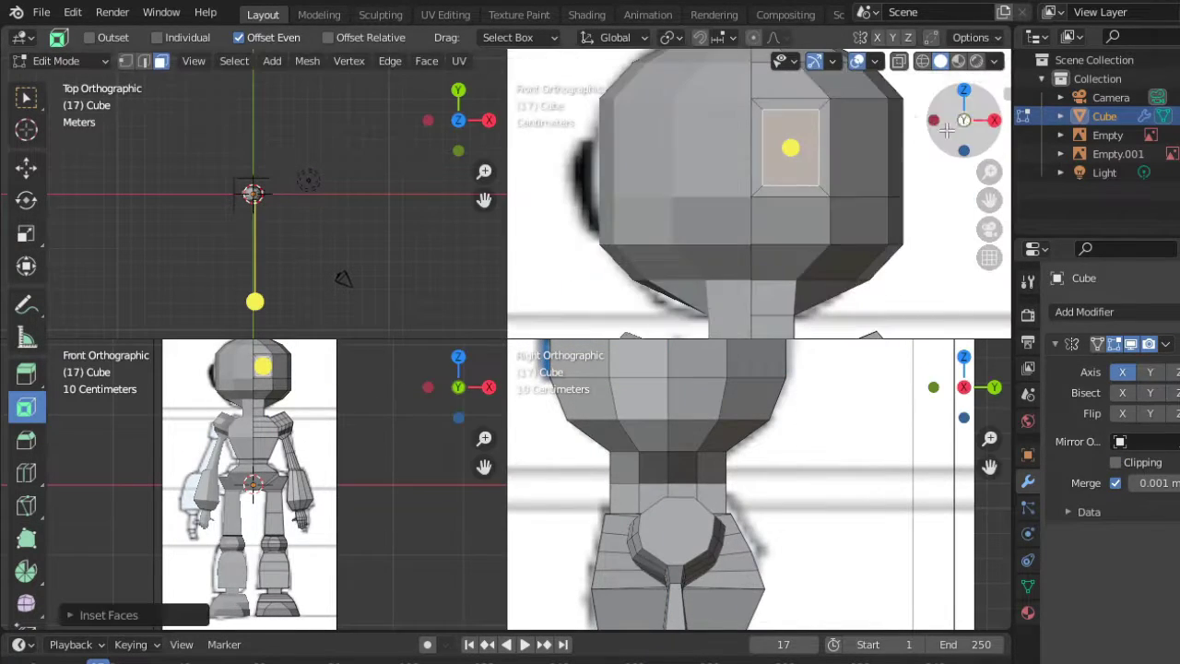
{"action": "scroll", "coordinate": [796, 173], "scroll_direction": "up", "scroll_amount": 3}
{"action": "middle_click_drag", "start_coordinate": [796, 172], "coordinate": [830, 184]}
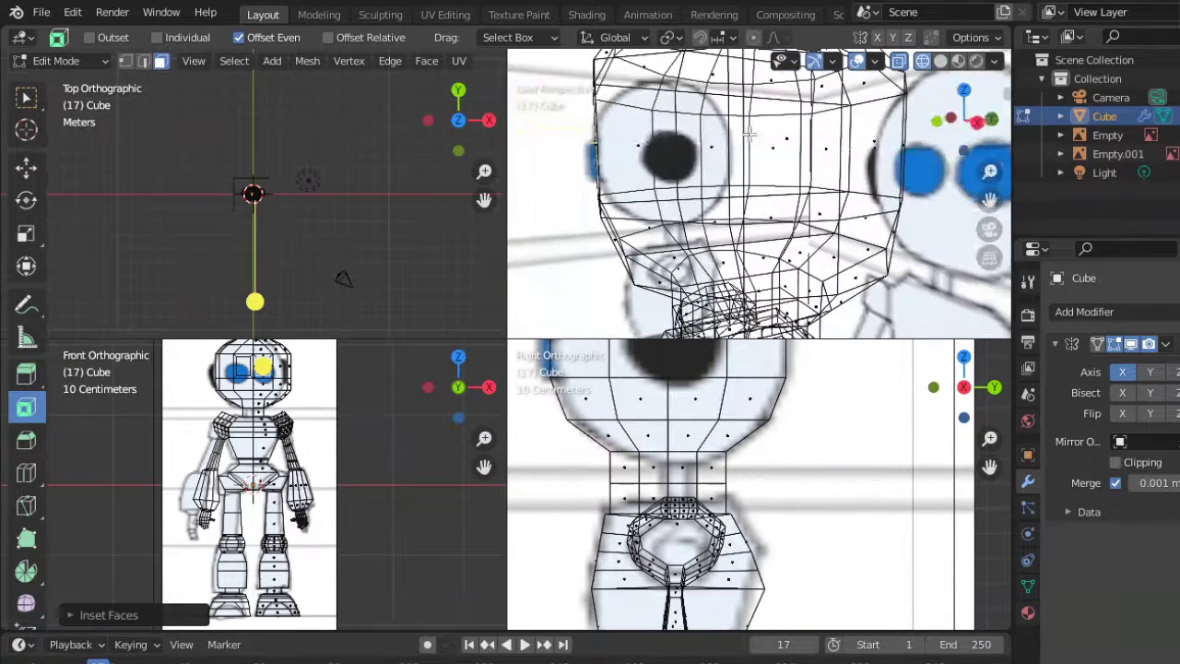
{"action": "key", "text": "e"}
{"action": "left_click", "coordinate": [830, 184]}
{"action": "key", "text": "alt+z"}
{"action": "left_click_drag", "start_coordinate": [963, 129], "coordinate": [961, 119]}
{"action": "left_click", "coordinate": [962, 118]}
Step: Cut edge loops across the eye and scale the eye edges to match the reference
{"action": "left_click", "coordinate": [26, 472]}
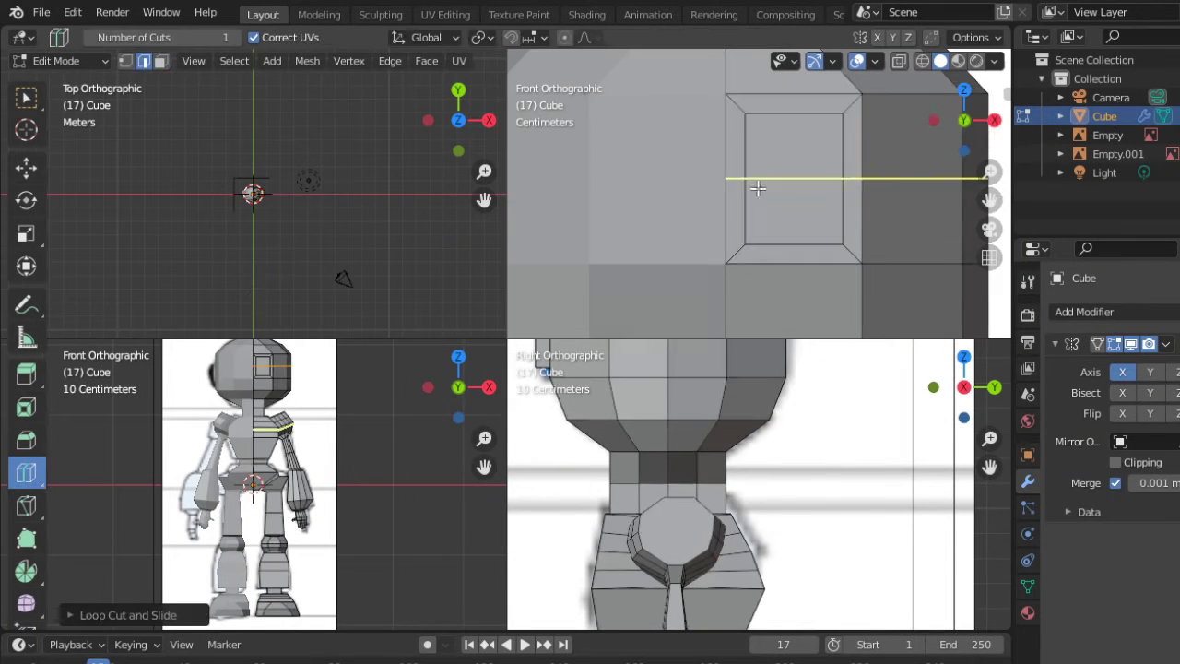
{"action": "key", "text": "alt+z"}
{"action": "key", "text": "s"}
{"action": "key", "text": "y"}
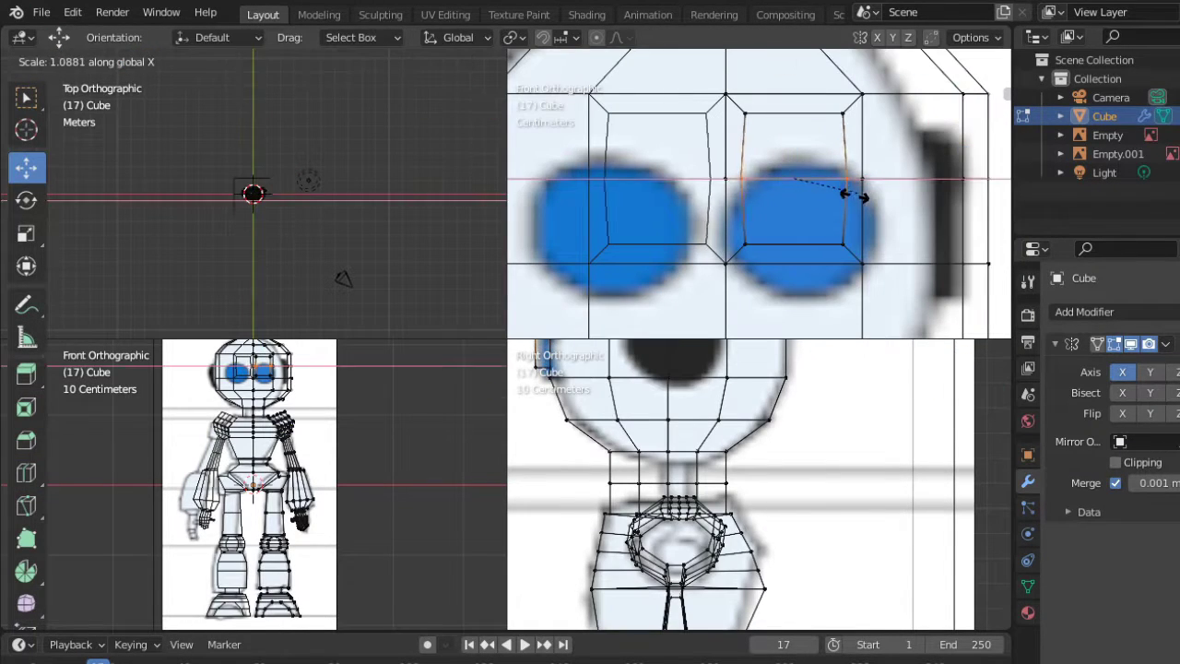
{"action": "left_click", "coordinate": [848, 192]}
{"action": "key", "text": "ctrl+r"}
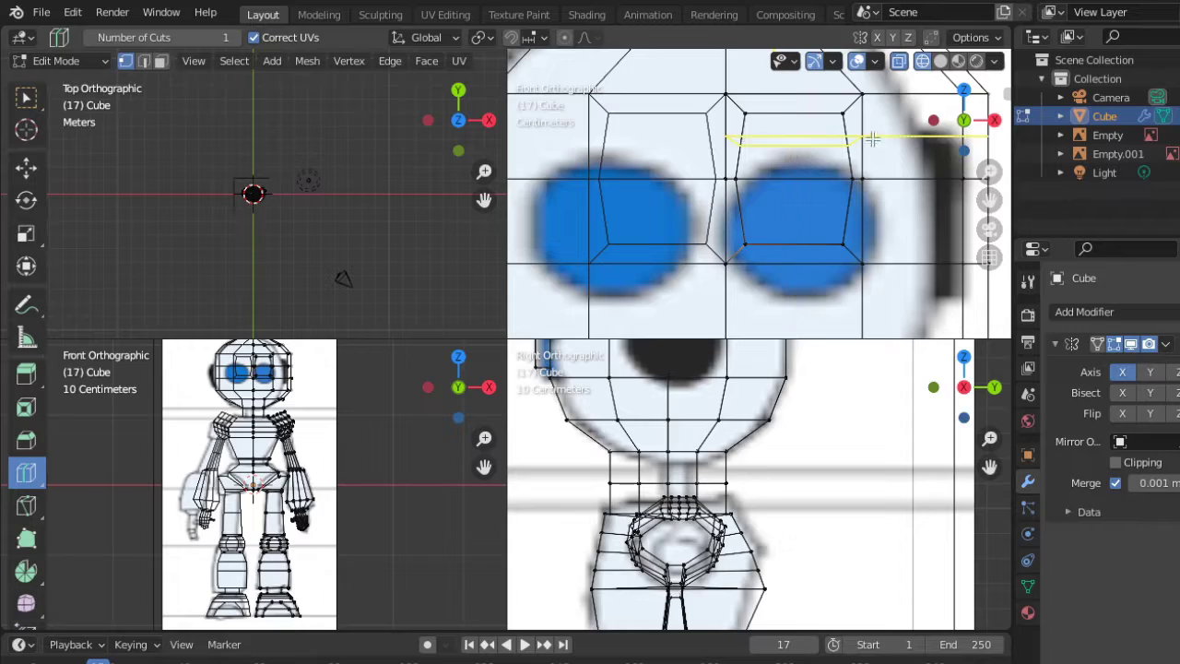
{"action": "scroll", "coordinate": [872, 138], "scroll_direction": "down", "scroll_amount": 3}
{"action": "key", "text": "alt+z"}
{"action": "middle_click_drag", "start_coordinate": [873, 138], "coordinate": [872, 123]}
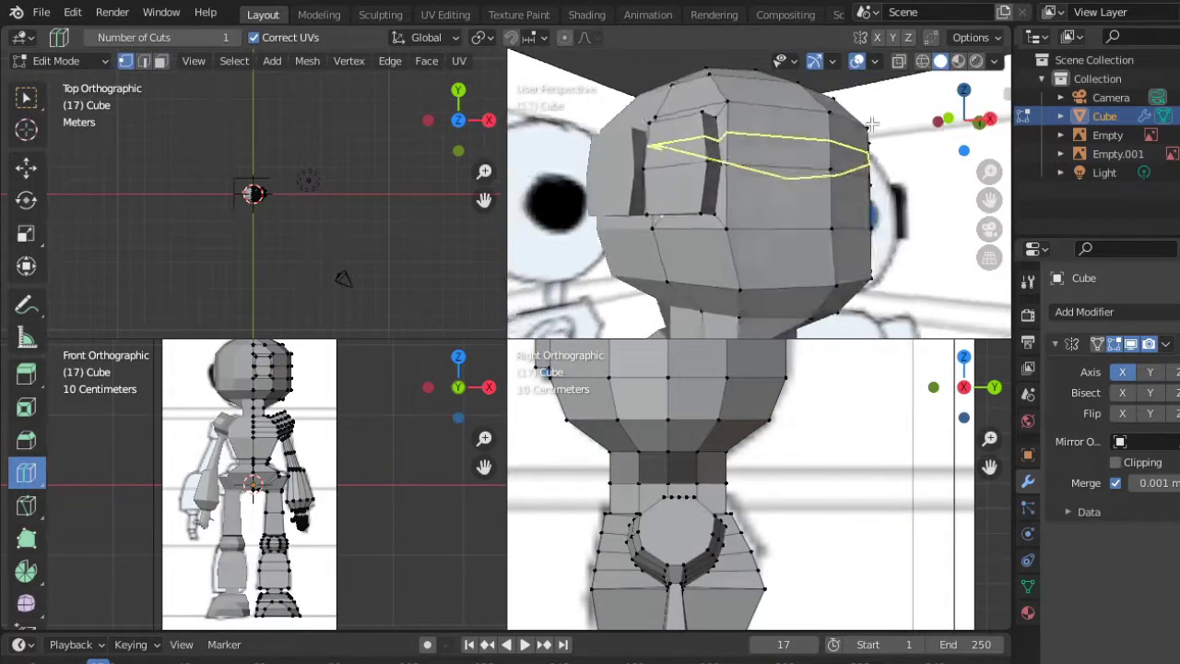
{"action": "key", "text": "alt+z"}
{"action": "key", "text": "KP_1"}
{"action": "scroll", "coordinate": [880, 134], "scroll_direction": "up", "scroll_amount": 3}
Step: Scale the inner eye face and move it onto the blue reference eye
{"action": "key", "text": "shift+space"}
{"action": "key", "text": "g"}
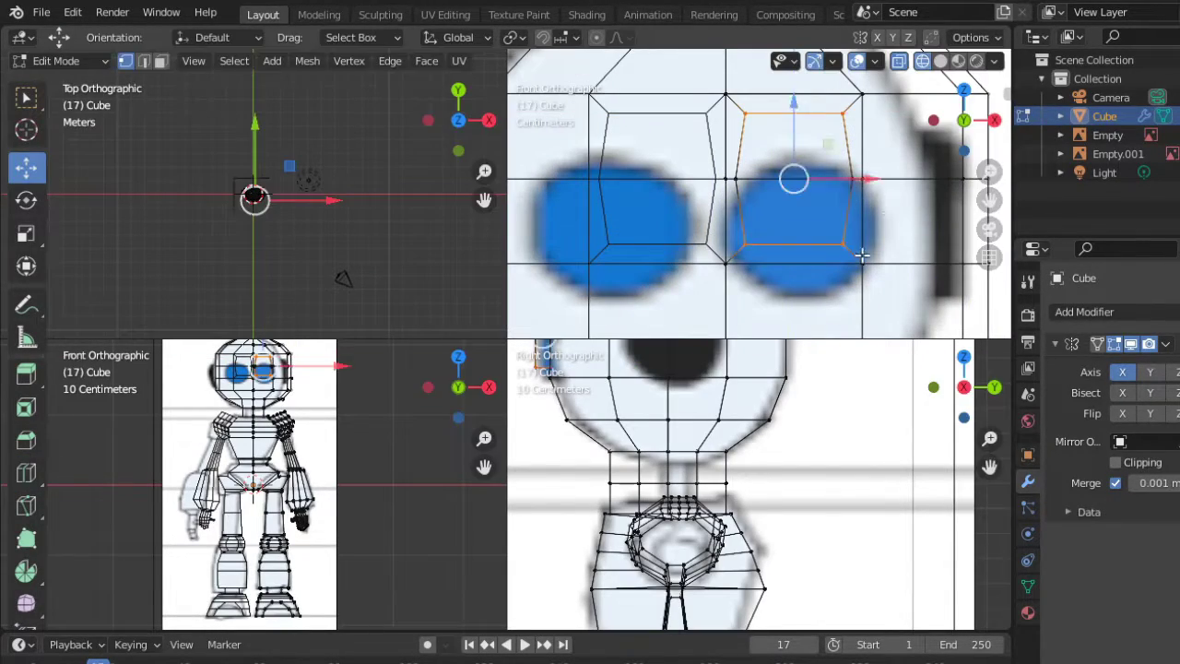
{"action": "key", "text": "s"}
{"action": "left_click", "coordinate": [874, 179]}
{"action": "key", "text": "g"}
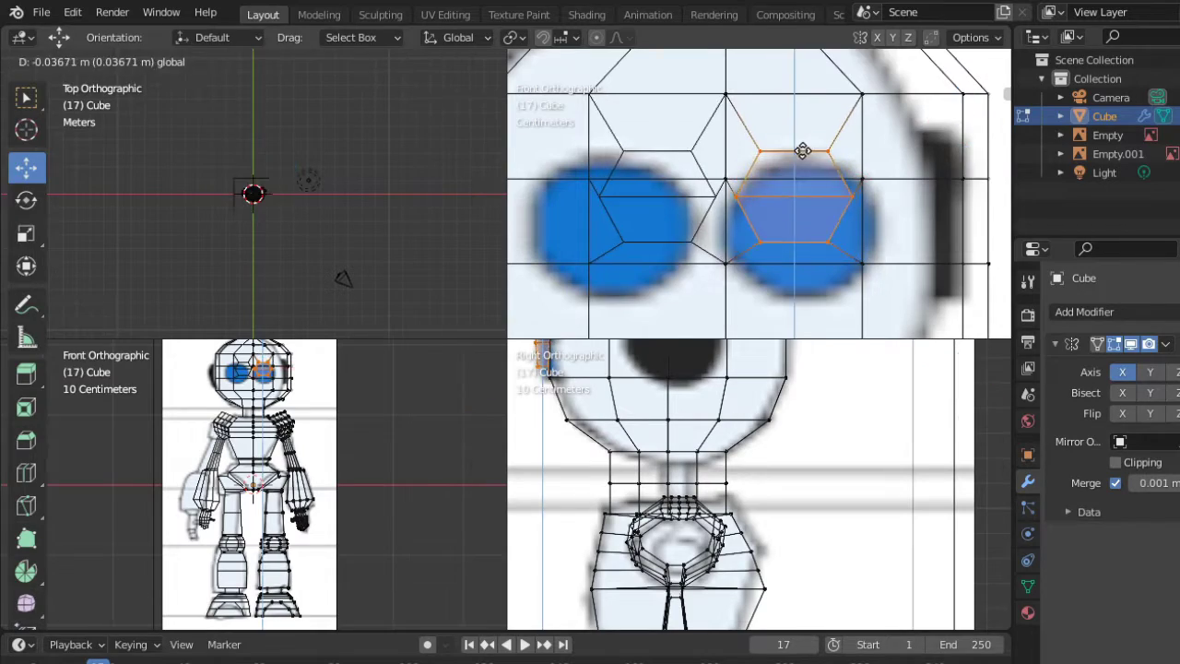
{"action": "left_click", "coordinate": [850, 191]}
{"action": "scroll", "coordinate": [850, 191], "scroll_direction": "down", "scroll_amount": 3}
{"action": "key", "text": "alt+z"}
{"action": "mouse_move", "coordinate": [830, 184]}
{"action": "middle_mouse_down"}
{"action": "mouse_move", "coordinate": [757, 155]}
{"action": "mouse_move", "coordinate": [755, 139]}
{"action": "middle_mouse_up"}
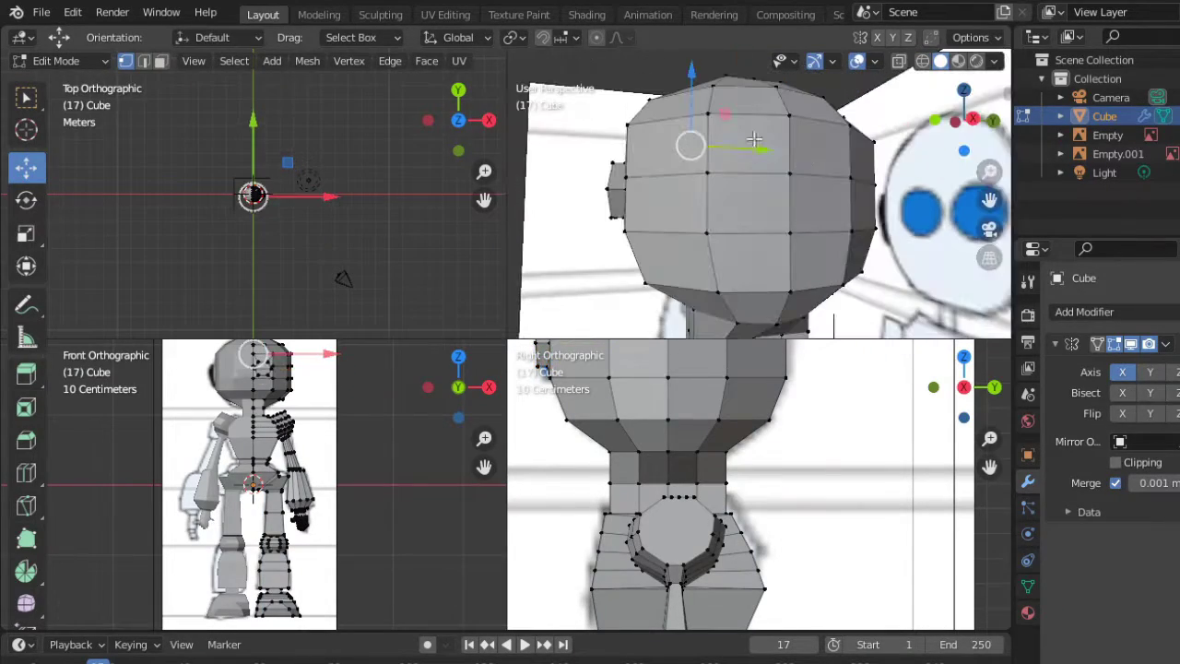
Step: Extrude the head's side faces outward as ear blocks and return to Object Mode
{"action": "left_click", "coordinate": [671, 219]}
{"action": "mouse_move", "coordinate": [756, 184]}
{"action": "middle_mouse_down"}
{"action": "mouse_move", "coordinate": [671, 219]}
{"action": "mouse_move", "coordinate": [871, 224]}
{"action": "middle_mouse_up"}
{"action": "left_click", "coordinate": [872, 224], "text": "shift"}
{"action": "key", "text": "e"}
{"action": "left_click", "coordinate": [864, 179]}
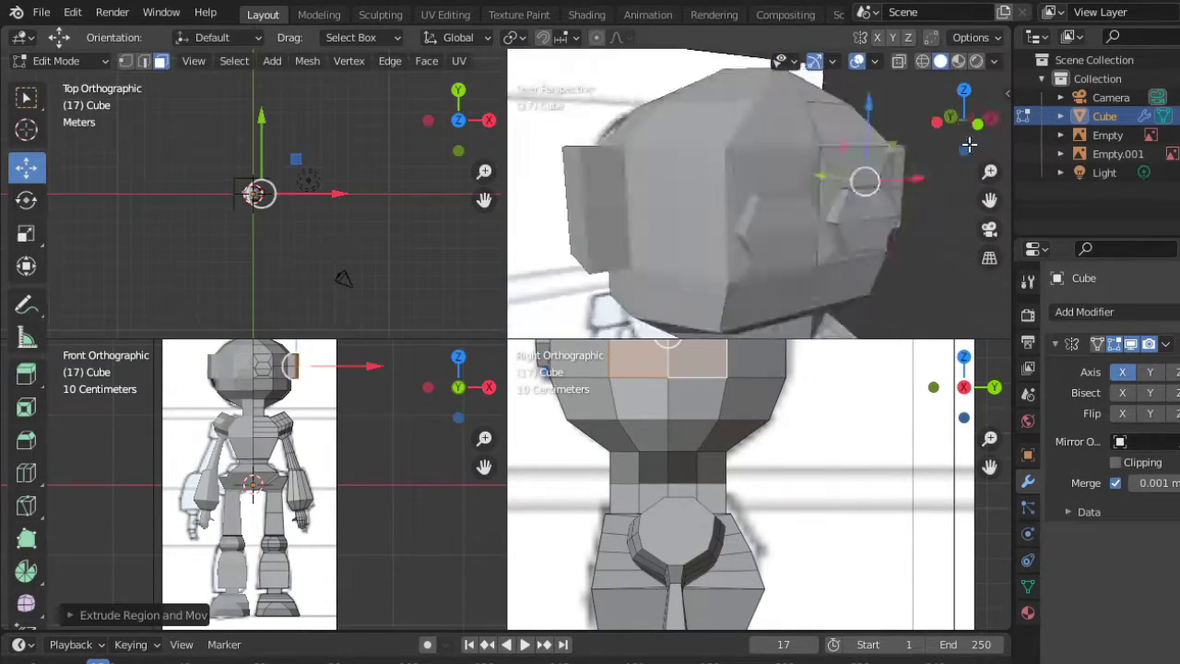
{"action": "key", "text": "Tab"}
Step: Go back into Edit Mode and add an edge loop around the head
{"action": "middle_click_drag", "start_coordinate": [867, 180], "coordinate": [895, 221]}
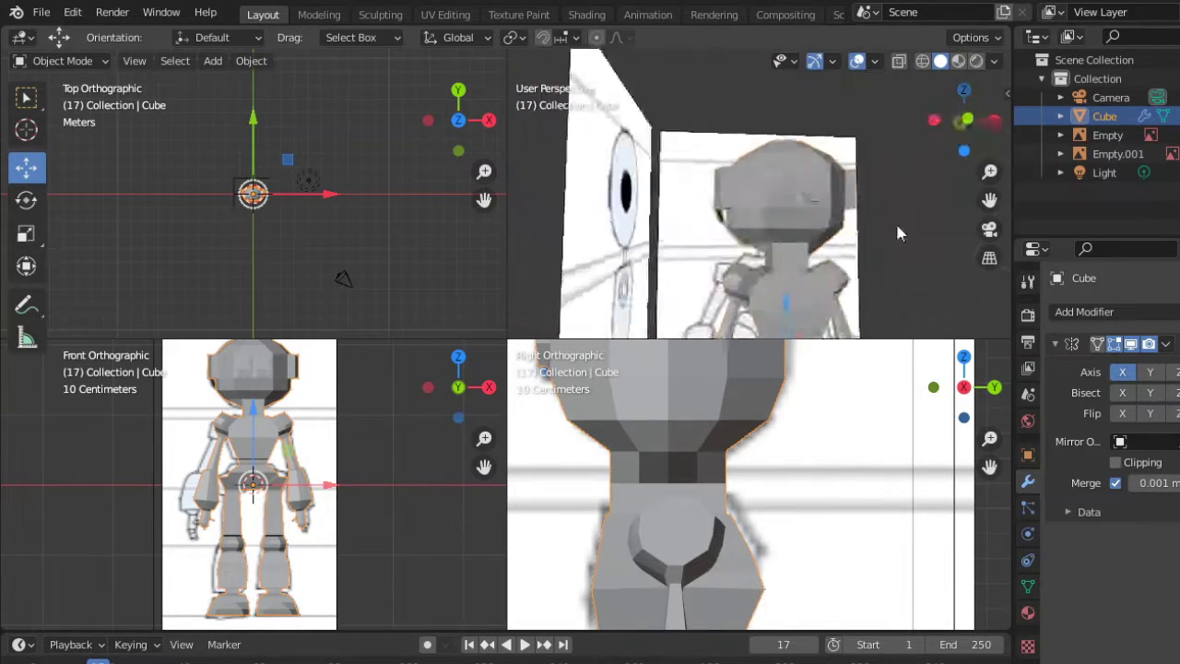
{"action": "key", "text": "alt+z"}
{"action": "key", "text": "Tab"}
{"action": "key", "text": "alt+z"}
{"action": "left_click", "coordinate": [26, 472]}
{"action": "left_click", "coordinate": [711, 132]}
Step: From the front view, cut a vertical edge loop through the eye area
{"action": "middle_click_drag", "start_coordinate": [711, 132], "coordinate": [903, 138]}
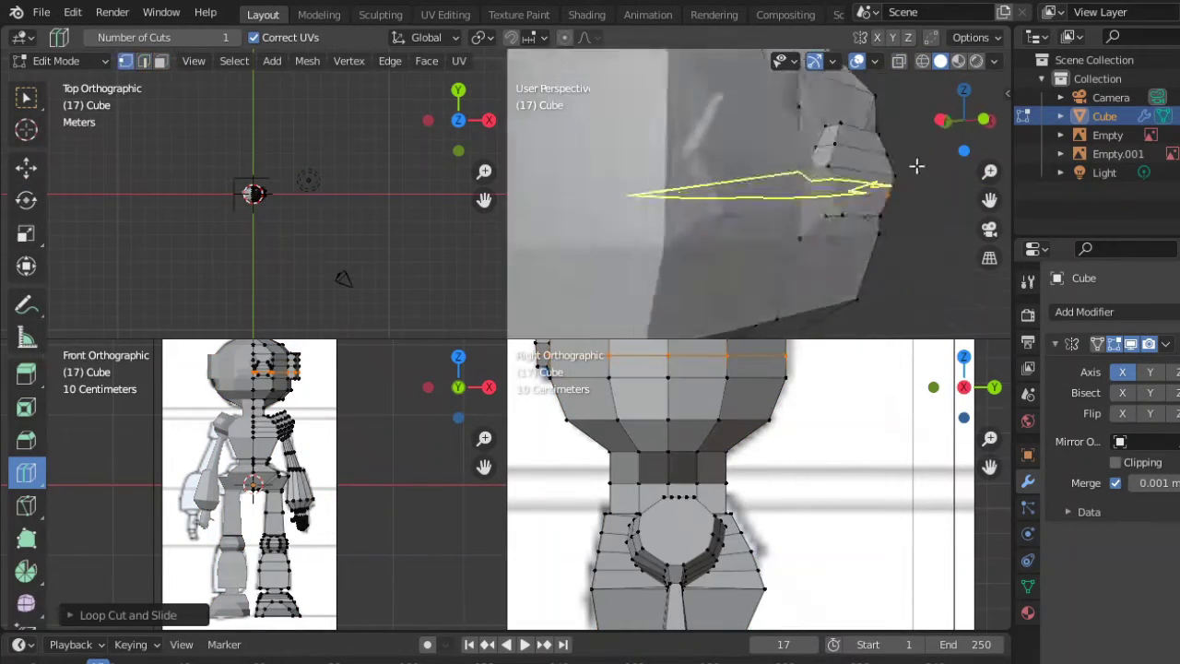
{"action": "key", "text": "alt+z"}
{"action": "left_click", "coordinate": [965, 100]}
{"action": "key", "text": "shift+space"}
{"action": "key", "text": "g"}
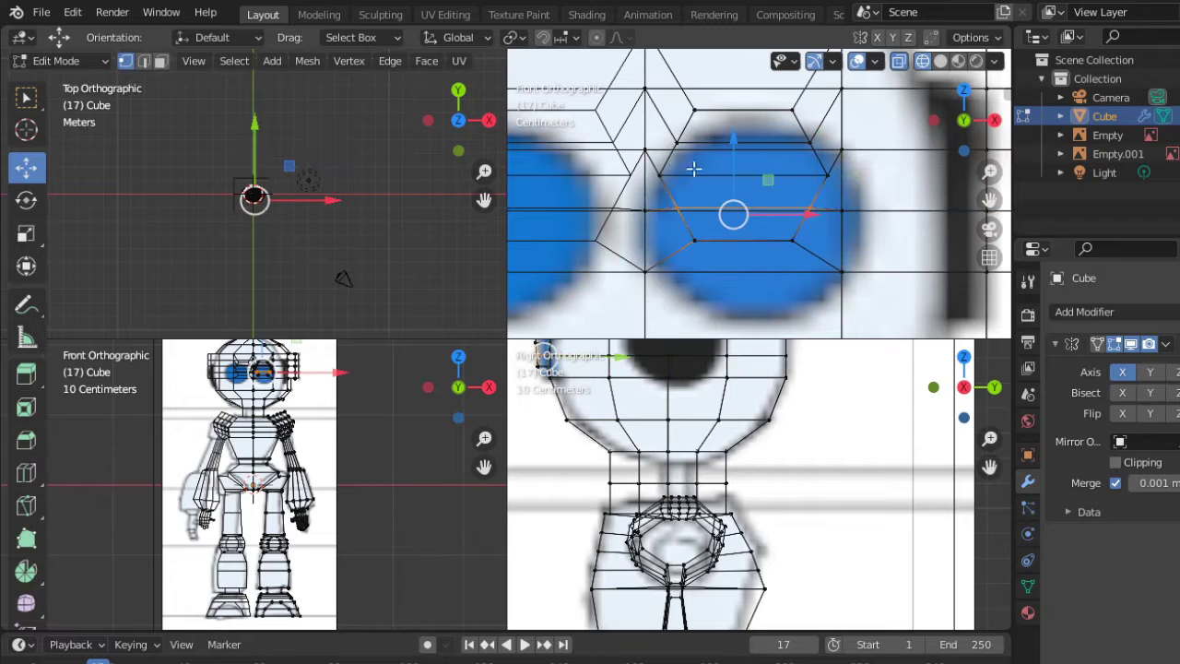
{"action": "scroll", "coordinate": [693, 169], "scroll_direction": "down", "scroll_amount": 4}
{"action": "key", "text": "ctrl+r"}
{"action": "left_click", "coordinate": [828, 235]}
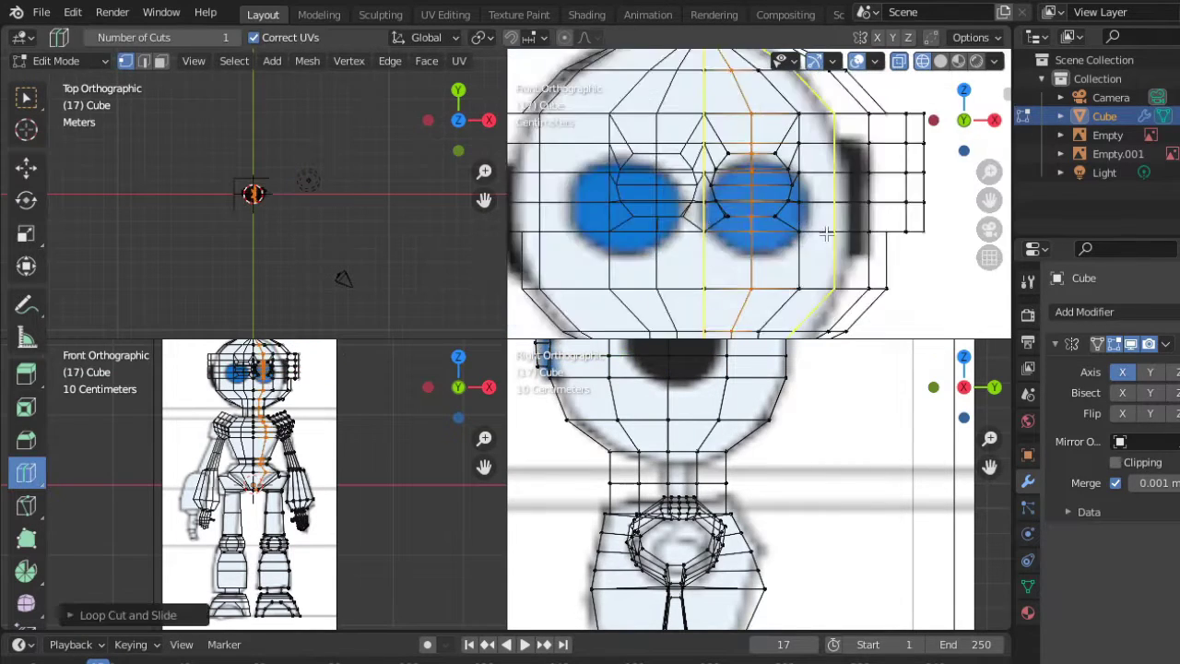
Step: Try widening the selected edge loops with a scale, then cancel it
{"action": "key", "text": "alt+z"}
{"action": "middle_click_drag", "start_coordinate": [791, 198], "coordinate": [921, 139]}
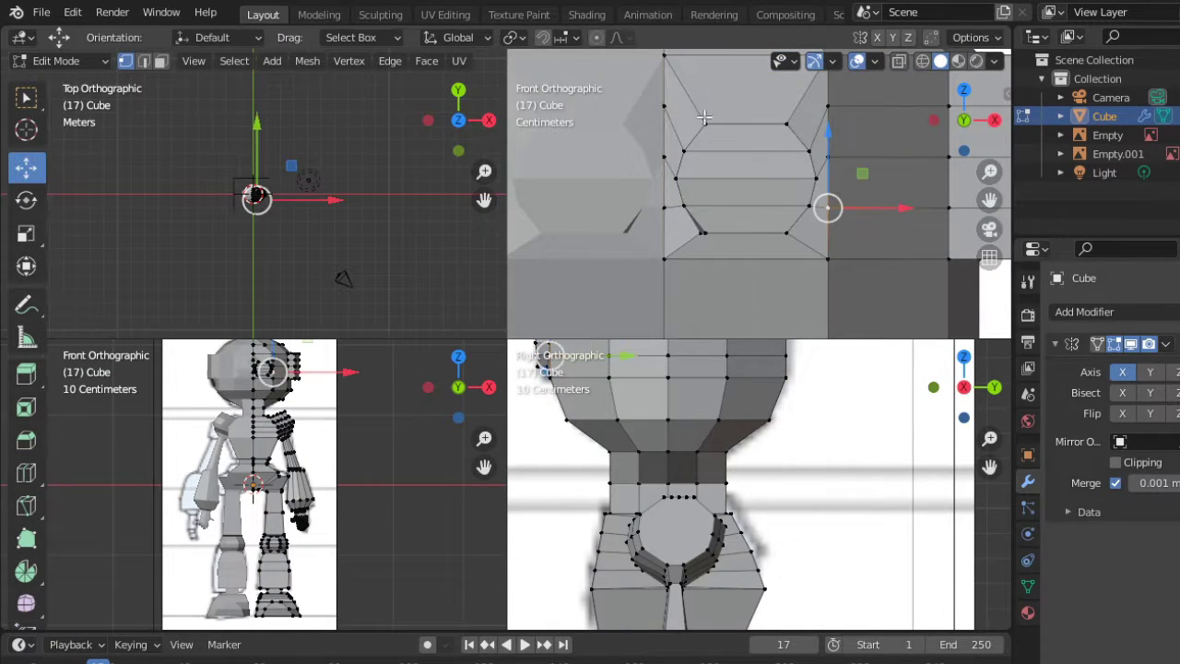
{"action": "mouse_move", "coordinate": [816, 184]}
{"action": "middle_mouse_down"}
{"action": "mouse_move", "coordinate": [869, 134]}
{"action": "mouse_move", "coordinate": [730, 132]}
{"action": "middle_mouse_up"}
{"action": "key", "text": "KP_1"}
{"action": "key", "text": "s"}
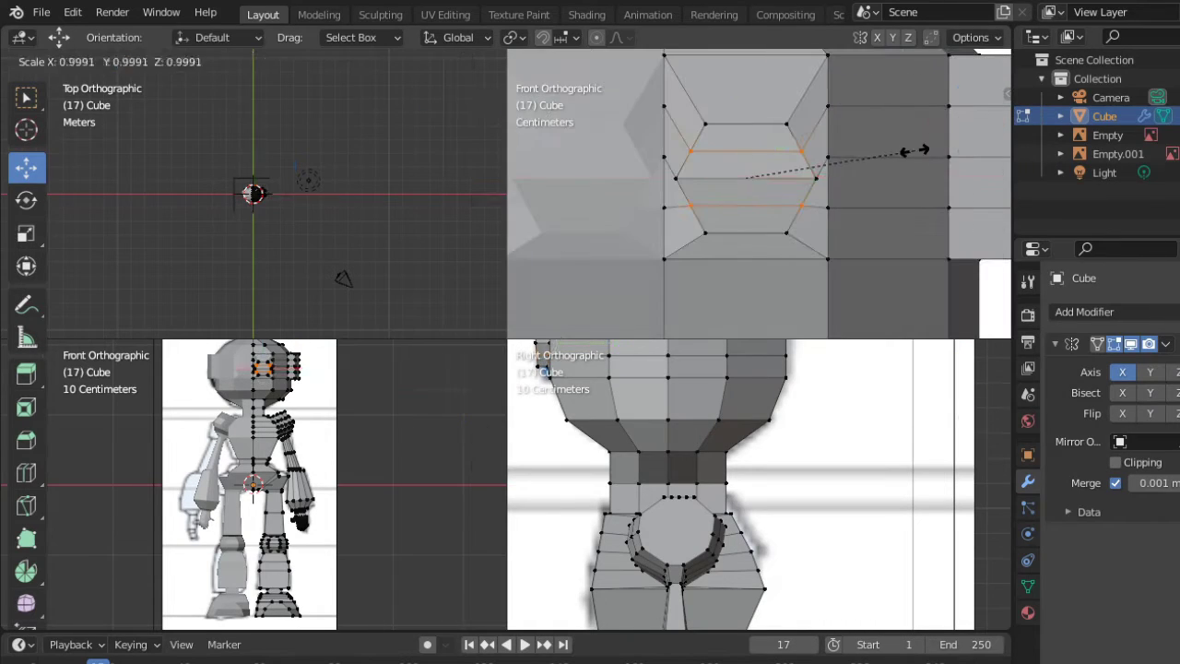
{"action": "left_click", "coordinate": [717, 248]}
{"action": "key", "text": "Escape"}
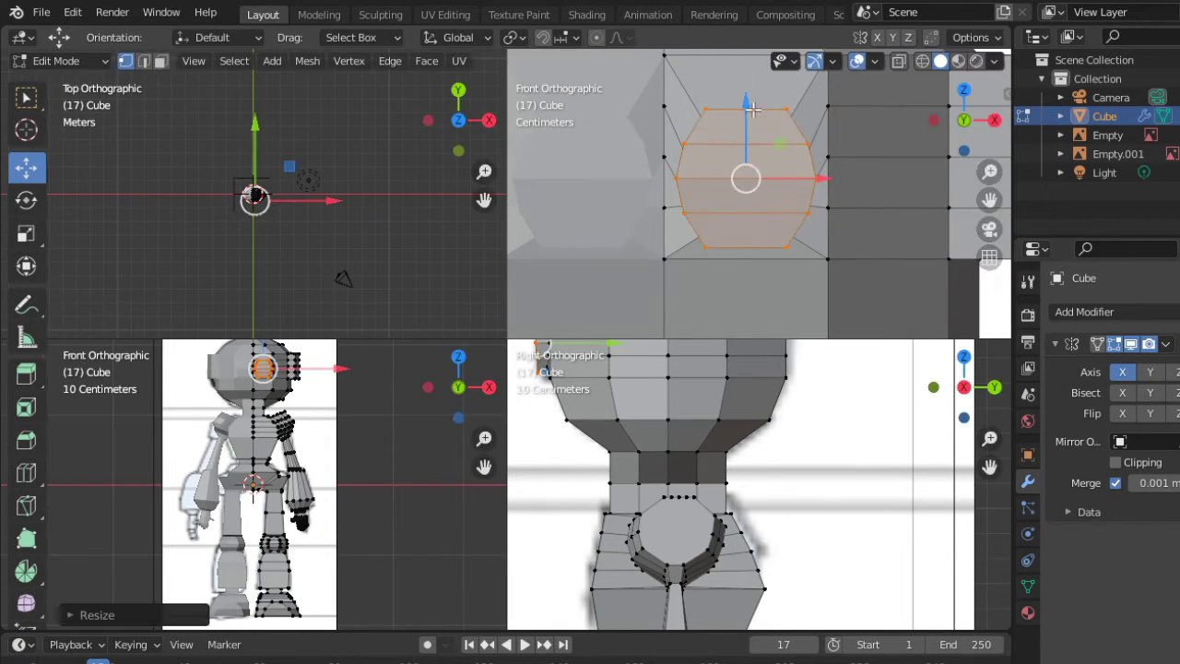
{"action": "key", "text": "alt+z"}
Step: Box-select the eye loop's vertices and scale them narrower along the X axis
{"action": "left_click_drag", "start_coordinate": [722, 254], "coordinate": [680, 88]}
{"action": "key", "text": "alt+z"}
{"action": "key", "text": "s"}
{"action": "key", "text": "x"}
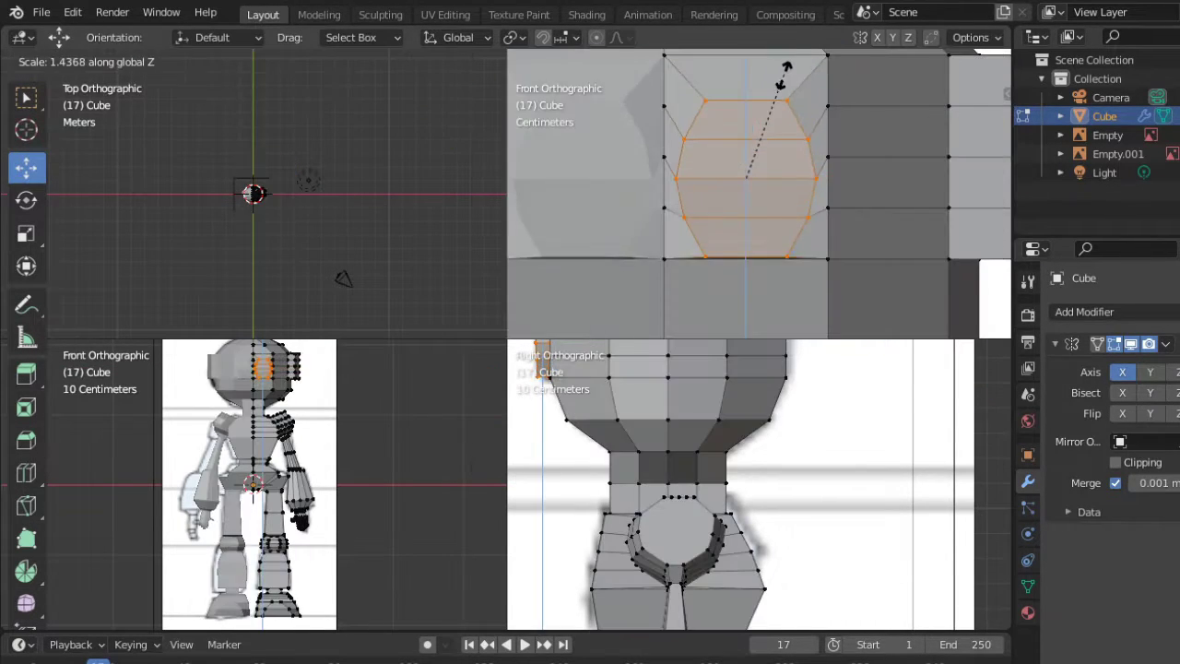
{"action": "left_click", "coordinate": [812, 155]}
{"action": "key", "text": "s"}
{"action": "key", "text": "x"}
{"action": "key", "text": "Escape"}
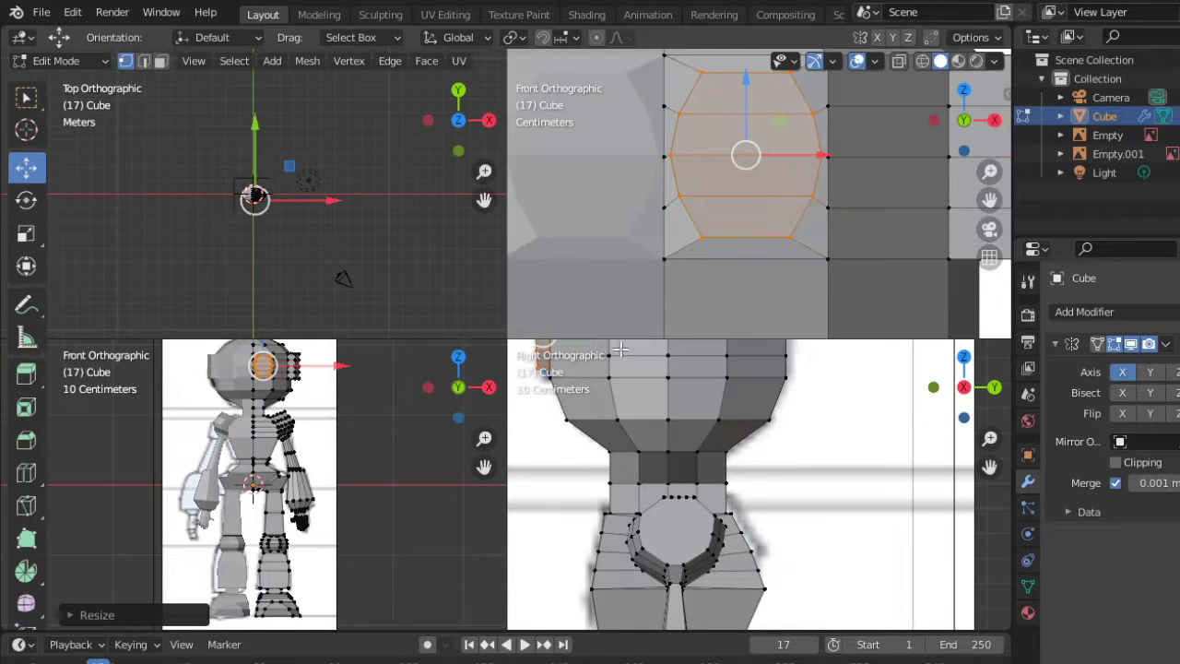
Step: Narrow the lower and upper eye-socket loops along the X axis
{"action": "left_click", "coordinate": [756, 237], "text": "alt"}
{"action": "key", "text": "s"}
{"action": "key", "text": "Return"}
{"action": "key", "text": "alt+z"}
{"action": "key", "text": "alt+z"}
{"action": "key", "text": "alt+z"}
{"action": "left_click", "coordinate": [693, 61], "text": "alt+shift"}
{"action": "key", "text": "alt+z"}
{"action": "key", "text": "s"}
{"action": "key", "text": "x"}
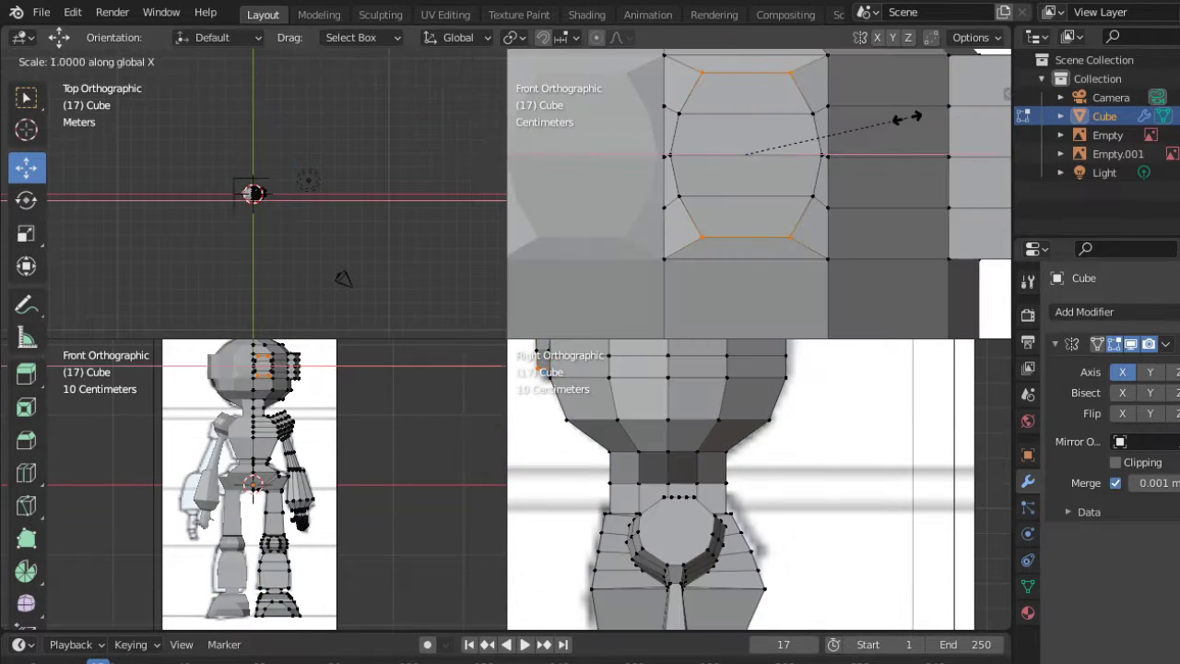
{"action": "key", "text": "Return"}
Step: Return to Object Mode and zoom out to view the whole robot
{"action": "key", "text": "alt+z"}
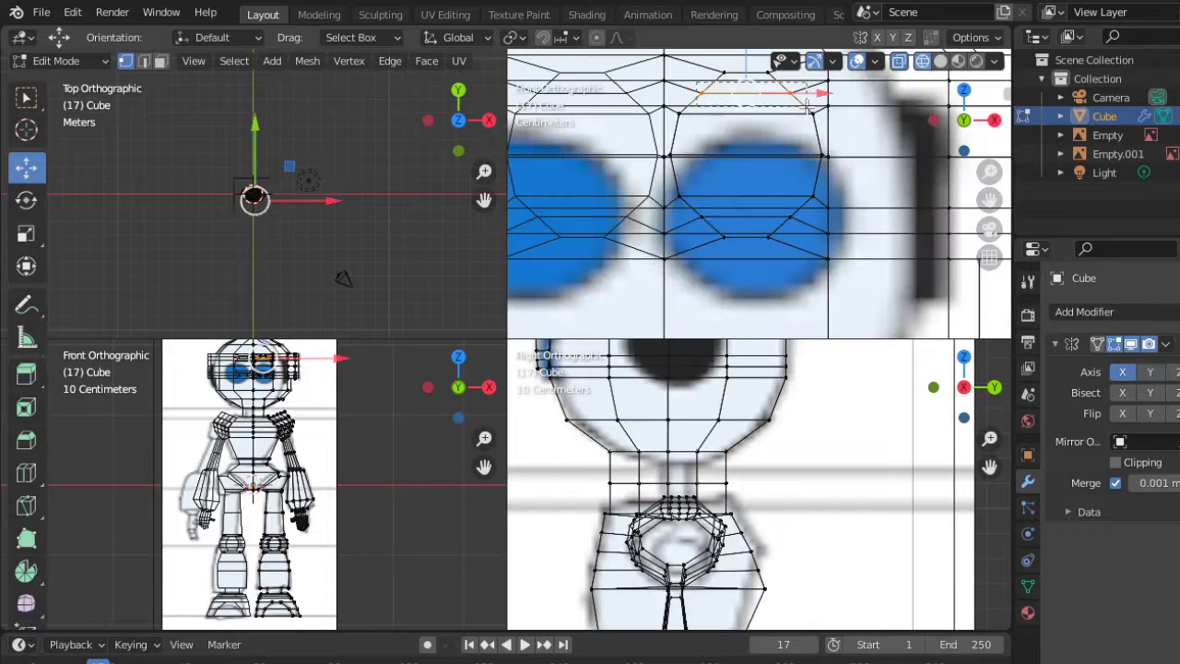
{"action": "key", "text": "s"}
{"action": "key", "text": "x"}
{"action": "key", "text": "Return"}
{"action": "mouse_move", "coordinate": [659, 118]}
{"action": "middle_mouse_down"}
{"action": "mouse_move", "coordinate": [534, 262]}
{"action": "mouse_move", "coordinate": [645, 231]}
{"action": "middle_mouse_up"}
{"action": "key", "text": "alt+z"}
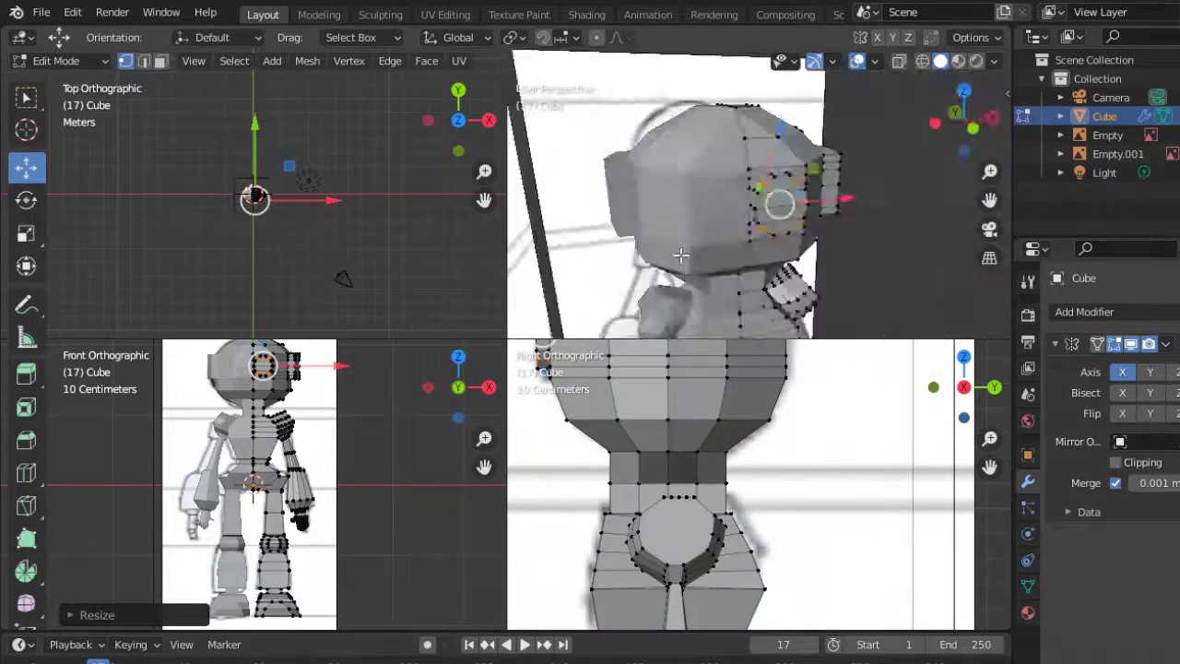
{"action": "scroll", "coordinate": [646, 230], "scroll_direction": "down", "scroll_amount": 4}
{"action": "key", "text": "Tab"}
{"action": "scroll", "coordinate": [738, 212], "scroll_direction": "up", "scroll_amount": 3}
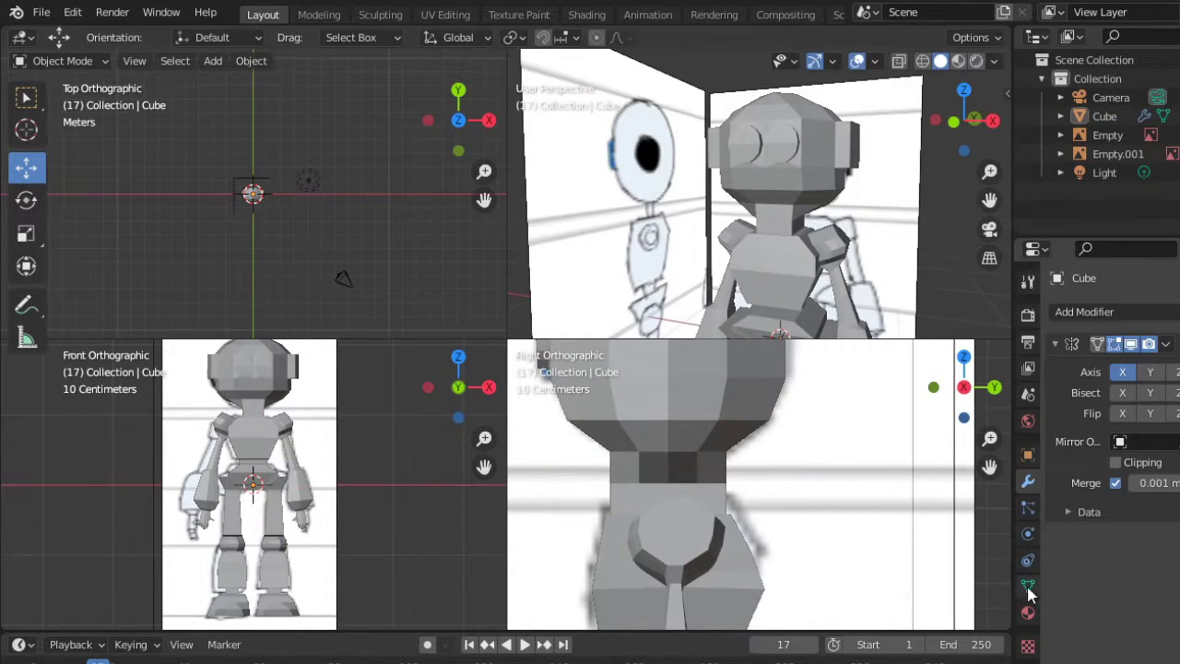
{"action": "scroll", "coordinate": [1049, 334], "scroll_direction": "up", "scroll_amount": 6, "text": "ctrl"}
Step: Create a new body material with a pale teal base colour
{"action": "scroll", "coordinate": [1049, 334], "scroll_direction": "down", "scroll_amount": 6, "text": "ctrl"}
{"action": "scroll", "coordinate": [1088, 369], "scroll_direction": "down", "scroll_amount": 5, "text": "ctrl"}
{"action": "left_click", "coordinate": [1136, 392]}
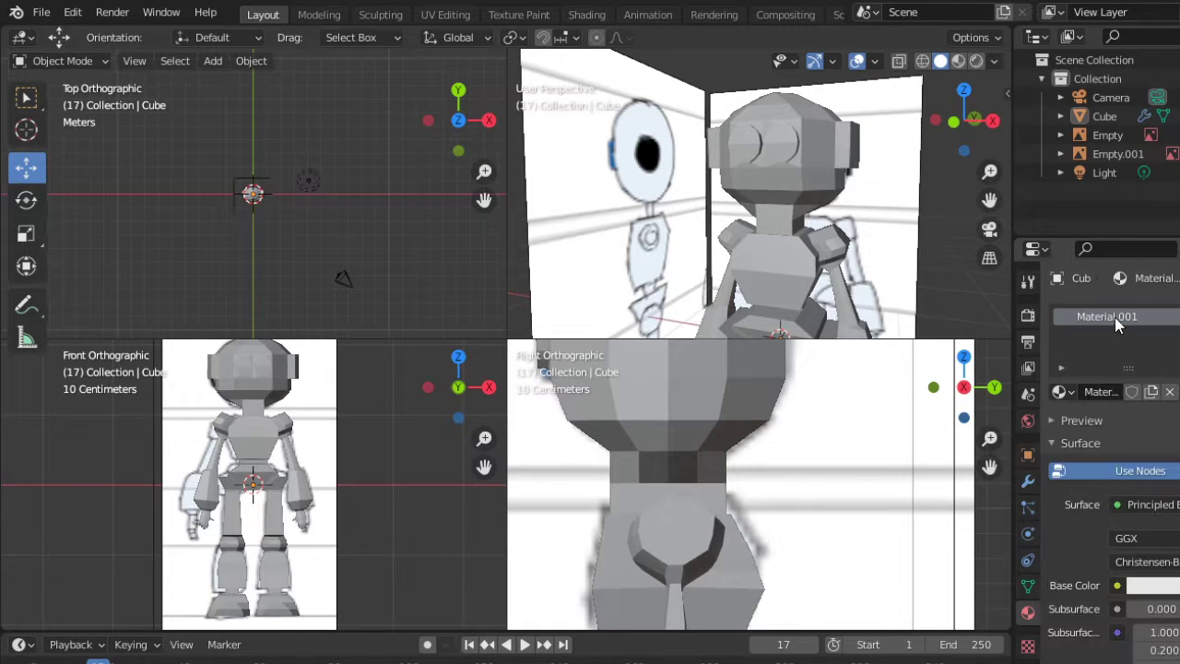
{"action": "left_click", "coordinate": [1153, 601]}
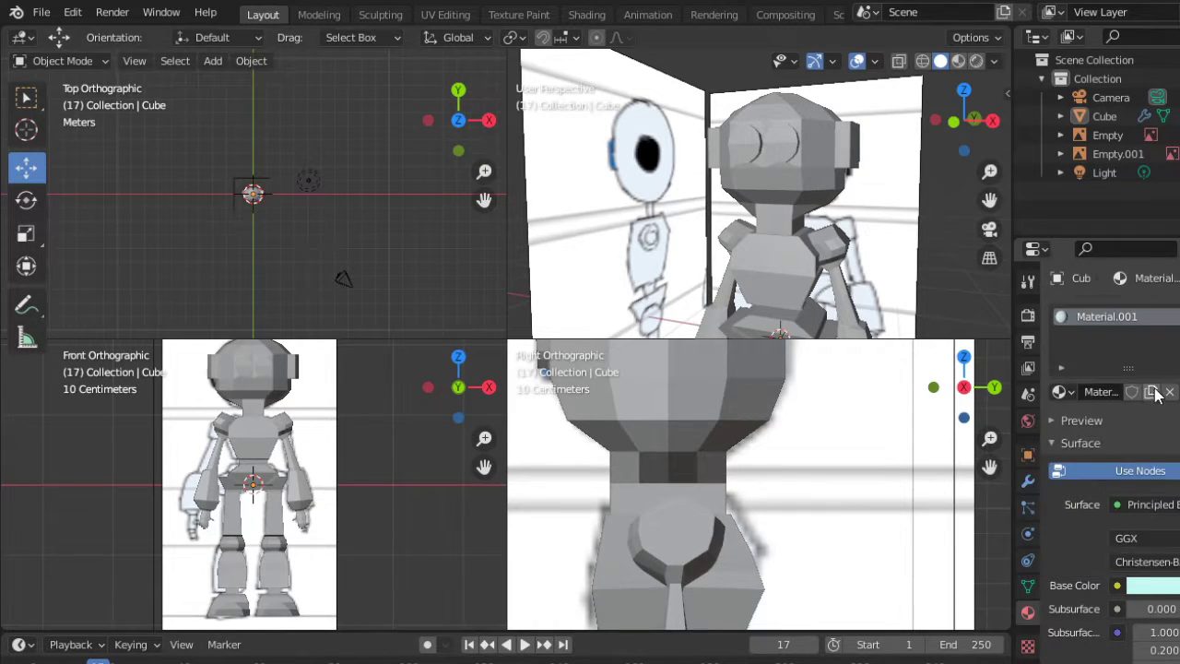
{"action": "scroll", "coordinate": [1123, 429], "scroll_direction": "down", "scroll_amount": 5}
{"action": "scroll", "coordinate": [1123, 429], "scroll_direction": "up", "scroll_amount": 5}
{"action": "left_click", "coordinate": [1082, 412], "text": "ctrl"}
Step: Enter Edit Mode, switch to material preview and adjust the body material's roughness
{"action": "key", "text": "Tab"}
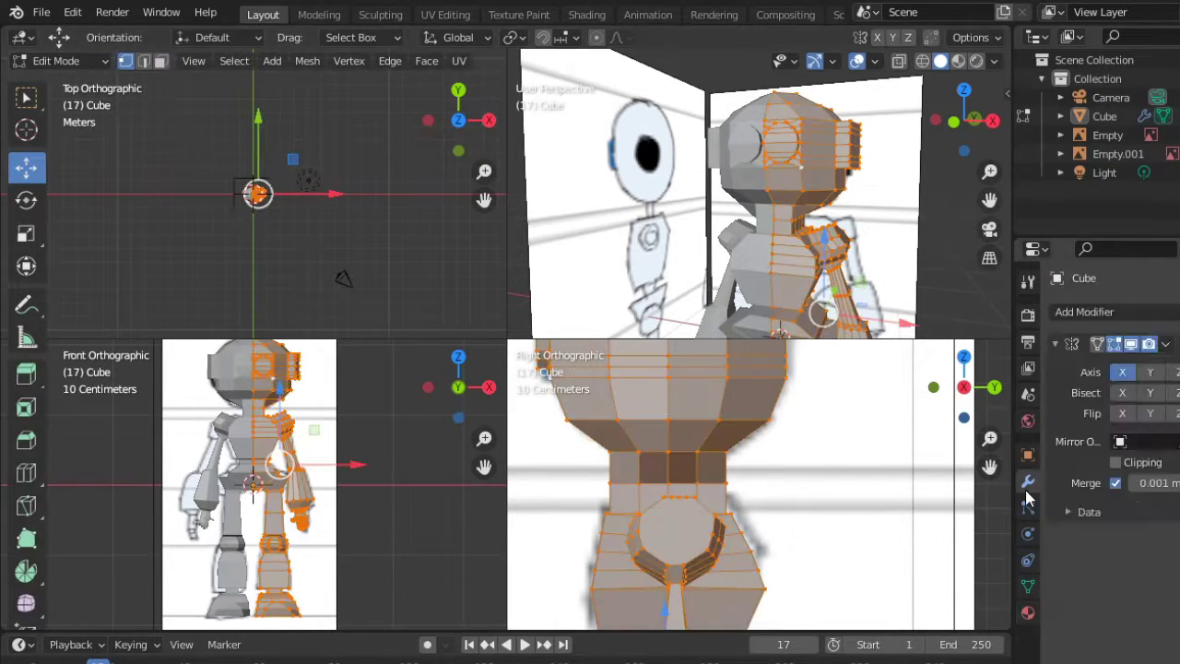
{"action": "left_click", "coordinate": [959, 60]}
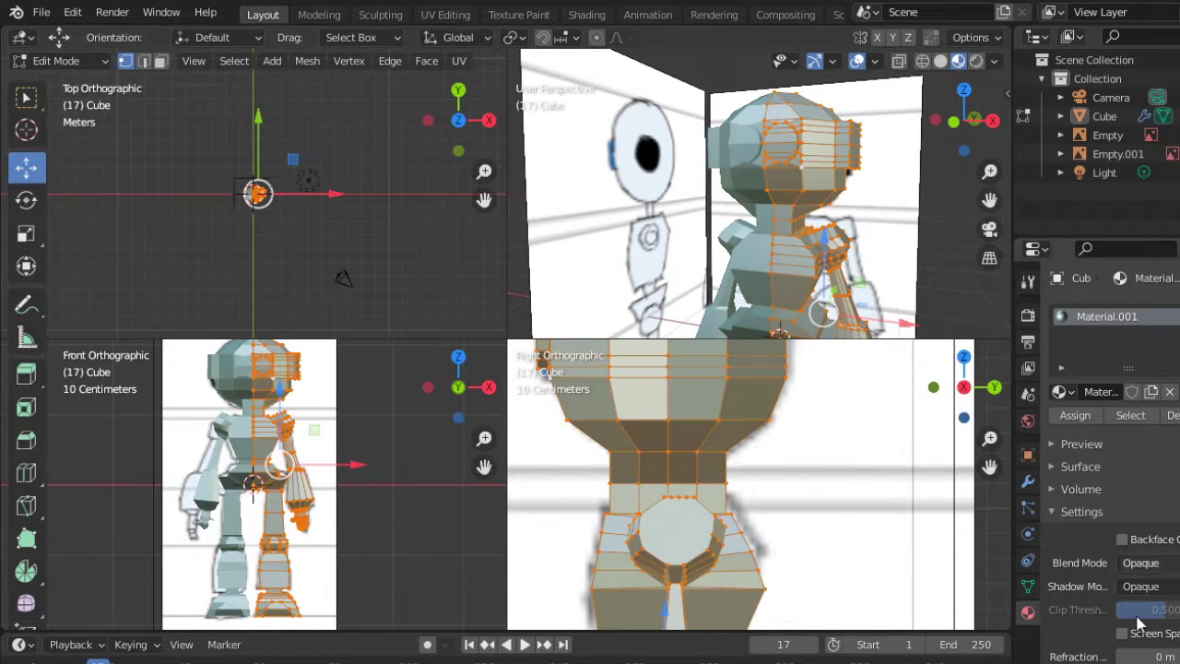
{"action": "left_click", "coordinate": [1052, 443]}
{"action": "scroll", "coordinate": [1056, 461], "scroll_direction": "down", "scroll_amount": 3}
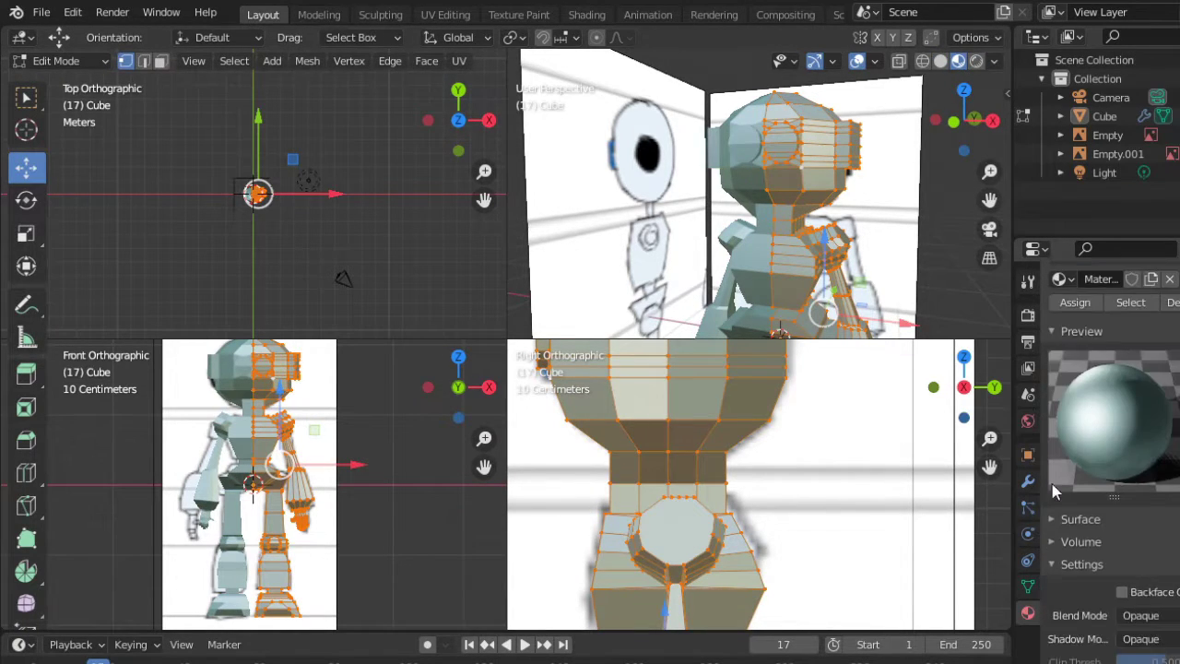
{"action": "left_click", "coordinate": [1074, 516], "text": "ctrl"}
{"action": "key", "text": "BackSpace"}
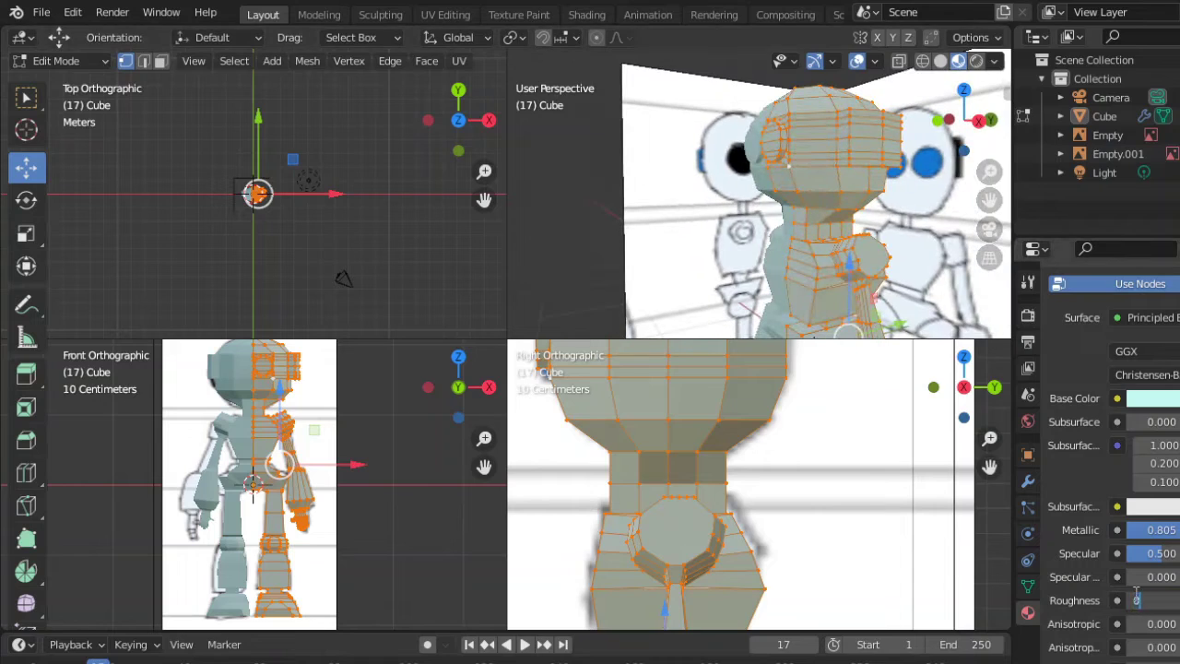
{"action": "scroll", "coordinate": [742, 250], "scroll_direction": "up", "scroll_amount": 3}
{"action": "scroll", "coordinate": [1144, 498], "scroll_direction": "up", "scroll_amount": 5}
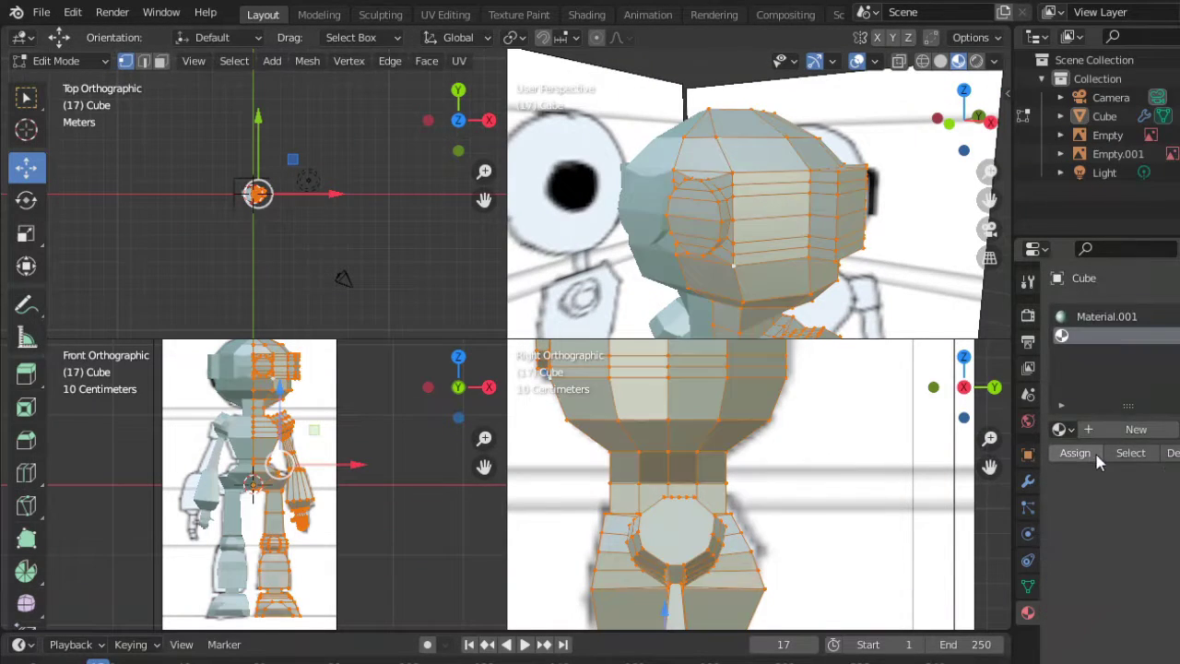
{"action": "scroll", "coordinate": [1047, 533], "scroll_direction": "down", "scroll_amount": 5}
Step: Add a blue eye material and box-select the eye faces using see-through view
{"action": "left_click", "coordinate": [1143, 474]}
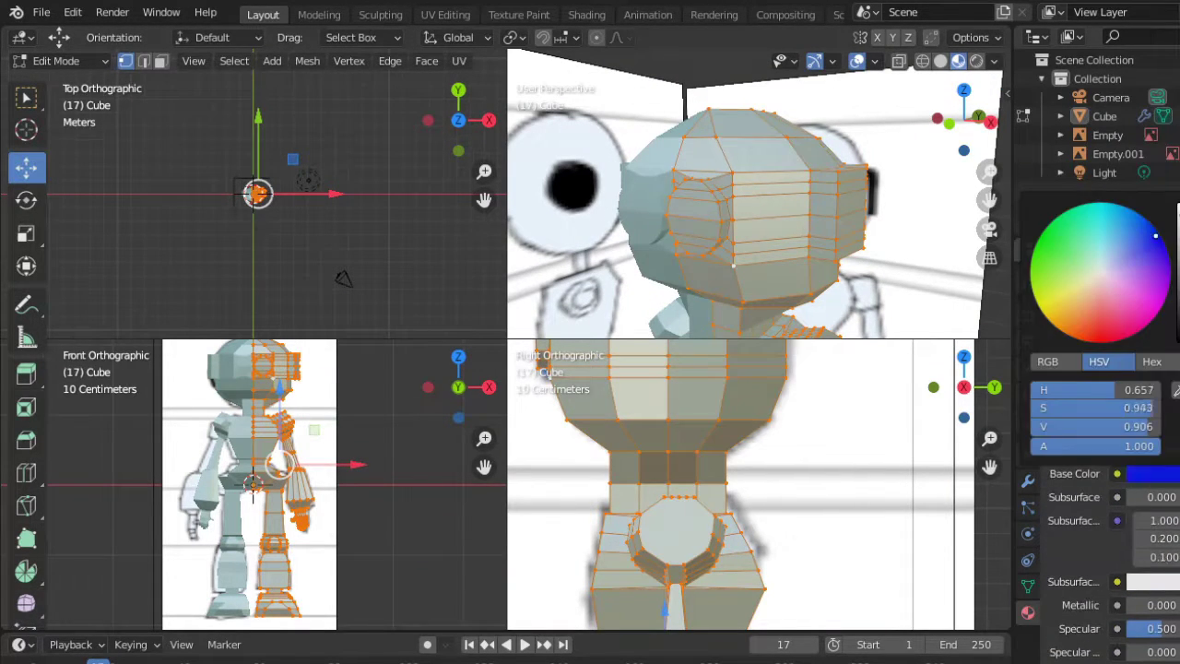
{"action": "left_click", "coordinate": [1083, 268]}
{"action": "key", "text": "alt+z"}
{"action": "key", "text": "KP_3"}
{"action": "left_click_drag", "start_coordinate": [747, 159], "coordinate": [810, 309]}
{"action": "key", "text": "alt+z"}
{"action": "middle_click_drag", "start_coordinate": [808, 308], "coordinate": [775, 277]}
Step: Raise the eye material's metallic value and fine-tune its blue colour in material preview
{"action": "scroll", "coordinate": [774, 240], "scroll_direction": "up", "scroll_amount": 3}
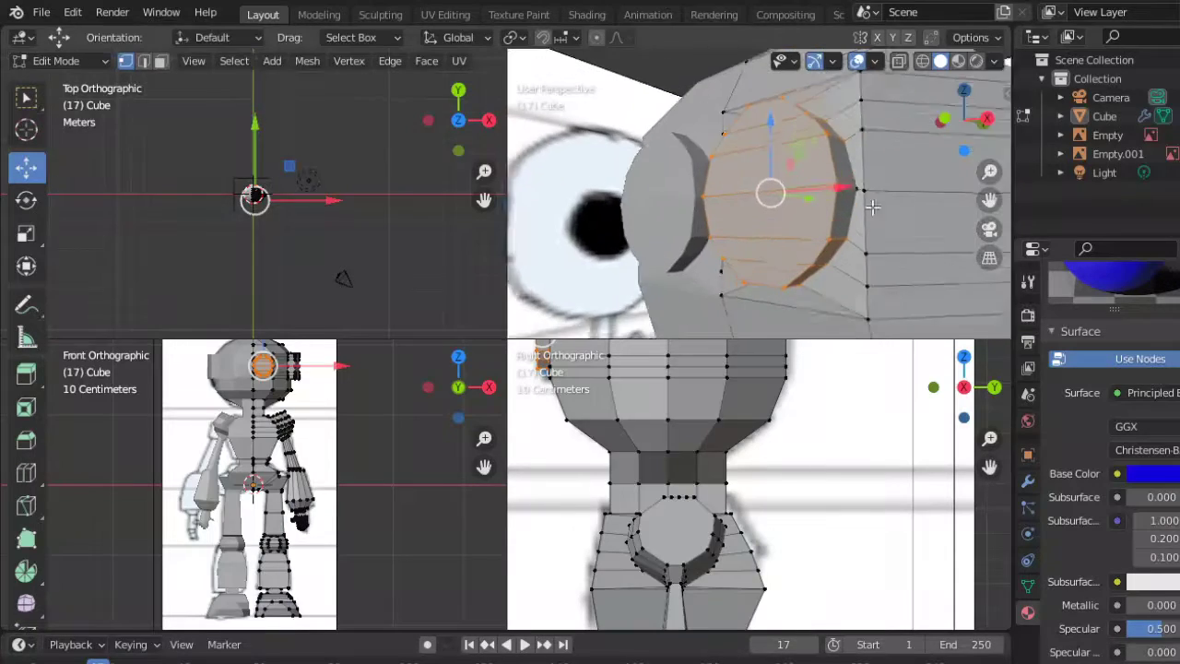
{"action": "scroll", "coordinate": [748, 297], "scroll_direction": "down", "scroll_amount": 4}
{"action": "scroll", "coordinate": [748, 297], "scroll_direction": "up", "scroll_amount": 3}
{"action": "scroll", "coordinate": [1114, 473], "scroll_direction": "up", "scroll_amount": 3}
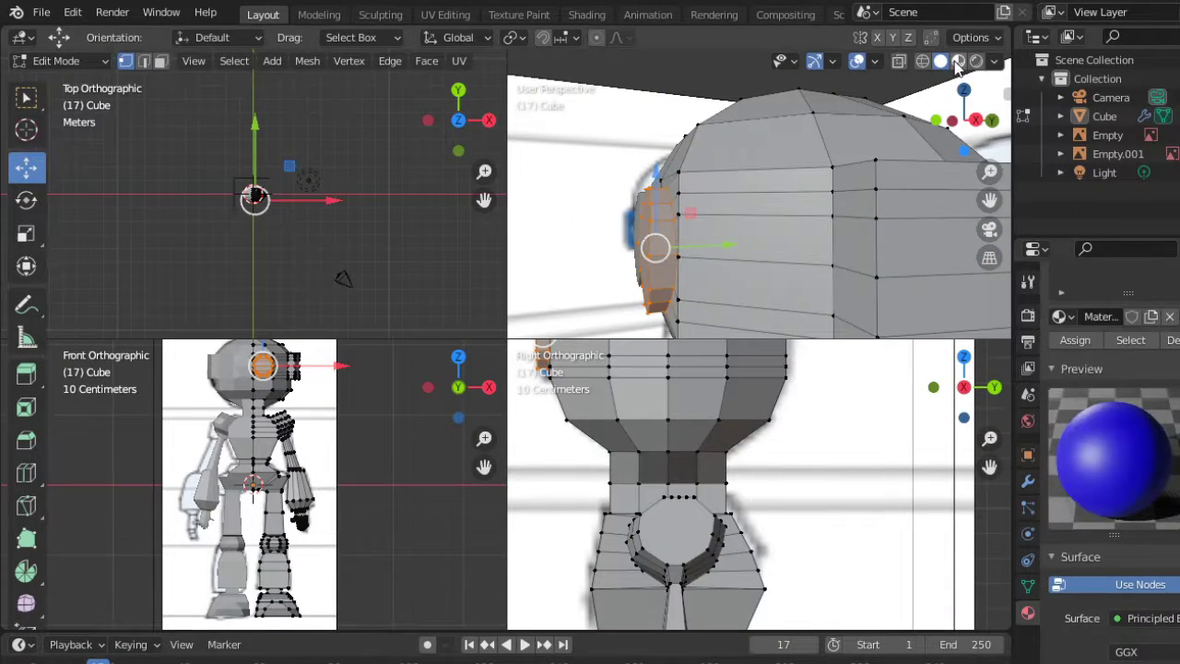
{"action": "left_click", "coordinate": [959, 60]}
{"action": "scroll", "coordinate": [1114, 473], "scroll_direction": "down", "scroll_amount": 3}
{"action": "left_click_drag", "start_coordinate": [1134, 567], "coordinate": [1152, 567]}
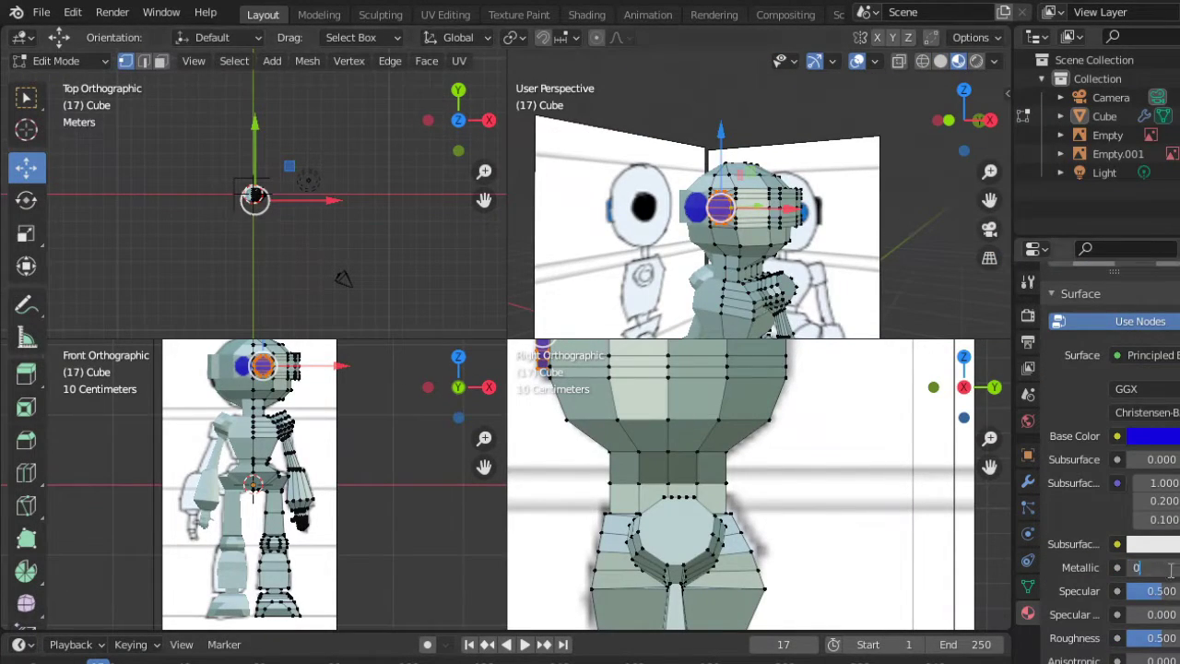
{"action": "scroll", "coordinate": [854, 245], "scroll_direction": "up", "scroll_amount": 3}
{"action": "left_click", "coordinate": [1152, 435]}
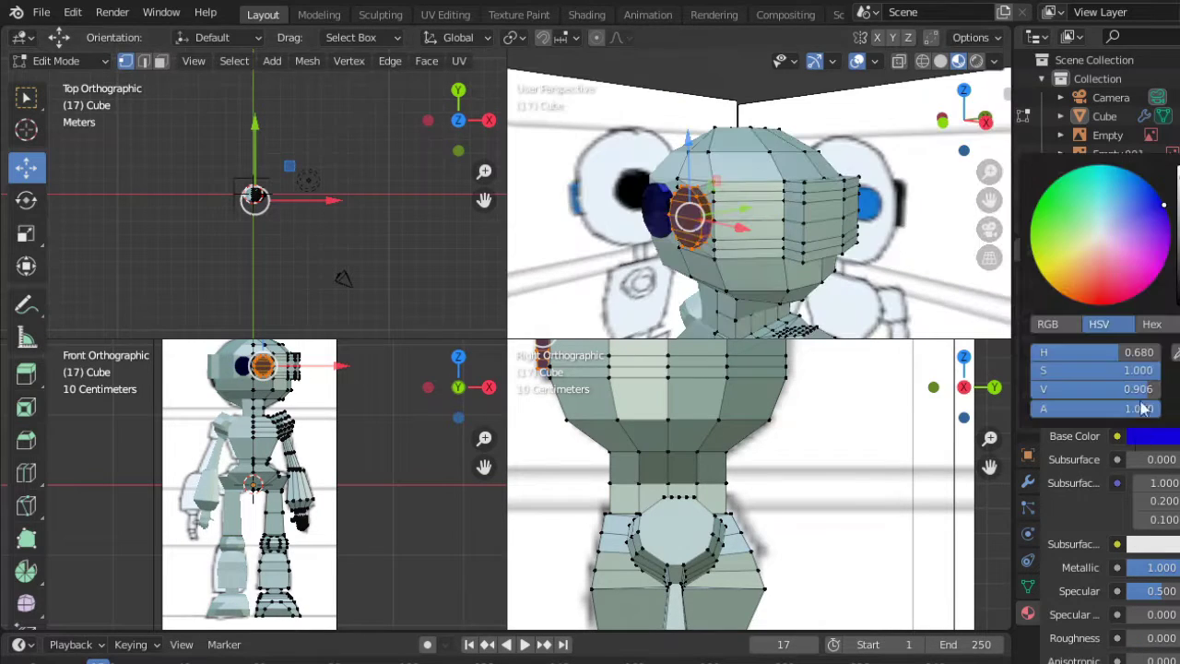
Step: Add a black material for the ear faces, then return to Object Mode
{"action": "scroll", "coordinate": [756, 212], "scroll_direction": "up", "scroll_amount": 3}
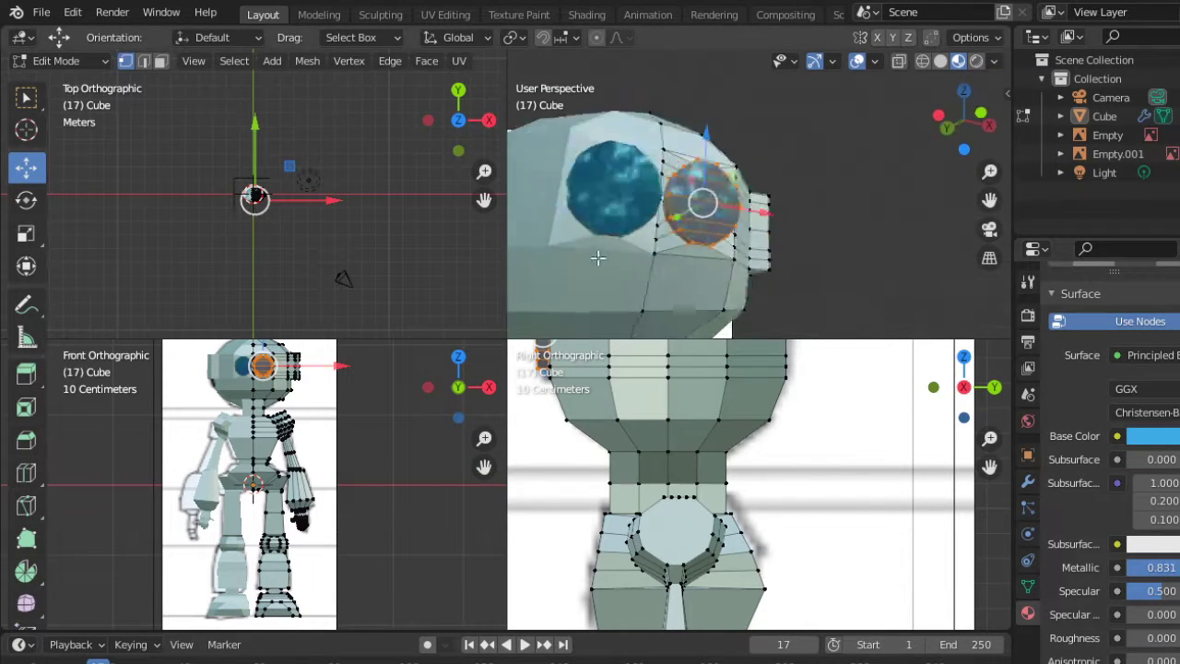
{"action": "scroll", "coordinate": [756, 212], "scroll_direction": "down", "scroll_amount": 3}
{"action": "key", "text": "shift+z"}
{"action": "key", "text": "KP_3"}
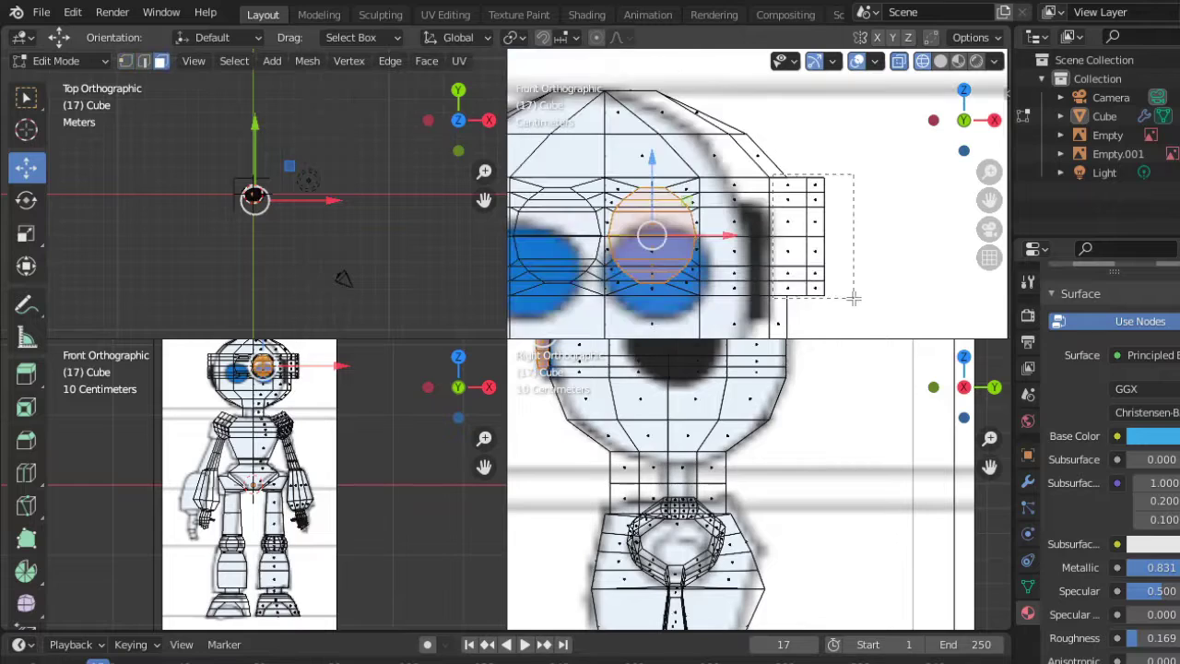
{"action": "scroll", "coordinate": [1121, 395], "scroll_direction": "down", "scroll_amount": 8}
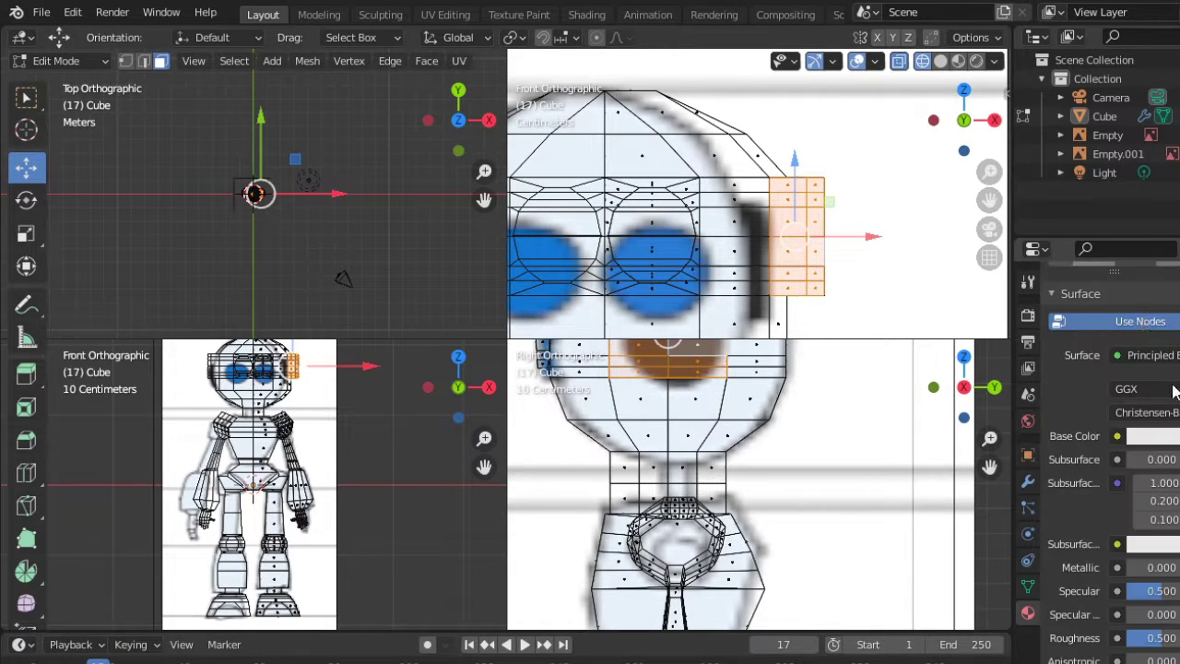
{"action": "scroll", "coordinate": [1090, 361], "scroll_direction": "up", "scroll_amount": 8}
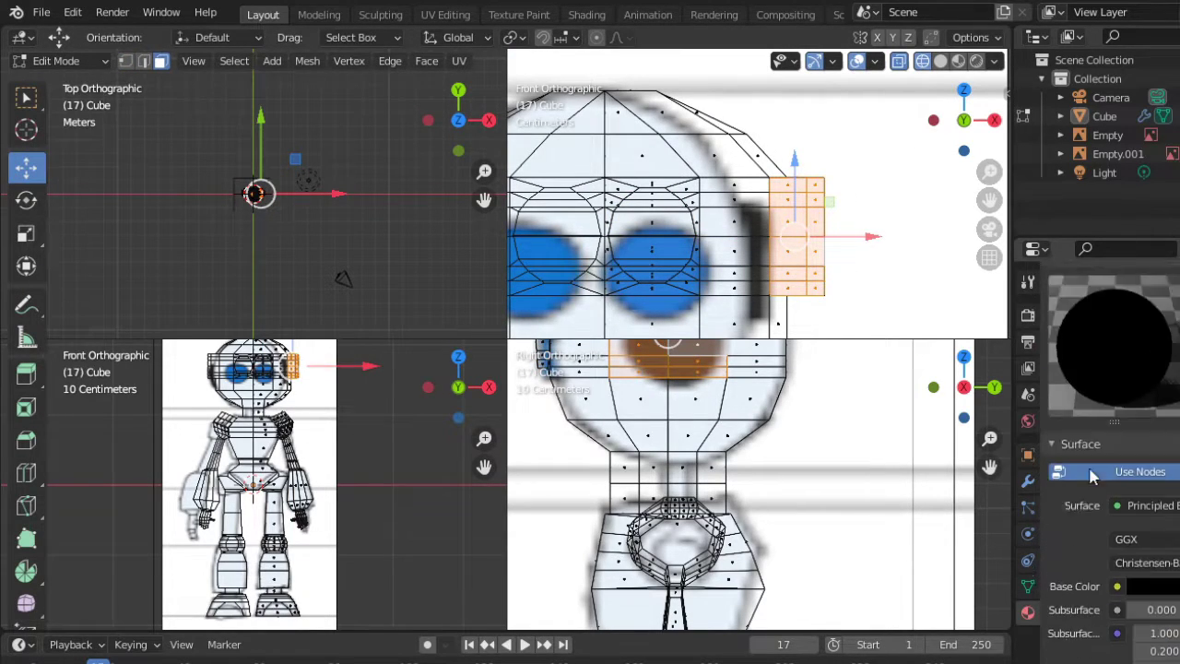
{"action": "left_click", "coordinate": [940, 60]}
{"action": "left_click", "coordinate": [958, 60]}
{"action": "mouse_move", "coordinate": [904, 111]}
{"action": "middle_mouse_down"}
{"action": "mouse_move", "coordinate": [706, 82]}
{"action": "mouse_move", "coordinate": [837, 132]}
{"action": "middle_mouse_up"}
{"action": "scroll", "coordinate": [837, 132], "scroll_direction": "down", "scroll_amount": 3}
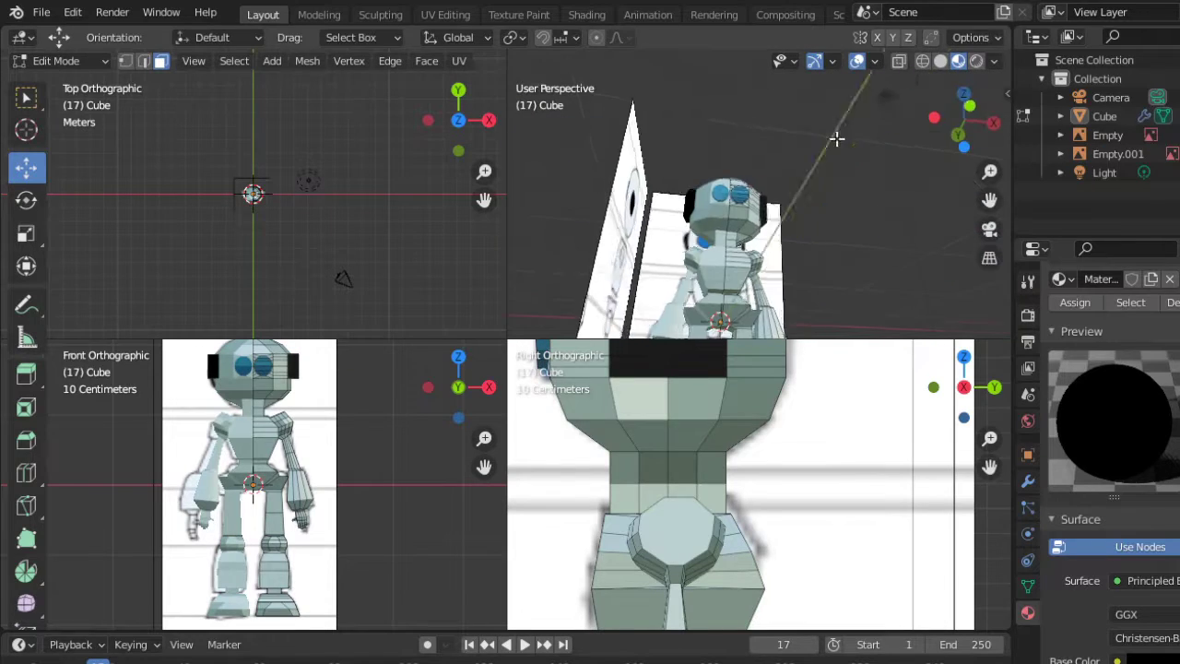
{"action": "key", "text": "Tab"}
{"action": "left_click", "coordinate": [696, 183]}
Step: Move the robot aside from the front reference and box-select the ear vertex rows in Right view
{"action": "left_click", "coordinate": [837, 212]}
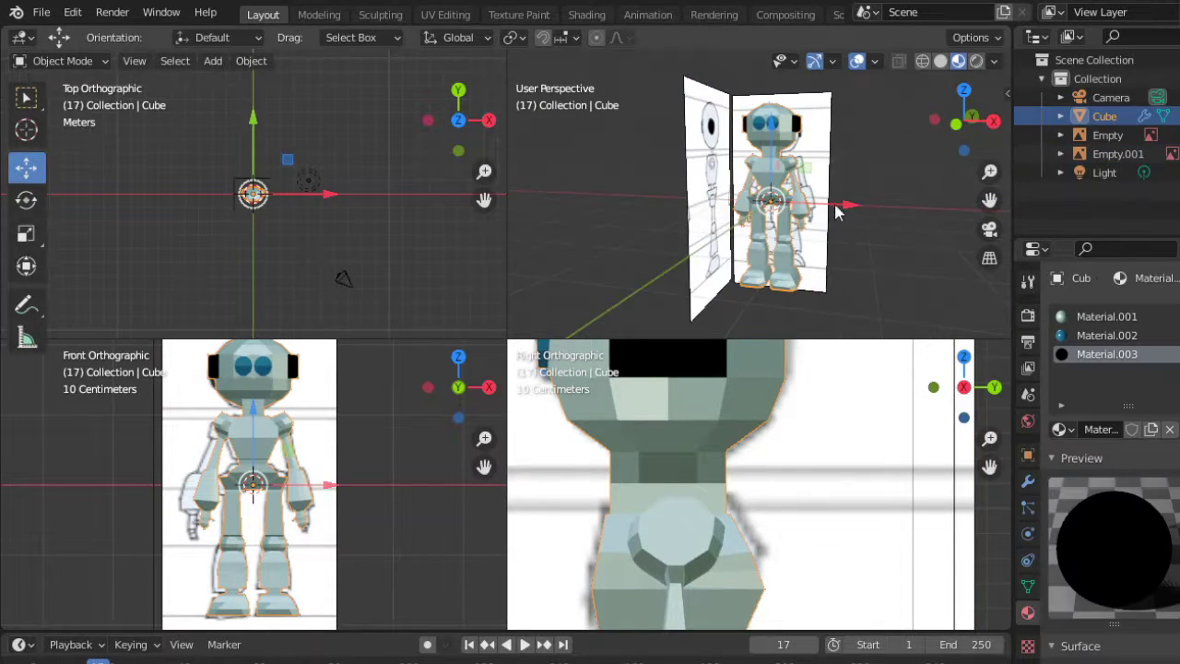
{"action": "scroll", "coordinate": [838, 190], "scroll_direction": "up", "scroll_amount": 3}
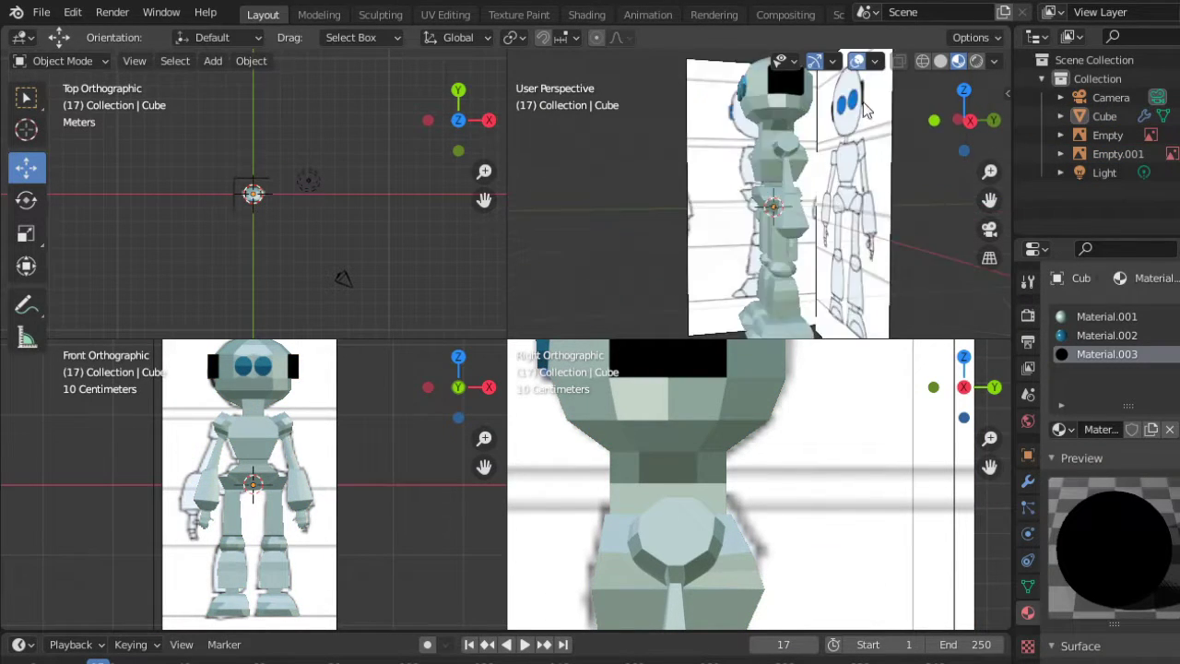
{"action": "left_click_drag", "start_coordinate": [838, 190], "coordinate": [952, 207]}
{"action": "key", "text": "KP_3"}
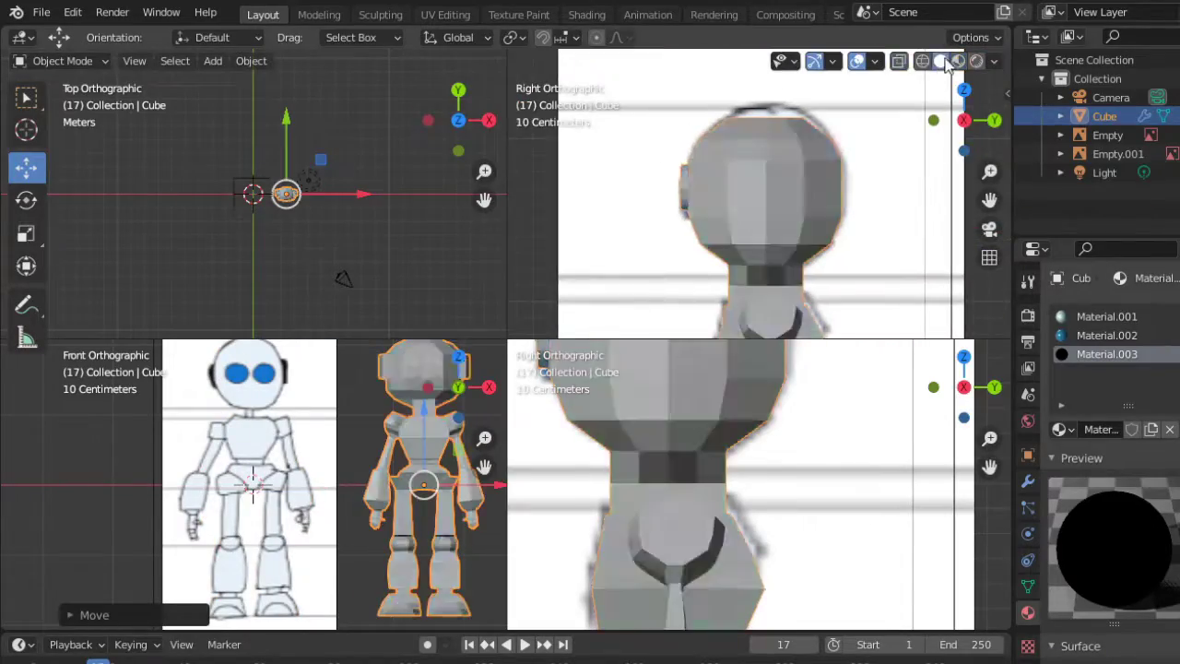
{"action": "key", "text": "Tab"}
{"action": "scroll", "coordinate": [713, 166], "scroll_direction": "up", "scroll_amount": 2}
{"action": "middle_click_drag", "start_coordinate": [713, 166], "coordinate": [784, 185]}
{"action": "key", "text": "KP_3"}
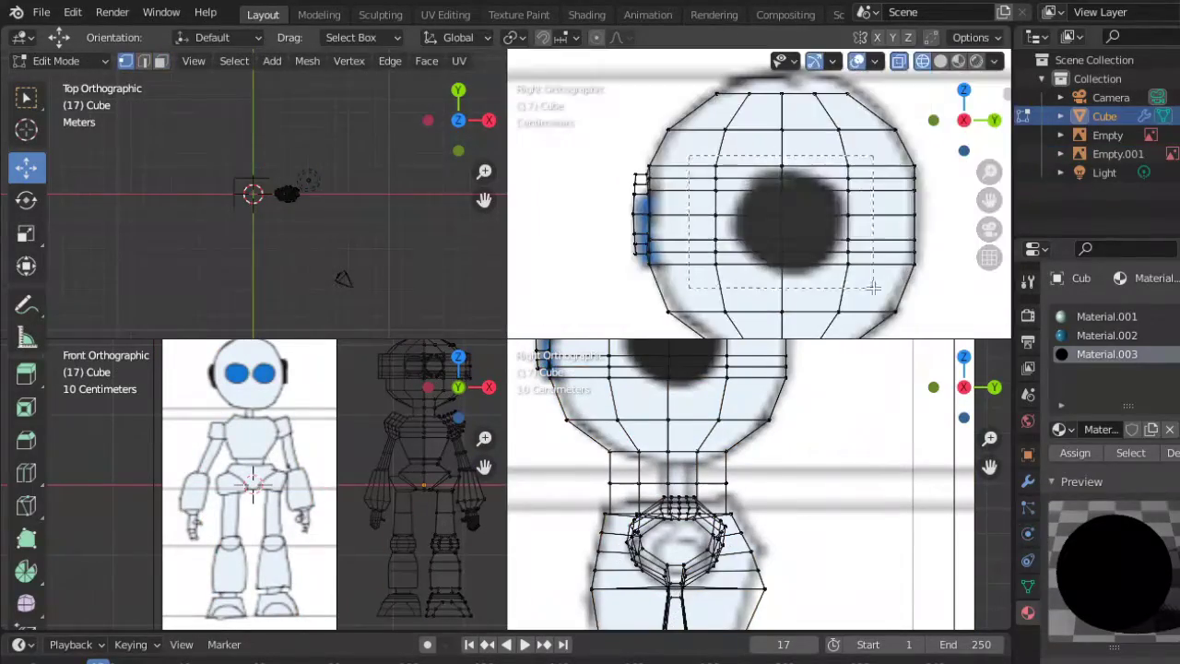
{"action": "left_click_drag", "start_coordinate": [590, 142], "coordinate": [949, 180]}
{"action": "mouse_move", "coordinate": [784, 185]}
{"action": "middle_mouse_down"}
{"action": "mouse_move", "coordinate": [890, 198]}
{"action": "mouse_move", "coordinate": [953, 137]}
{"action": "middle_mouse_up"}
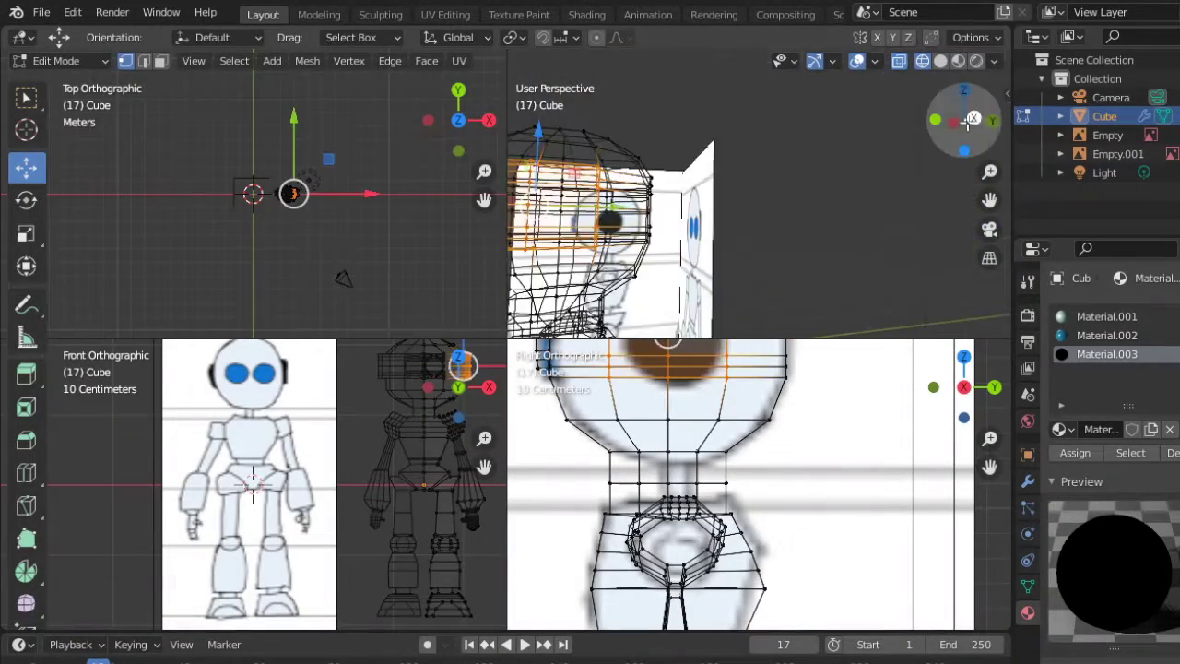
{"action": "key", "text": "KP_3"}
{"action": "left_click_drag", "start_coordinate": [549, 143], "coordinate": [899, 247]}
{"action": "scroll", "coordinate": [899, 247], "scroll_direction": "down", "scroll_amount": 2}
Step: Scale the ear rows along Y to spread them apart, cancelling an X-axis attempt
{"action": "key", "text": "s"}
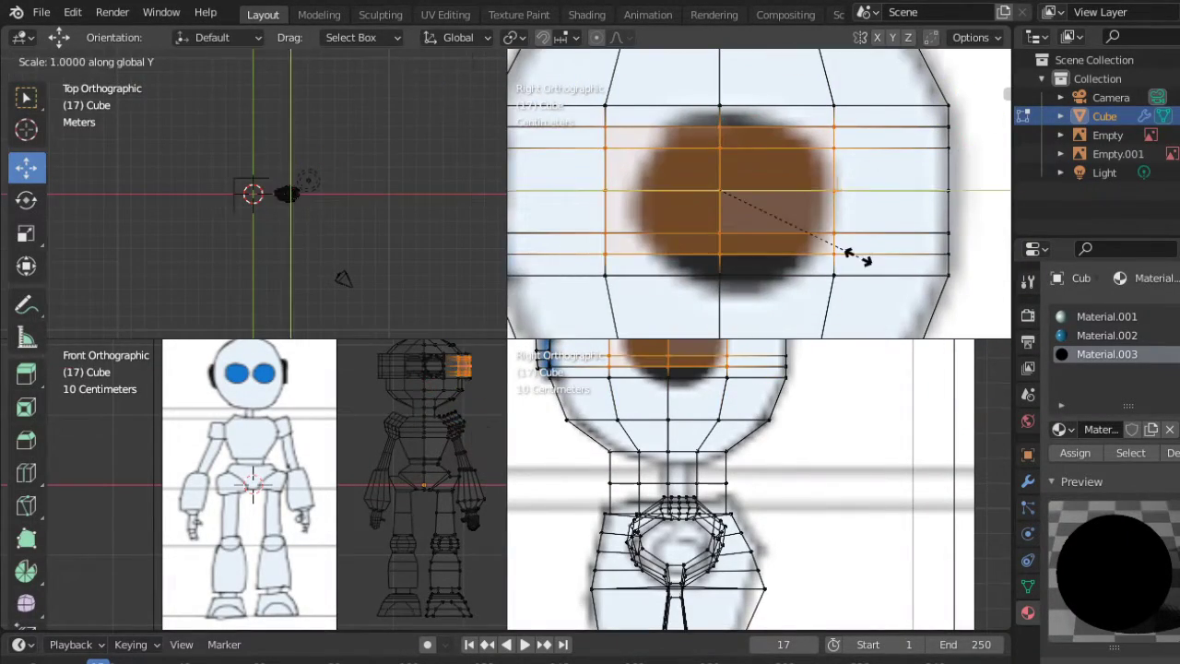
{"action": "left_click", "coordinate": [851, 256]}
{"action": "left_click_drag", "start_coordinate": [558, 148], "coordinate": [696, 222]}
{"action": "left_click_drag", "start_coordinate": [586, 137], "coordinate": [589, 129]}
{"action": "key", "text": "s"}
{"action": "key", "text": "x"}
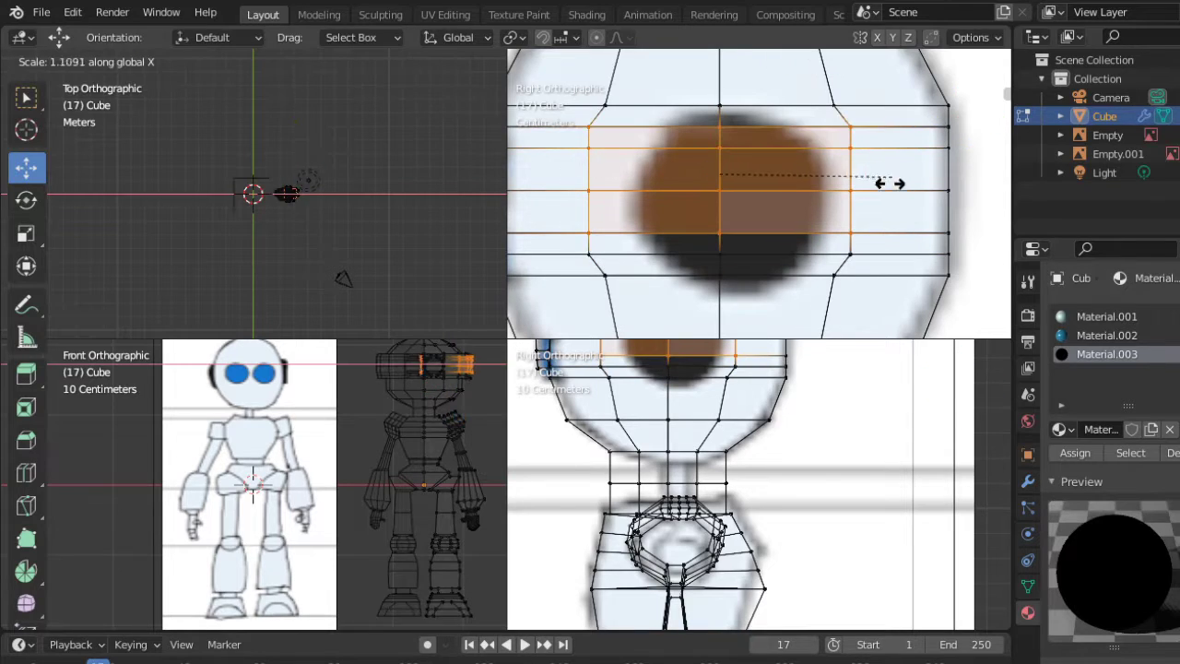
{"action": "right_click", "coordinate": [575, 160]}
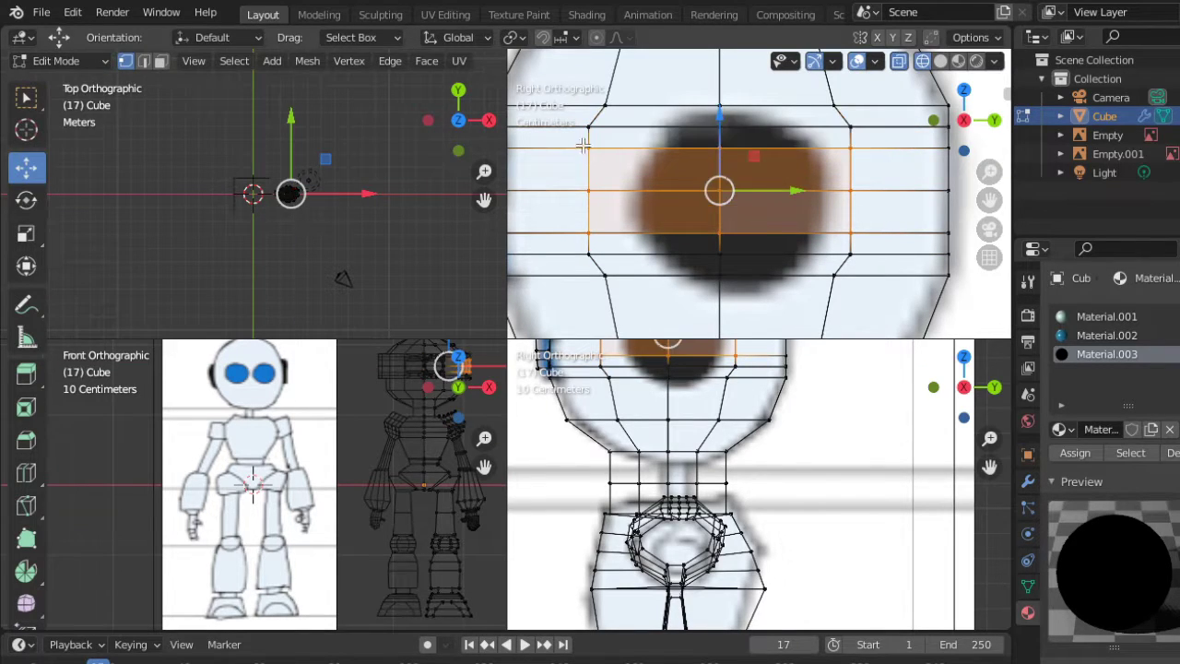
{"action": "key", "text": "s"}
{"action": "key", "text": "y"}
{"action": "left_click", "coordinate": [765, 176]}
{"action": "key", "text": "s"}
{"action": "key", "text": "y"}
Step: Reshape the ear's middle and center vertices with scaling along Y and X
{"action": "left_click_drag", "start_coordinate": [881, 297], "coordinate": [544, 78]}
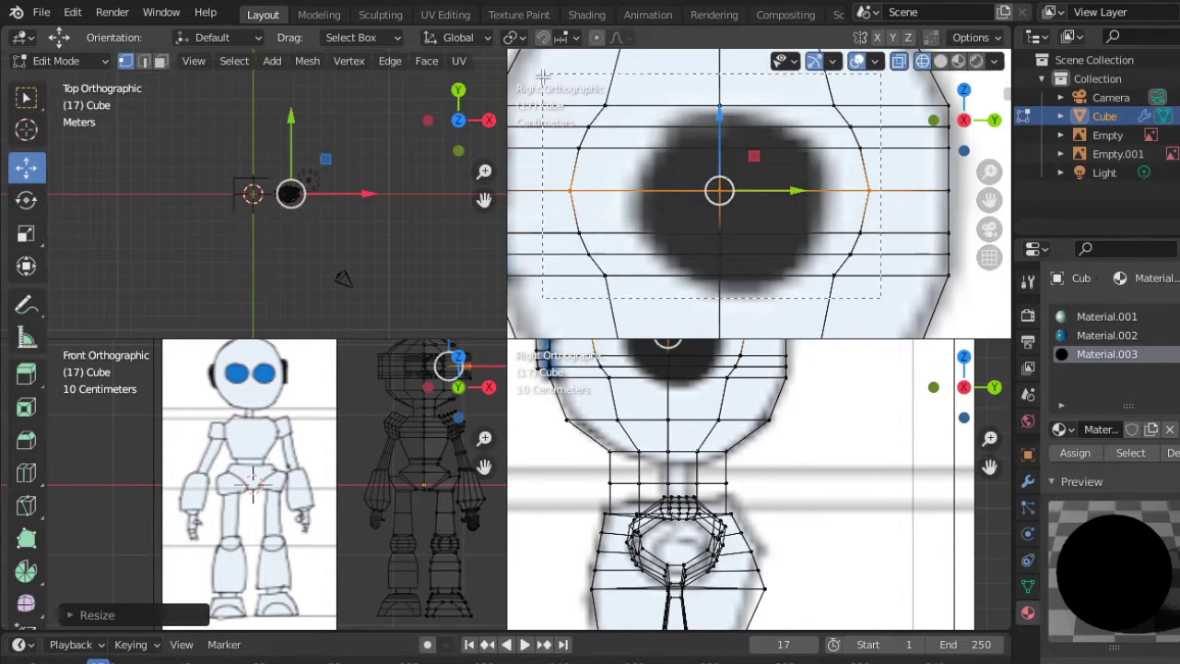
{"action": "key", "text": "s"}
{"action": "left_click", "coordinate": [804, 198]}
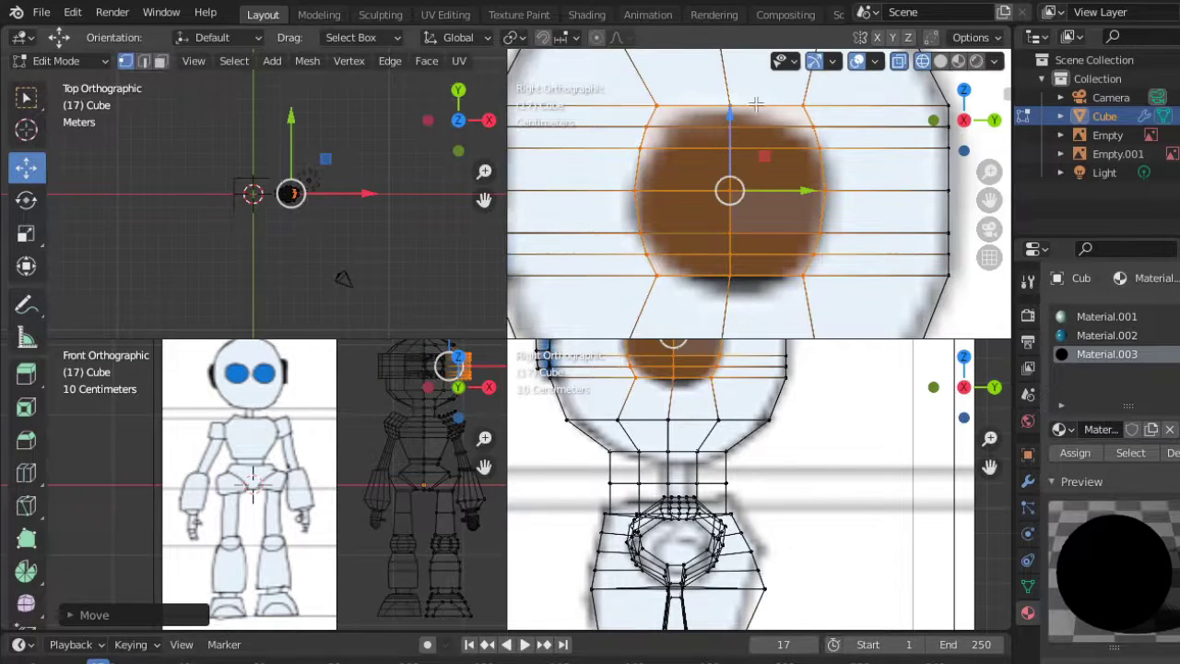
{"action": "key", "text": "s"}
{"action": "key", "text": "y"}
{"action": "left_click", "coordinate": [802, 118]}
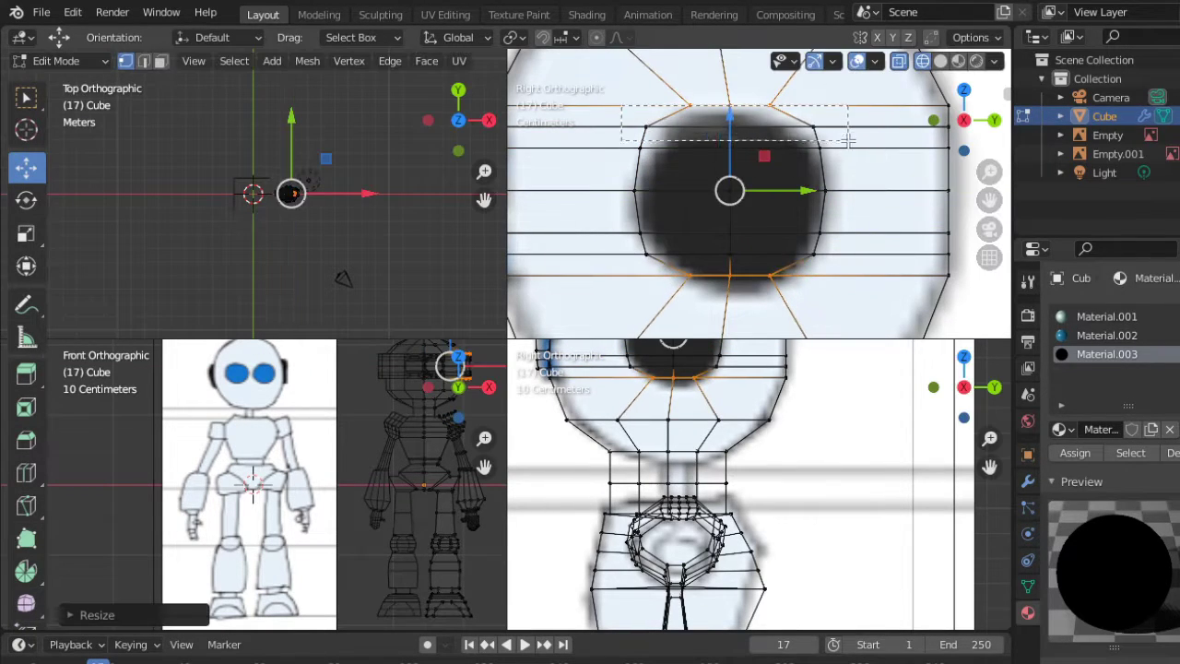
{"action": "key", "text": "s"}
{"action": "key", "text": "x"}
{"action": "left_click", "coordinate": [853, 258]}
{"action": "key", "text": "s"}
{"action": "key", "text": "x"}
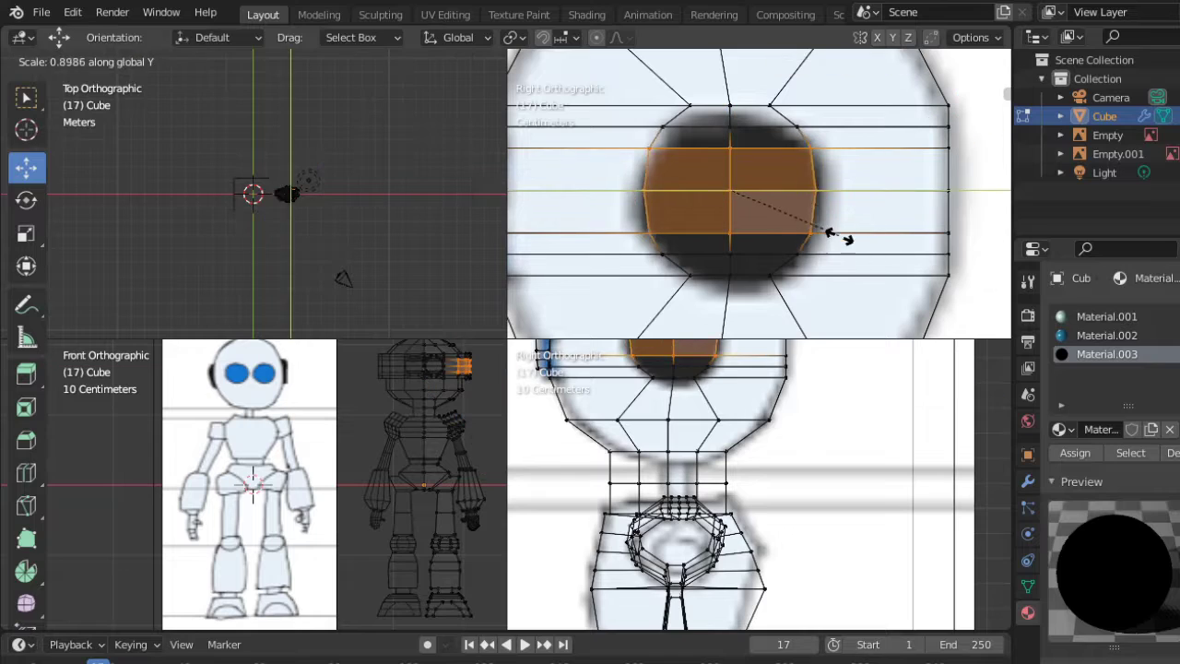
{"action": "left_click", "coordinate": [837, 231]}
{"action": "left_click_drag", "start_coordinate": [610, 96], "coordinate": [770, 242]}
{"action": "key", "text": "s"}
{"action": "left_click", "coordinate": [803, 193]}
Step: From the front view, scale the selection along Z and X, then preview the materials
{"action": "key", "text": "KP_1"}
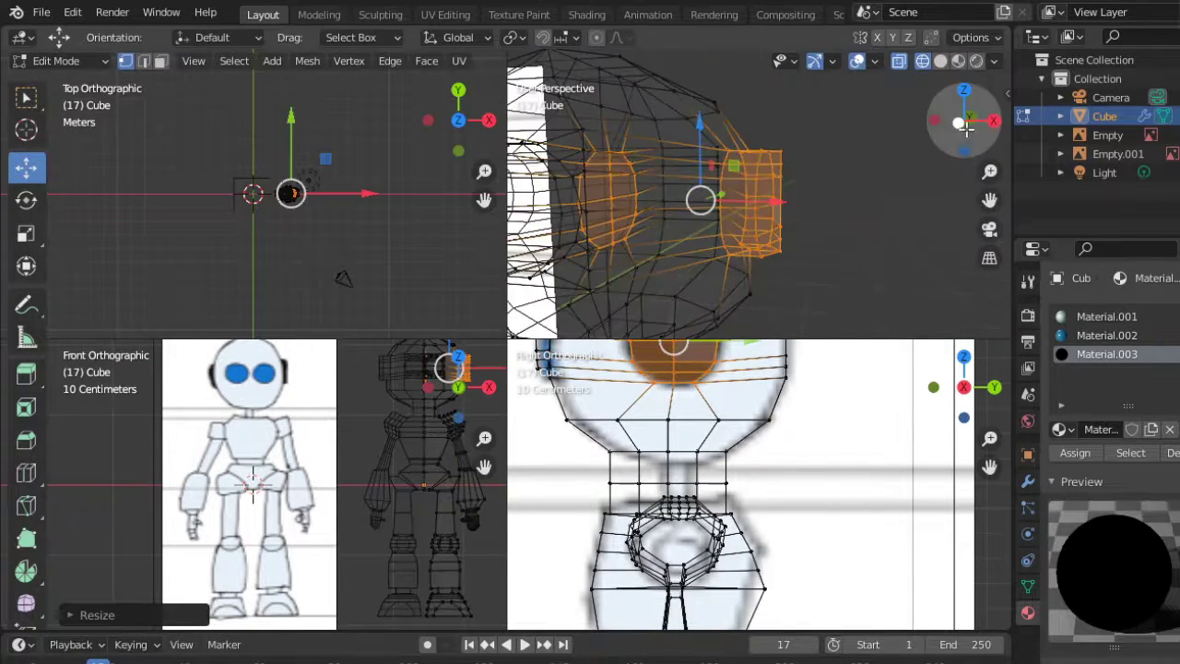
{"action": "mouse_move", "coordinate": [853, 203]}
{"action": "middle_mouse_down"}
{"action": "mouse_move", "coordinate": [778, 190]}
{"action": "mouse_move", "coordinate": [793, 263]}
{"action": "mouse_move", "coordinate": [807, 147]}
{"action": "middle_mouse_up"}
{"action": "key", "text": "shift+z"}
{"action": "key", "text": "s"}
{"action": "key", "text": "z"}
{"action": "left_click", "coordinate": [731, 273]}
{"action": "key", "text": "z"}
{"action": "key", "text": "s"}
{"action": "key", "text": "x"}
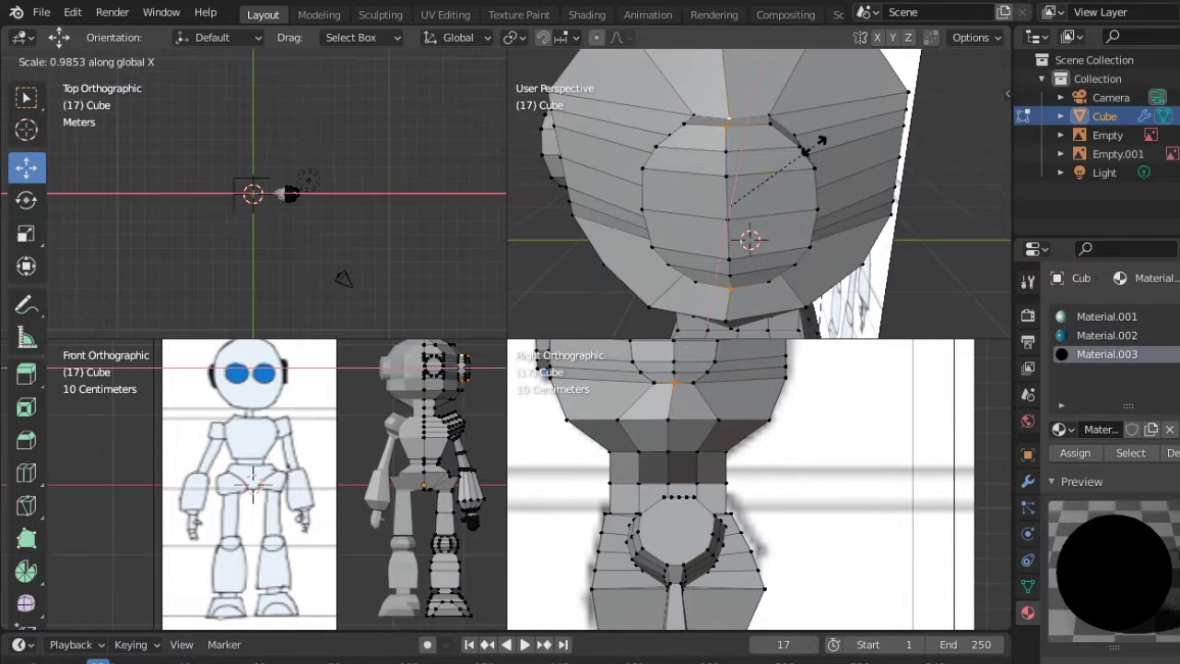
{"action": "left_click", "coordinate": [815, 133]}
{"action": "scroll", "coordinate": [550, 283], "scroll_direction": "down", "scroll_amount": 4}
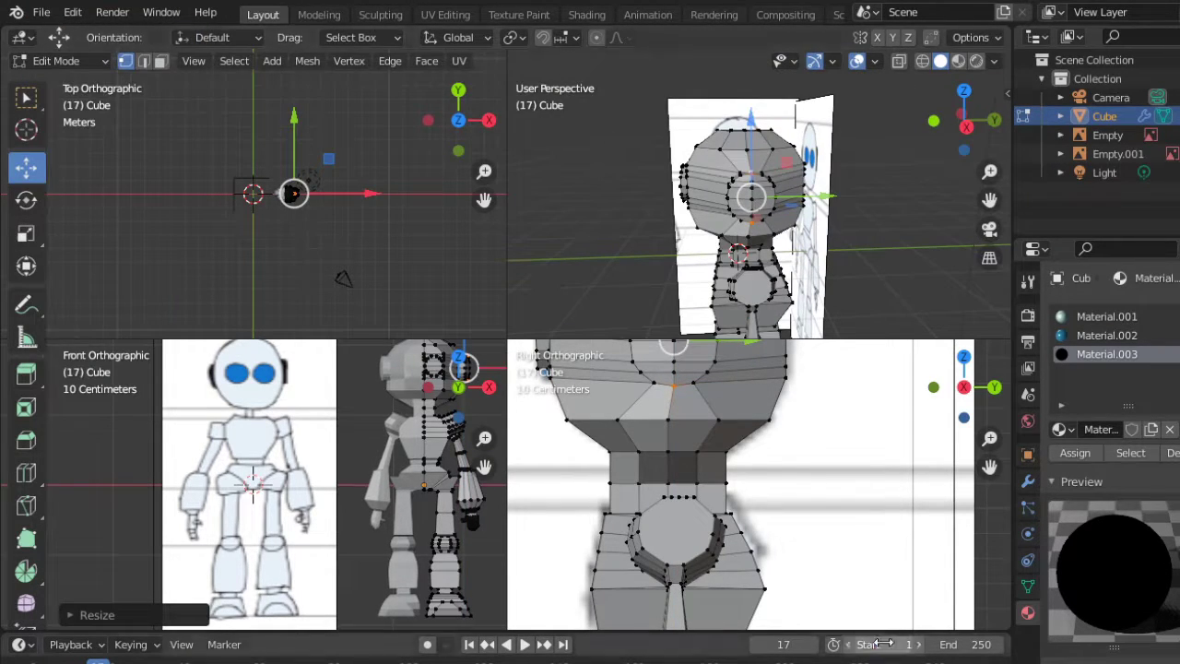
{"action": "middle_click_drag", "start_coordinate": [889, 277], "coordinate": [922, 99]}
{"action": "key", "text": "z"}
{"action": "left_click", "coordinate": [909, 114]}
Step: Return to Object Mode and slide the robot along Y beside the side reference image
{"action": "key", "text": "Tab"}
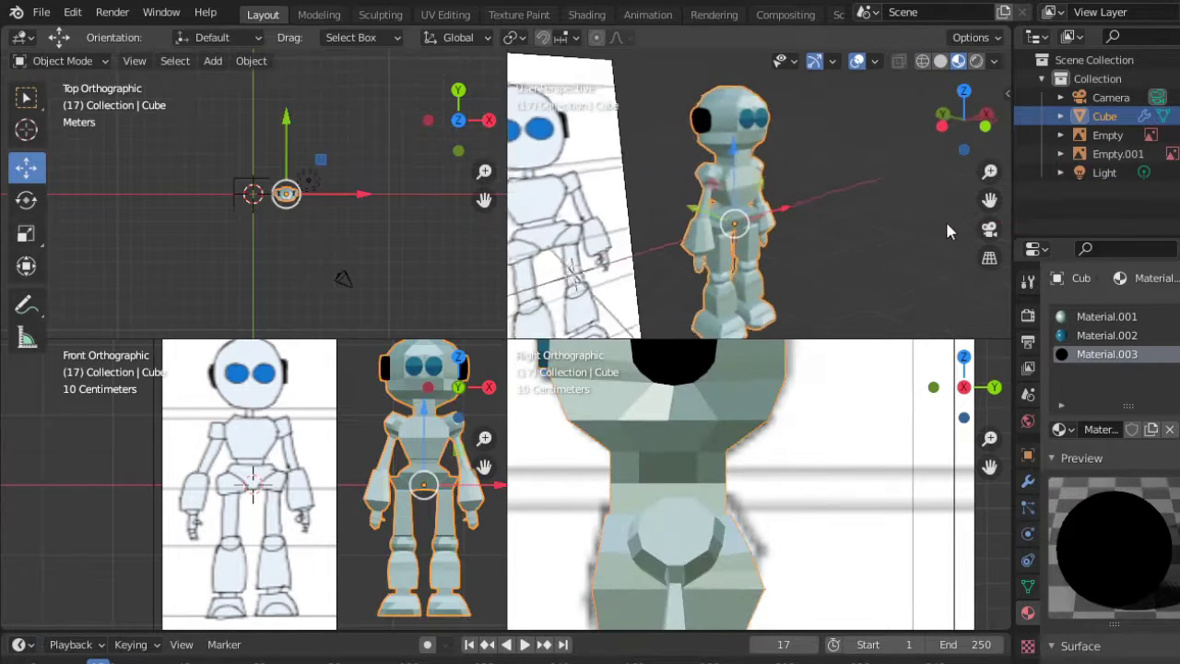
{"action": "mouse_move", "coordinate": [945, 218]}
{"action": "middle_mouse_down"}
{"action": "mouse_move", "coordinate": [765, 161]}
{"action": "mouse_move", "coordinate": [633, 212]}
{"action": "mouse_move", "coordinate": [816, 199]}
{"action": "middle_mouse_up"}
{"action": "scroll", "coordinate": [687, 435], "scroll_direction": "down", "scroll_amount": 3}
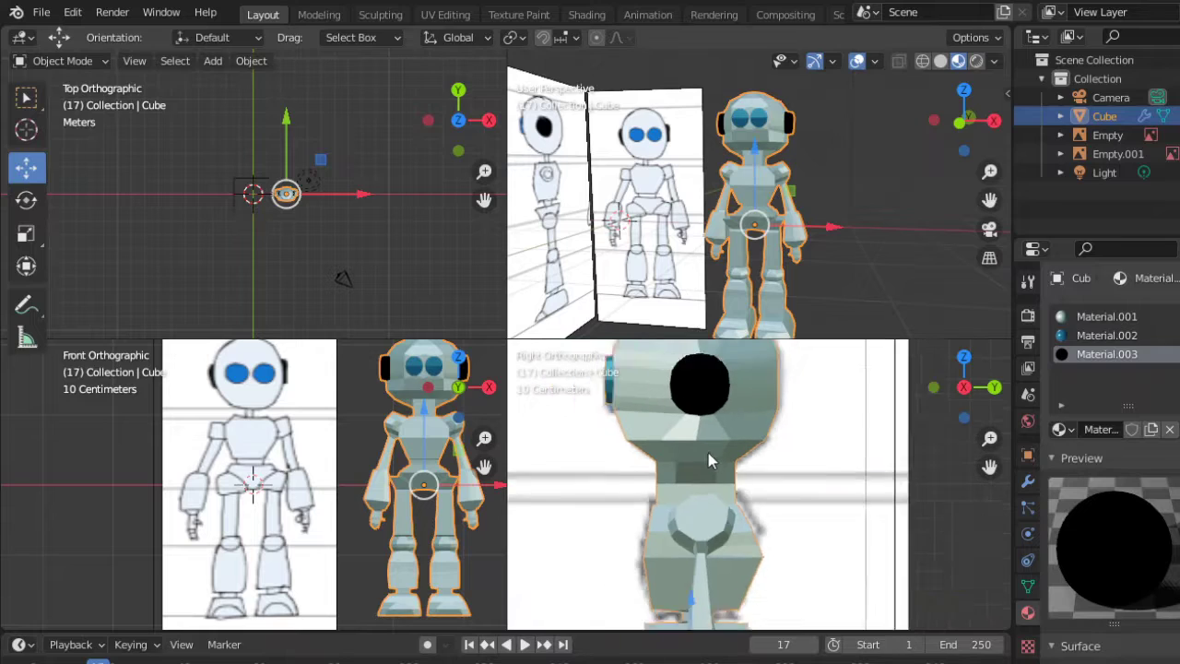
{"action": "scroll", "coordinate": [706, 459], "scroll_direction": "down", "scroll_amount": 3}
{"action": "scroll", "coordinate": [713, 459], "scroll_direction": "down", "scroll_amount": 3}
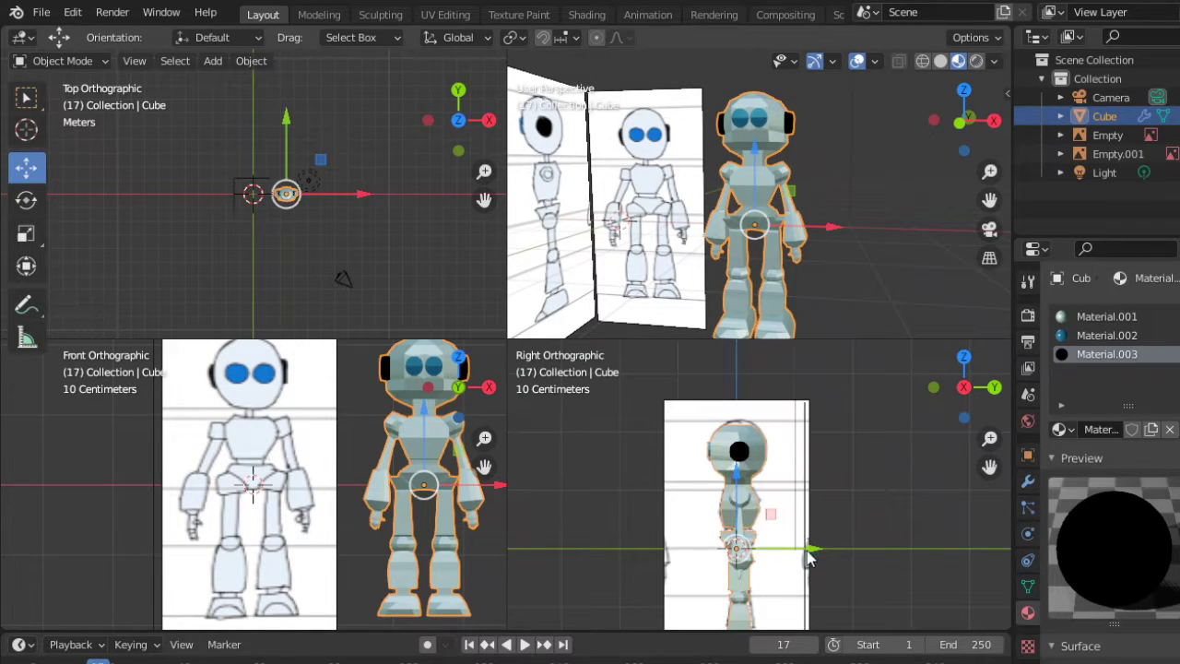
{"action": "left_click_drag", "start_coordinate": [808, 556], "coordinate": [732, 544]}
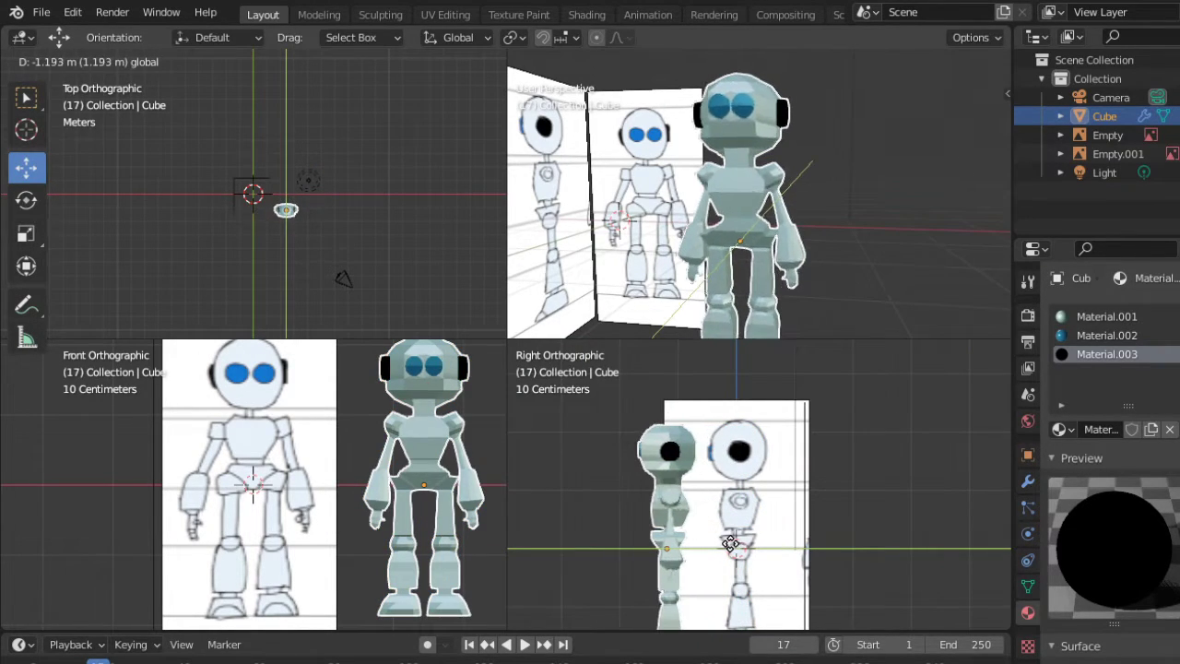
{"action": "left_click_drag", "start_coordinate": [689, 533], "coordinate": [708, 535]}
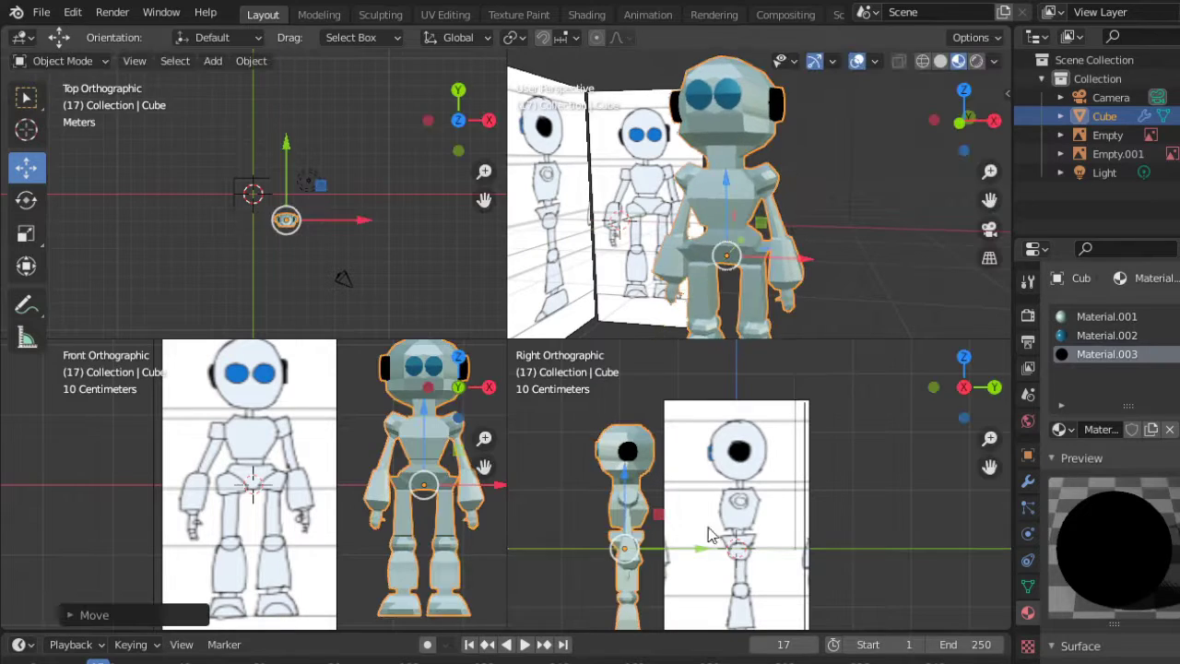
{"action": "scroll", "coordinate": [793, 479], "scroll_direction": "down", "scroll_amount": 2}
{"action": "scroll", "coordinate": [802, 461], "scroll_direction": "down", "scroll_amount": 1}
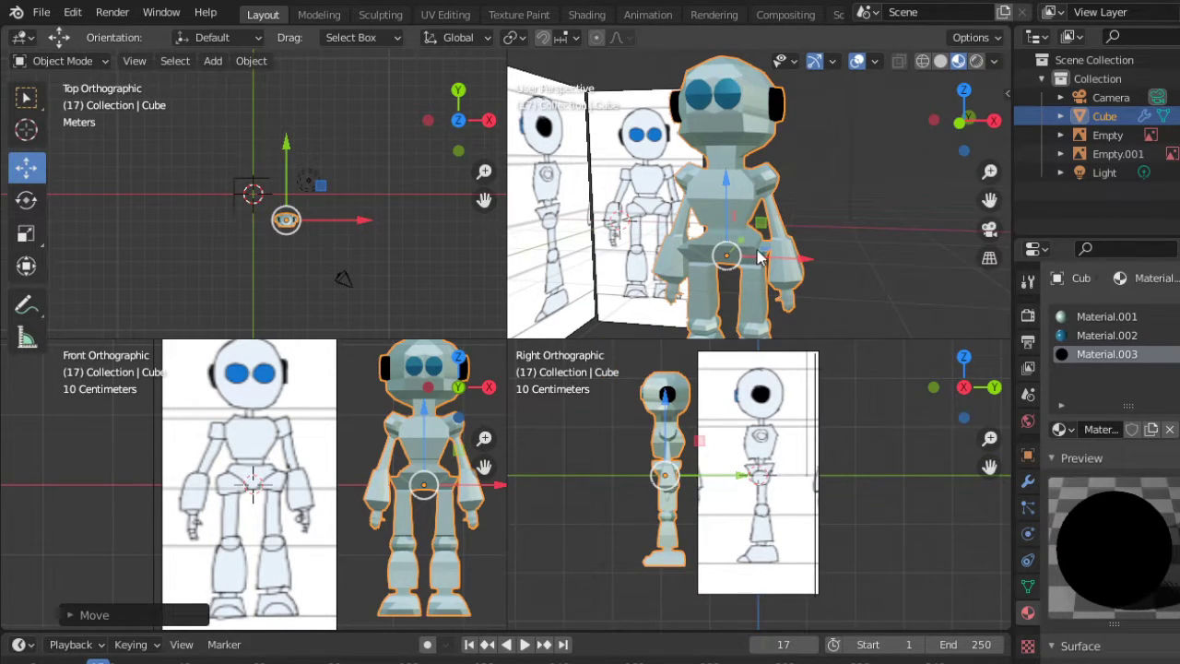
Step: Check the robot's placement from the front and perspective views, then save the project
{"action": "middle_click_drag", "start_coordinate": [798, 249], "coordinate": [793, 263]}
{"action": "scroll", "coordinate": [401, 450], "scroll_direction": "down", "scroll_amount": 1}
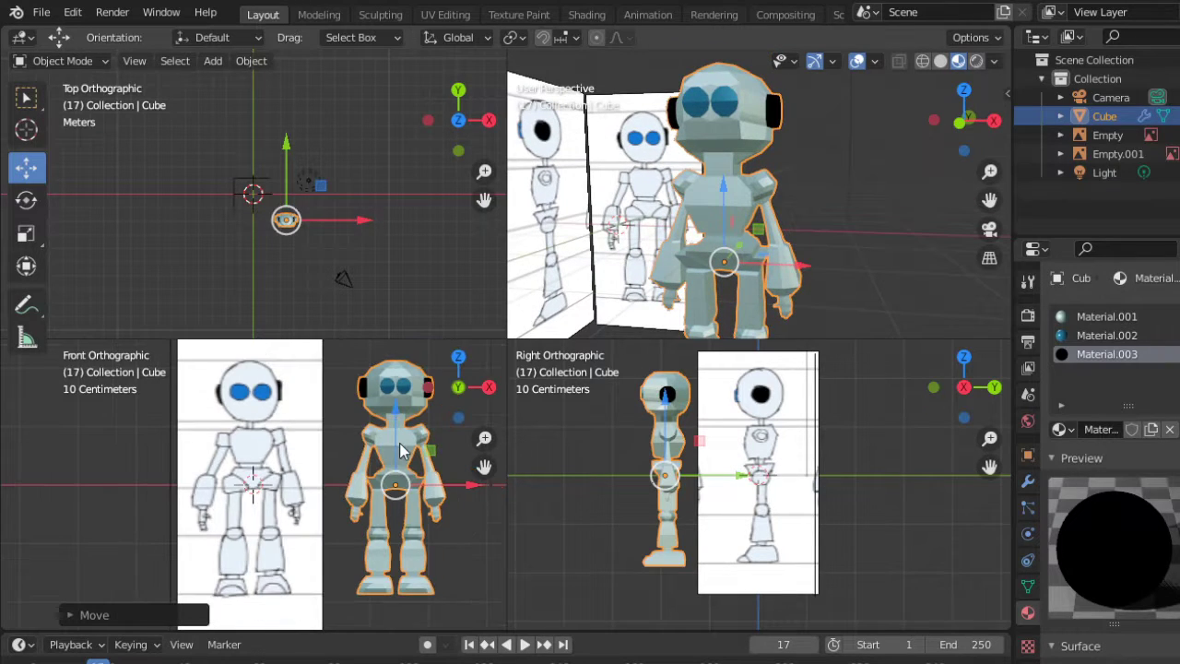
{"action": "middle_click_drag", "start_coordinate": [444, 480], "coordinate": [411, 481], "text": "shift"}
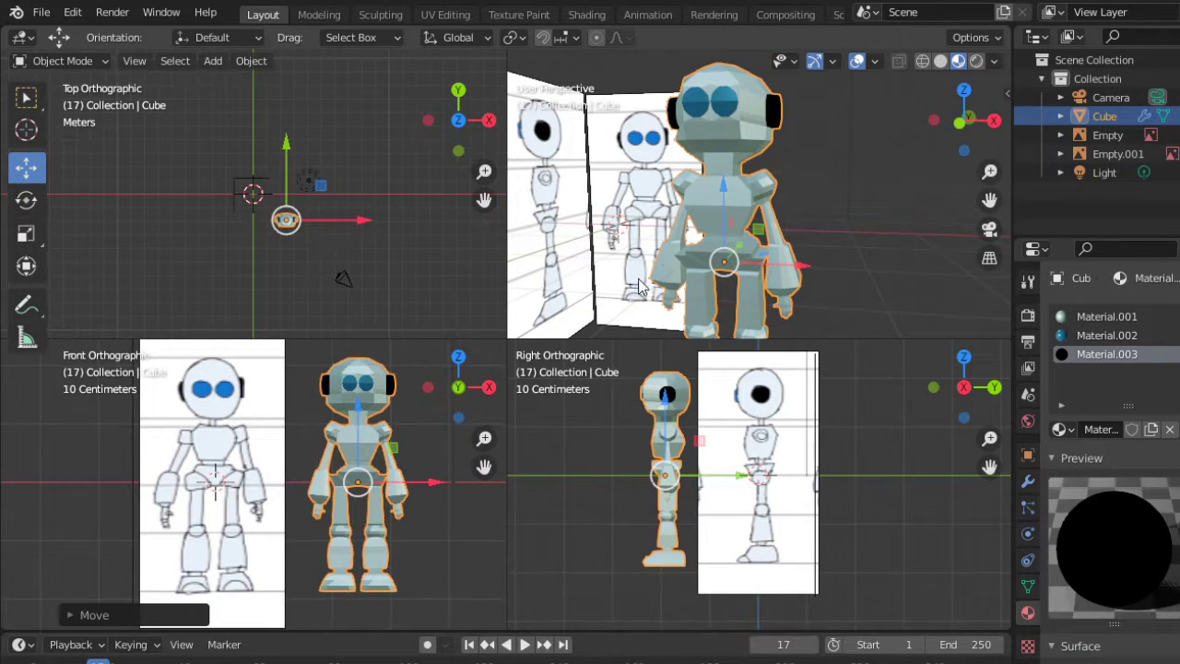
{"action": "scroll", "coordinate": [803, 229], "scroll_direction": "down", "scroll_amount": 2}
{"action": "mouse_move", "coordinate": [870, 232]}
{"action": "middle_mouse_down"}
{"action": "mouse_move", "coordinate": [821, 227]}
{"action": "mouse_move", "coordinate": [799, 196]}
{"action": "mouse_move", "coordinate": [822, 193]}
{"action": "mouse_move", "coordinate": [856, 197]}
{"action": "mouse_move", "coordinate": [535, 201]}
{"action": "mouse_move", "coordinate": [701, 197]}
{"action": "mouse_move", "coordinate": [582, 199]}
{"action": "mouse_move", "coordinate": [858, 240]}
{"action": "mouse_move", "coordinate": [824, 185]}
{"action": "mouse_move", "coordinate": [910, 163]}
{"action": "mouse_move", "coordinate": [762, 174]}
{"action": "mouse_move", "coordinate": [812, 175]}
{"action": "mouse_move", "coordinate": [854, 166]}
{"action": "mouse_move", "coordinate": [747, 161]}
{"action": "middle_mouse_up"}
{"action": "scroll", "coordinate": [803, 232], "scroll_direction": "up", "scroll_amount": 2}
{"action": "scroll", "coordinate": [842, 197], "scroll_direction": "up", "scroll_amount": 2}
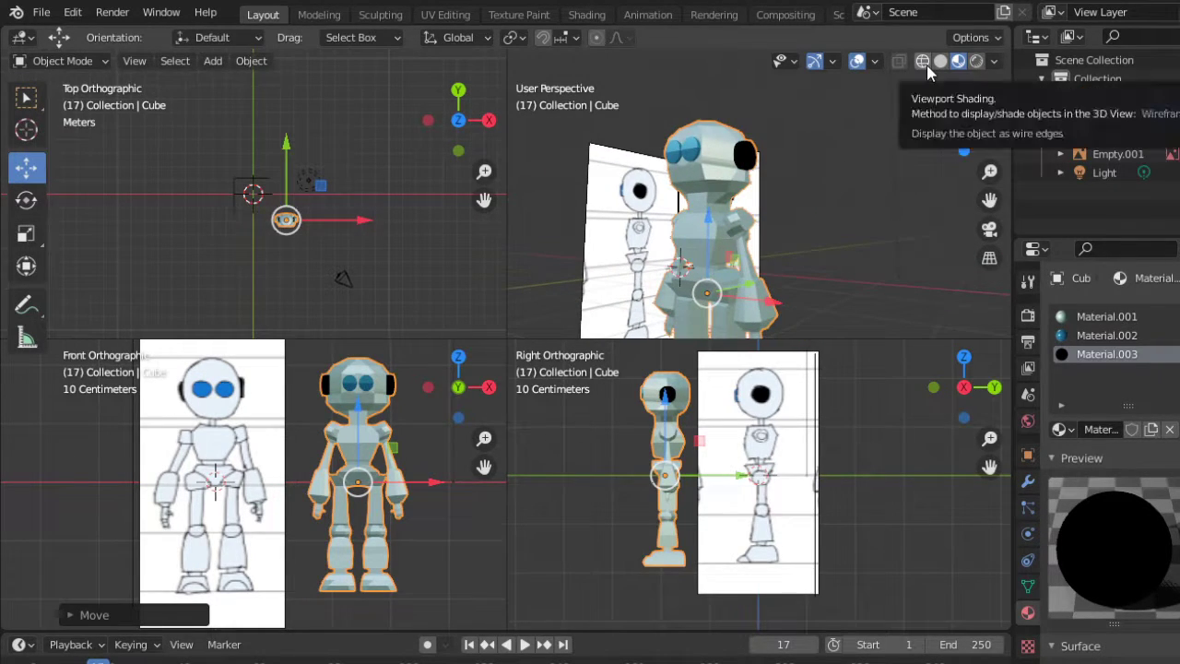
{"action": "left_click", "coordinate": [43, 13]}
{"action": "left_click", "coordinate": [102, 138]}
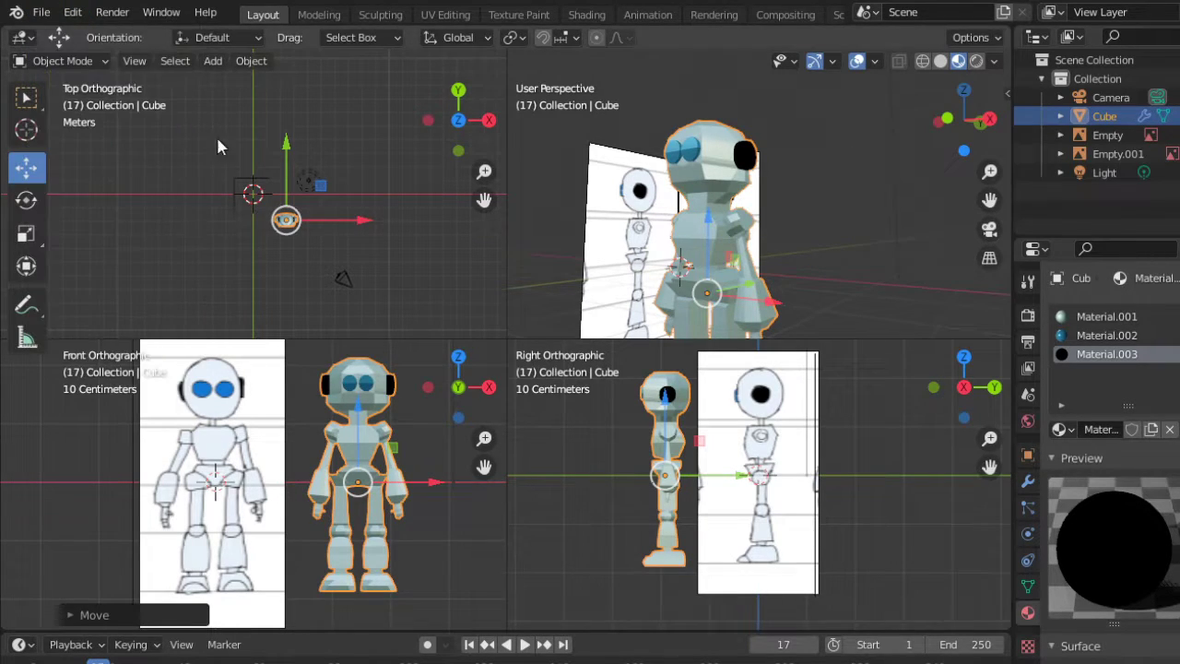